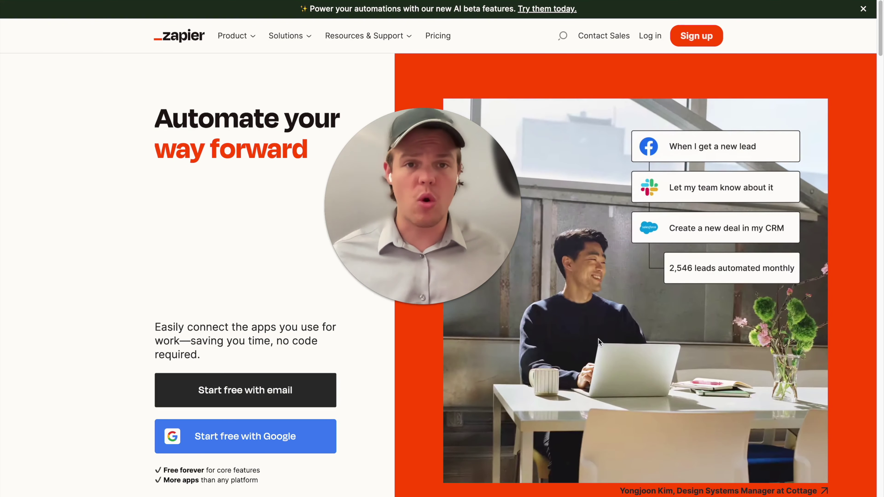
Step: Look over the Zapier home page and compare the plans on its pricing page
scroll(355, 162, down, 2)
scroll(355, 162, down, 1)
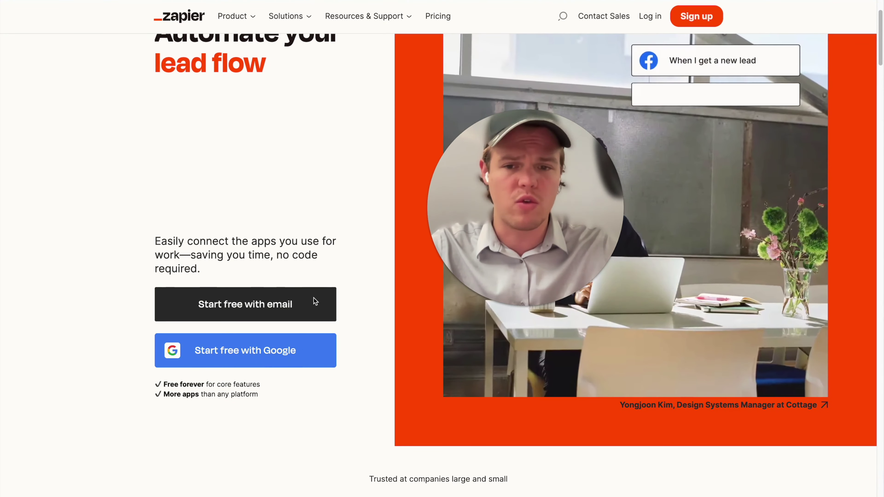
scroll(322, 251, up, 1)
scroll(313, 191, up, 3)
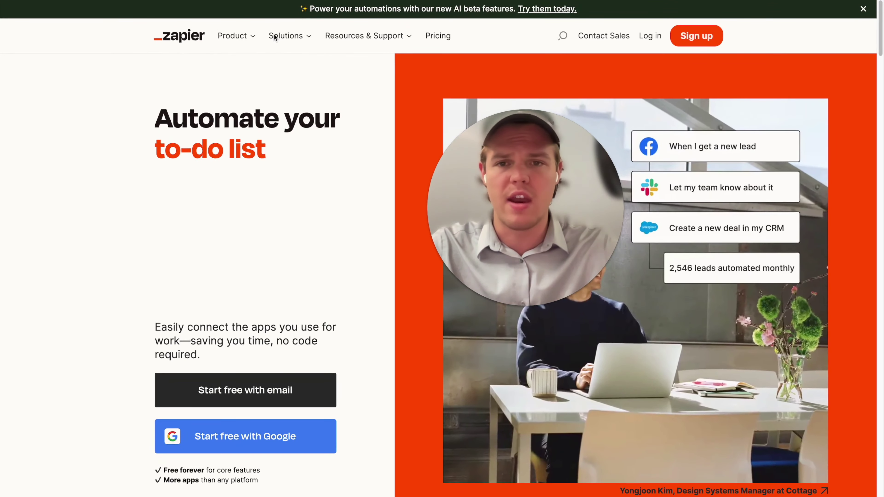
drag(539, 166, 635, 225)
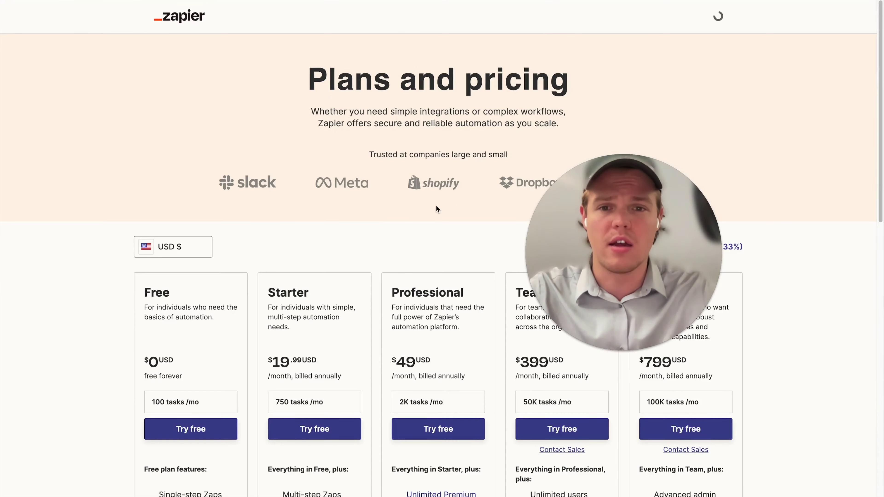
scroll(432, 206, down, 2)
scroll(428, 208, down, 2)
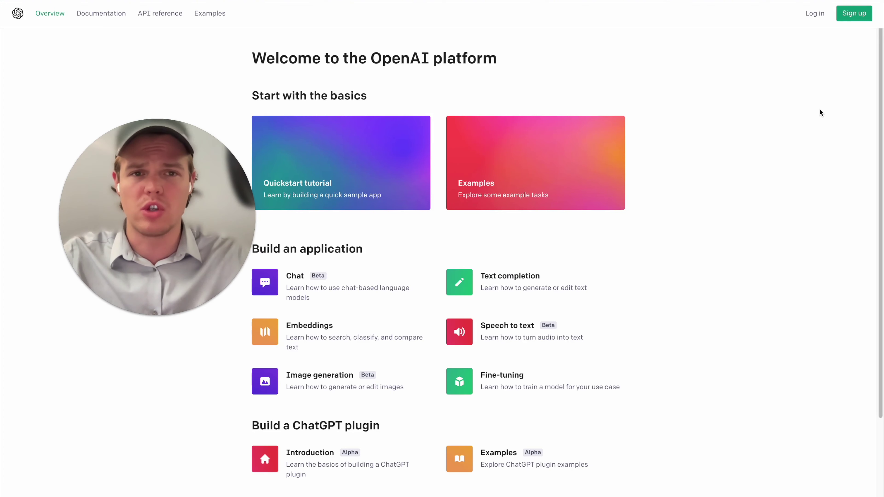
Step: Open the sign-up page of the OpenAI platform
click(855, 14)
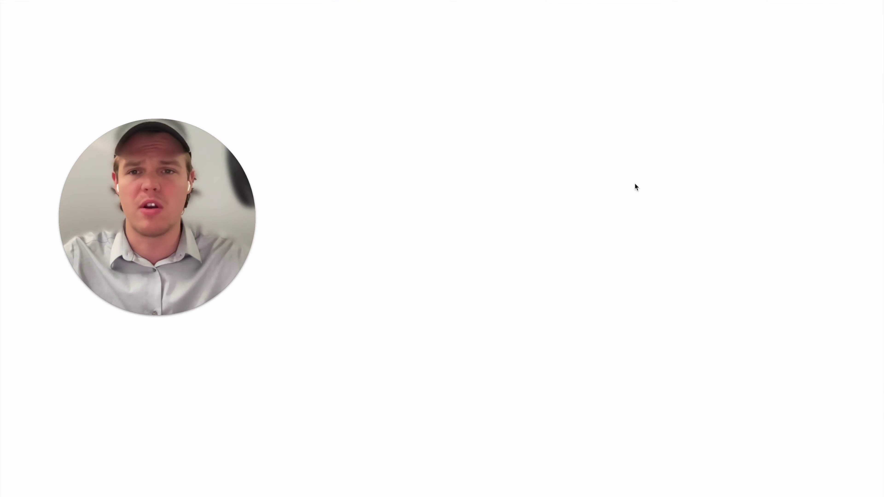
drag(223, 225, 781, 229)
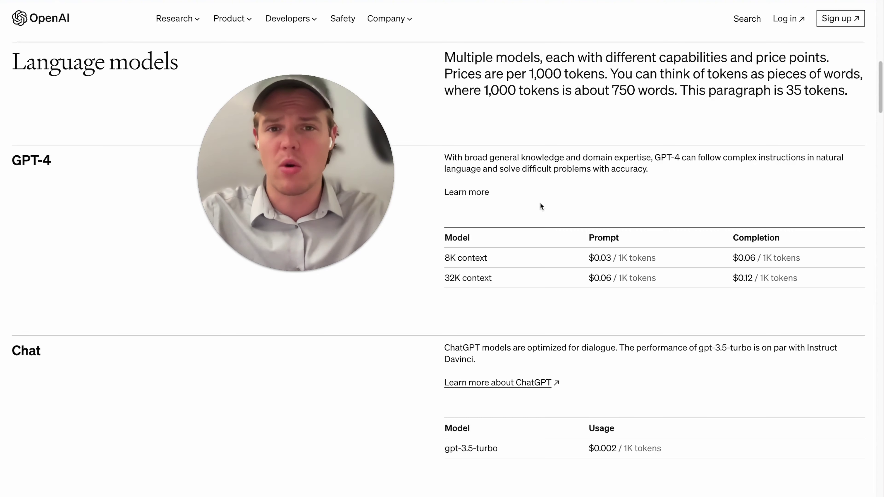
Step: Examine the OpenAI per-token prices for the GPT-4, Chat and InstructGPT language models
scroll(541, 205, down, 2)
scroll(540, 205, down, 1)
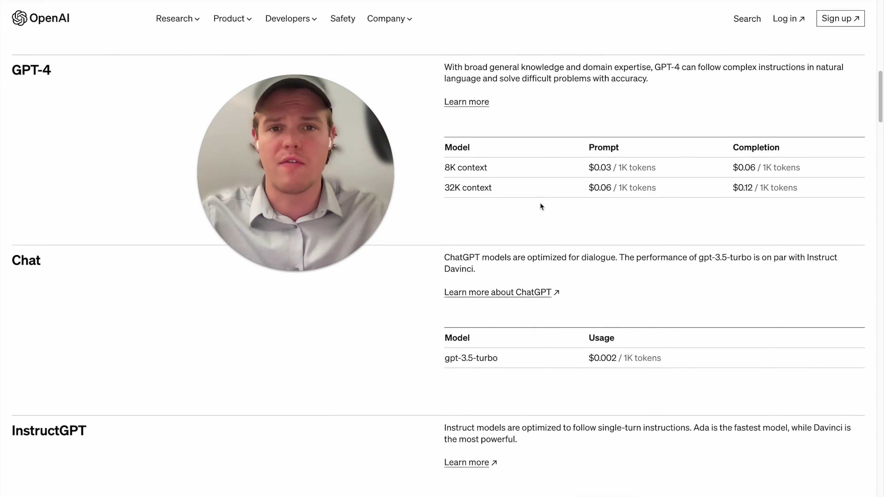
scroll(542, 206, down, 1)
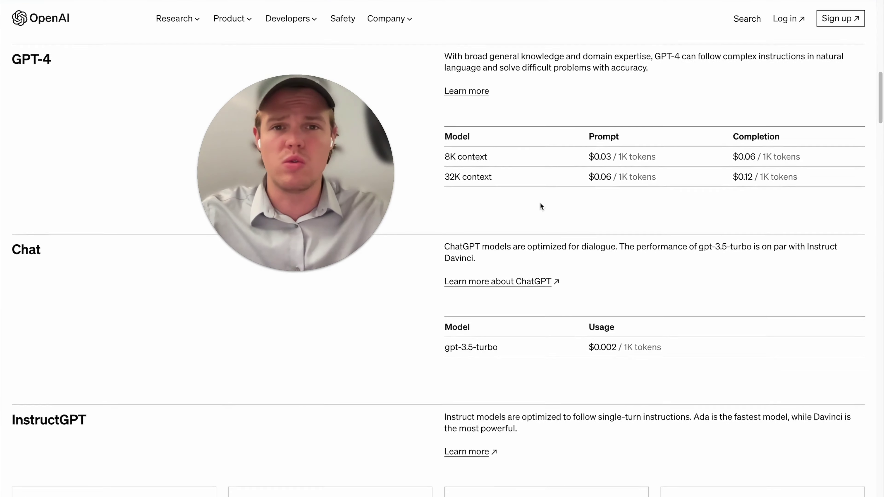
scroll(540, 205, up, 1)
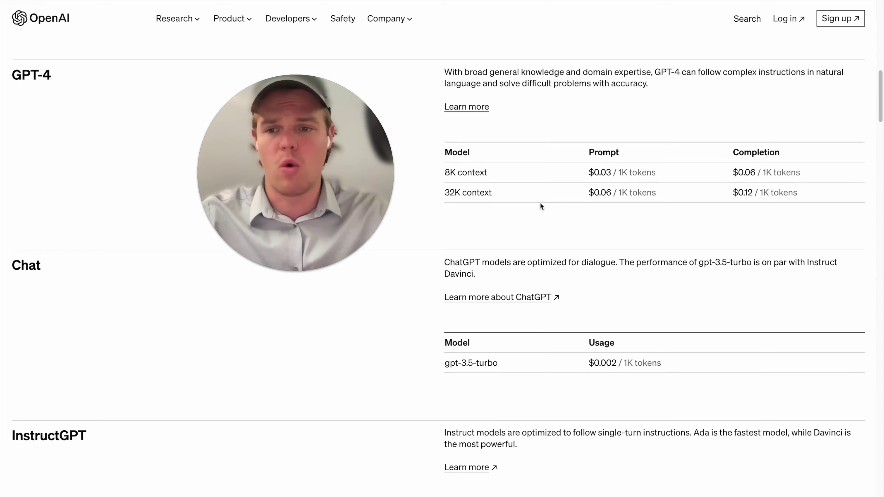
scroll(540, 206, down, 1)
scroll(540, 205, up, 1)
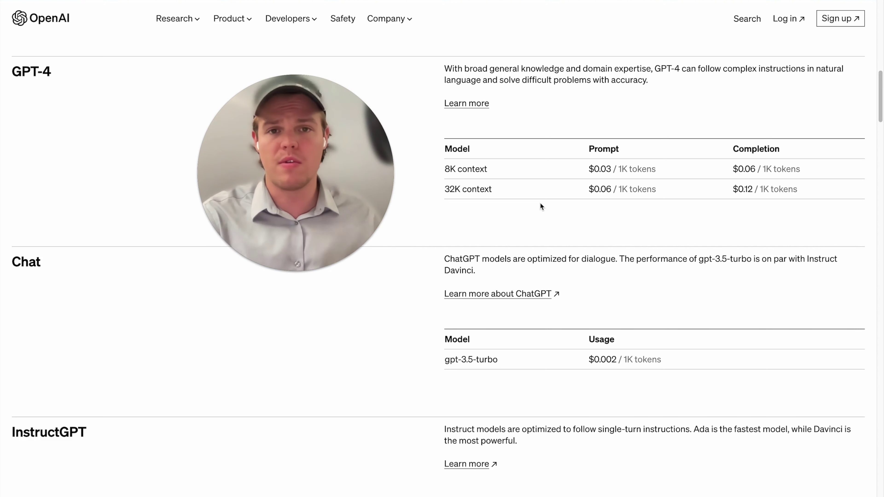
scroll(408, 443, down, 3)
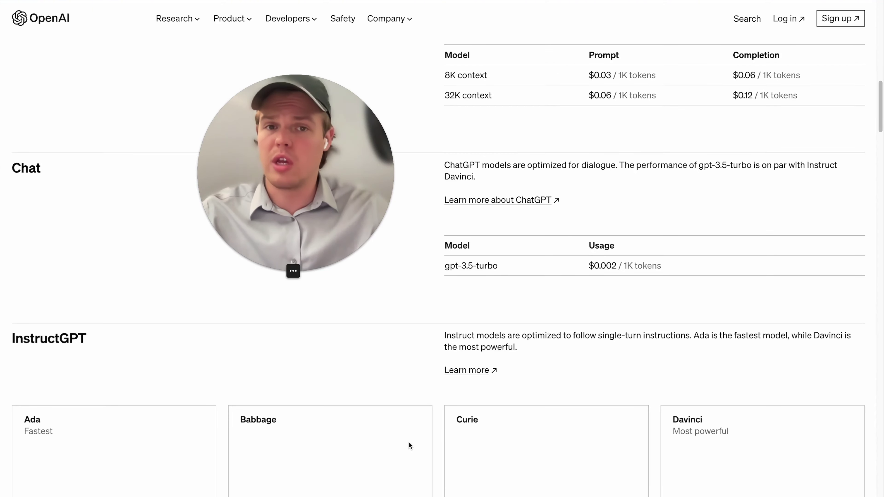
scroll(688, 121, up, 1)
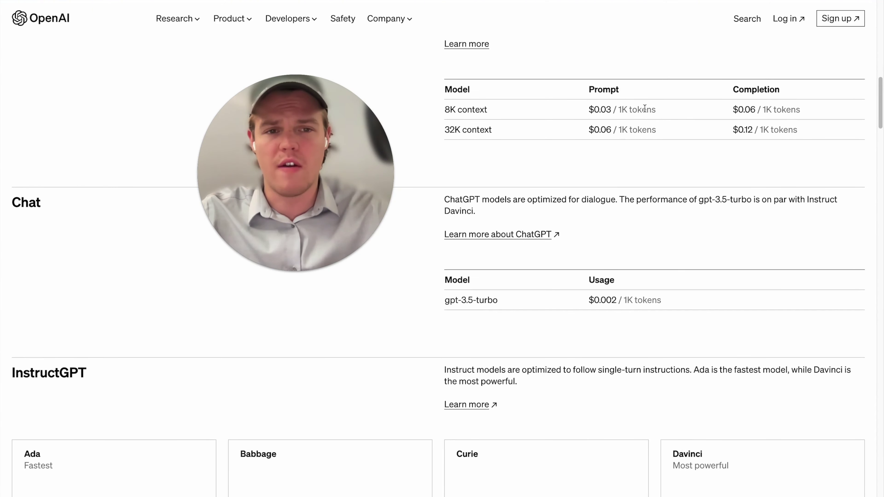
scroll(644, 108, up, 1)
scroll(645, 109, down, 1)
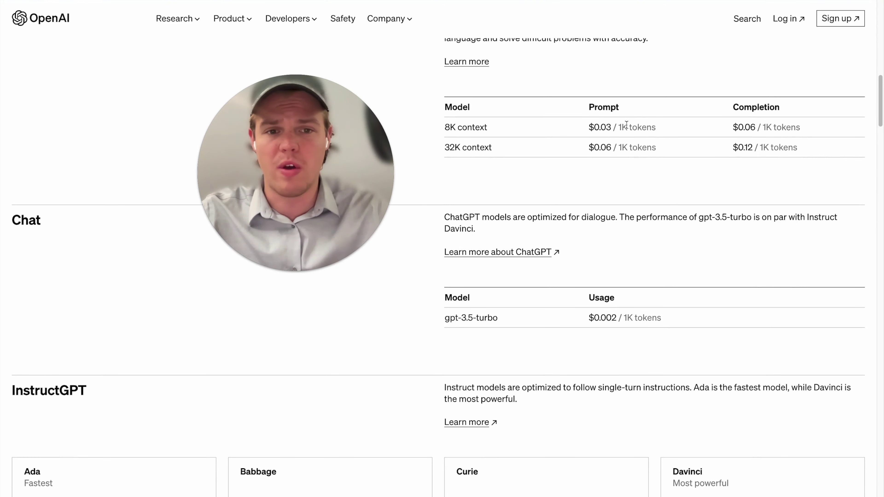
scroll(644, 136, down, 2)
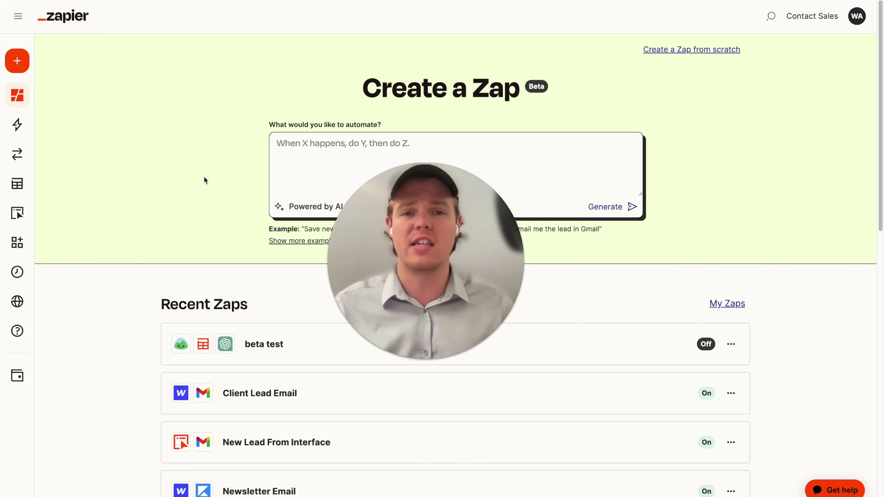
Step: Look through the Zapier dashboard, from the Create a Zap prompt and recent Zaps to the recommended templates
scroll(254, 182, down, 2)
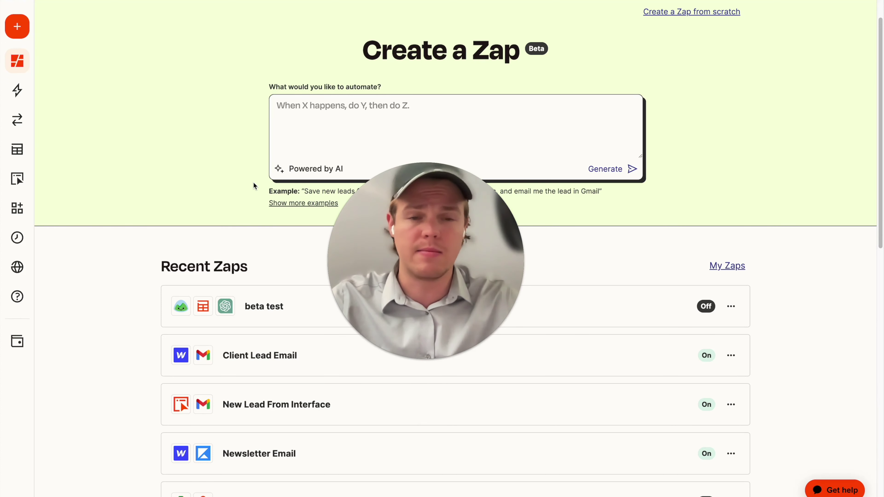
scroll(253, 182, up, 2)
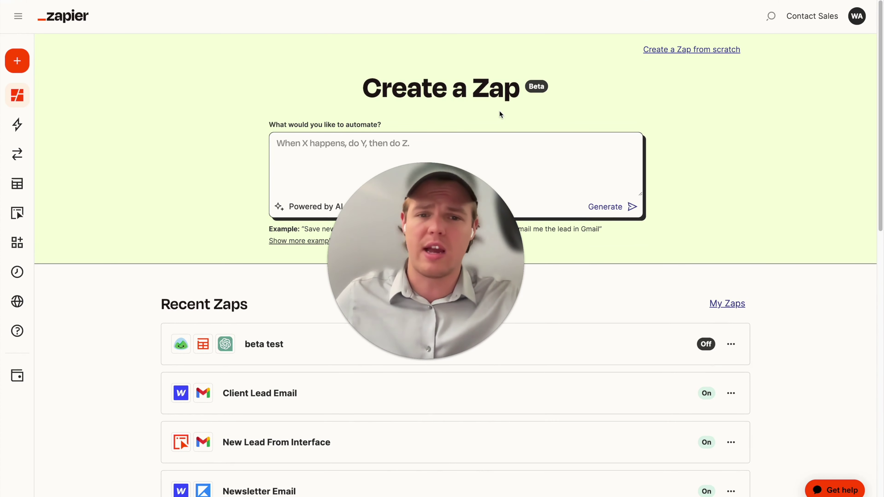
scroll(650, 203, down, 7)
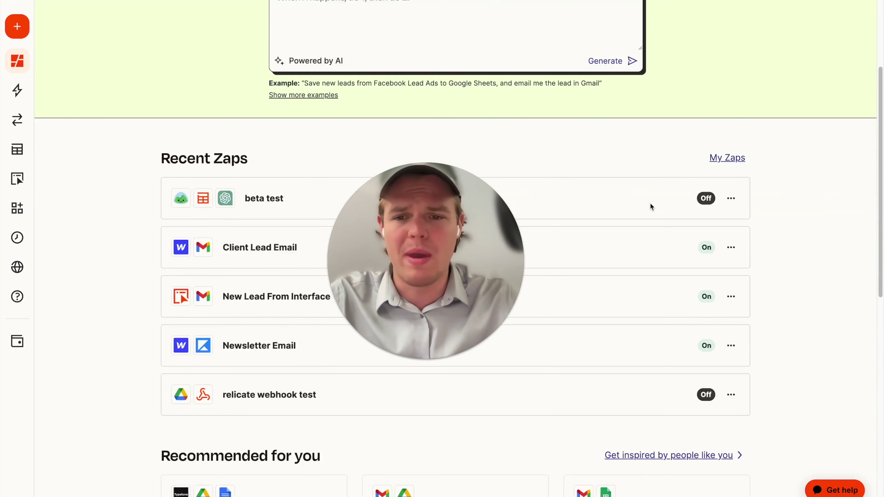
scroll(651, 207, down, 1)
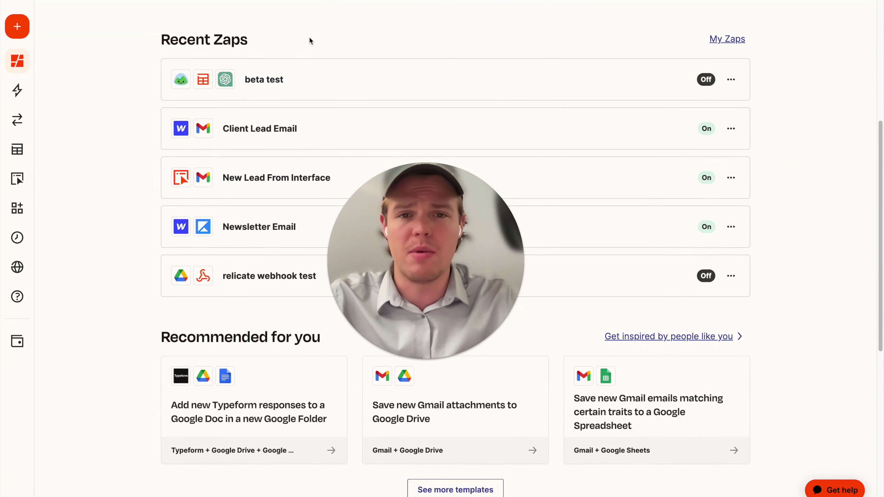
scroll(137, 163, down, 4)
drag(438, 272, 727, 143)
scroll(409, 242, down, 2)
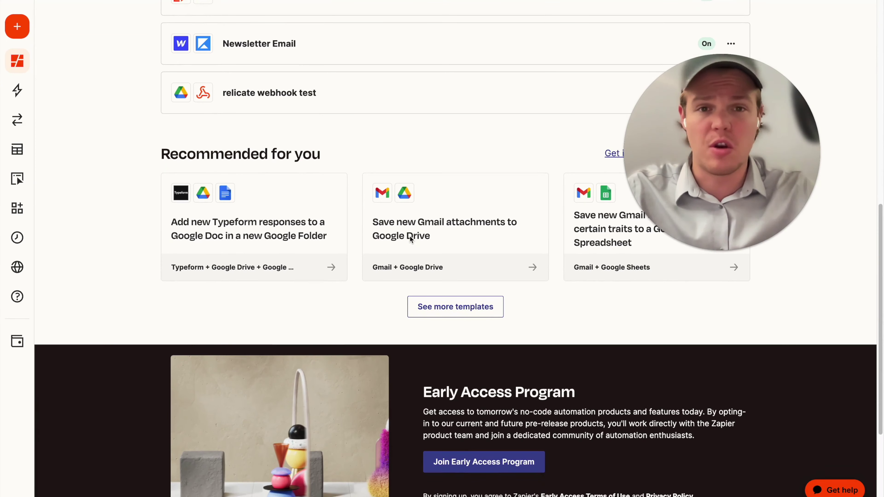
scroll(411, 238, down, 5)
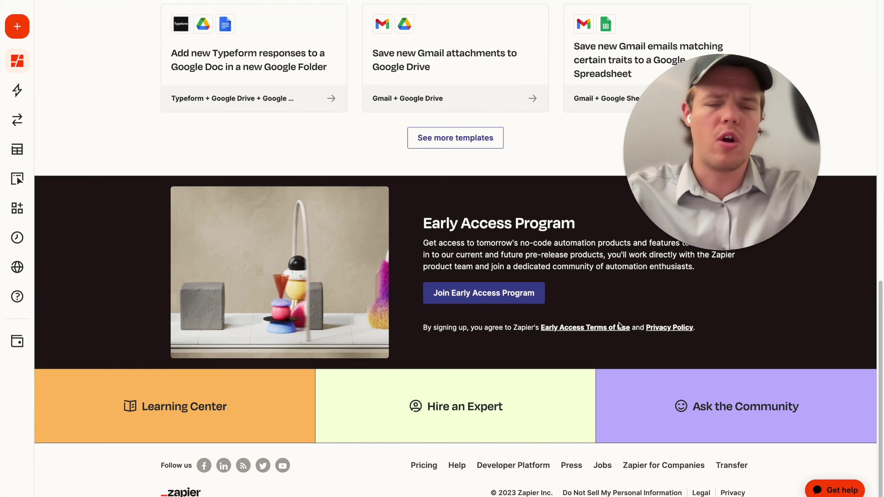
scroll(625, 335, up, 18)
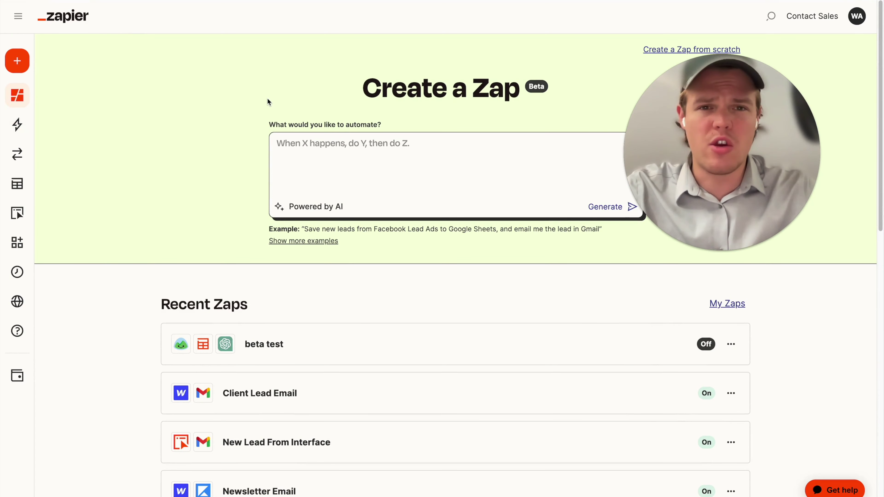
Step: Open the Zaps page of the Zapier account
mouse_move(17, 104)
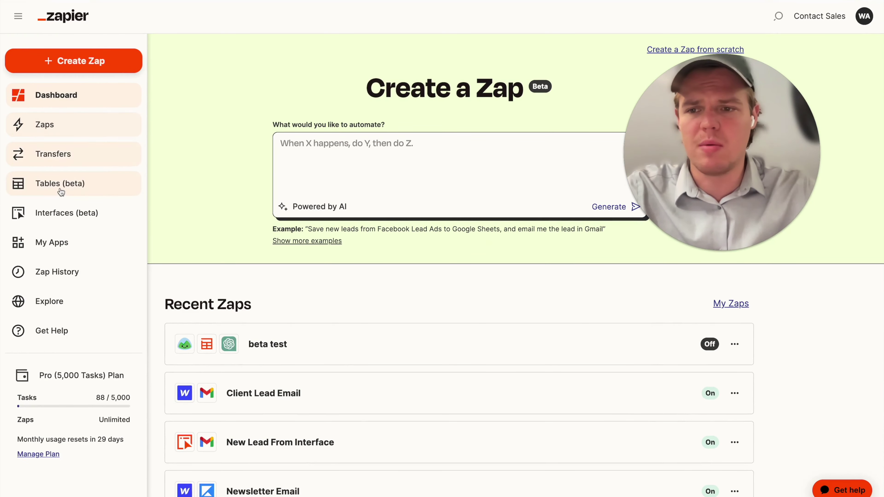
click(98, 126)
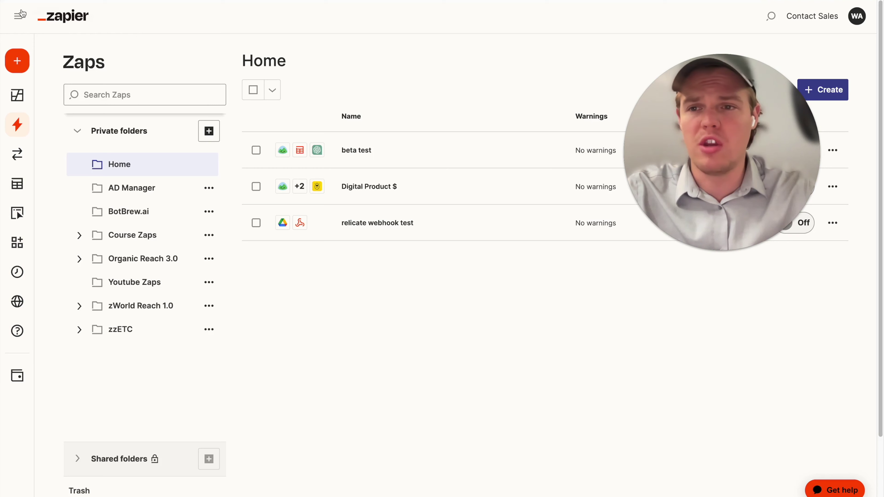
click(18, 16)
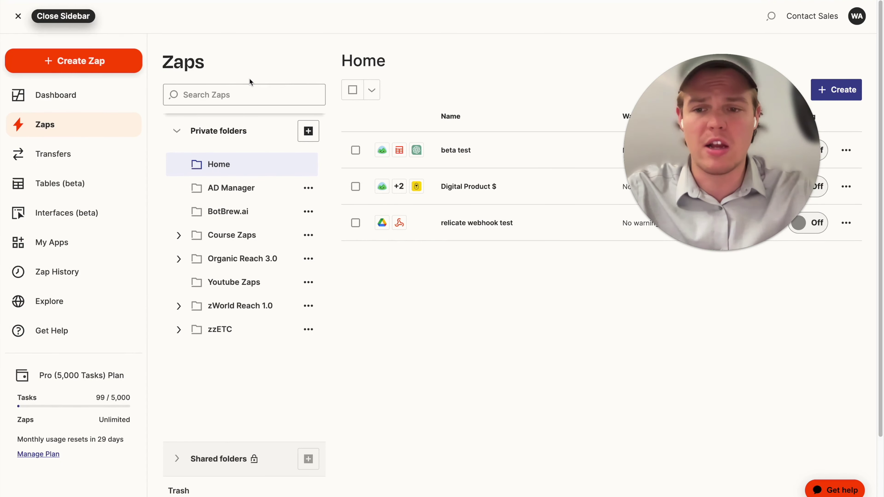
click(18, 16)
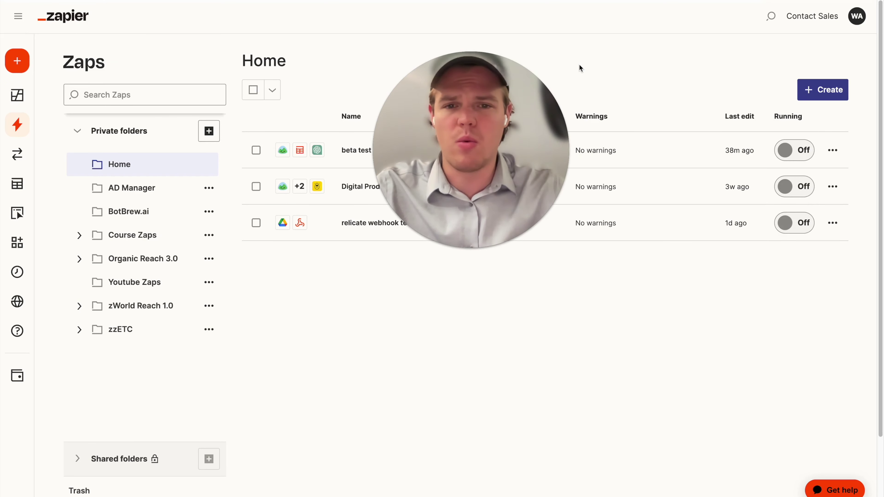
click(129, 90)
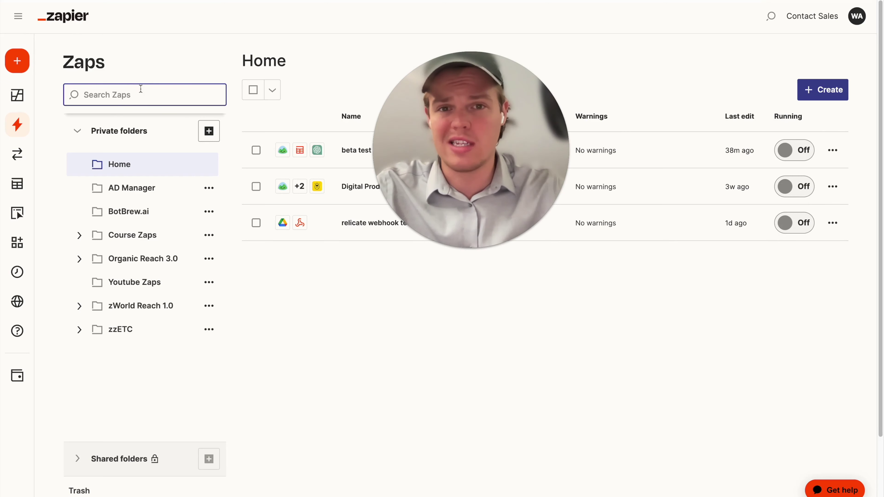
click(223, 50)
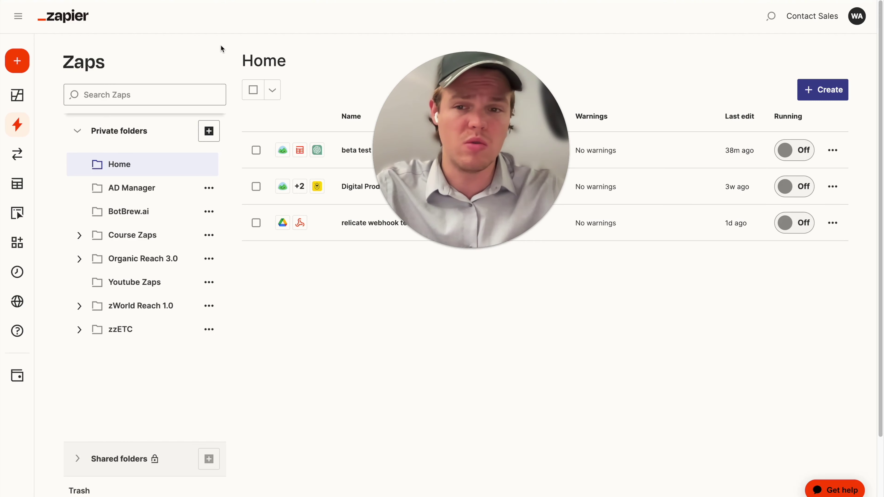
Step: Open the Youtube Zaps folder and look through the Zaps it contains
click(155, 283)
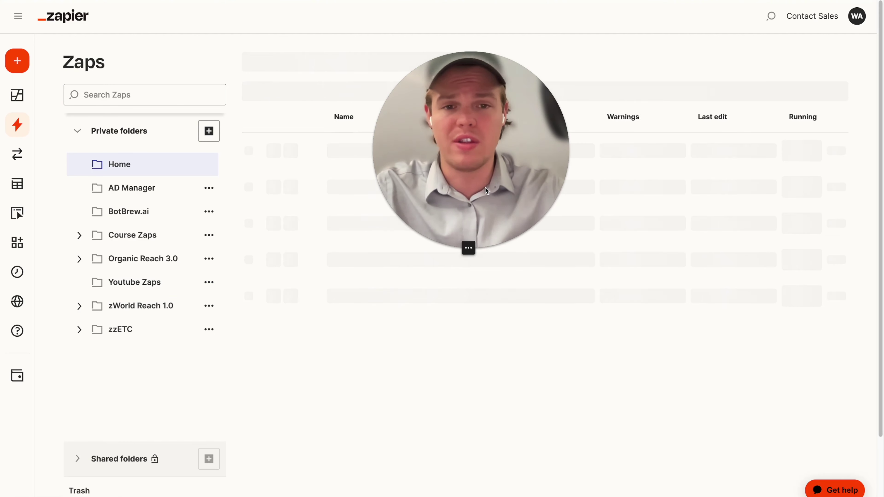
drag(505, 150, 209, 183)
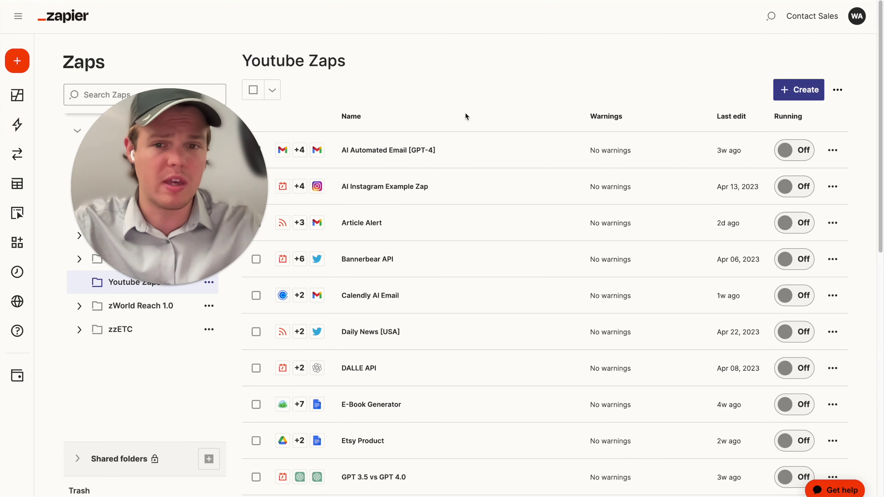
scroll(474, 173, down, 1)
scroll(473, 174, down, 3)
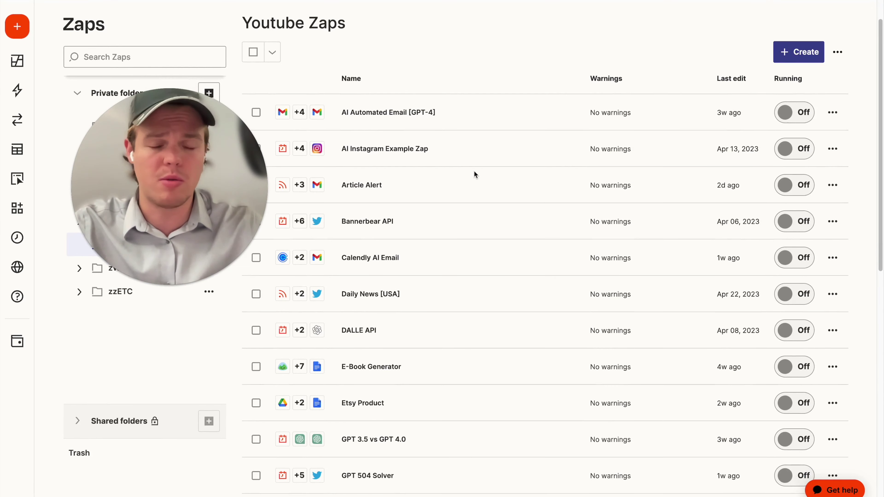
scroll(474, 174, down, 1)
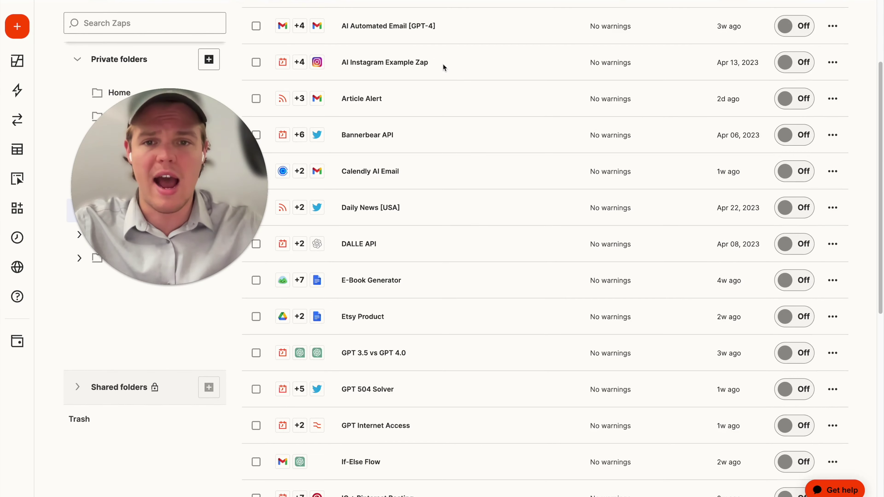
scroll(445, 175, down, 4)
scroll(446, 130, down, 7)
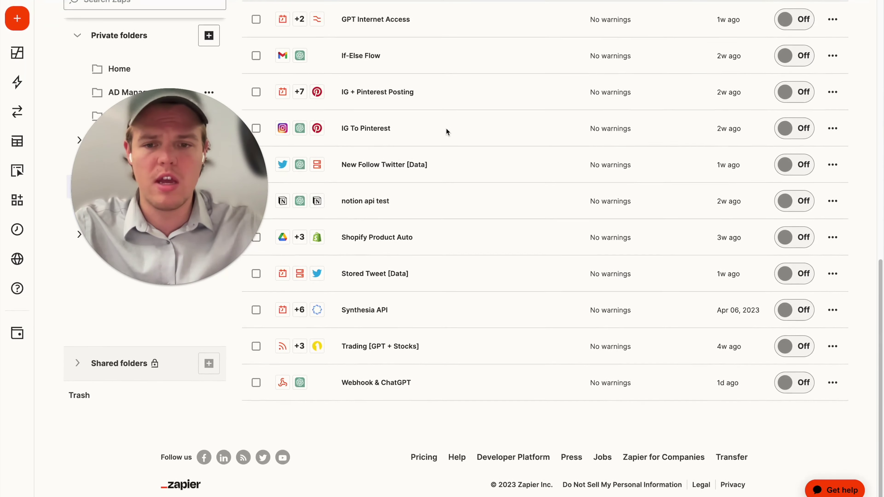
scroll(446, 130, up, 15)
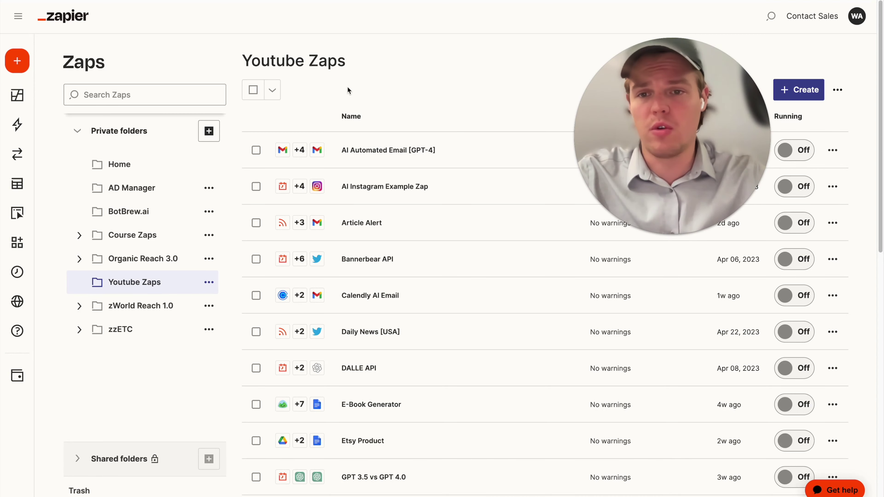
Step: Create a new private folder titled Test
click(209, 131)
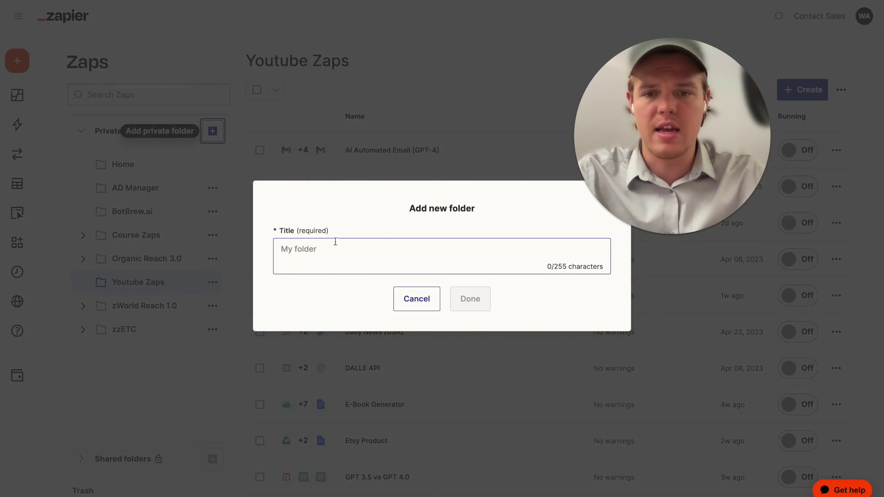
text(Test)
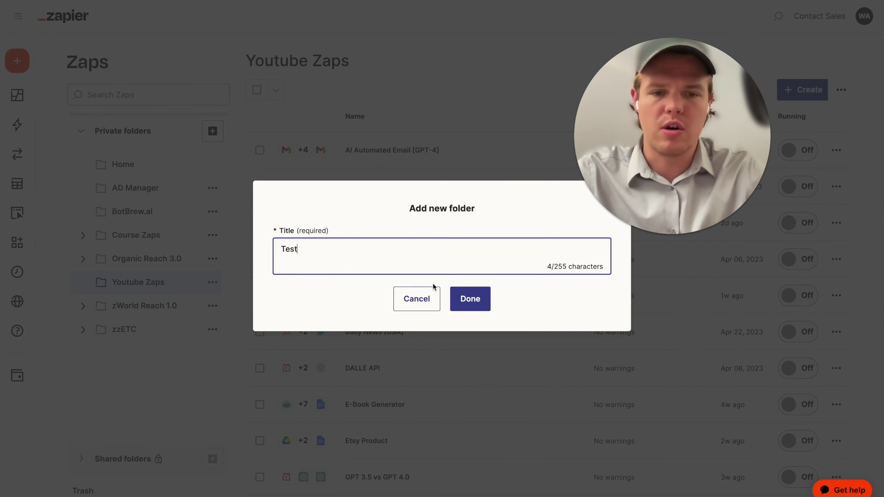
click(469, 300)
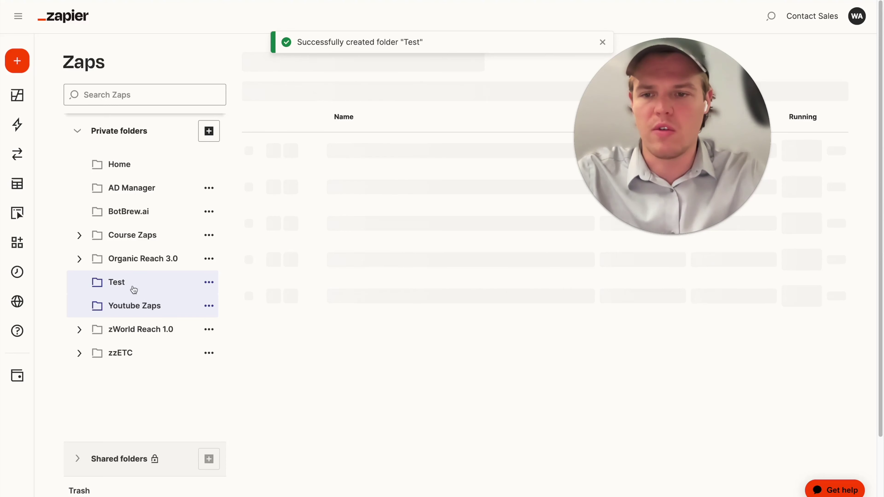
Step: Add a subfolder named folder 2 inside the Test folder and expand Test to show its contents
click(208, 284)
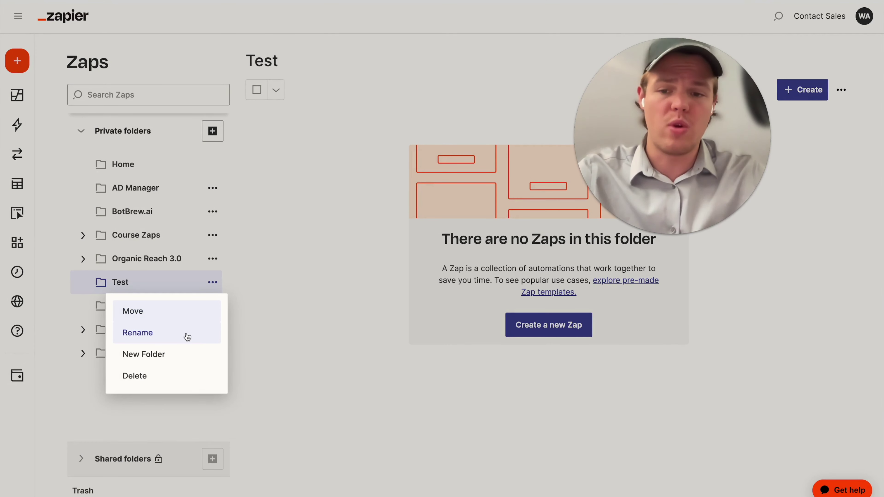
click(181, 354)
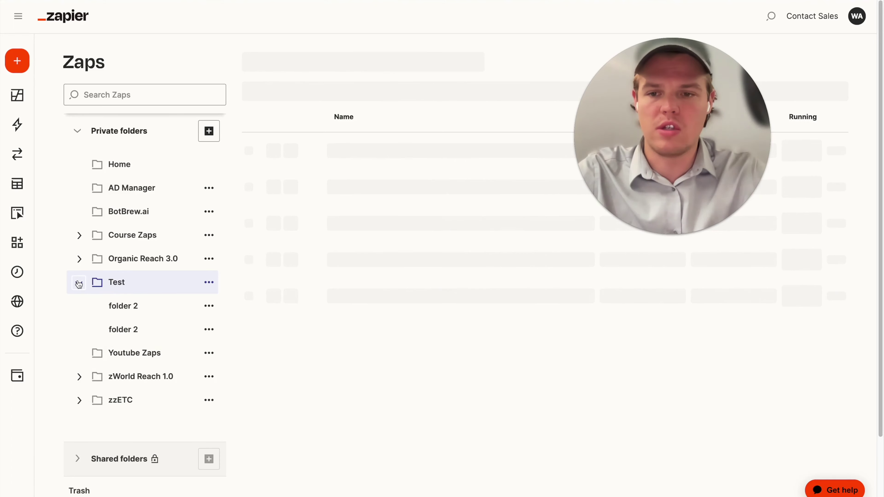
click(78, 283)
click(78, 282)
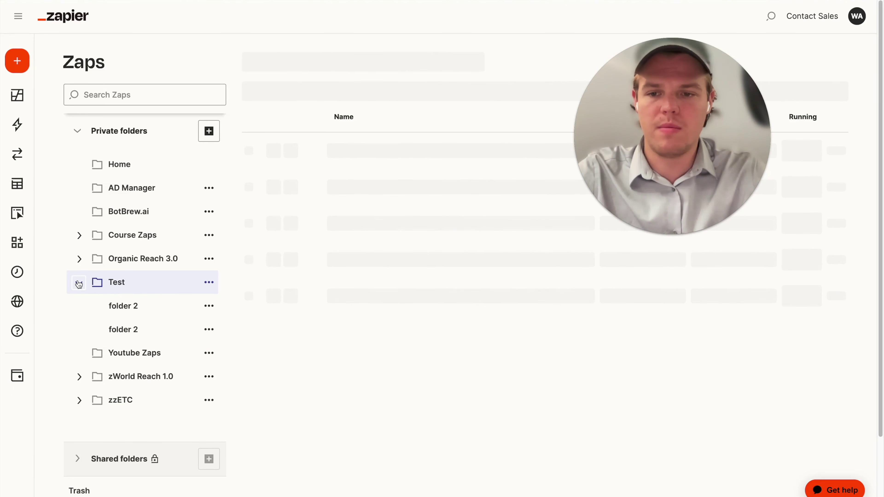
click(79, 282)
Step: Delete both subfolders named folder 2 along with their parent folder Test, keeping the Youtube Zaps folder
click(210, 282)
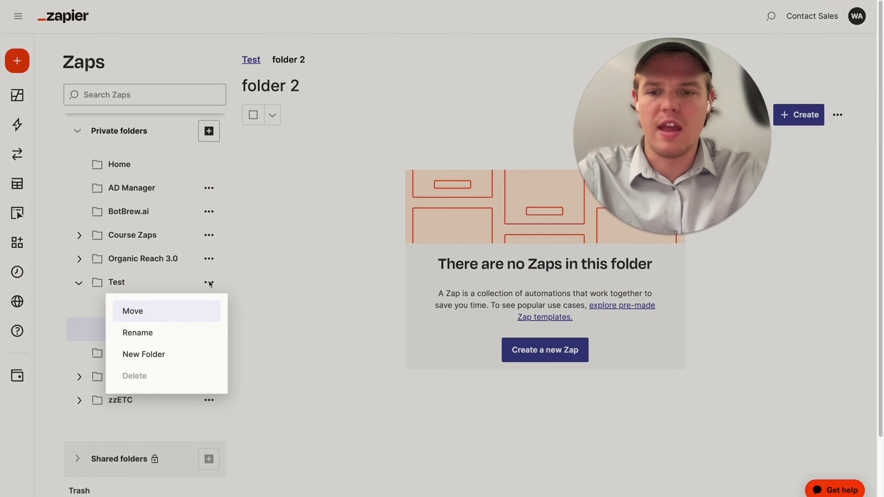
click(82, 307)
click(208, 328)
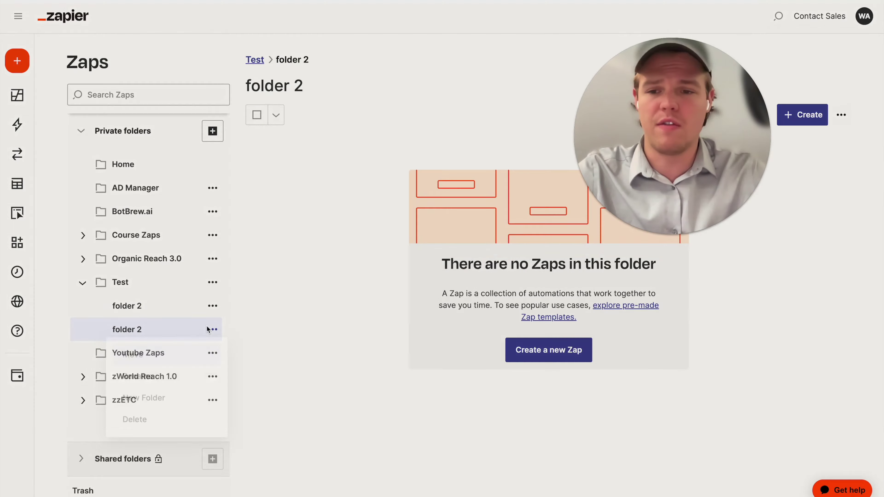
click(171, 423)
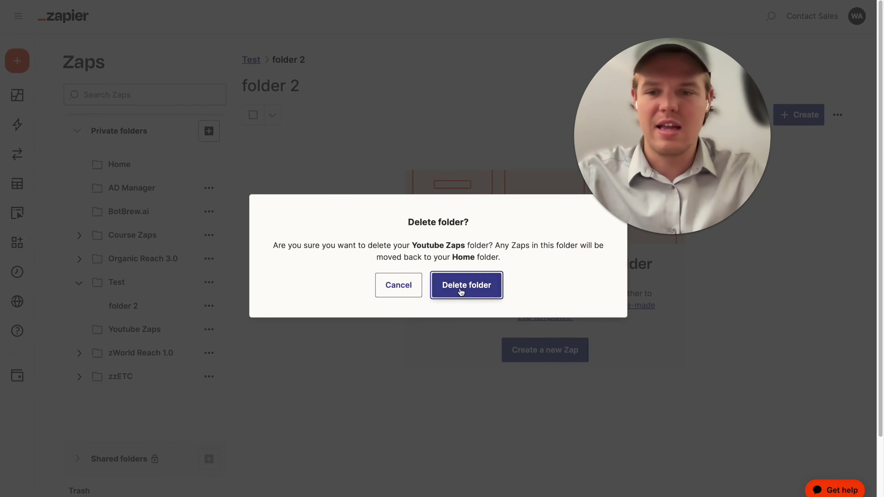
click(412, 282)
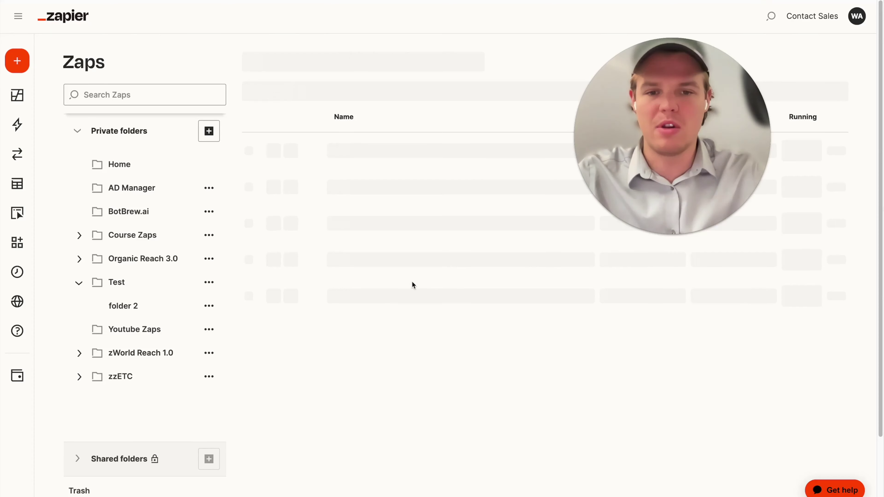
click(210, 308)
click(194, 401)
click(452, 290)
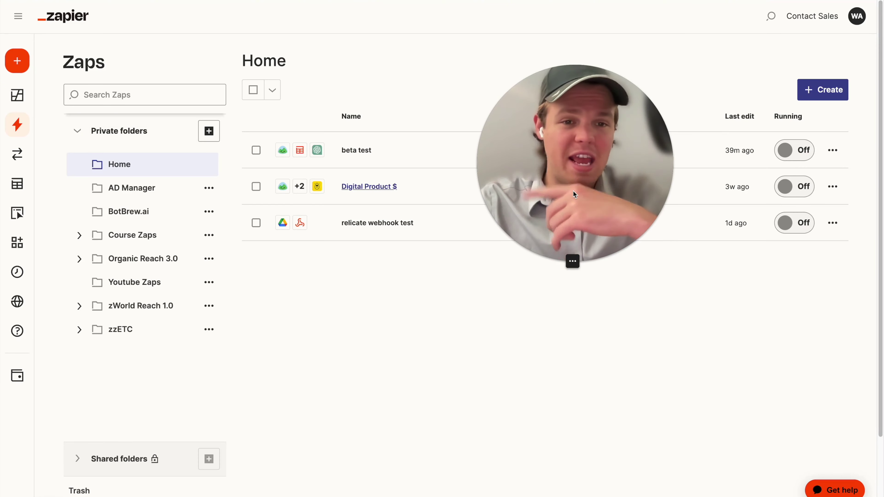
Step: In the Youtube Zaps folder, view the bulk actions for all Zaps selected together and clear the selection
drag(555, 155, 465, 161)
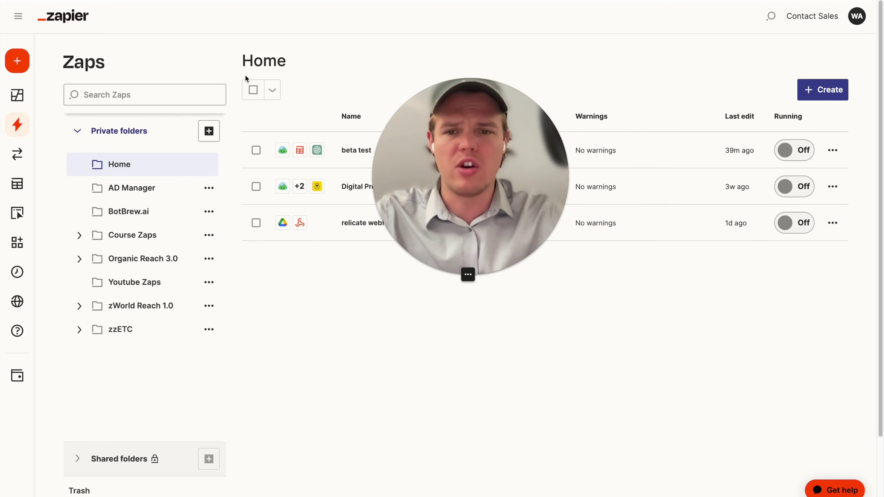
click(253, 91)
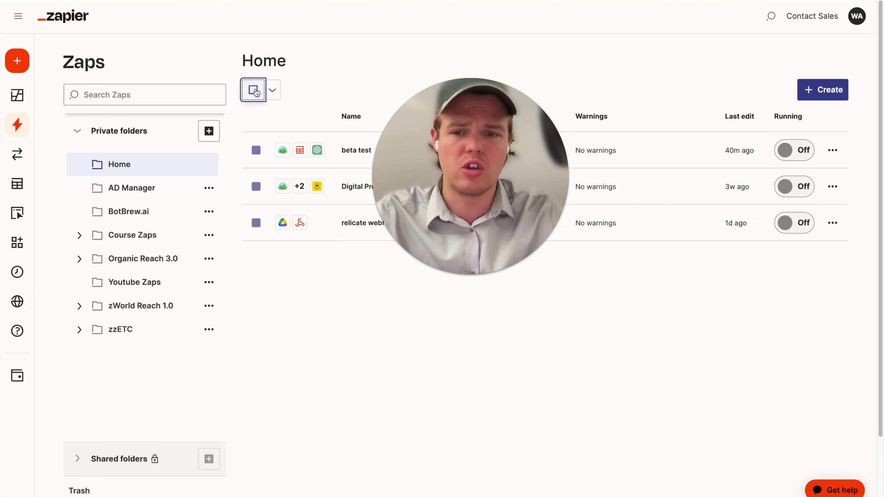
click(158, 281)
drag(470, 178, 616, 173)
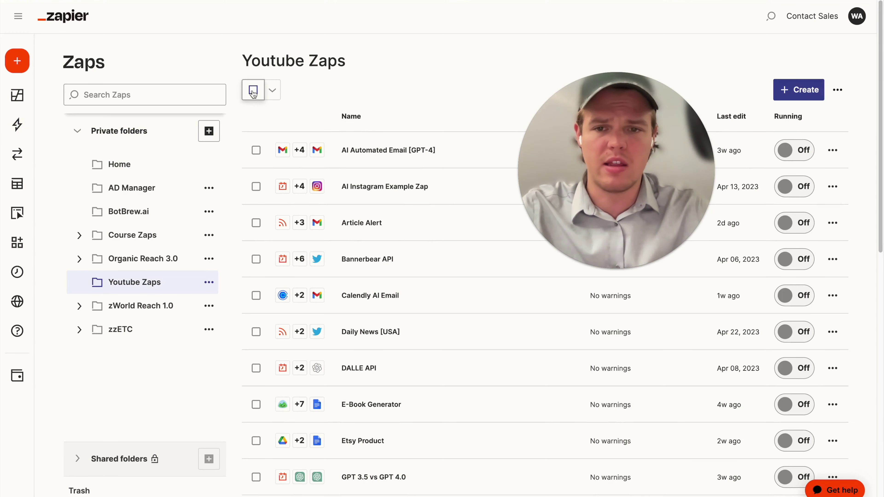
click(253, 90)
click(272, 90)
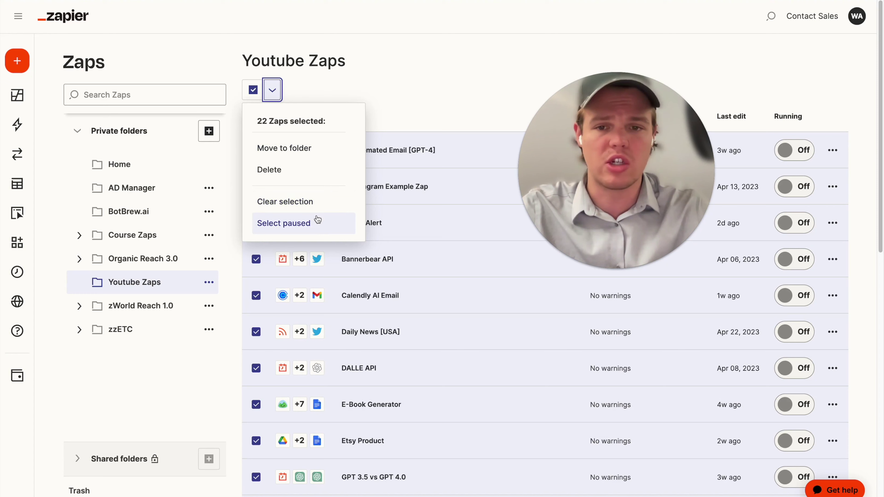
click(404, 89)
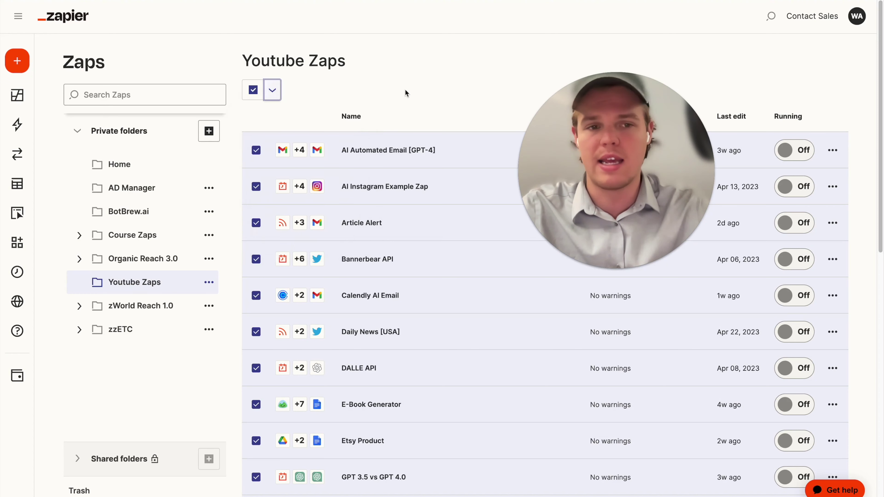
click(255, 93)
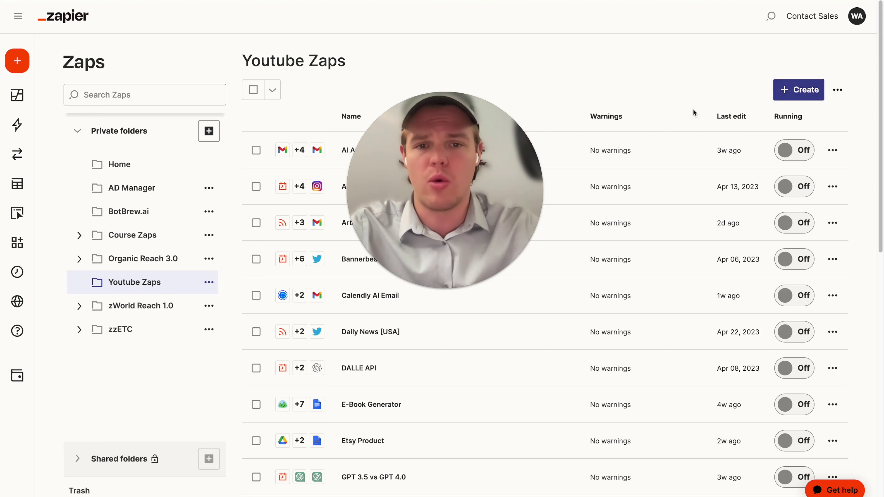
Step: Create a new Zap in the Youtube Zaps folder and look through the trigger apps and built-in tools in the editor
click(797, 90)
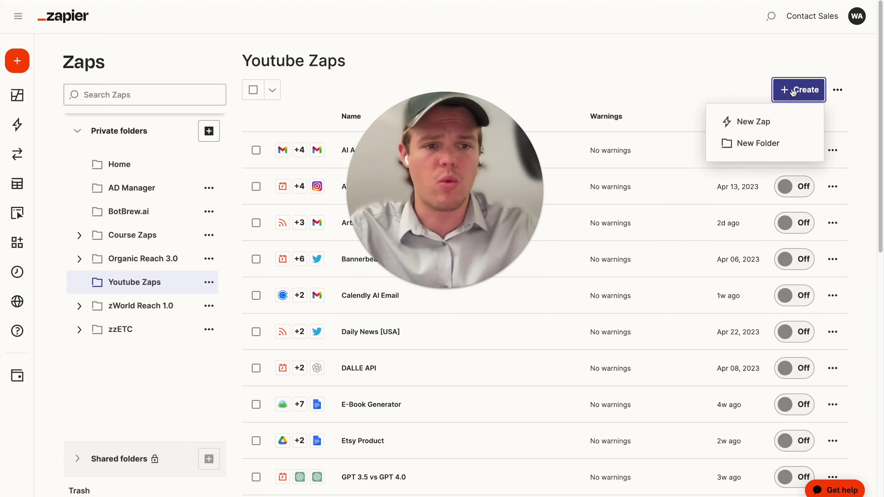
click(770, 126)
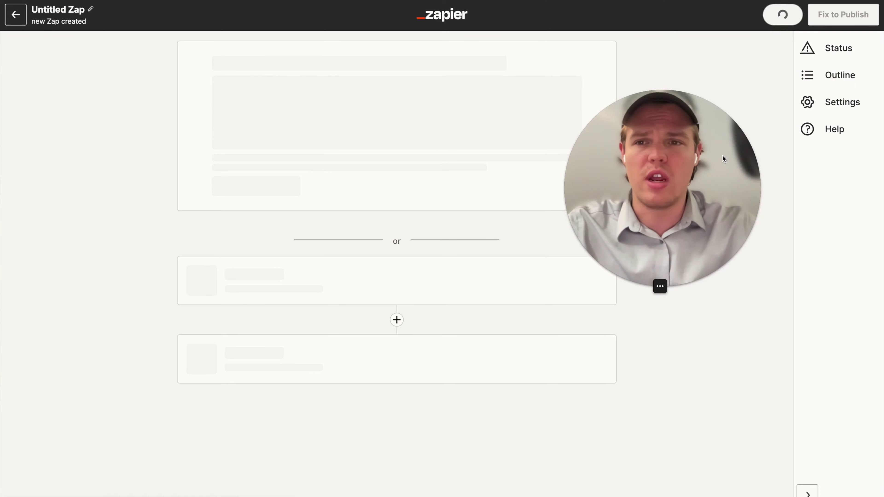
drag(703, 156, 762, 153)
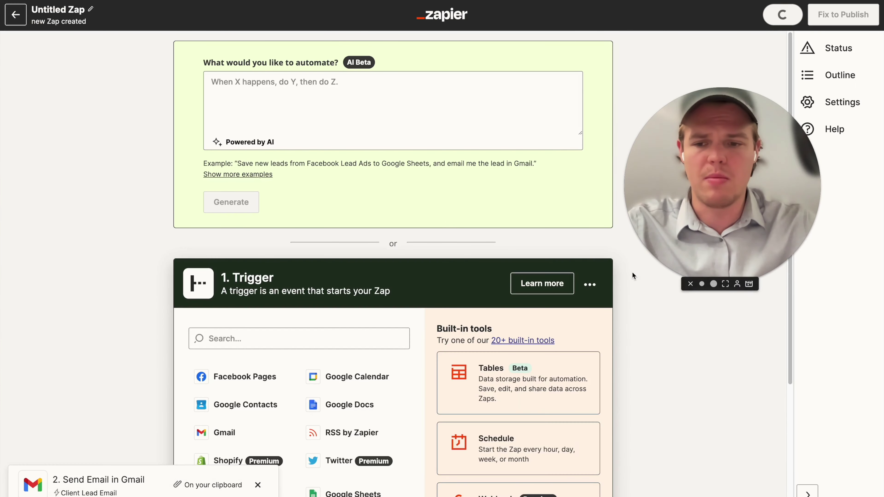
scroll(304, 296, down, 2)
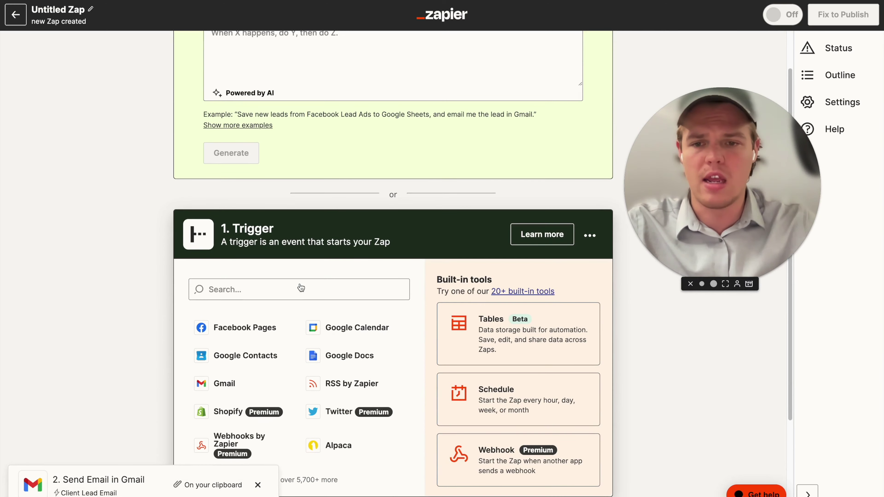
scroll(316, 284, down, 3)
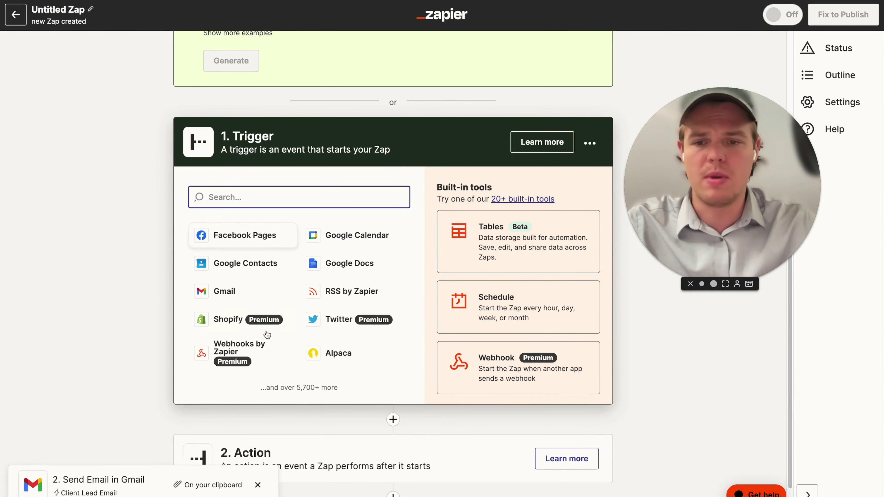
scroll(353, 158, up, 4)
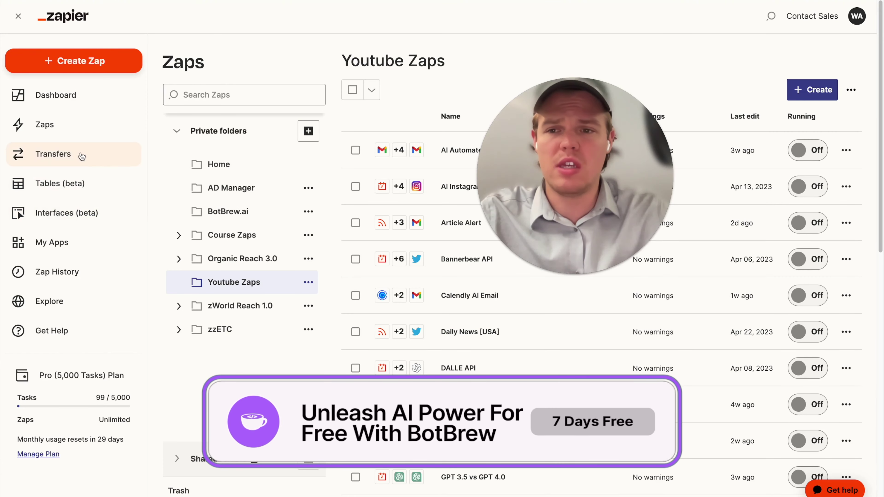
Step: Look through the account's Transfers, Tables and Interfaces pages
click(63, 154)
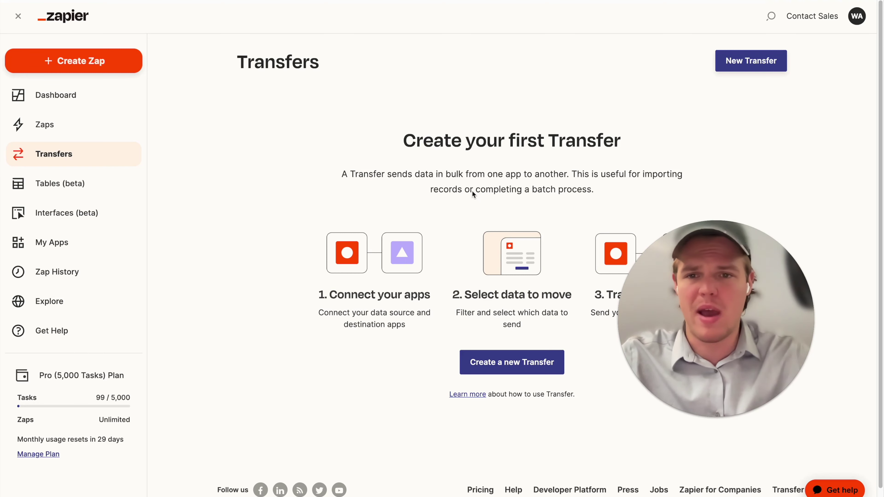
drag(655, 282, 432, 106)
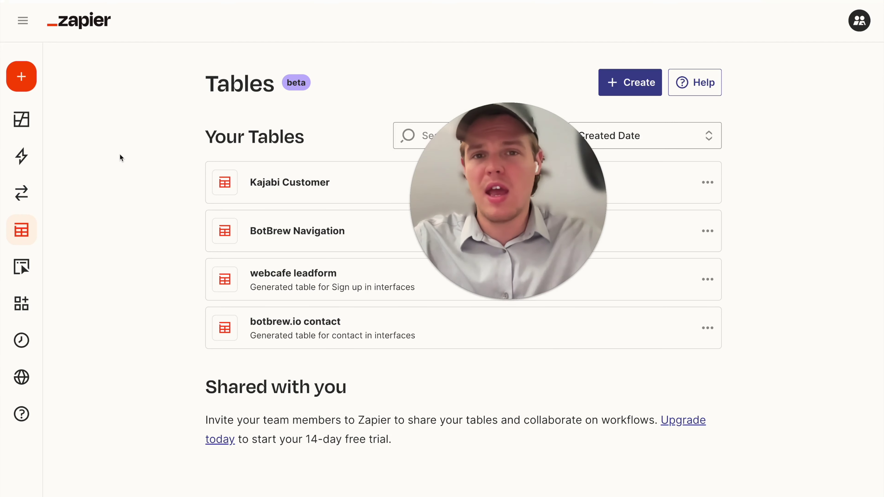
mouse_move(27, 261)
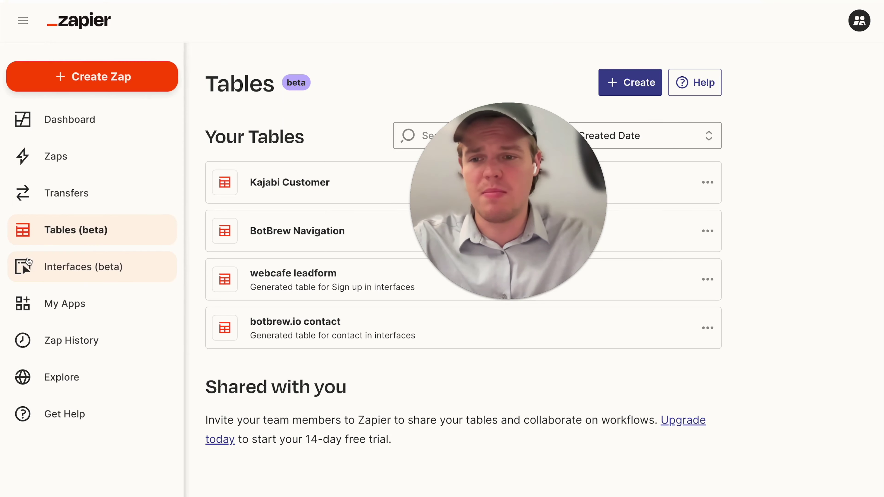
click(37, 268)
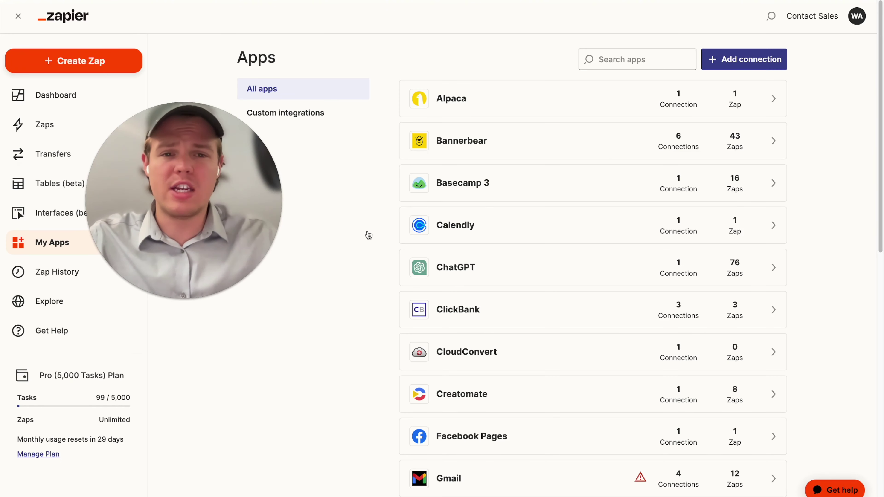
Step: Browse the list of connected apps under My Apps and search it for "insta"
scroll(614, 163, down, 12)
scroll(614, 163, up, 12)
click(627, 59)
text(insta)
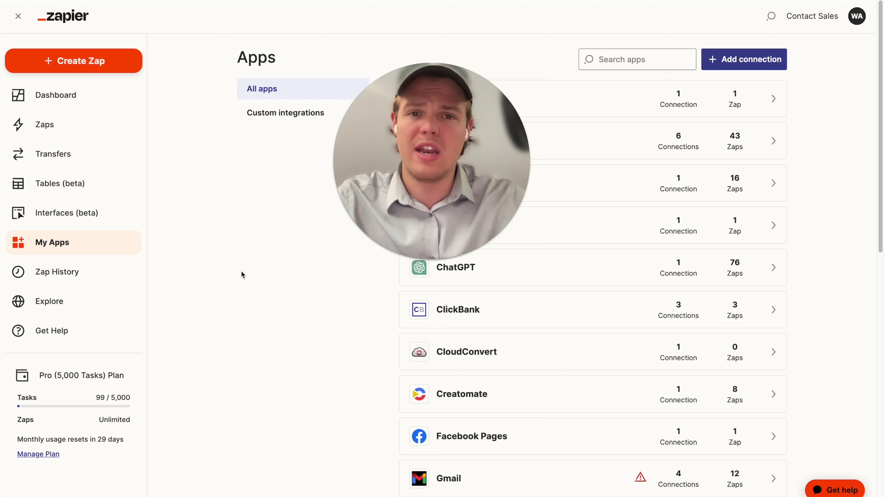
Step: Open the Zap history and examine the task usage chart and the list of Zap runs
click(103, 268)
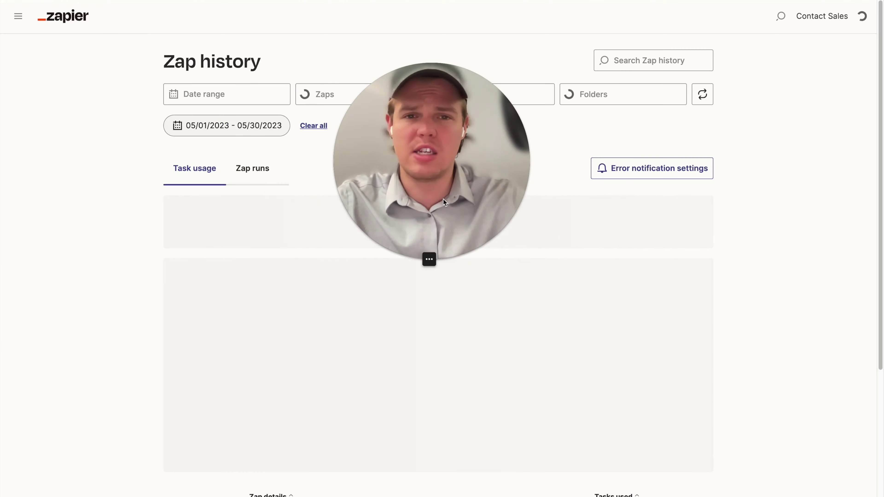
drag(373, 206, 160, 228)
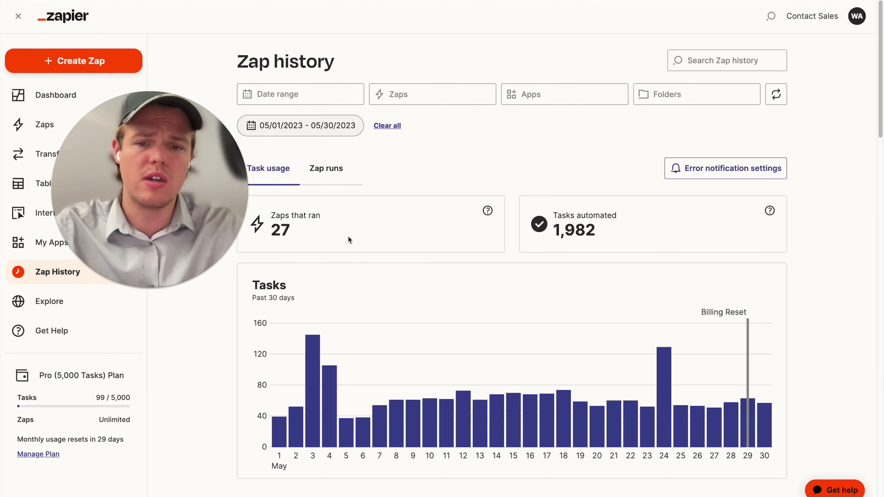
click(337, 174)
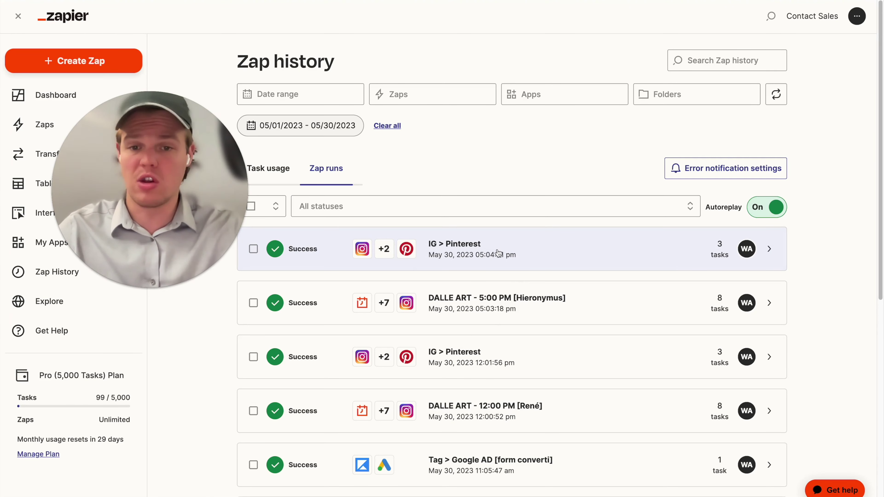
click(275, 171)
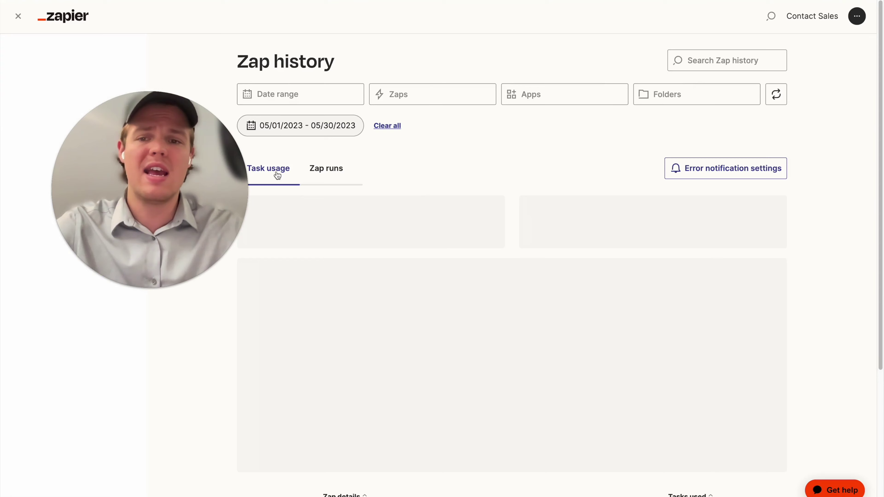
drag(185, 172, 192, 190)
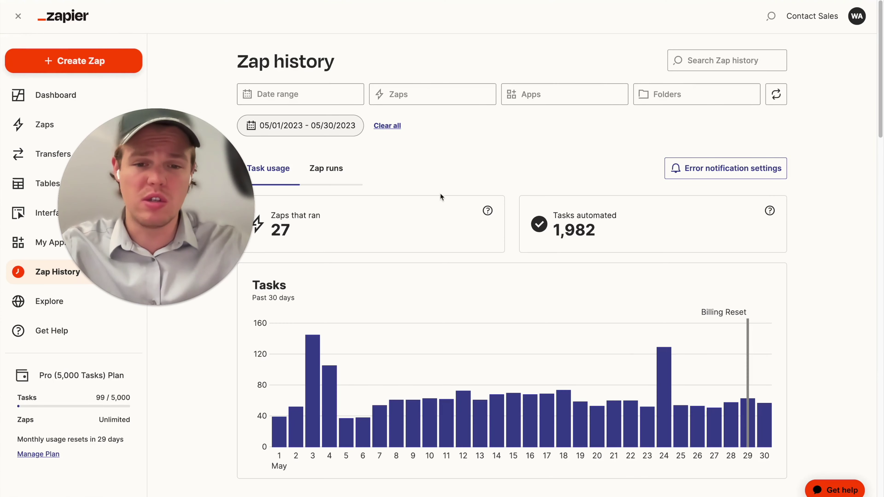
mouse_move(631, 411)
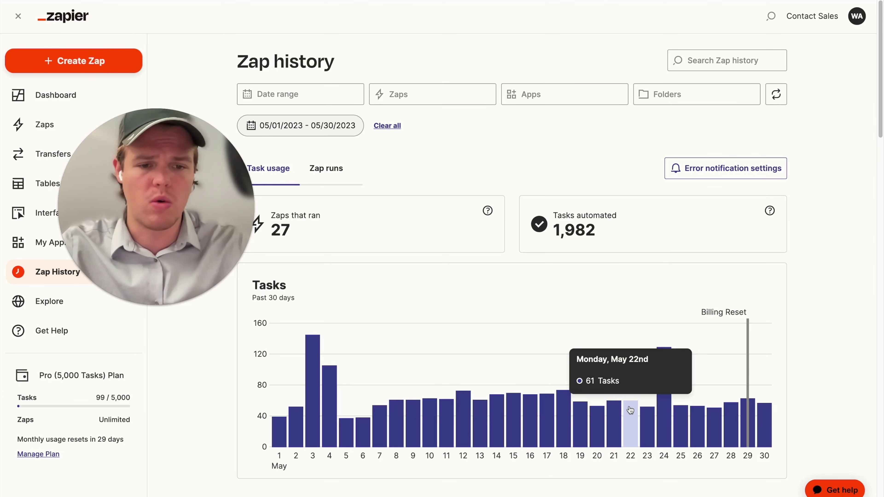
click(326, 168)
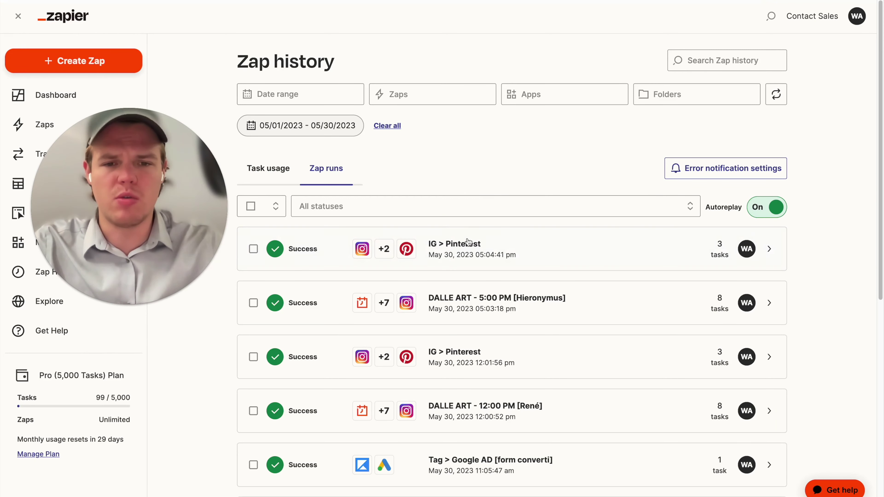
Step: Open the most recent IG > Pinterest run and look through its four steps, from the Instagram trigger to the Pinterest pin
click(450, 244)
drag(167, 180, 818, 147)
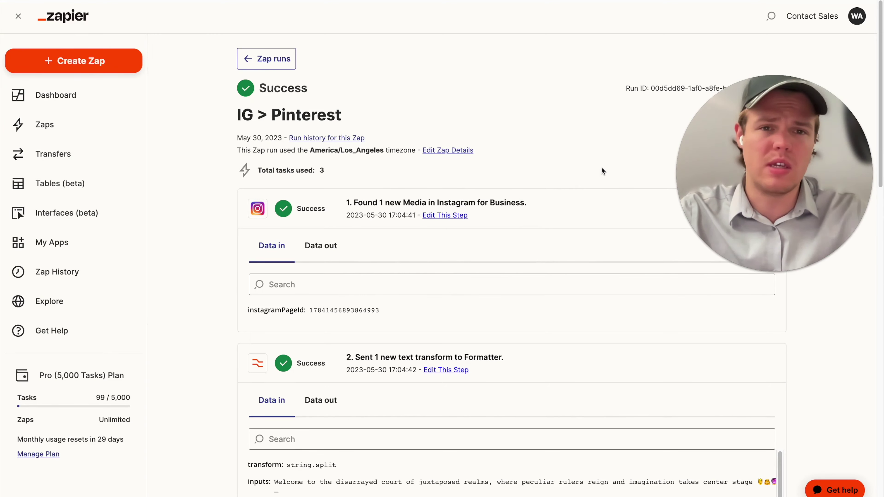
scroll(602, 167, down, 10)
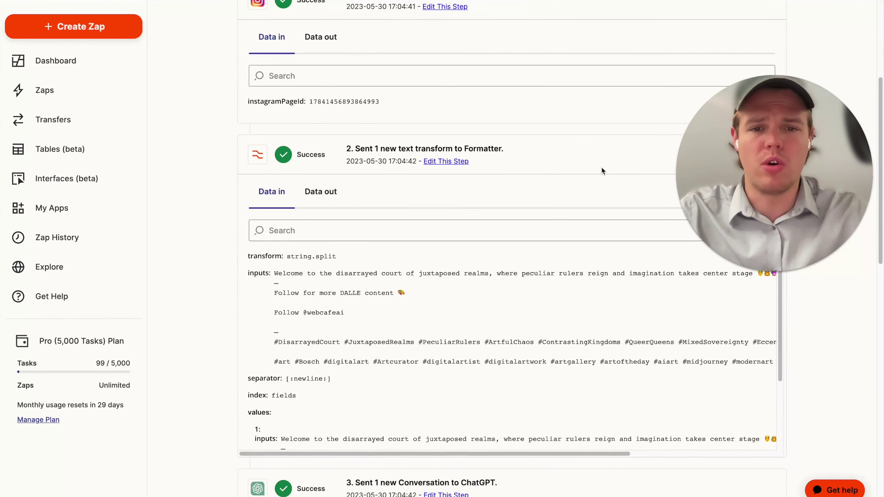
scroll(580, 308, down, 13)
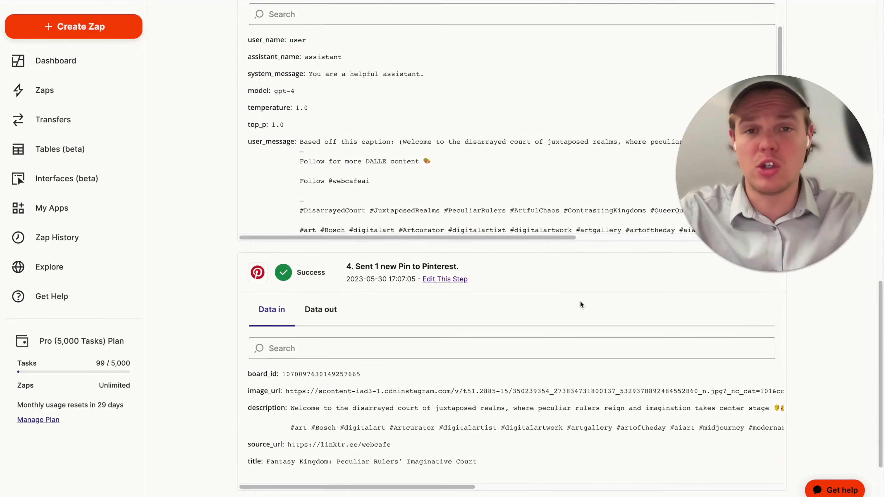
scroll(581, 302, up, 6)
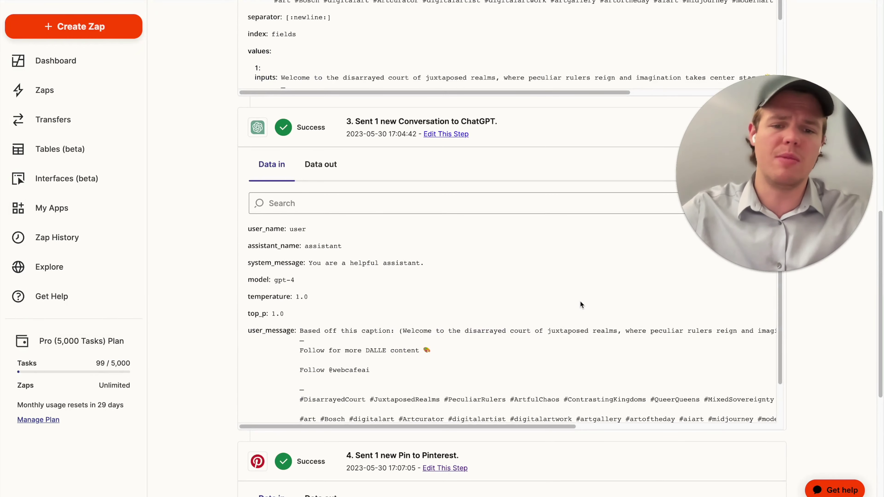
scroll(580, 303, up, 12)
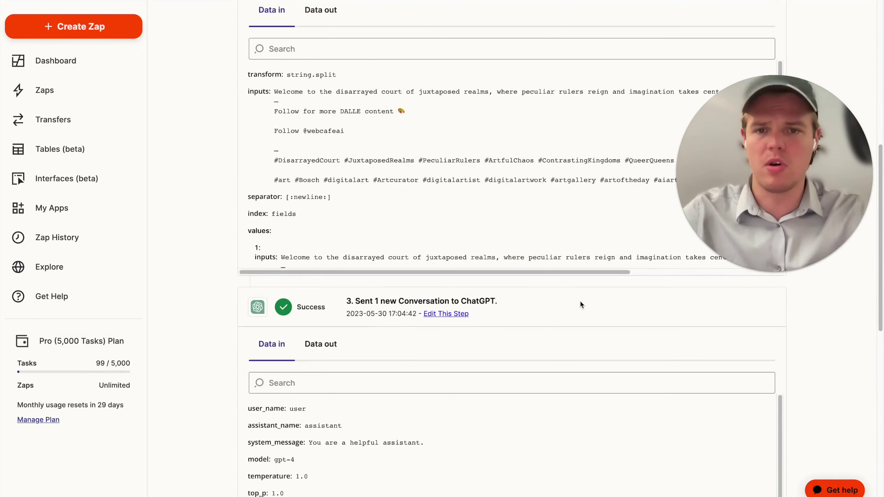
scroll(580, 304, up, 5)
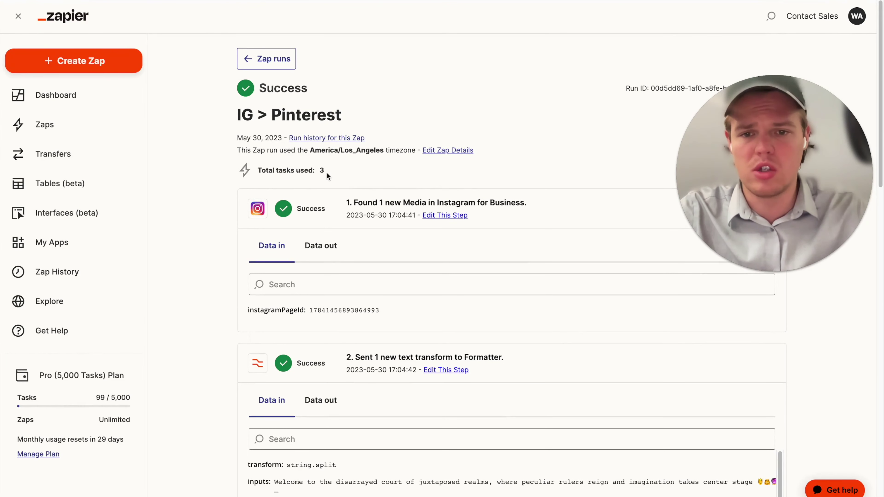
Step: Check the run's total tasks used against its Instagram, Formatter, ChatGPT and Pinterest steps
drag(327, 173, 321, 173)
scroll(529, 148, down, 5)
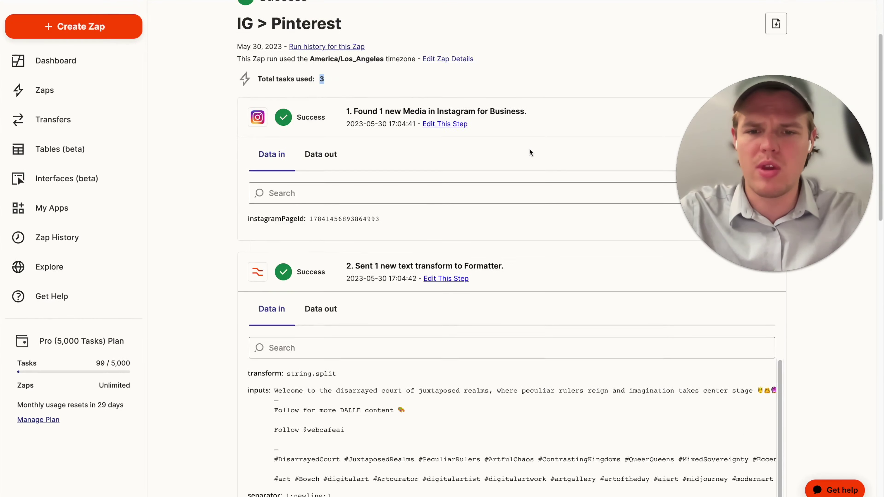
scroll(515, 198, down, 2)
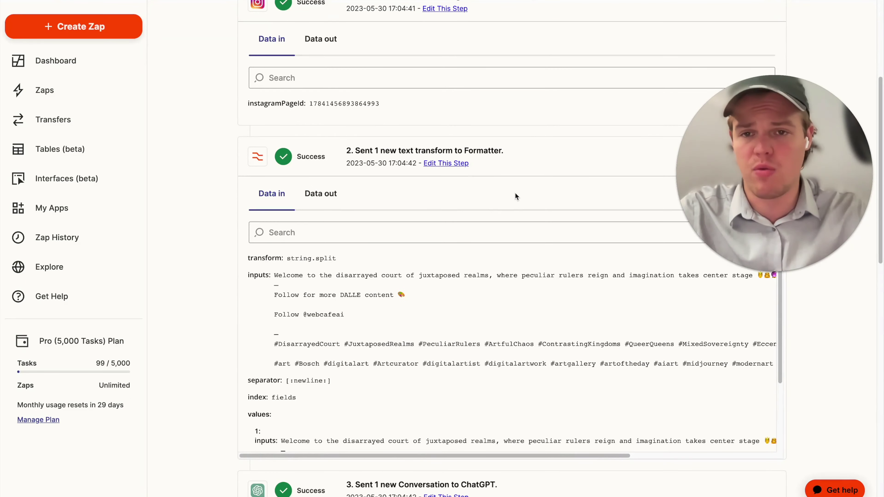
scroll(517, 195, up, 3)
scroll(517, 194, down, 5)
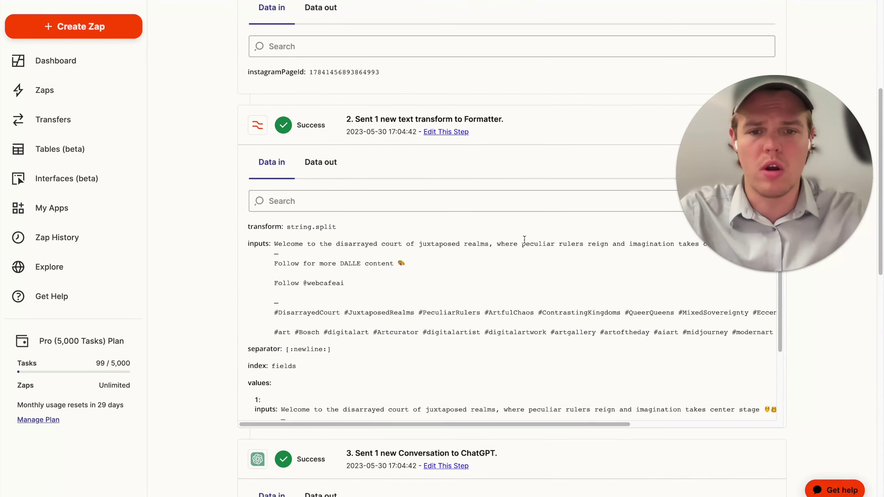
scroll(508, 226, down, 6)
scroll(502, 260, down, 10)
scroll(476, 296, up, 10)
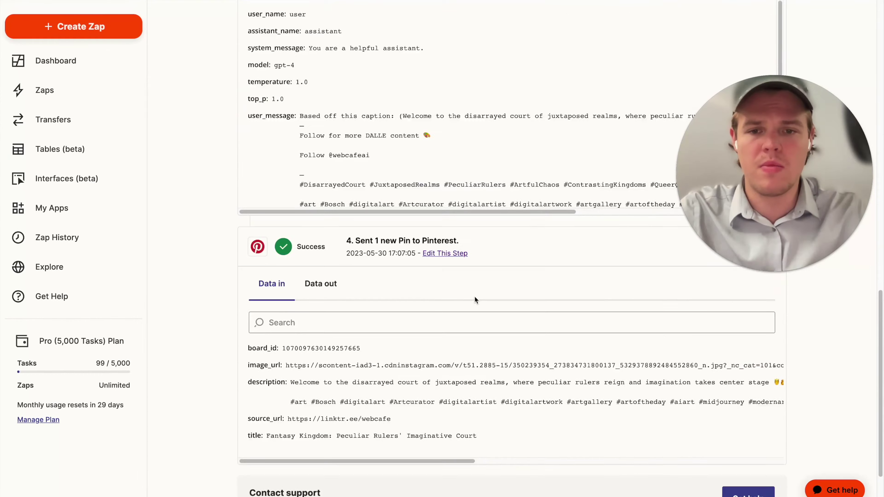
scroll(474, 299, up, 9)
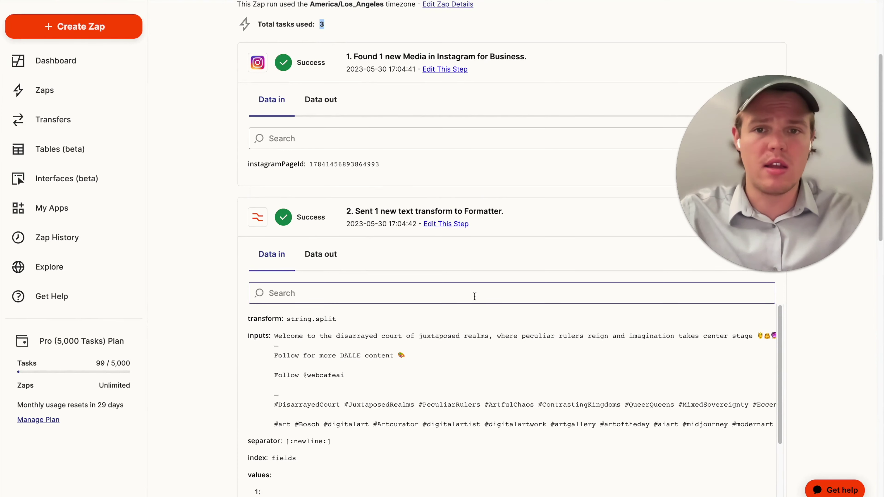
Step: Examine the input data passed to the run's Formatter and ChatGPT steps
scroll(475, 296, down, 2)
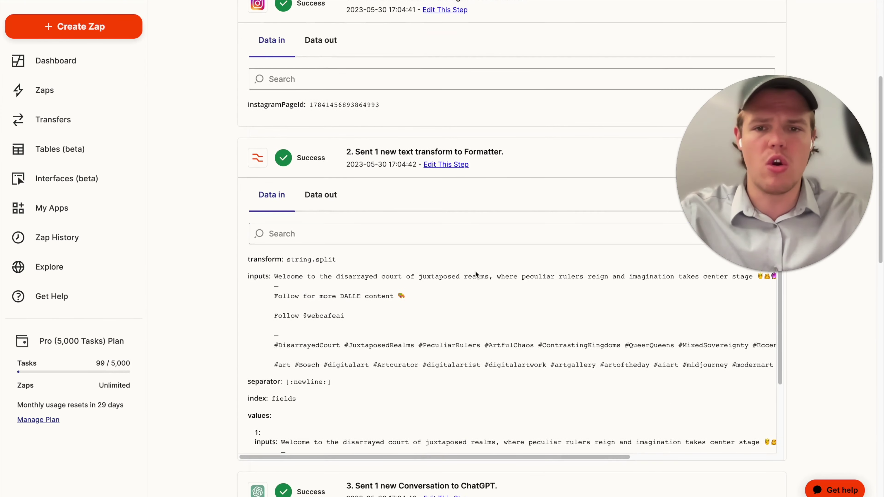
scroll(308, 169, down, 3)
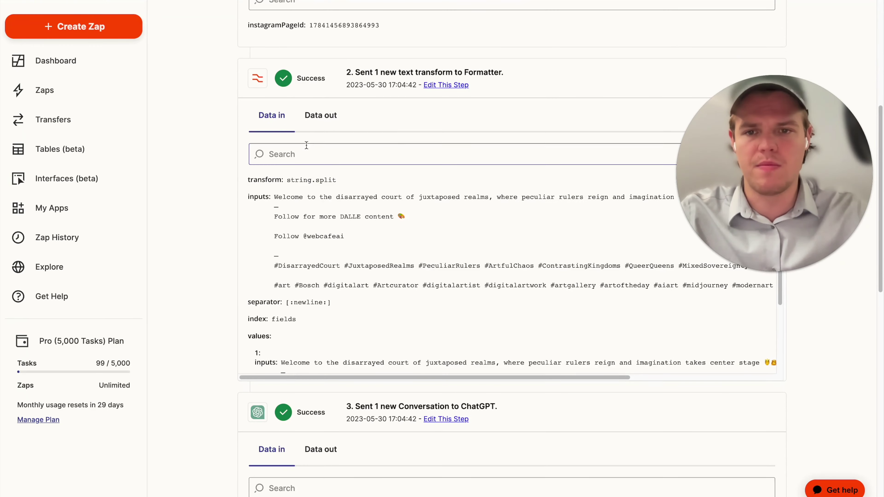
scroll(278, 343, down, 3)
scroll(268, 376, up, 10)
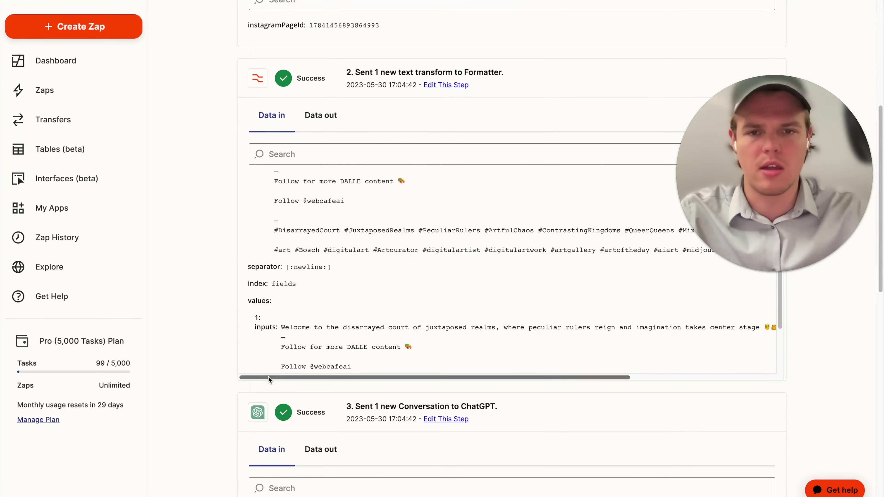
scroll(291, 377, down, 10)
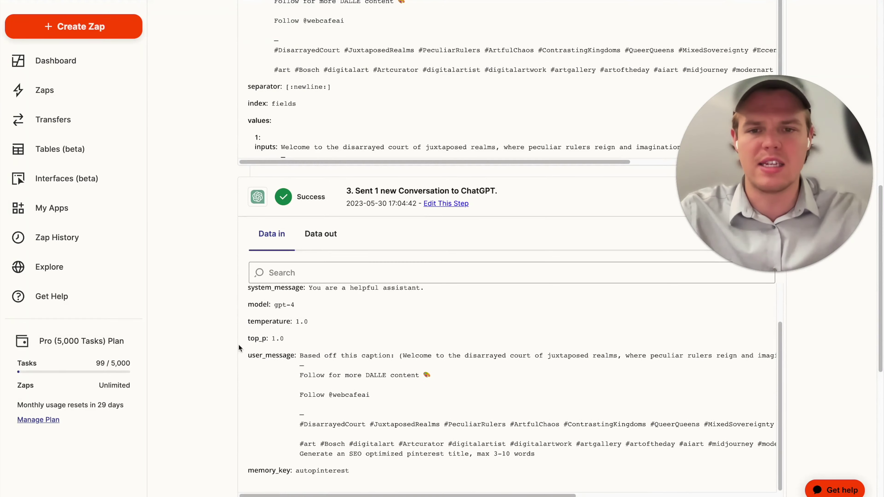
scroll(156, 315, down, 5)
scroll(156, 315, up, 15)
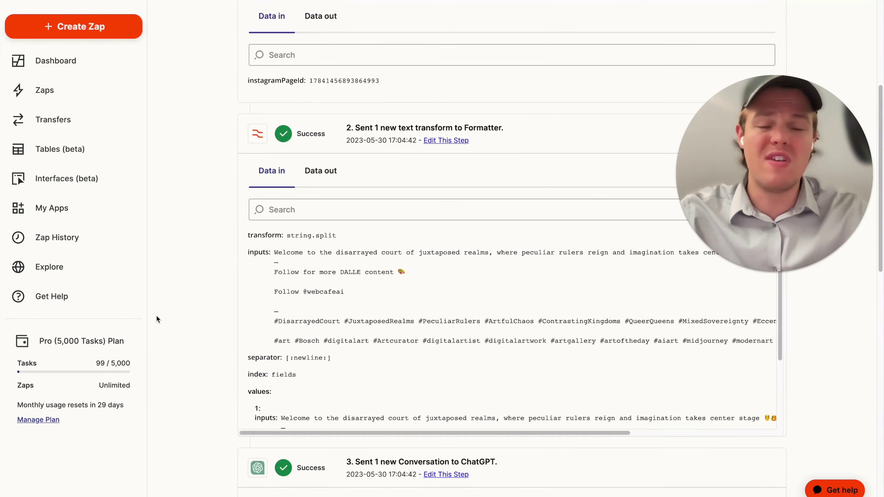
Step: Review the plan's monthly task usage and Zap allowance beside the run details
scroll(156, 319, up, 5)
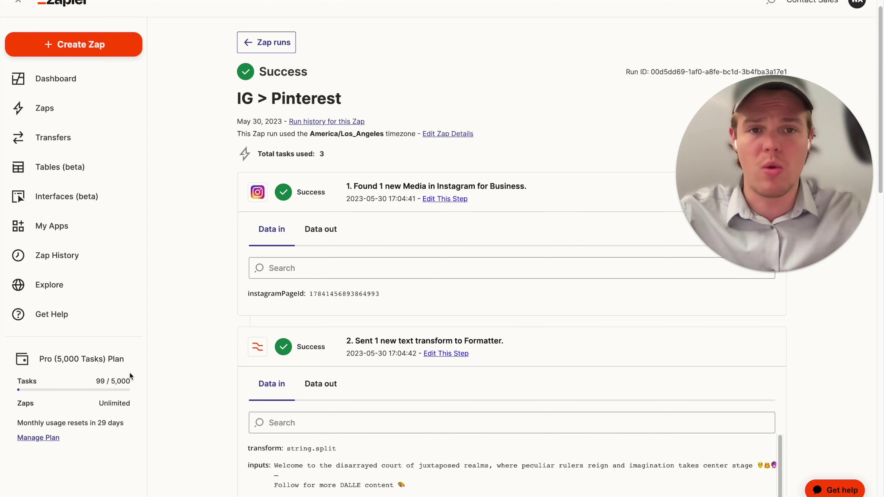
scroll(129, 372, down, 1)
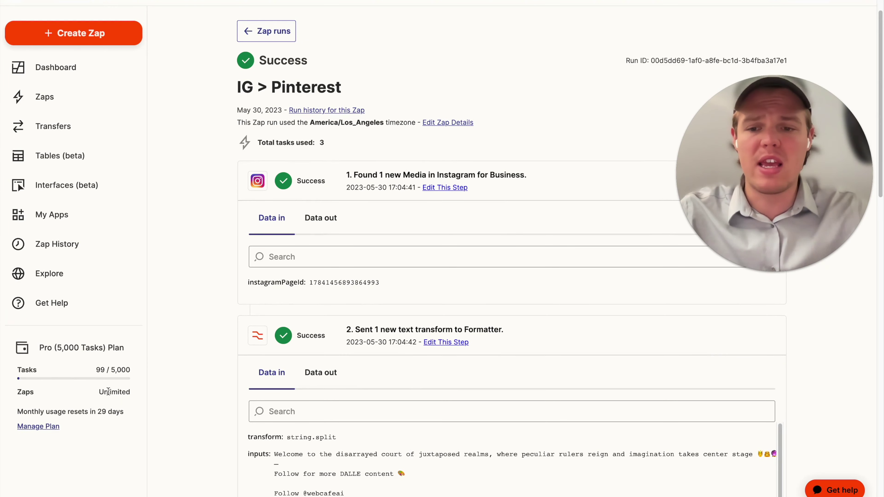
double_click(98, 393)
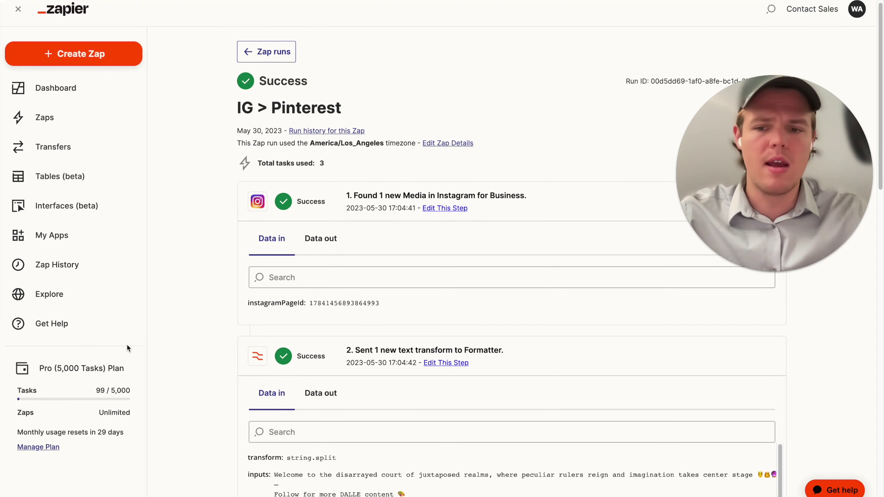
scroll(127, 344, up, 1)
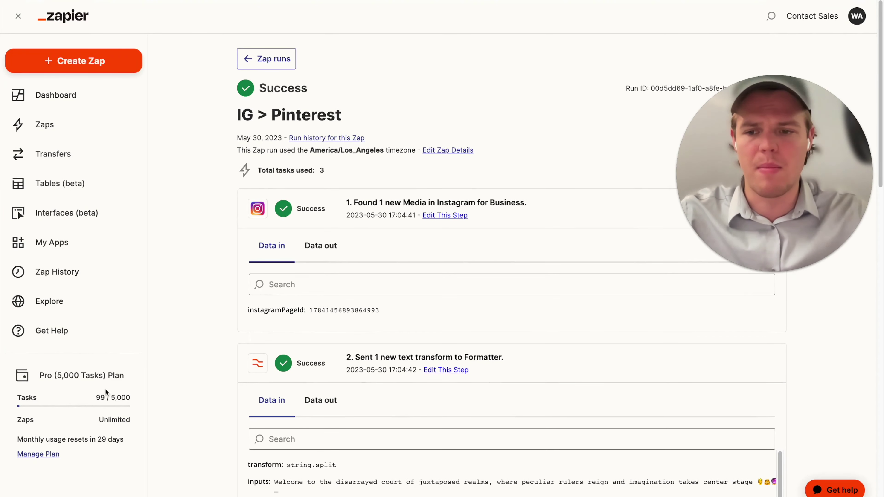
scroll(96, 381, down, 2)
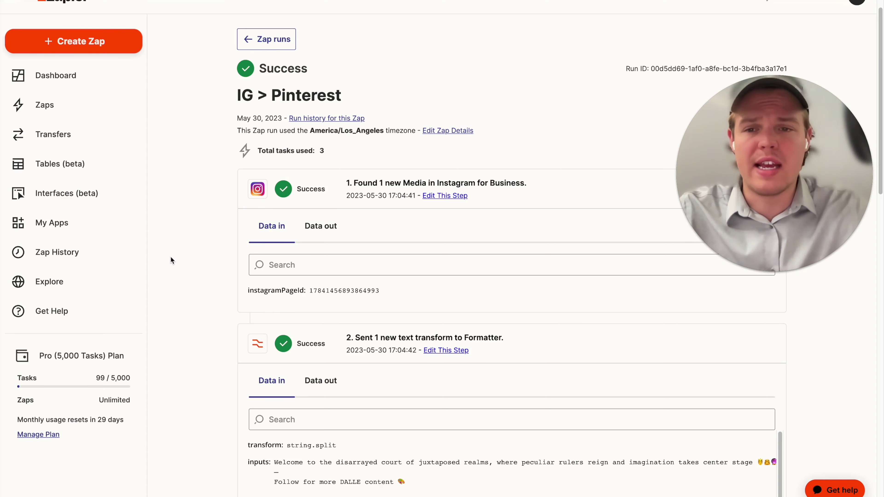
Step: Open the Explore page and look through its ways to get started and its app catalogue
click(86, 282)
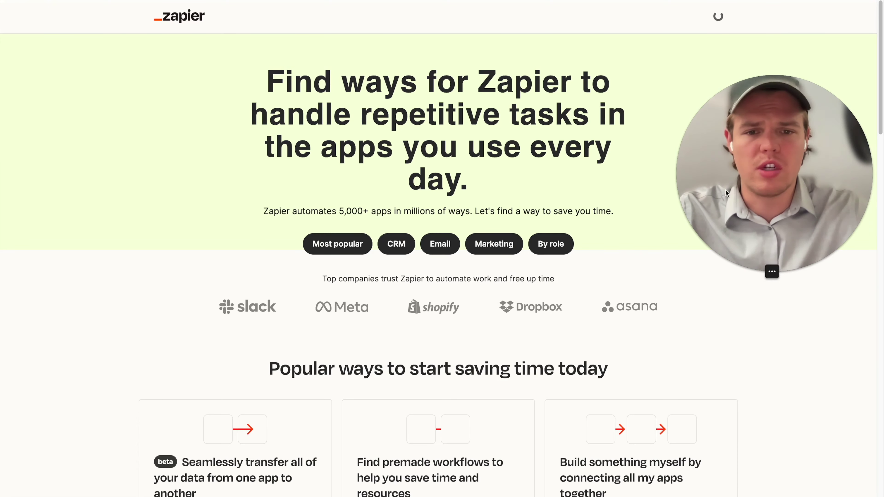
scroll(451, 216, down, 10)
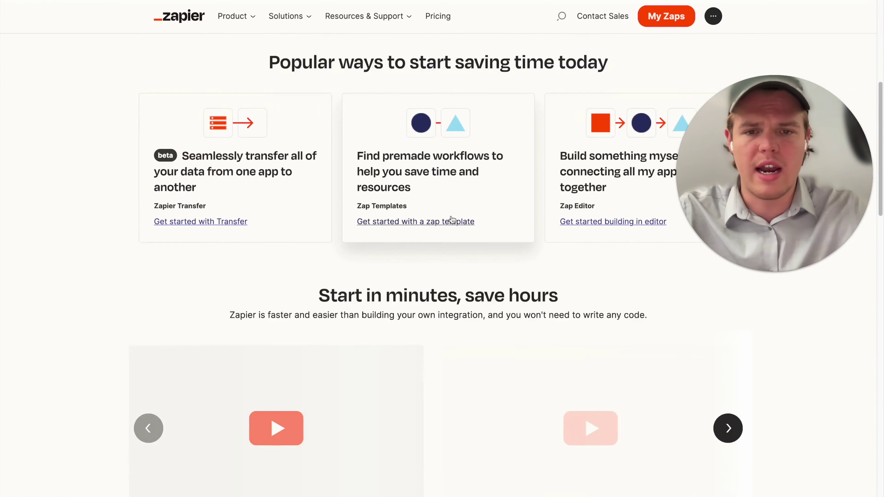
scroll(452, 217, down, 10)
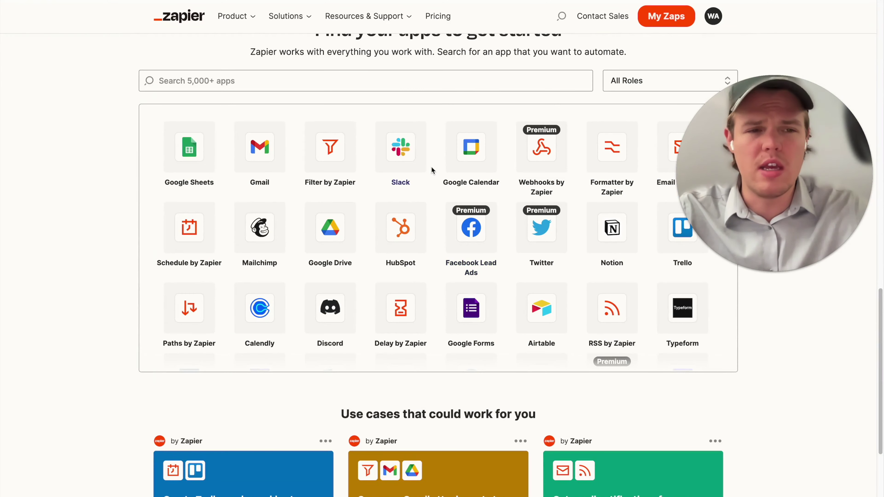
scroll(432, 170, up, 8)
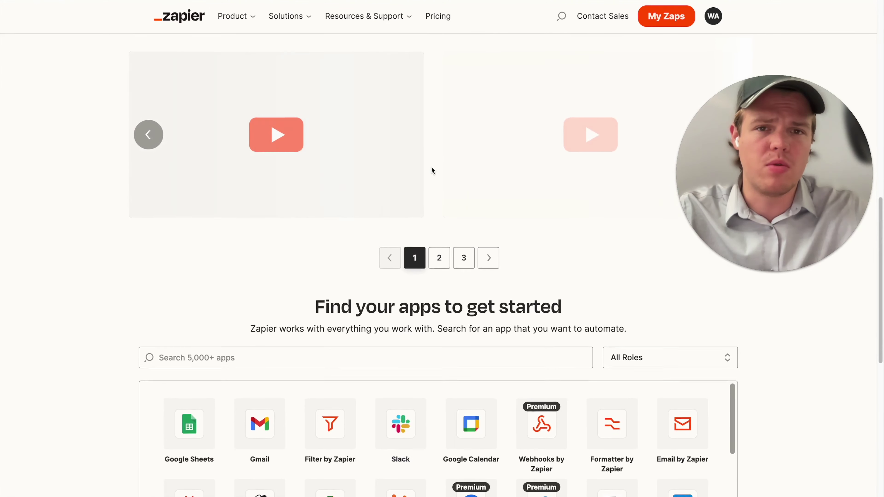
scroll(432, 170, down, 8)
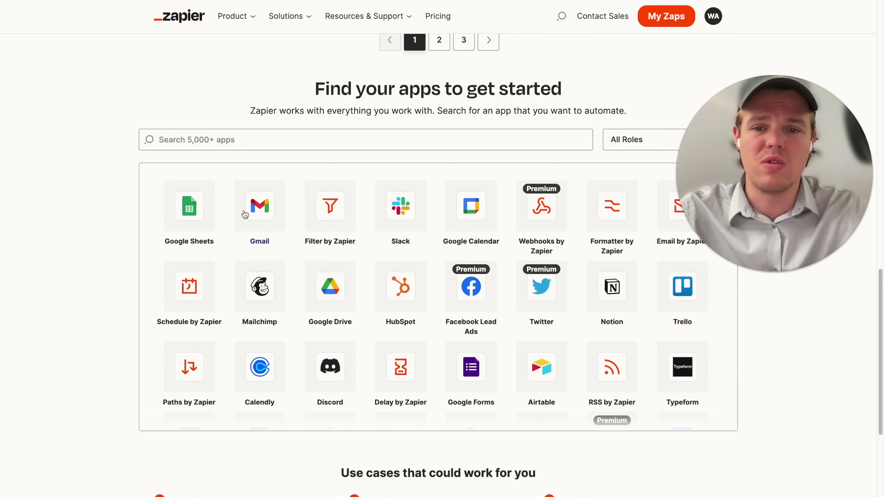
Step: Select Twitter and Gmail in the Explore app catalogue to filter the Zap templates
click(536, 284)
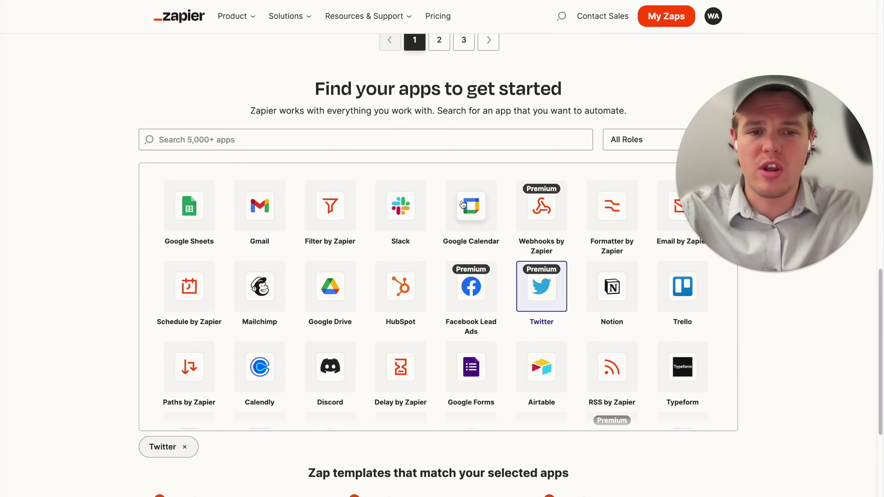
scroll(527, 264, down, 2)
scroll(583, 276, up, 2)
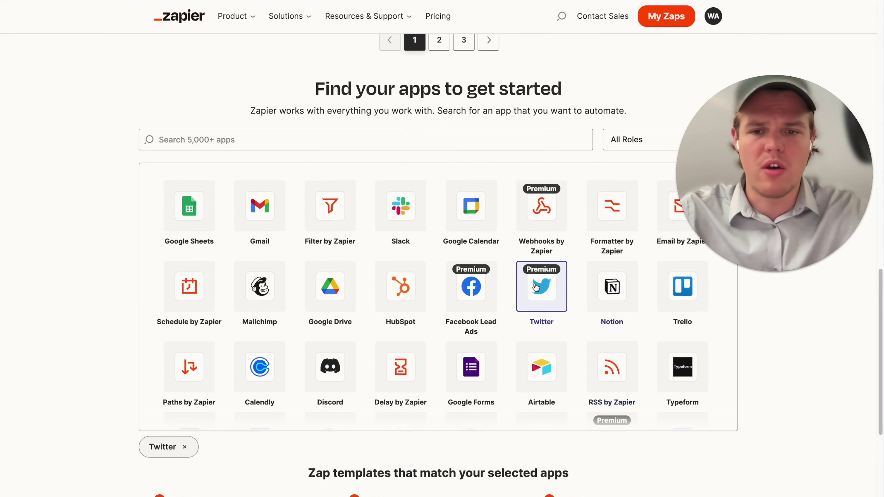
click(260, 209)
Step: Browse the Zap templates matching the selected apps and load more of them
scroll(303, 356, down, 10)
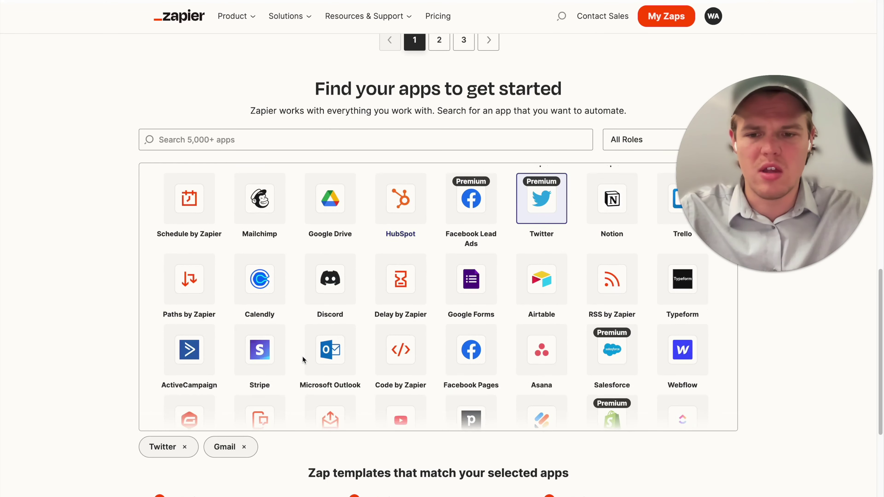
scroll(339, 473, down, 5)
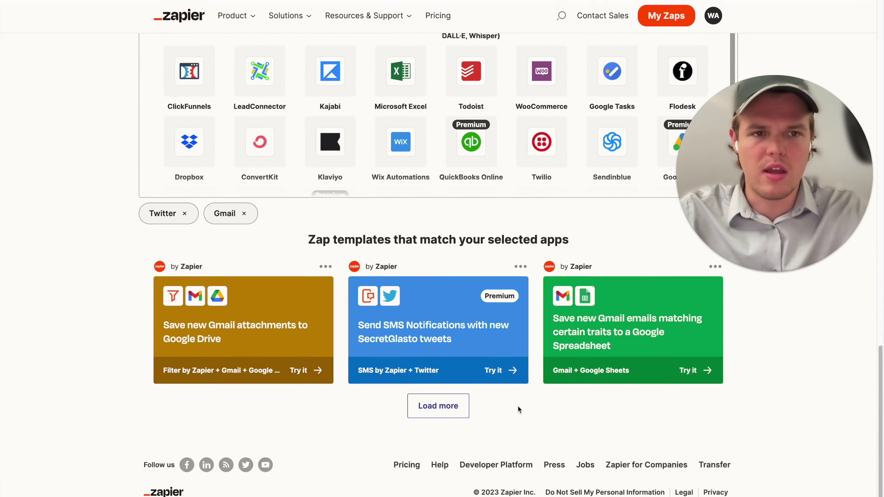
scroll(518, 406, up, 9)
scroll(417, 275, down, 10)
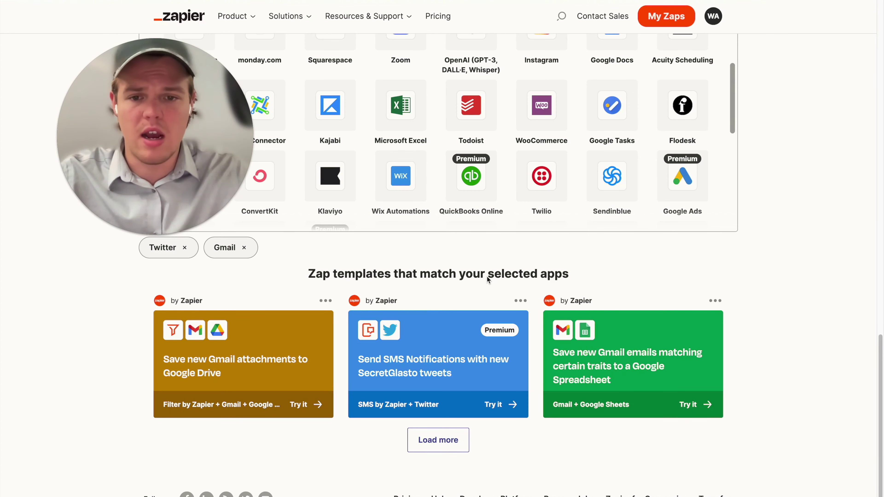
scroll(487, 276, down, 1)
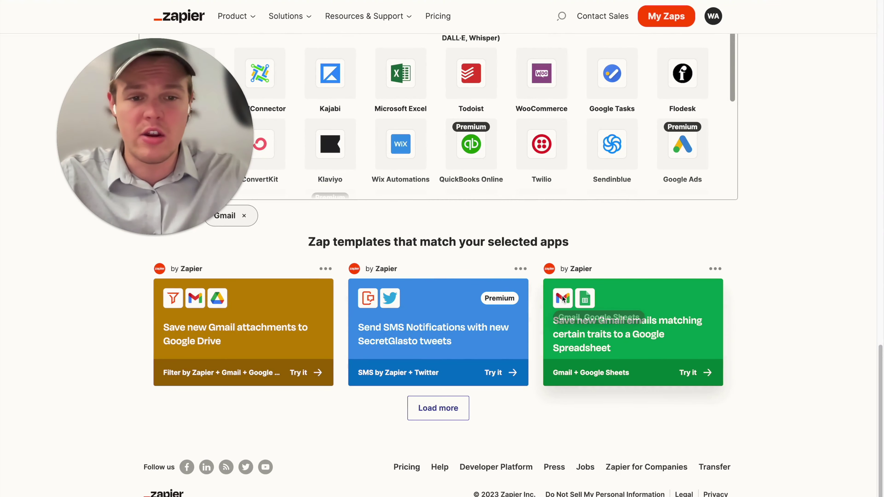
click(433, 408)
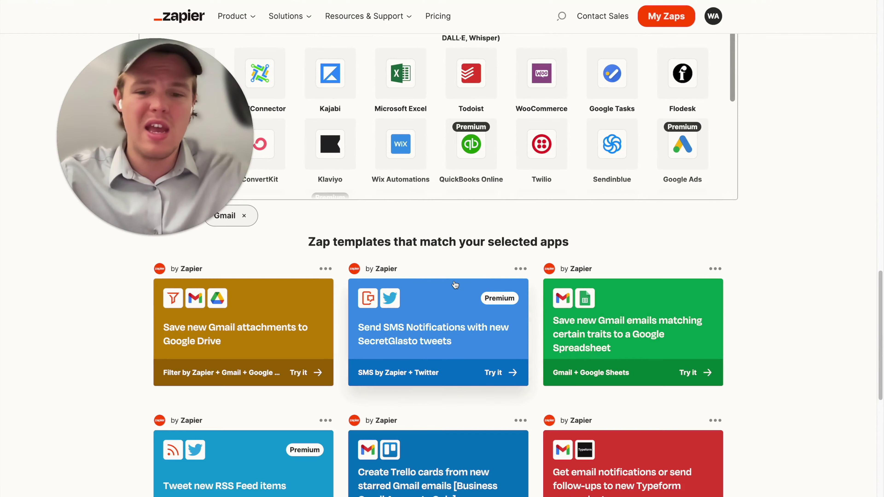
scroll(452, 284, down, 8)
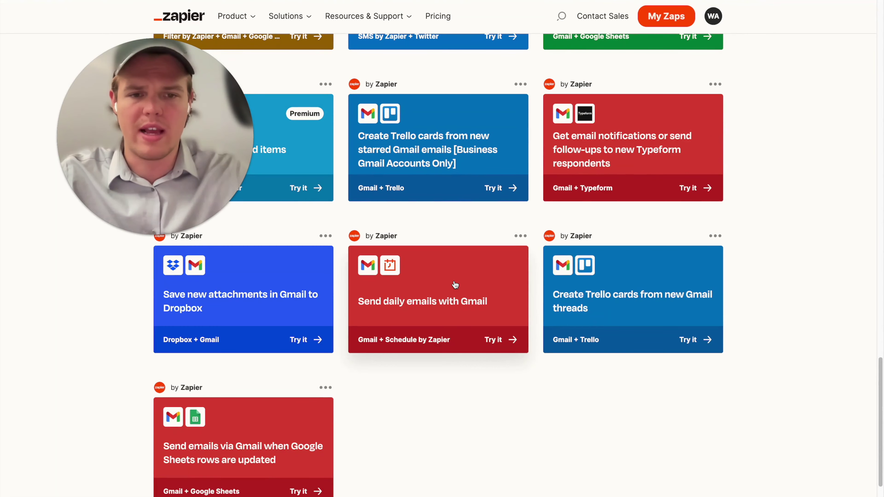
scroll(455, 284, up, 10)
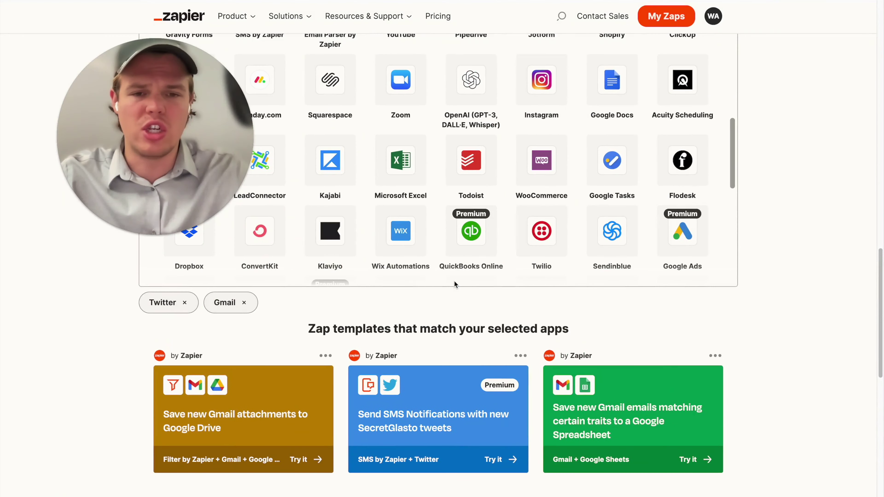
Step: Look over the Explore app catalogue again along with the templates matching Twitter and Gmail
scroll(500, 216, up, 2)
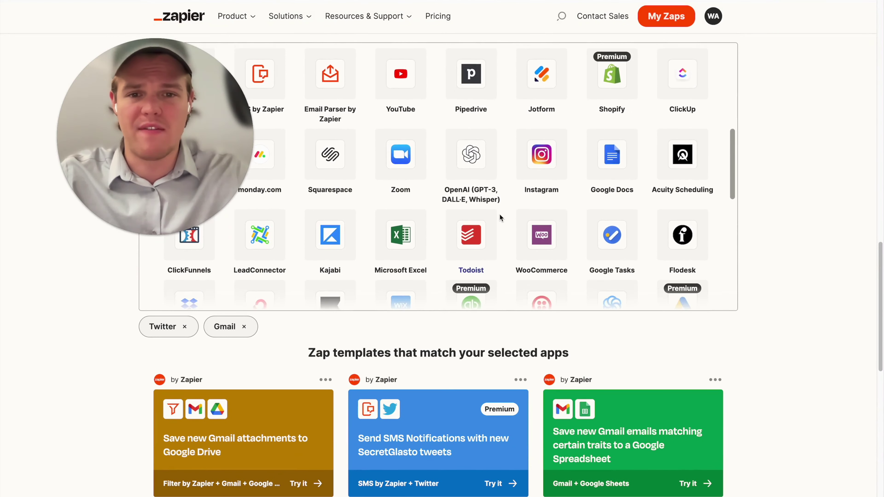
scroll(500, 215, down, 5)
scroll(533, 341, down, 1)
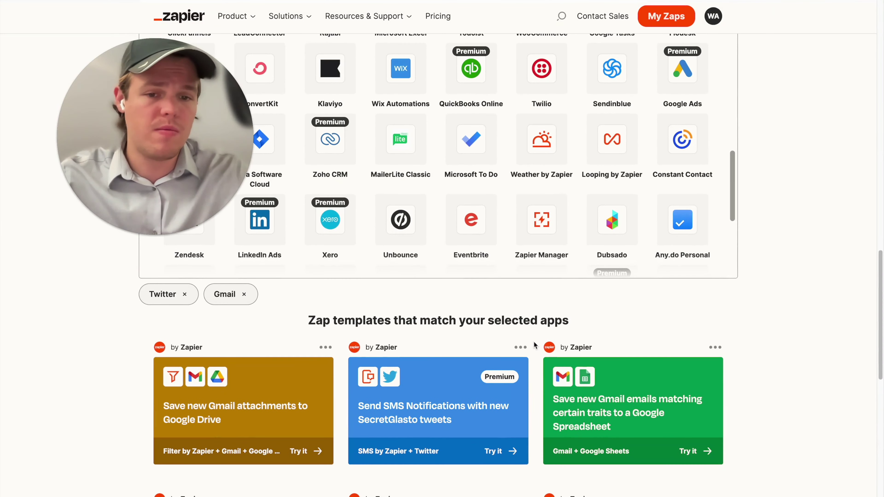
scroll(534, 343, down, 7)
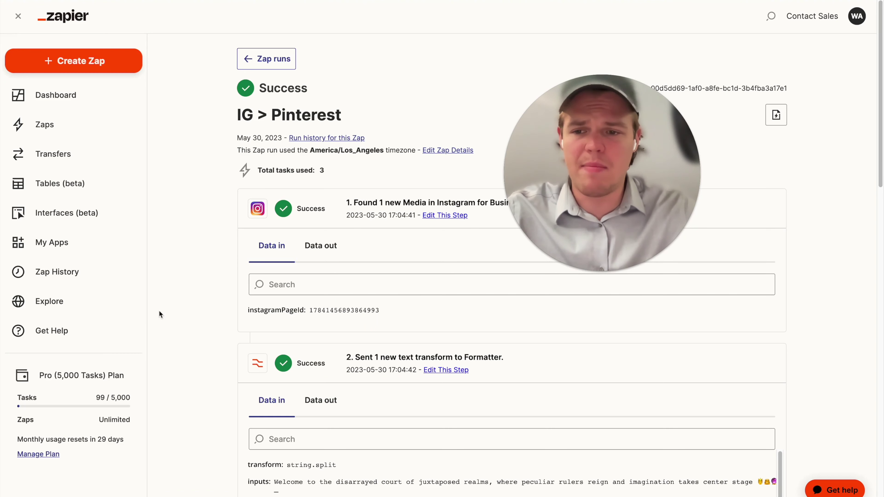
Step: Open Zapier's Help Center and look through its article categories
click(106, 331)
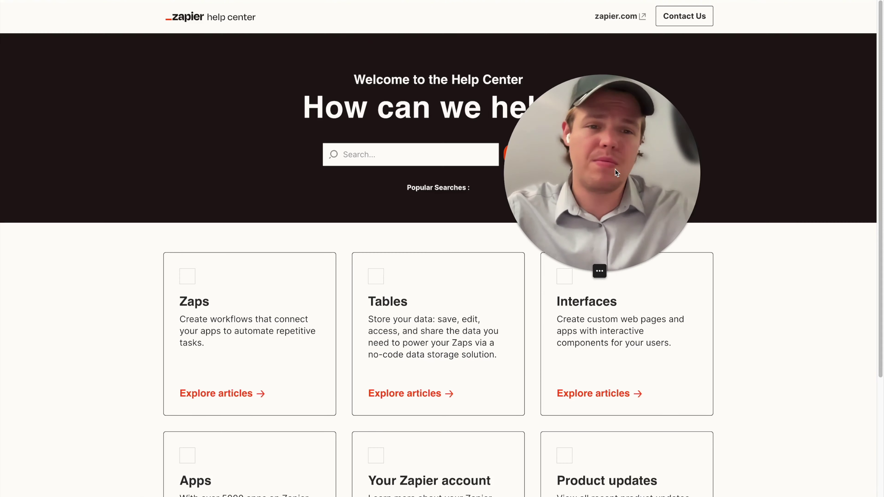
drag(615, 169, 737, 169)
scroll(588, 225, down, 1)
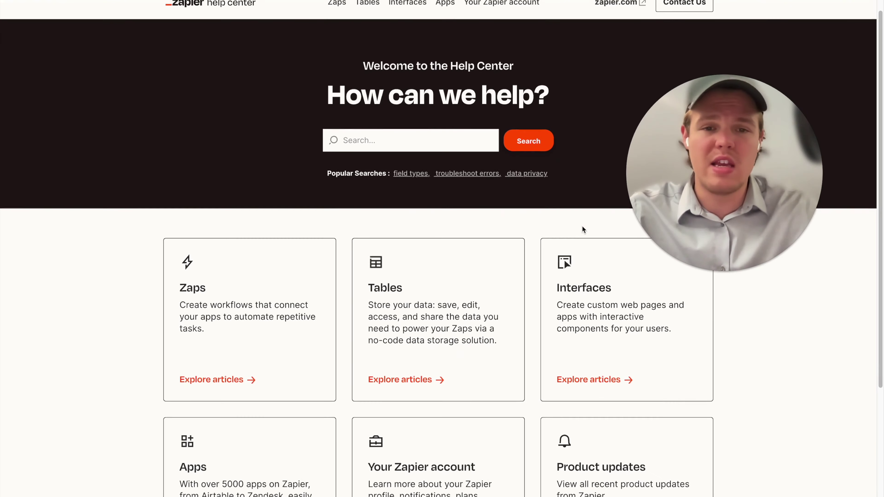
scroll(583, 227, down, 5)
scroll(583, 227, up, 5)
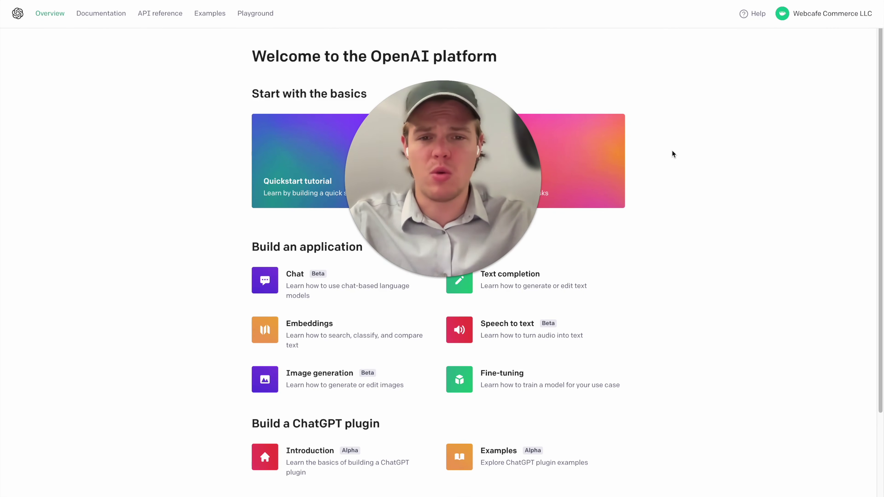
Step: Switch to the OpenAI platform and review the Overview page's basics, application-building and ChatGPT plugin sections
drag(470, 158, 754, 143)
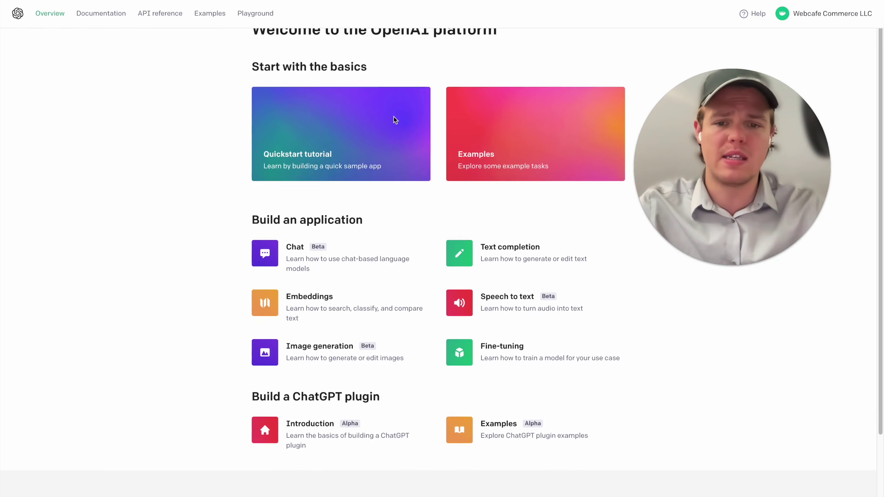
scroll(392, 119, down, 3)
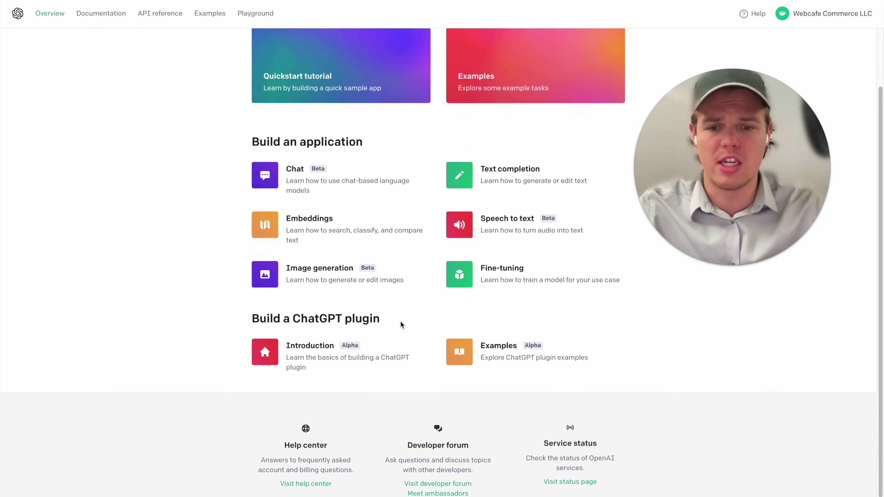
scroll(400, 321, up, 3)
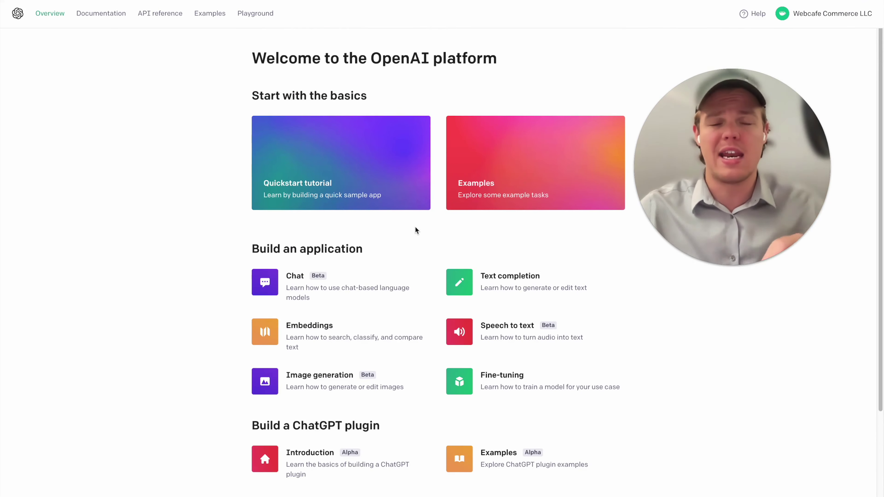
scroll(415, 228, down, 3)
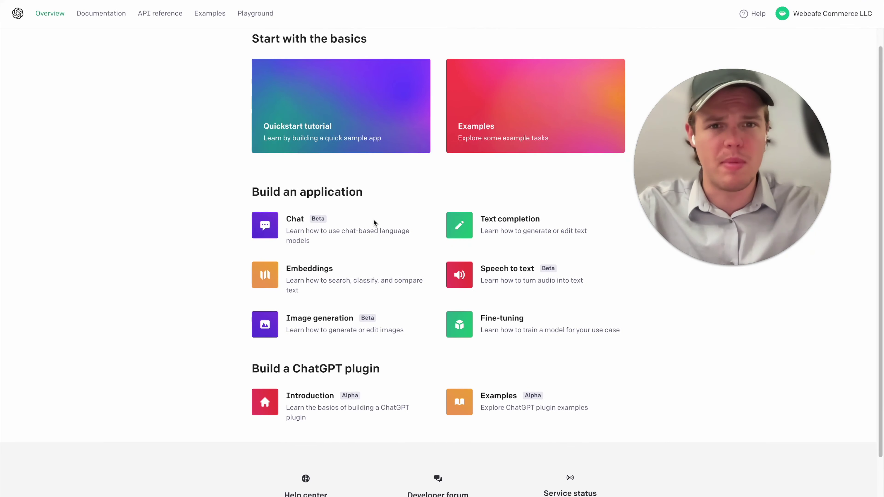
scroll(374, 222, down, 1)
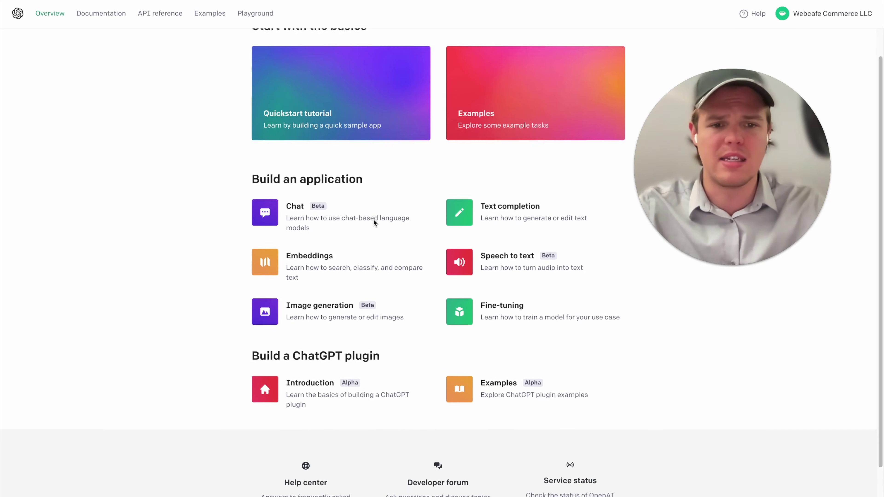
scroll(373, 220, down, 1)
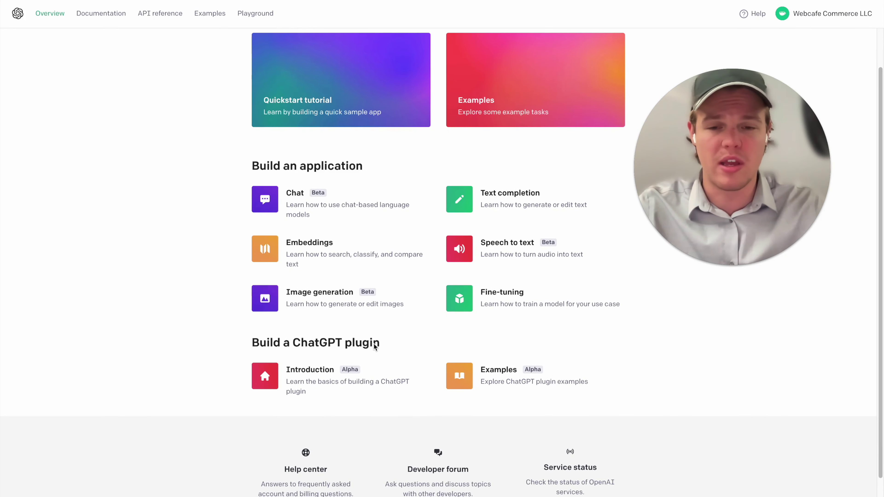
scroll(385, 343, up, 1)
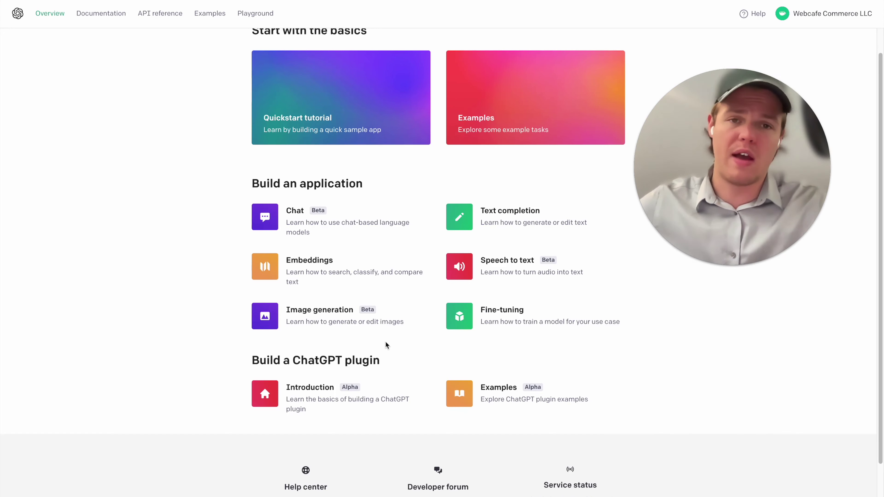
scroll(174, 56, up, 4)
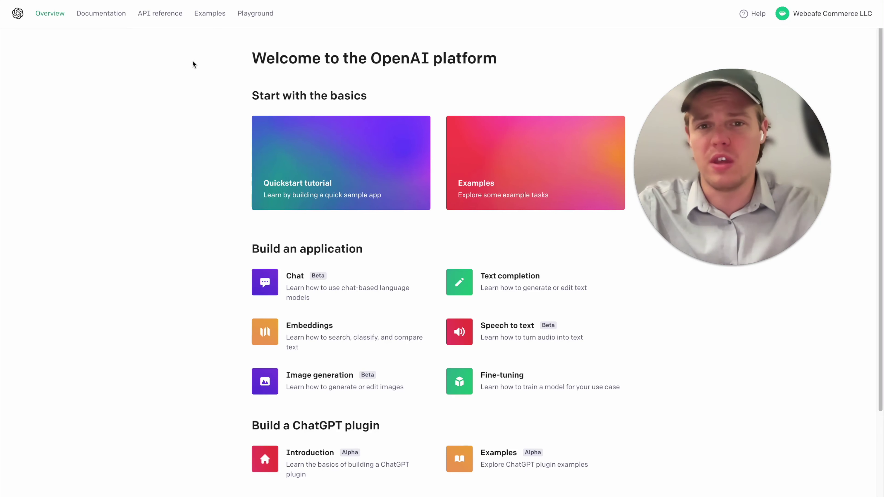
Step: Open the Playground and view the GPT-3 models available for Complete mode
click(271, 20)
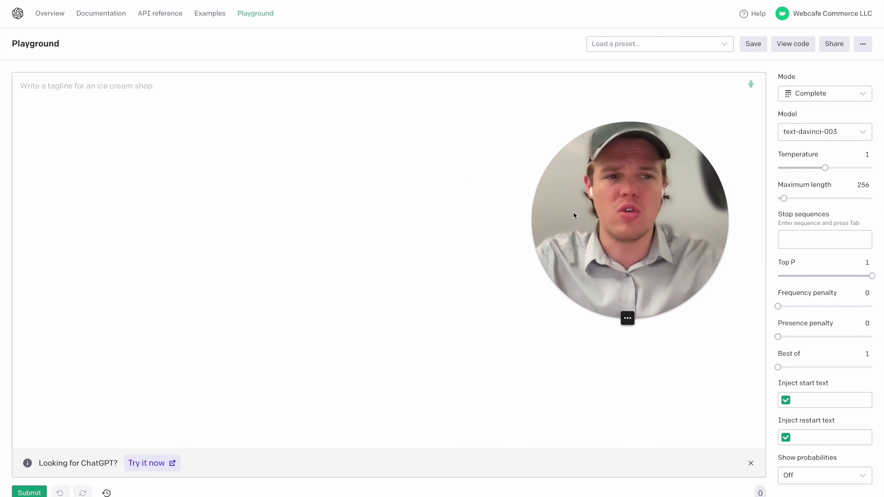
click(822, 134)
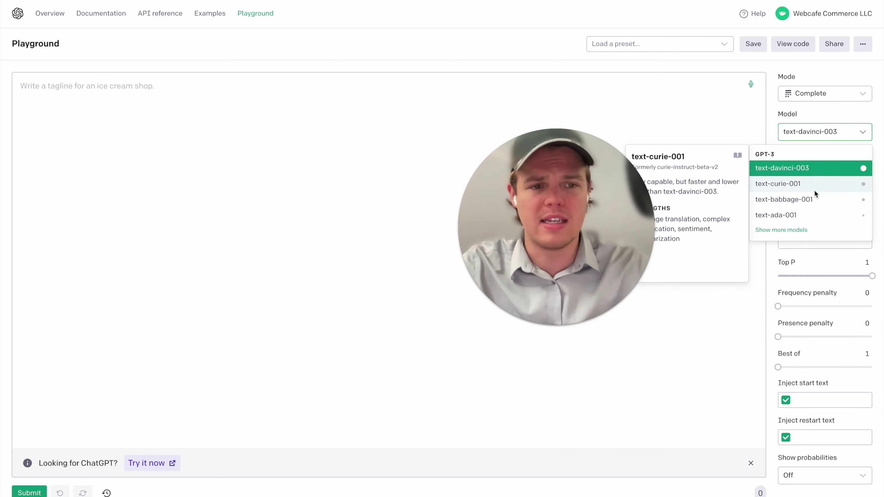
click(837, 141)
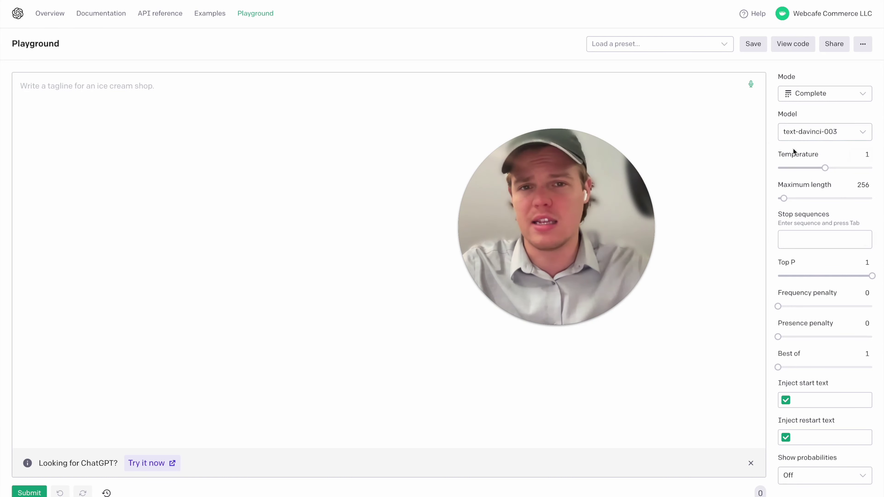
drag(603, 205, 720, 171)
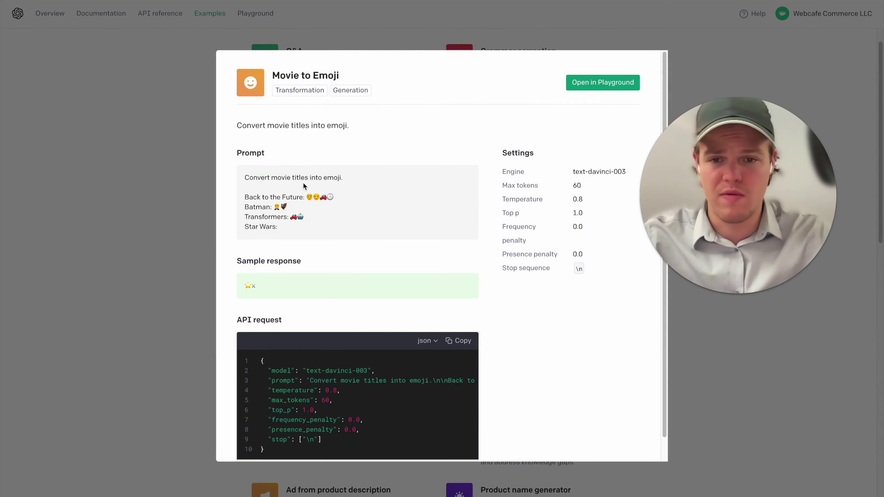
Step: Examine the Movie to Emoji example's prompt, sample response and API request, and return to the Examples list
scroll(328, 245, down, 1)
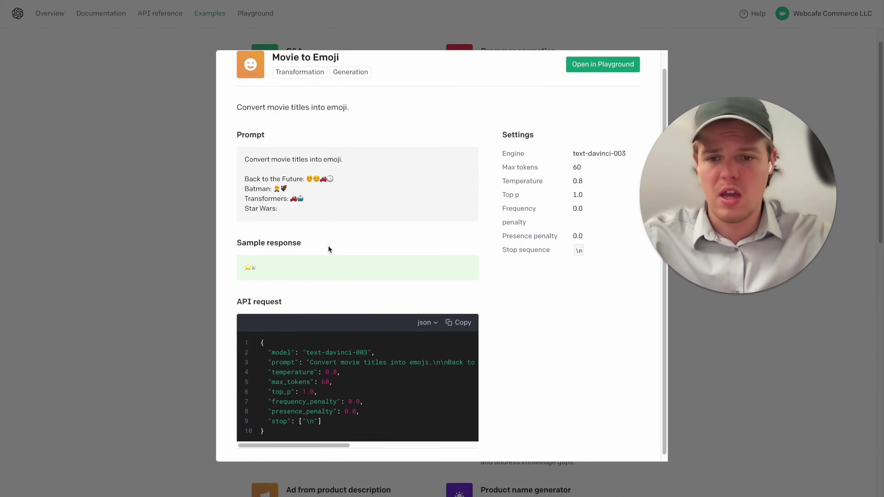
scroll(330, 362, right, 2)
scroll(330, 363, right, 3)
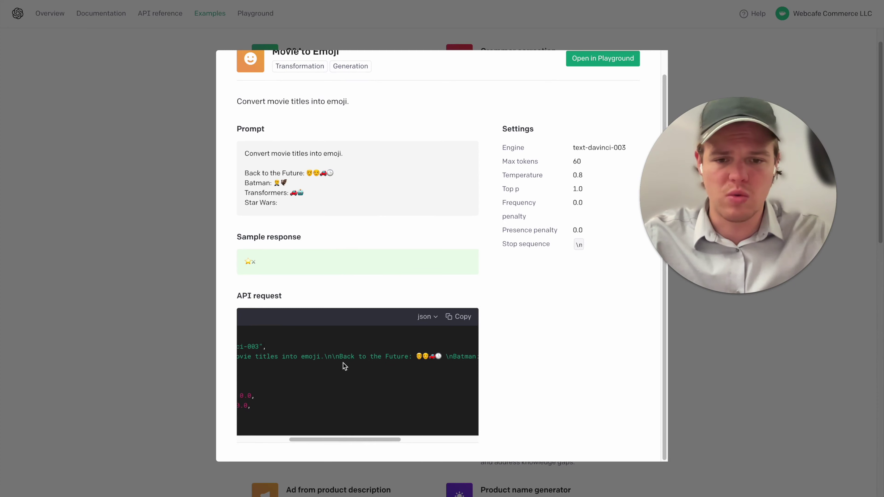
scroll(345, 366, right, 2)
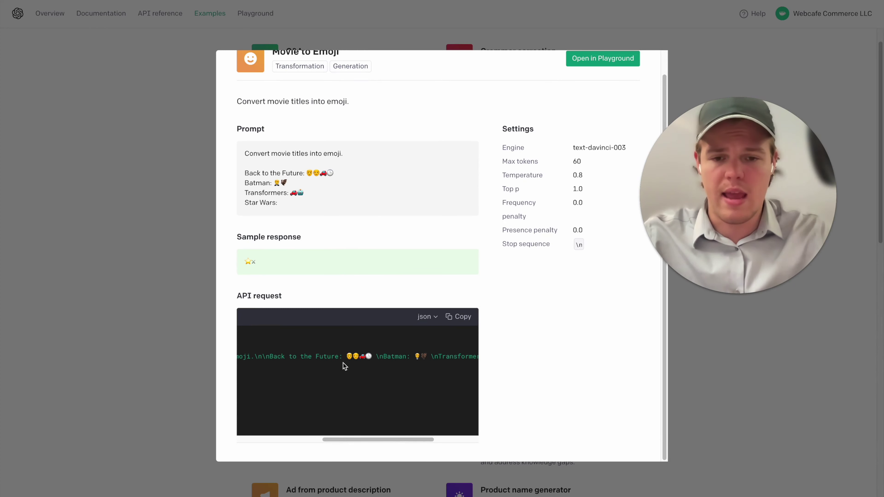
click(179, 325)
scroll(237, 326, up, 3)
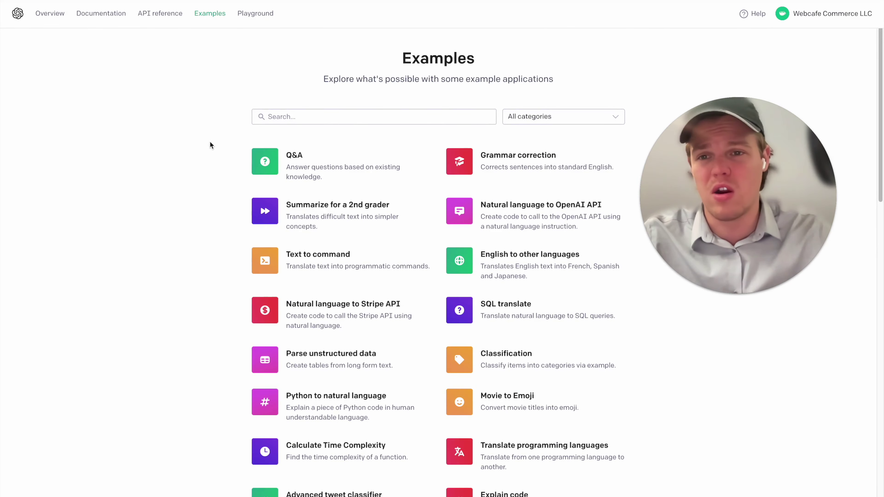
Step: Open the API reference and read its Introduction and Authentication sections
click(160, 13)
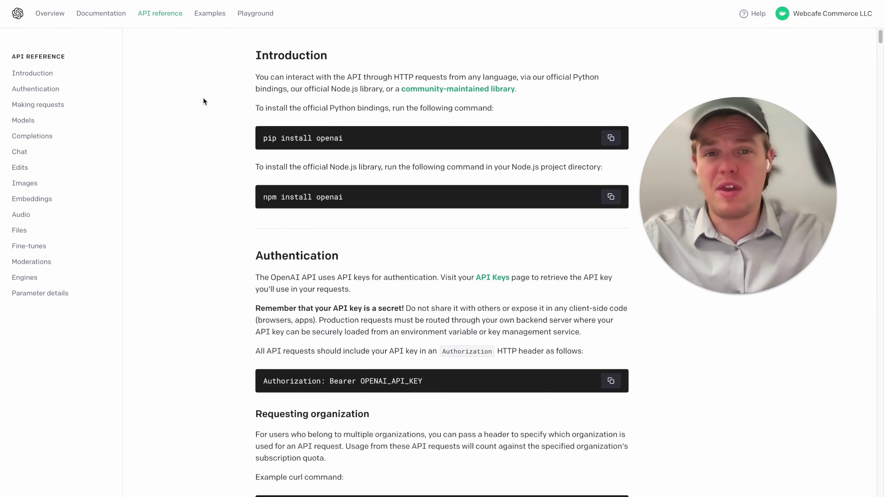
scroll(203, 98, down, 1)
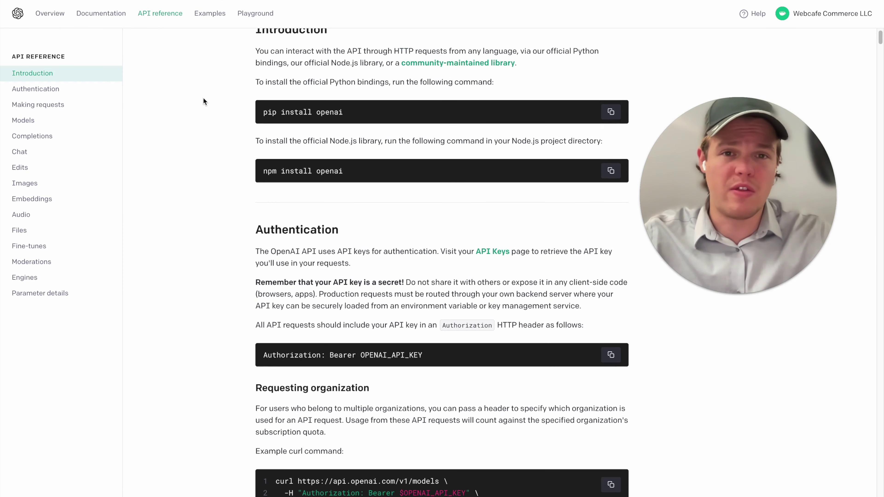
scroll(203, 98, up, 1)
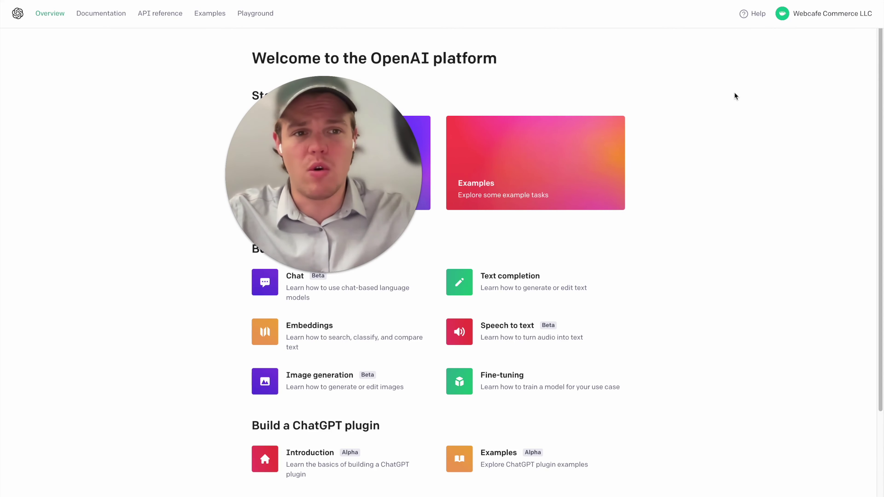
Step: Open the OpenAI account management area and find where the account's API keys are accessed
click(849, 20)
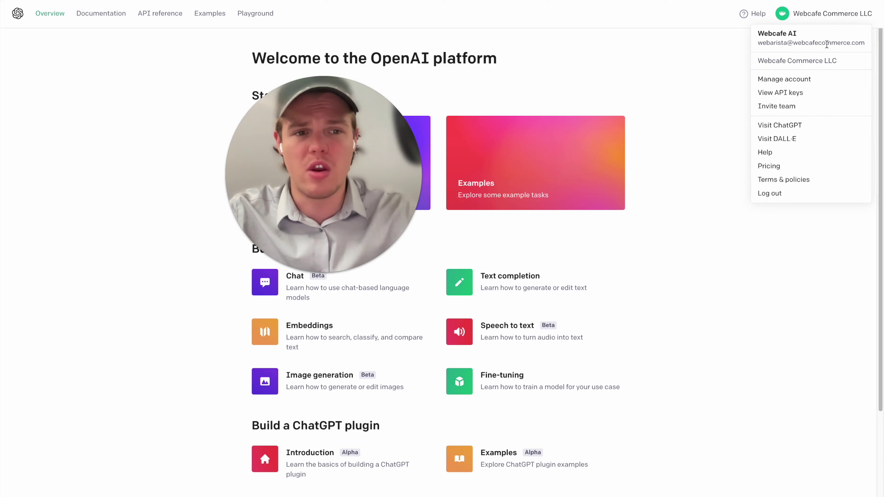
click(789, 80)
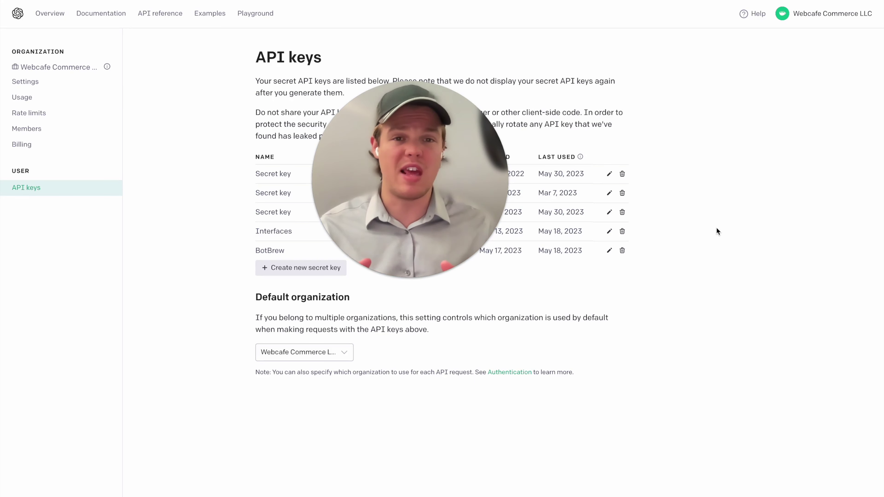
click(831, 21)
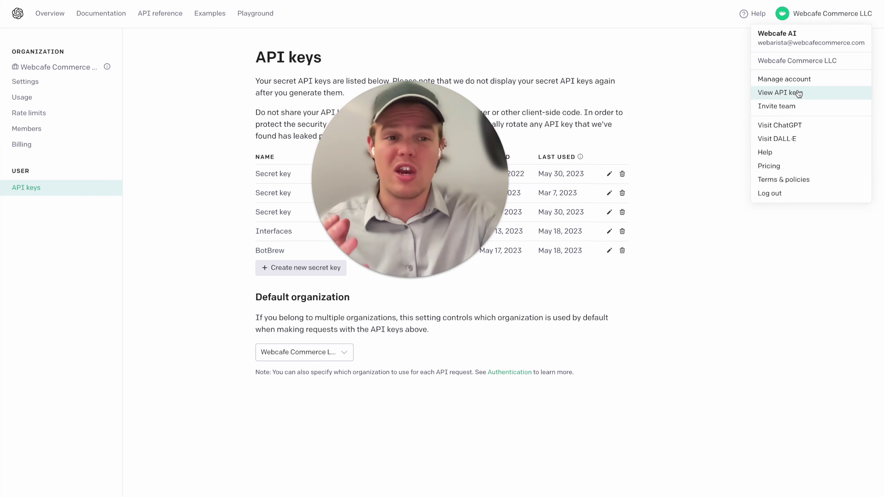
click(684, 43)
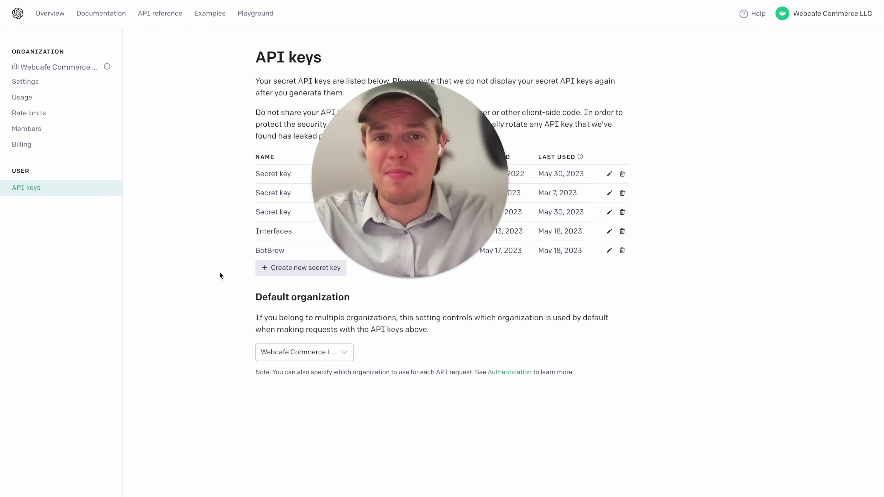
Step: Create a new secret API key named "Test" and copy the generated key
click(302, 268)
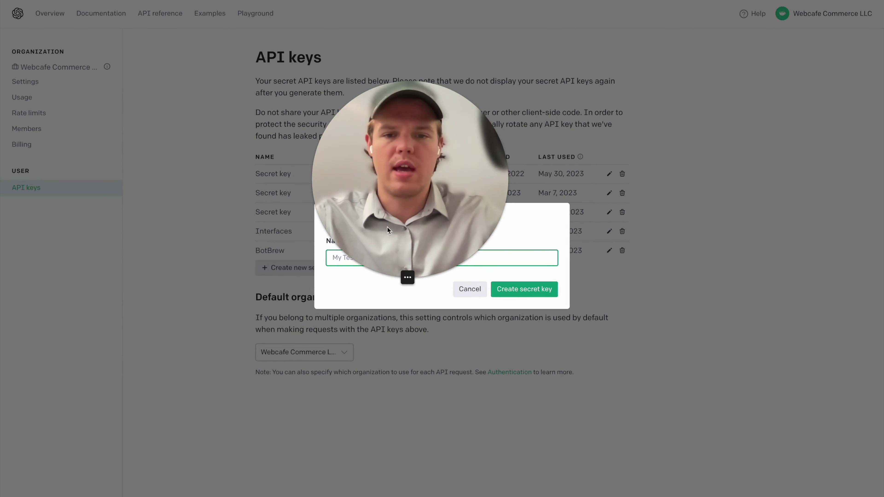
click(363, 260)
text(Test)
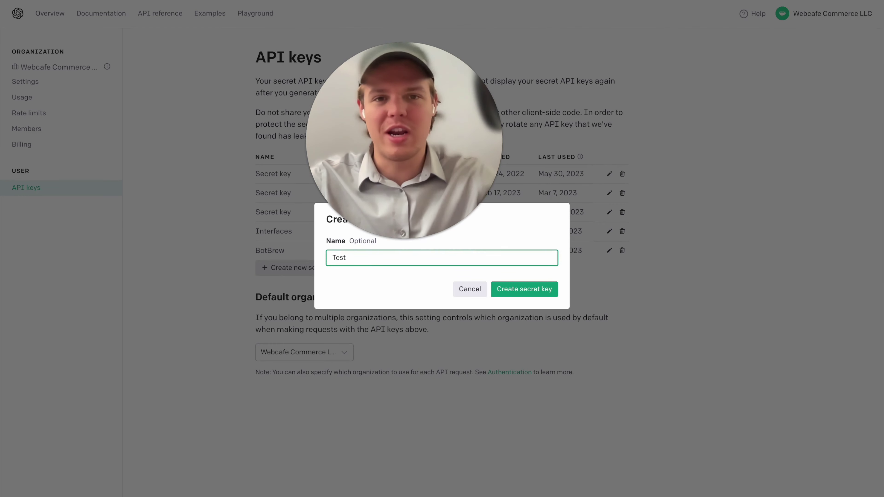
click(514, 290)
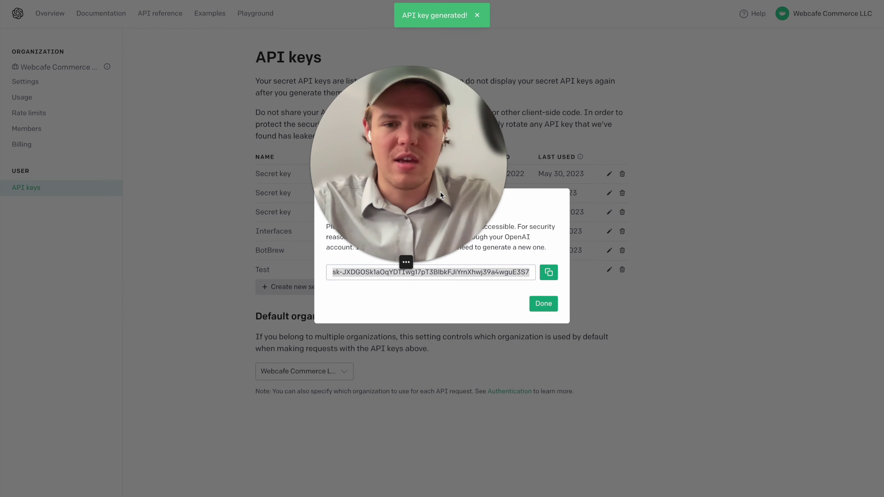
click(548, 273)
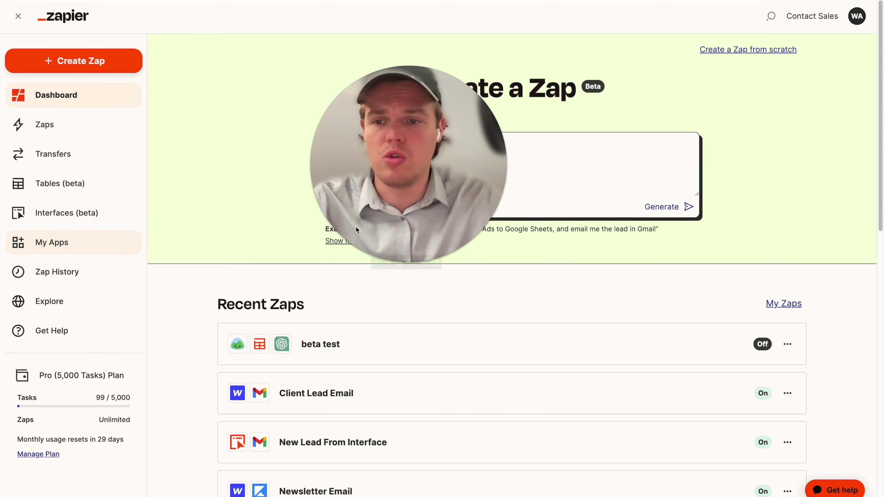
Step: Go to My Apps, search for "openai" and open the connections page of OpenAI (GPT-3, DALL·E, Whisper)
mouse_move(359, 215)
drag(359, 215, 103, 241)
drag(171, 175, 170, 224)
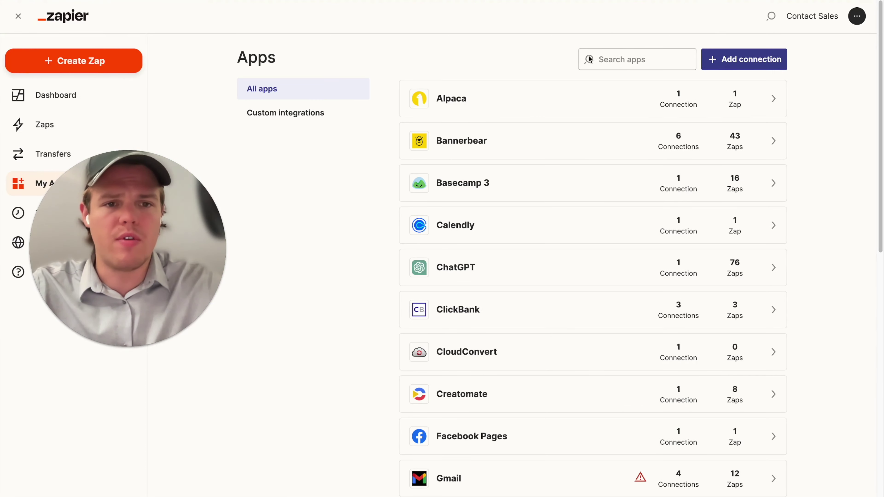
click(624, 60)
text(o)
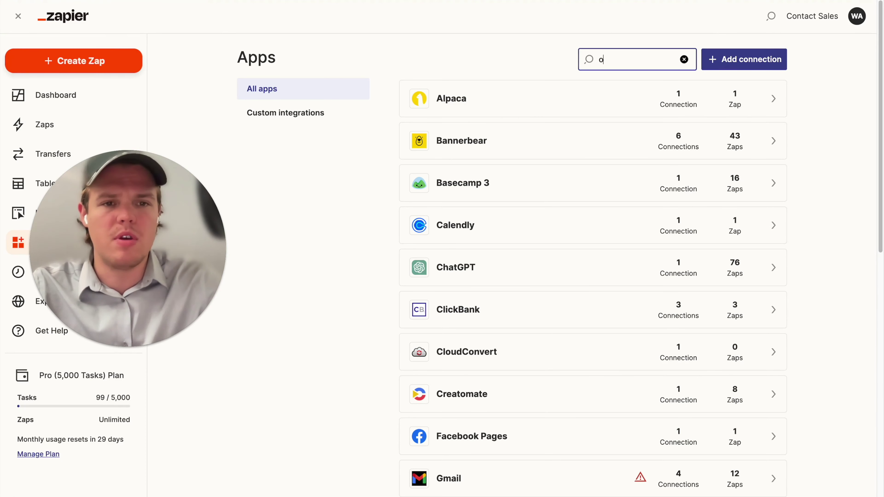
text(penai)
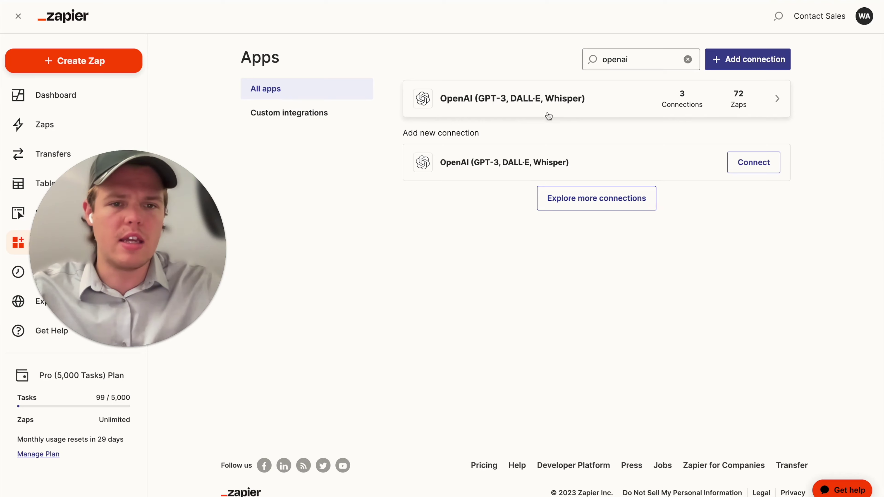
click(547, 105)
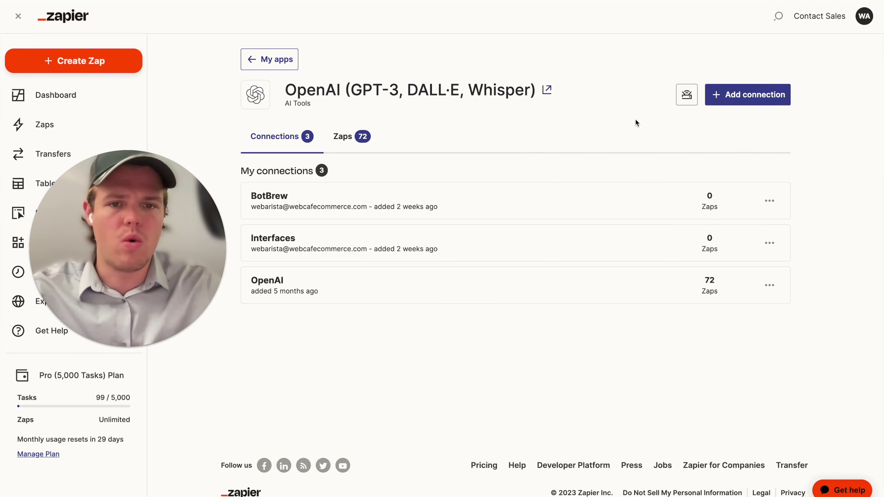
Step: Add a new OpenAI connection by pasting the copied API key and authorising Zapier's access
click(755, 99)
mouse_move(160, 221)
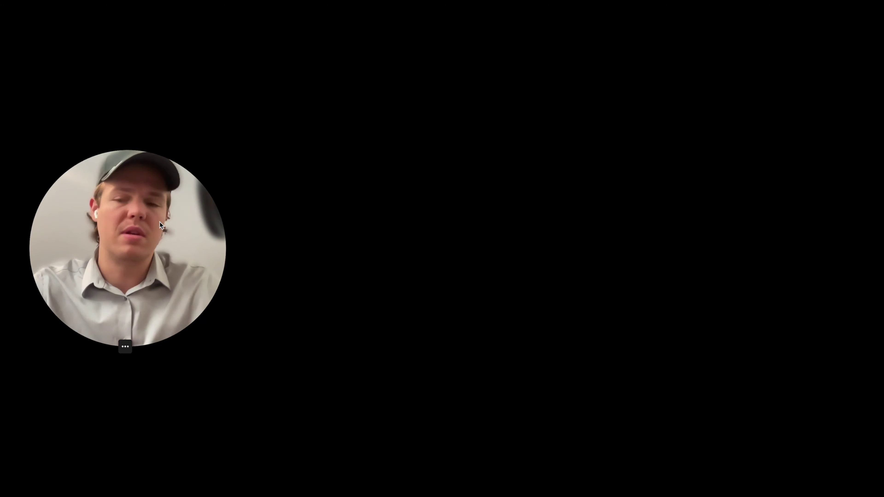
drag(165, 226, 200, 178)
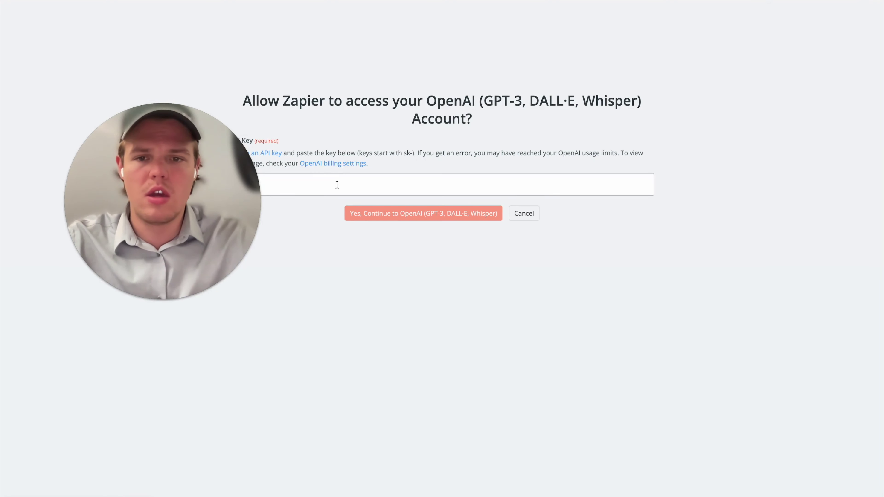
drag(253, 182, 834, 194)
click(455, 176)
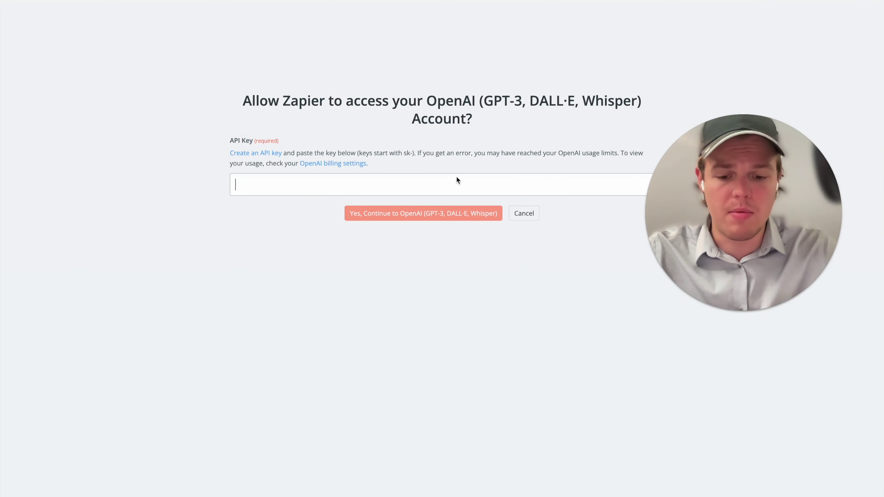
key(ctrl+v)
click(449, 216)
drag(697, 206, 488, 225)
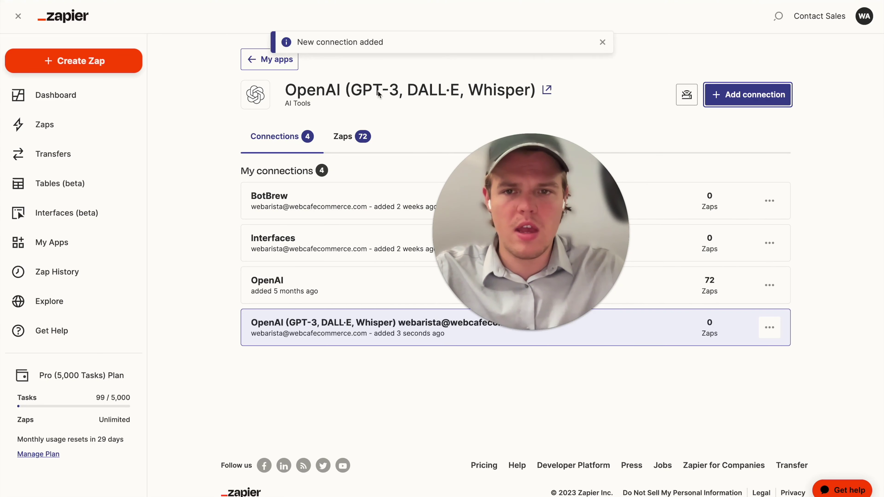
Step: Rename the newly added OpenAI connection as "Test Connect"
click(769, 327)
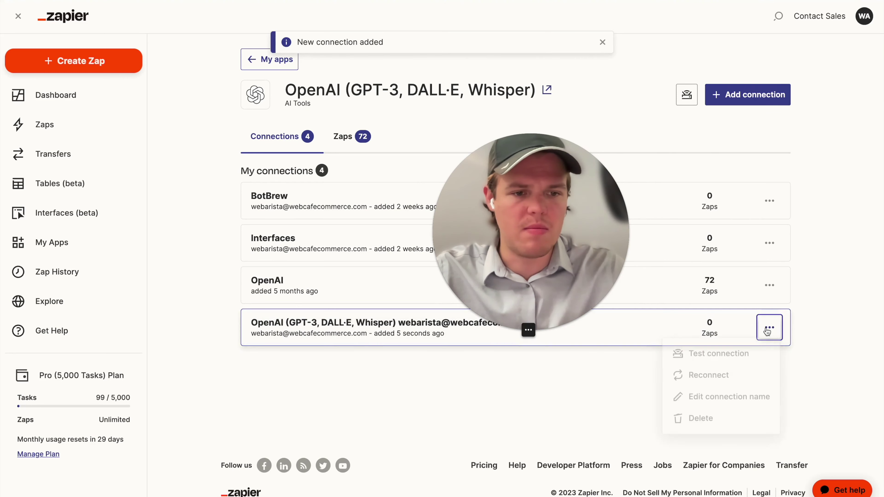
click(708, 401)
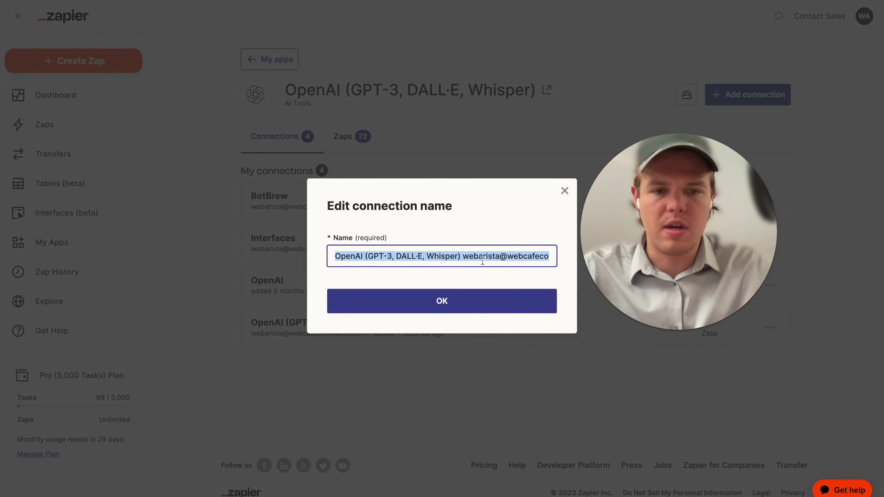
text(Test Connect)
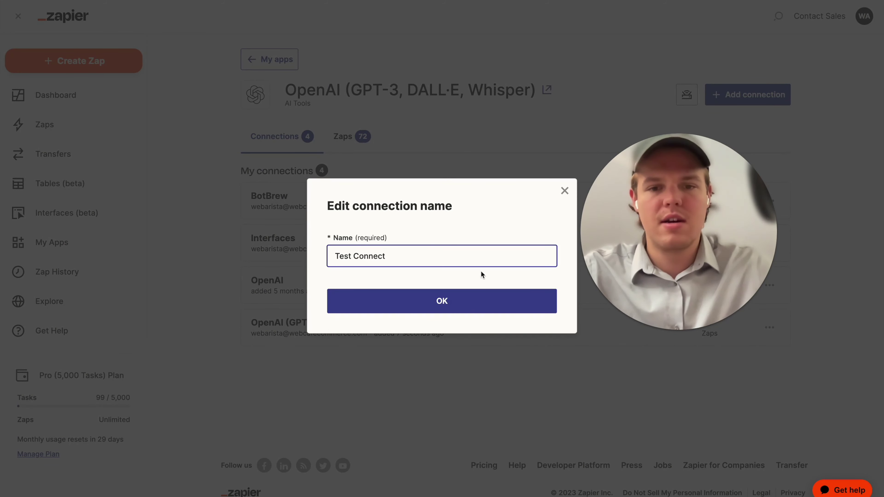
key(Return)
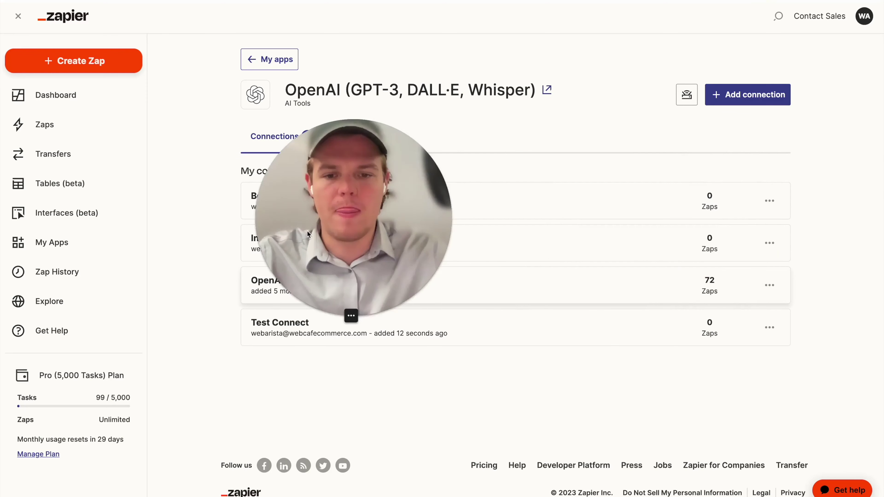
Step: Run a connection test on the "Test Connect" OpenAI connection
click(770, 329)
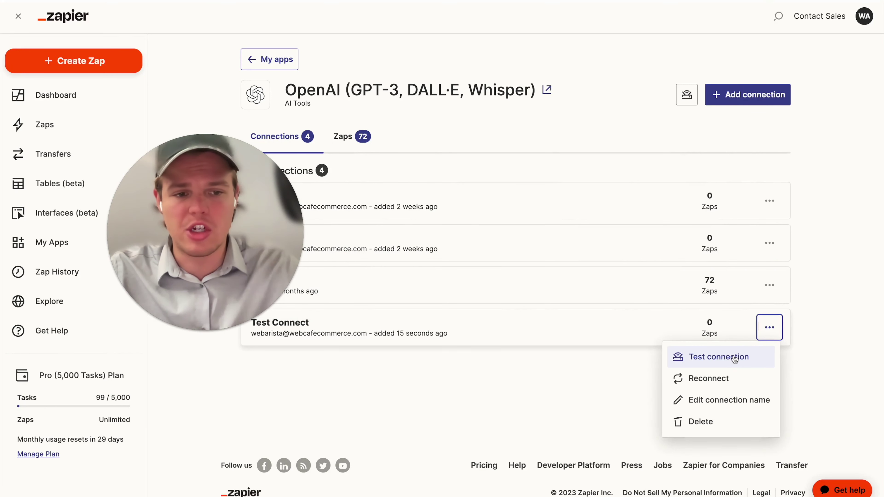
click(562, 392)
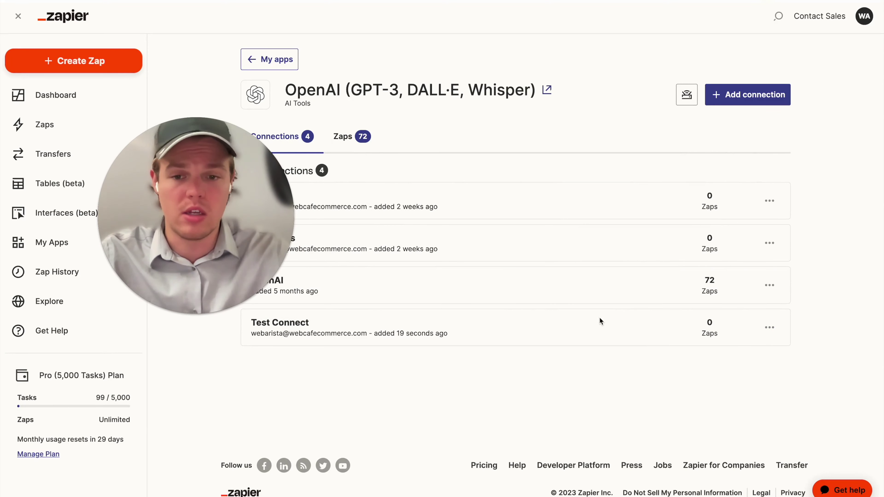
click(767, 328)
click(743, 355)
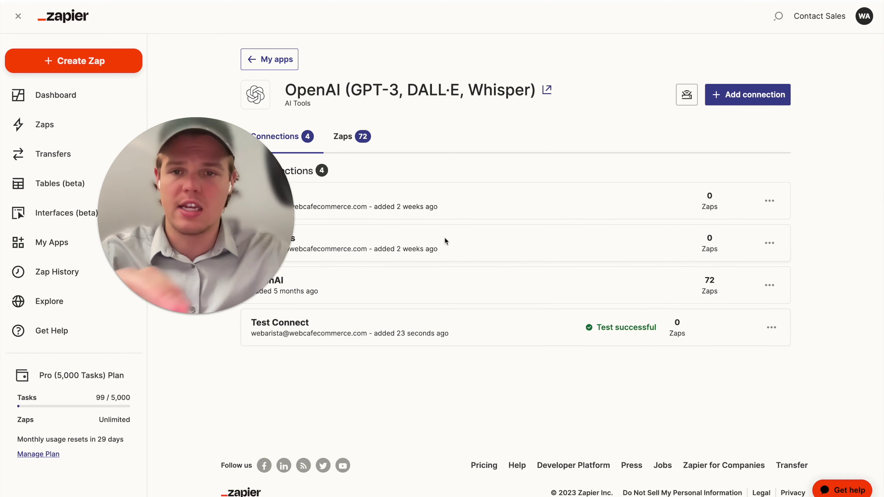
Step: Return to the My Apps list, search for "chatgpt" and open the ChatGPT connections page
click(275, 59)
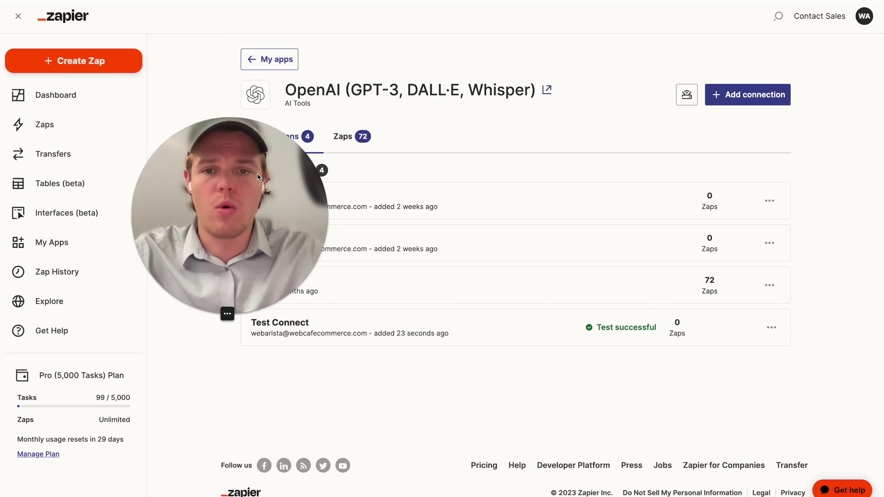
click(620, 59)
text(chatgpt)
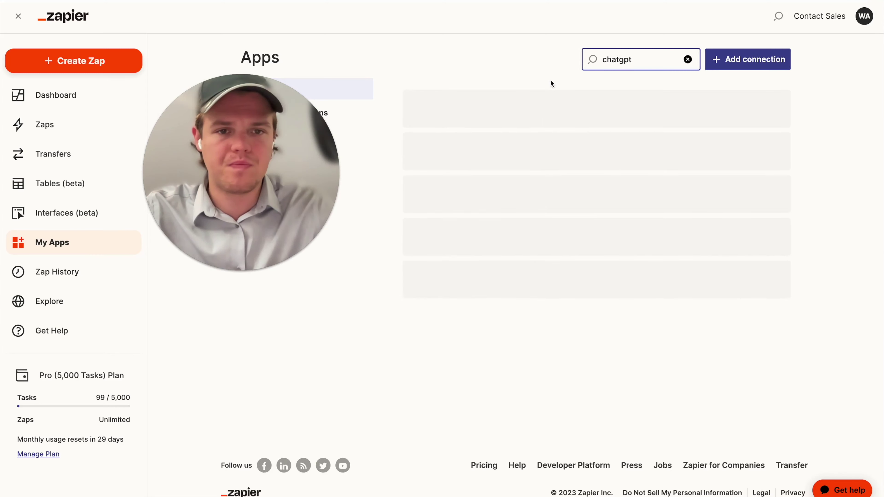
click(526, 109)
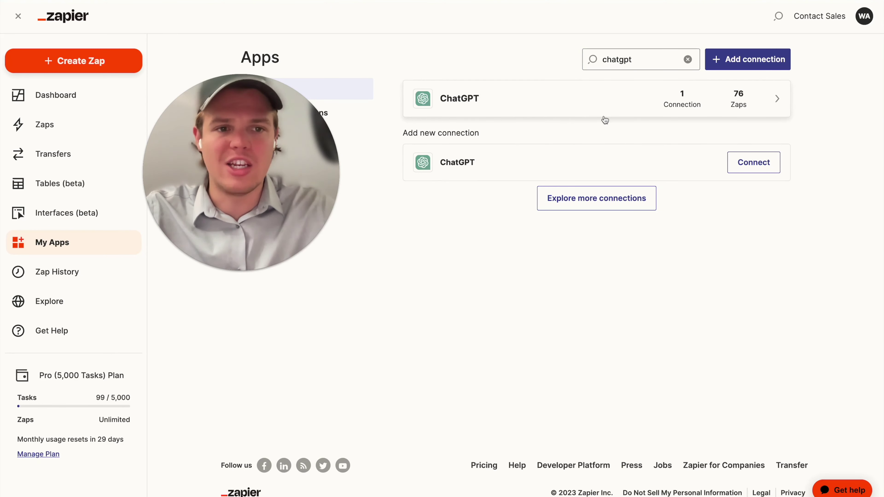
drag(301, 154, 170, 187)
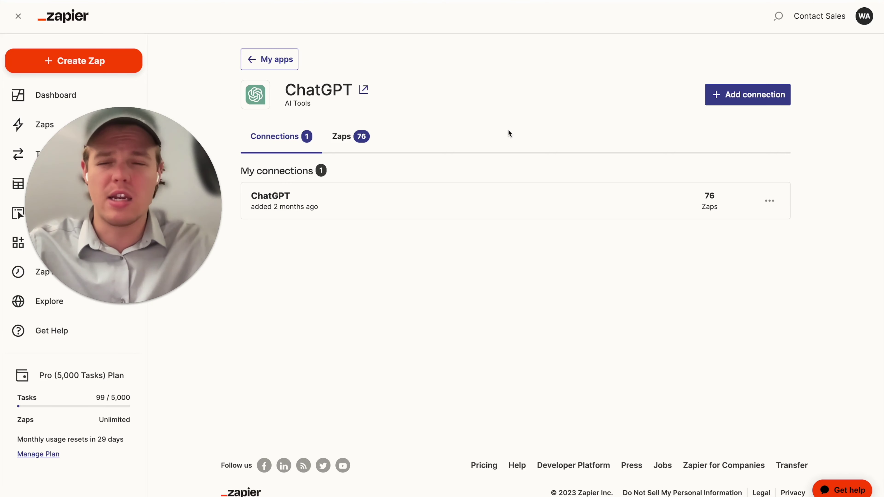
Step: Add a new ChatGPT connection by pasting the same API key and authorising Zapier's access
click(733, 100)
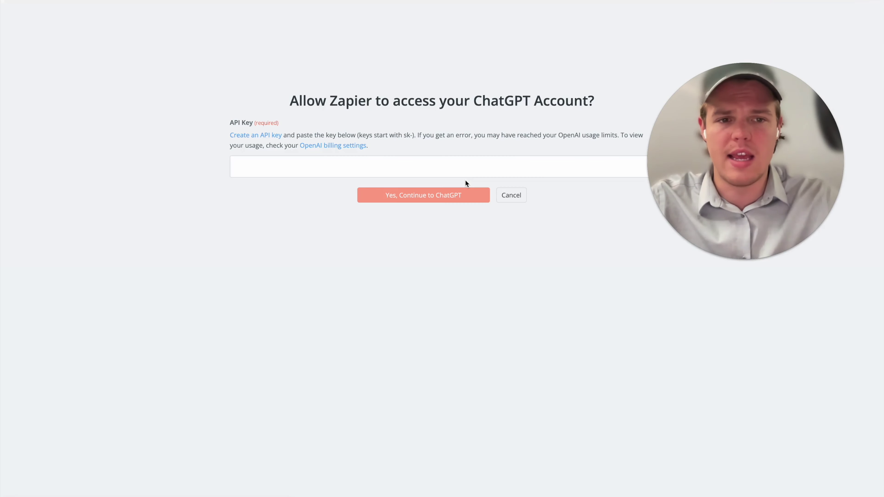
click(445, 165)
key(super+v)
click(418, 197)
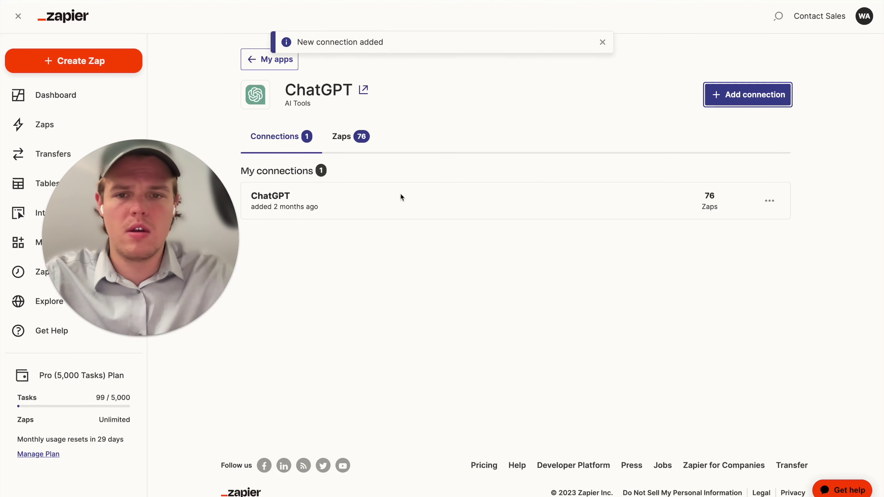
Step: Rename the newly added ChatGPT connection as "Test GPT"
click(770, 244)
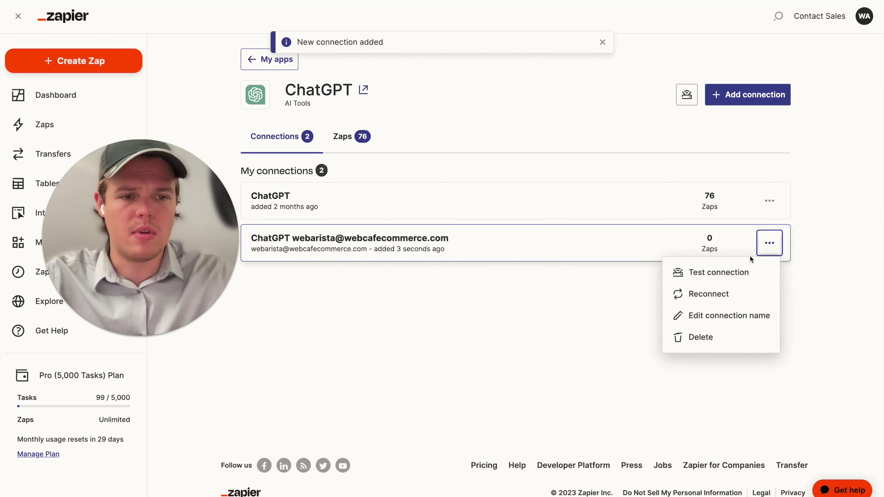
click(730, 315)
key(ctrl+a)
text(Test)
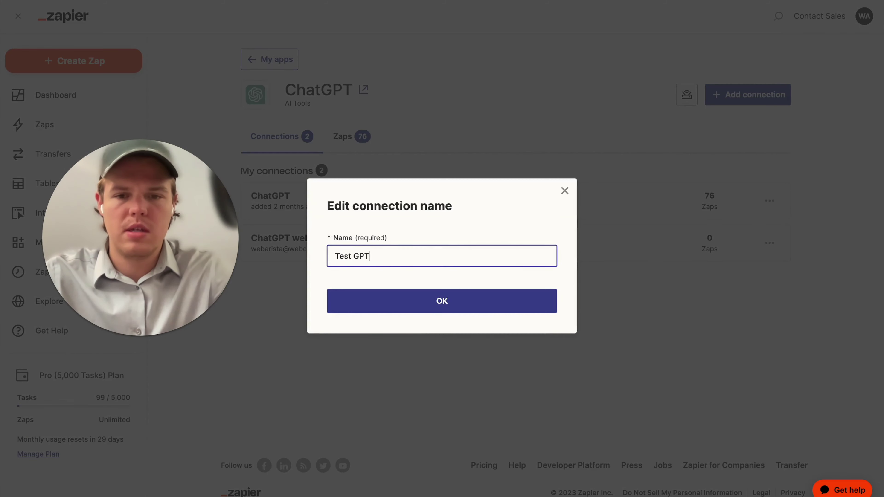
click(494, 292)
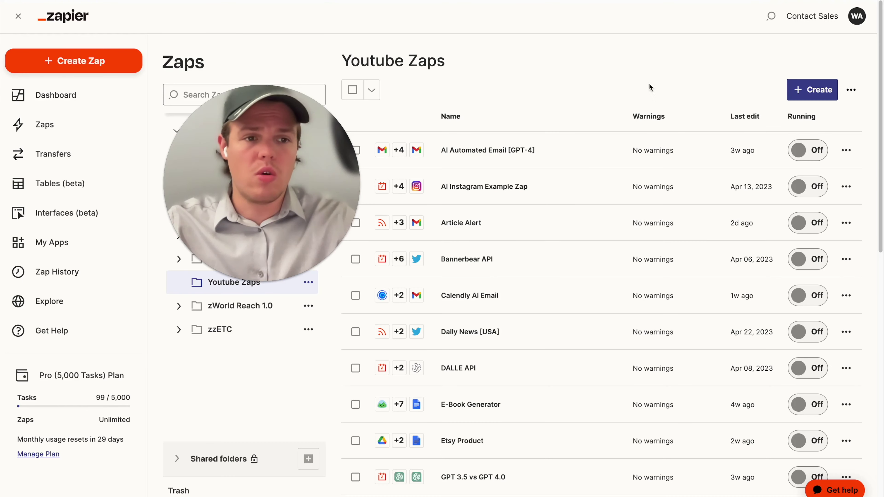
Step: Create a new Zap named "Testing AI" in the Youtube Zaps folder and dismiss the copied-step clipboard notice
click(811, 89)
click(779, 121)
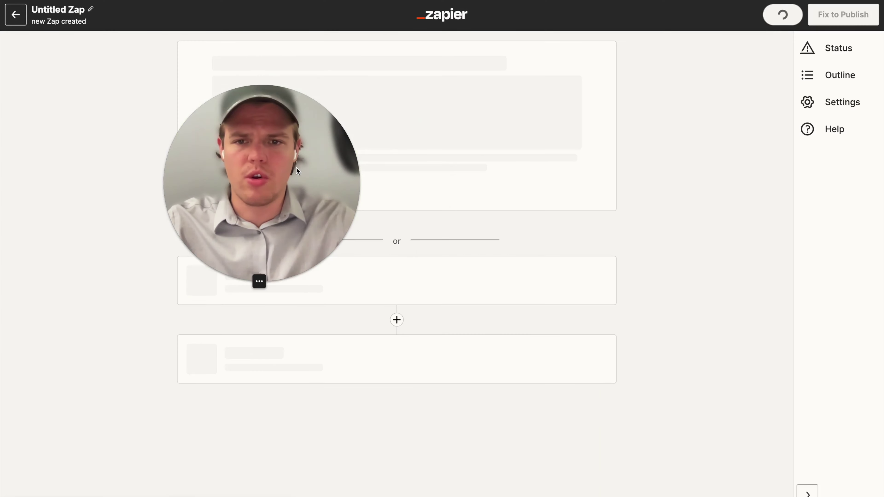
drag(297, 167, 731, 175)
click(78, 15)
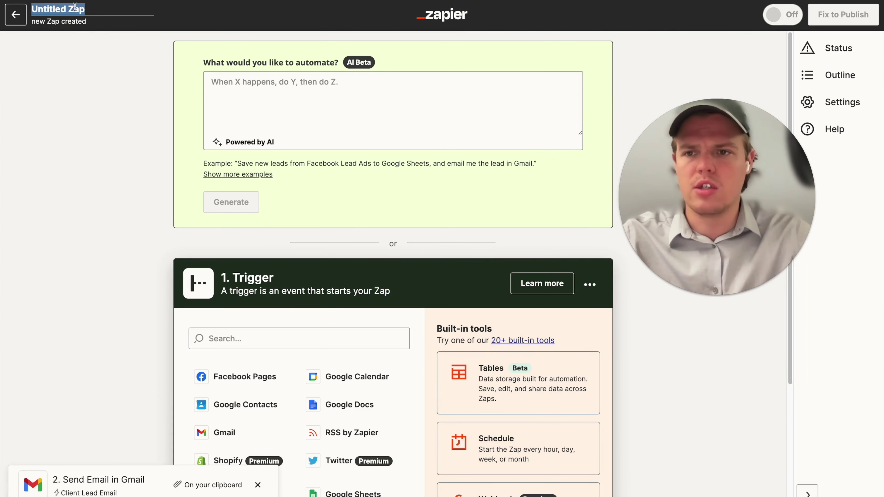
text(Testing AI)
key(Return)
scroll(66, 167, down, 2)
scroll(66, 167, down, 4)
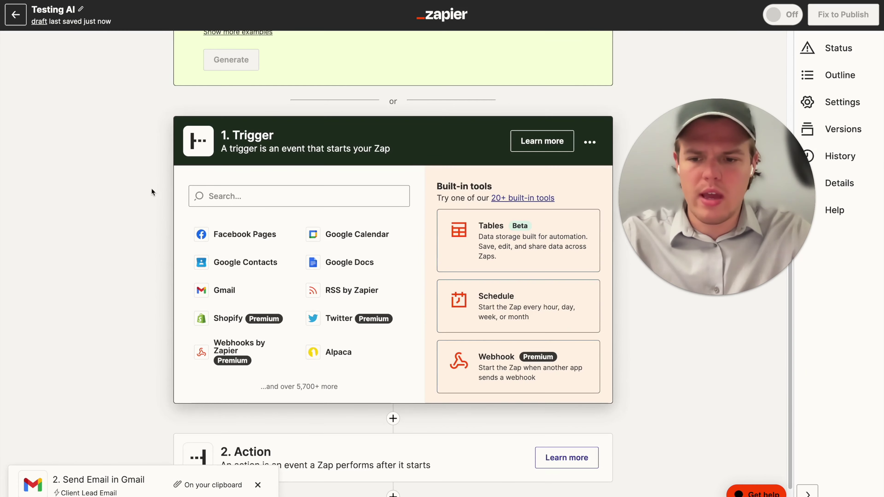
click(259, 486)
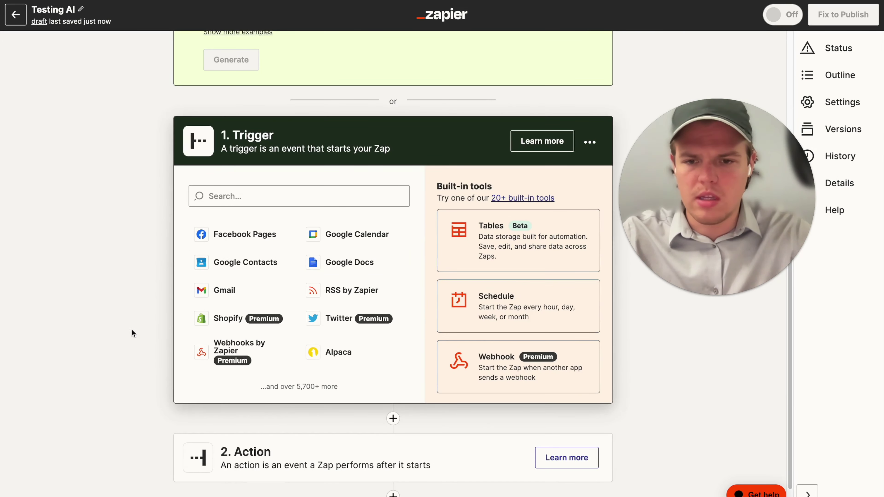
Step: Search the Zap's trigger apps for "openai" and "chatgpt" to check for available triggers, and clear the search
scroll(181, 289, down, 1)
click(275, 166)
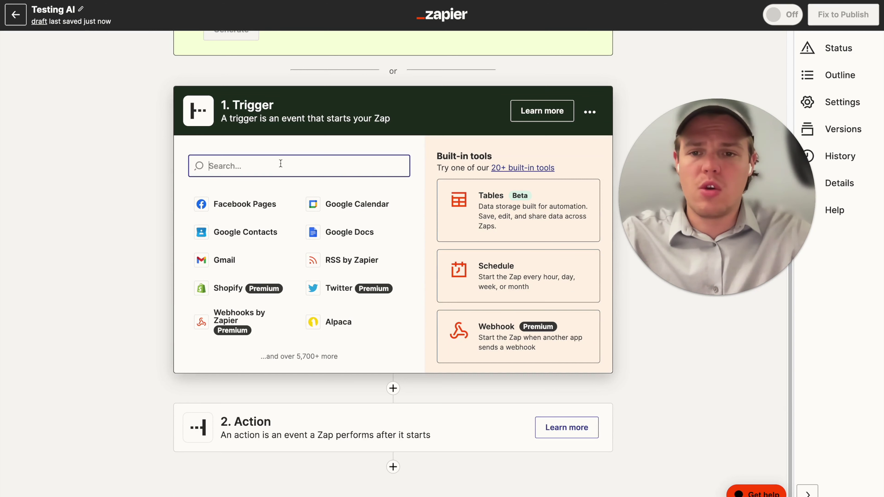
text(openai)
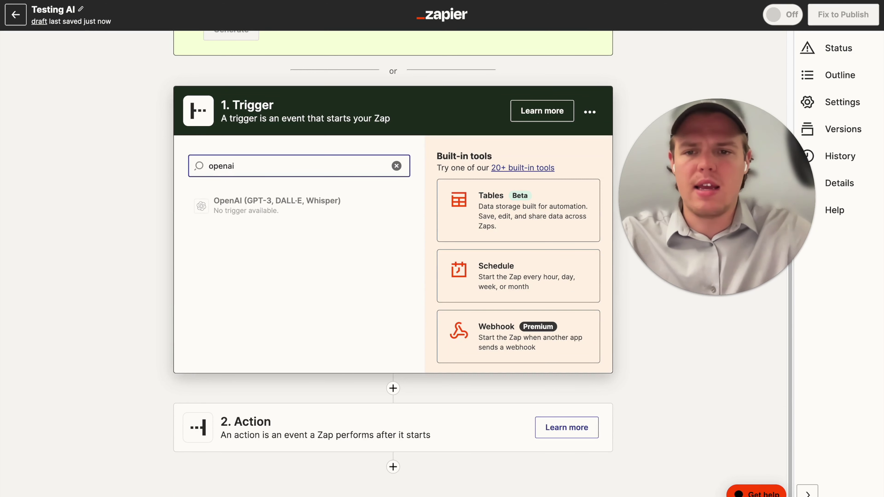
double_click(287, 165)
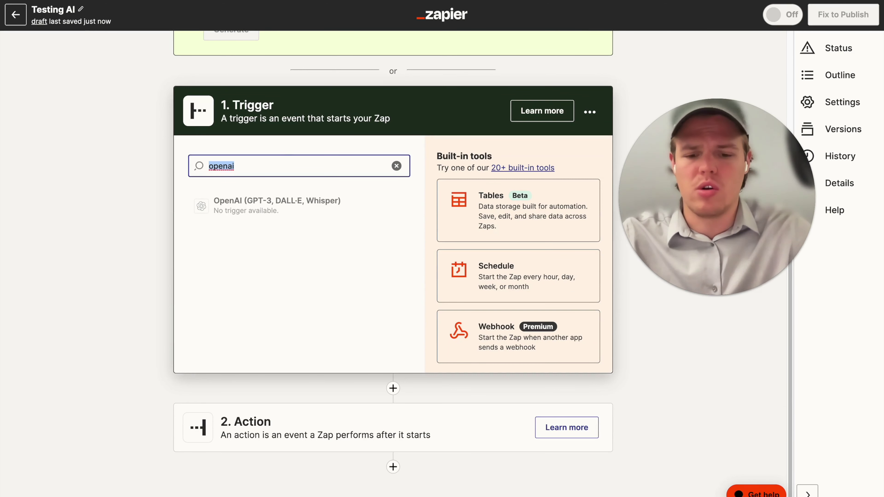
text(chatgpt)
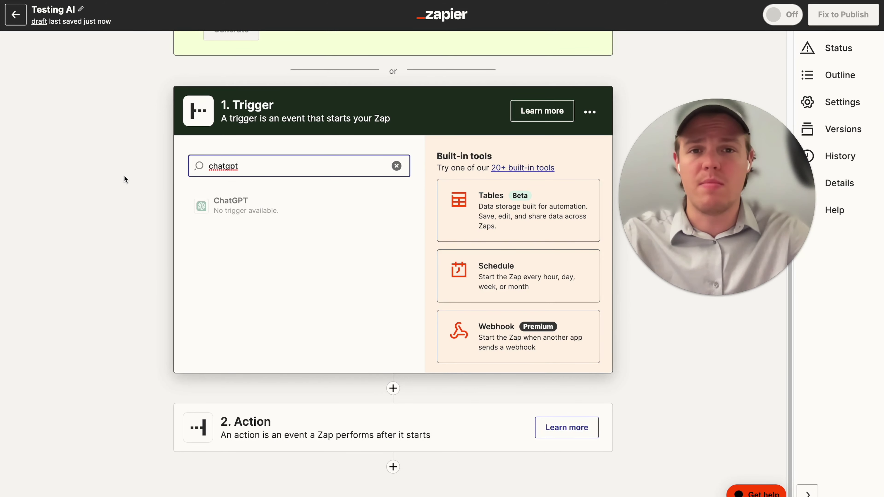
key(BackSpace)
key(BackSpace)
key(BackSpace)
key(BackSpace)
key(BackSpace)
key(BackSpace)
key(BackSpace)
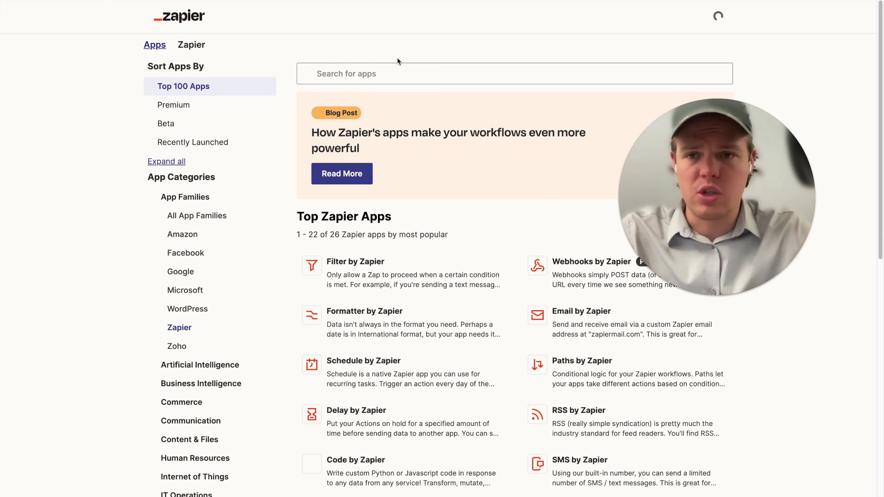
Step: Look through the list of Zapier's built-in tool apps to see which ones are available
scroll(668, 168, down, 5)
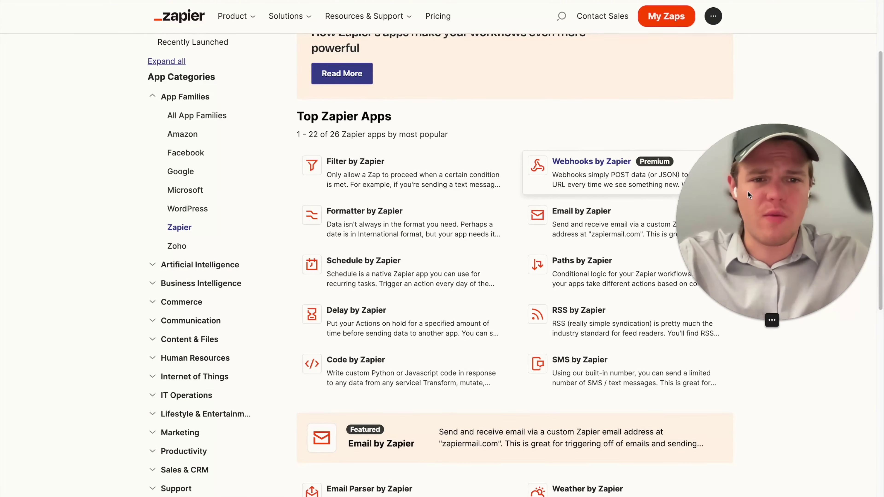
scroll(300, 205, down, 2)
scroll(282, 216, down, 3)
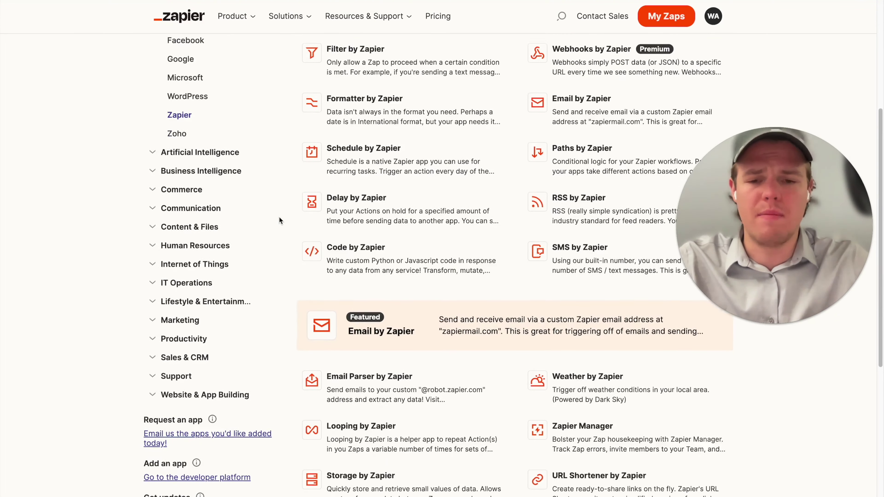
scroll(279, 216, up, 4)
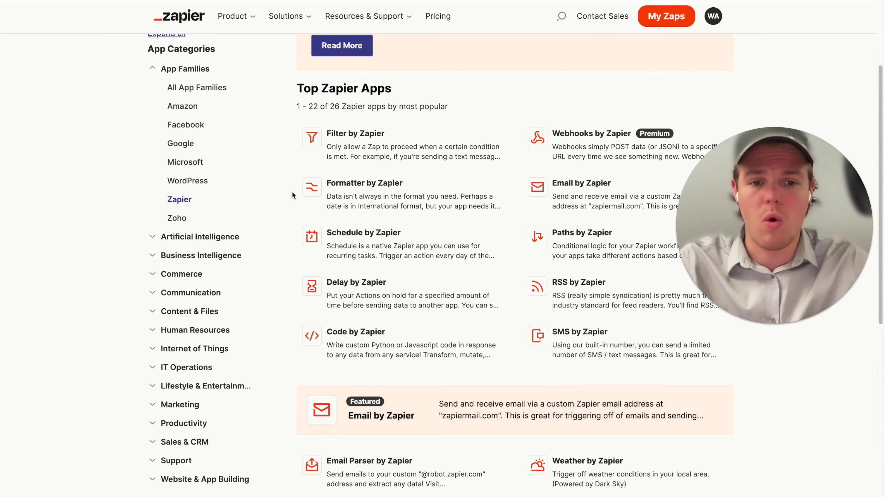
scroll(292, 194, down, 6)
scroll(292, 193, down, 5)
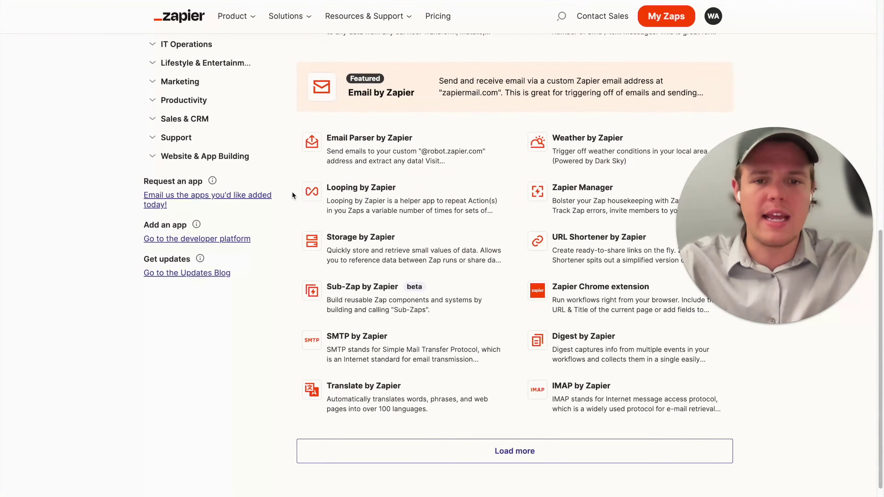
scroll(292, 192, up, 9)
scroll(292, 194, up, 4)
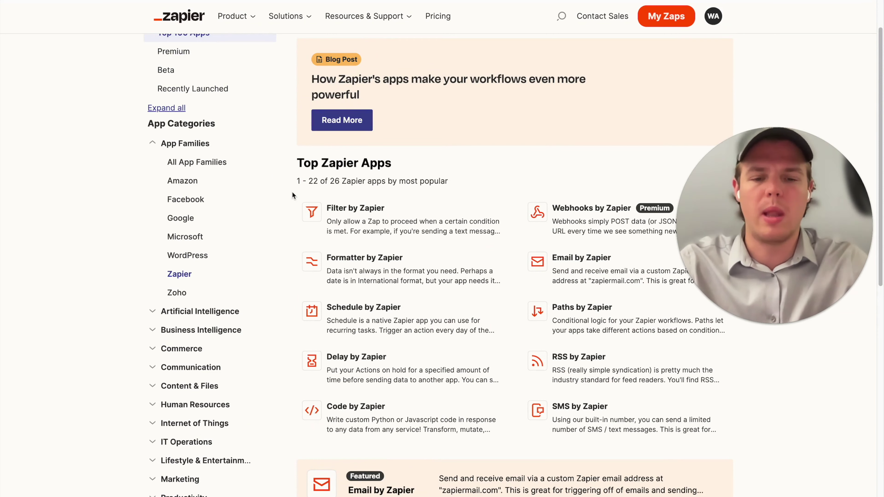
scroll(293, 193, up, 1)
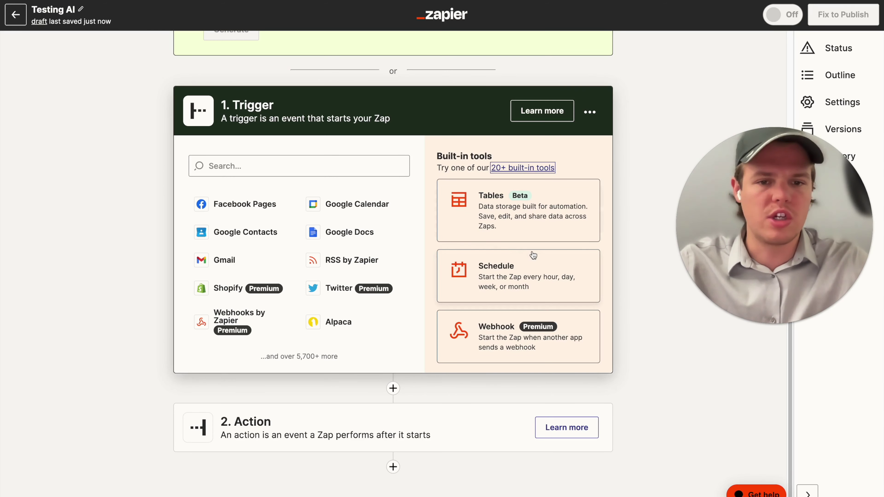
Step: Set the Zap's trigger to the built-in Schedule tool with the Every Day event and continue to its settings
click(512, 268)
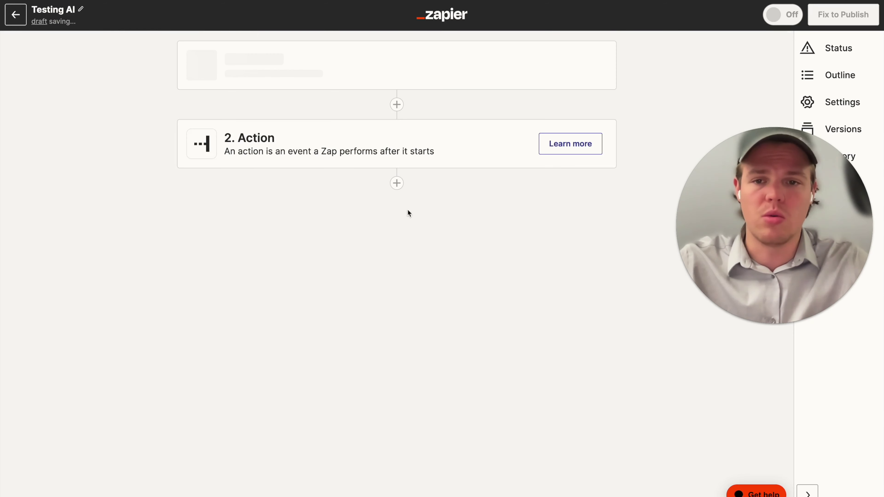
click(330, 194)
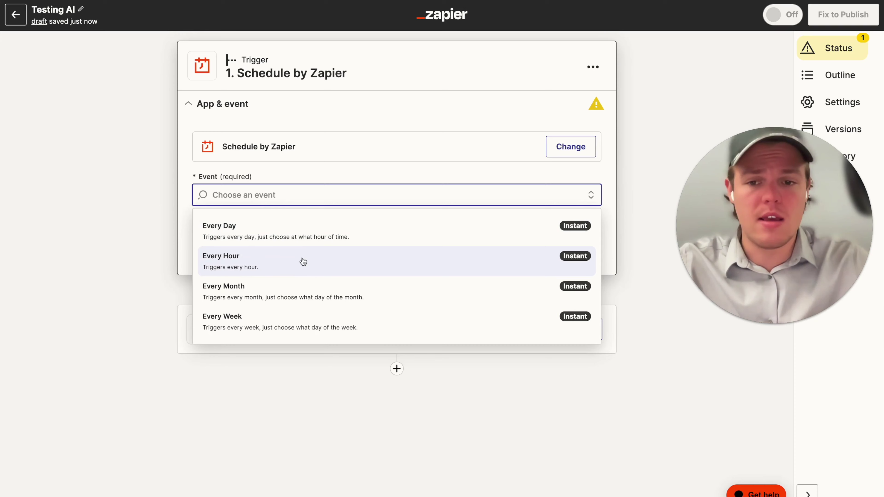
click(281, 236)
click(388, 246)
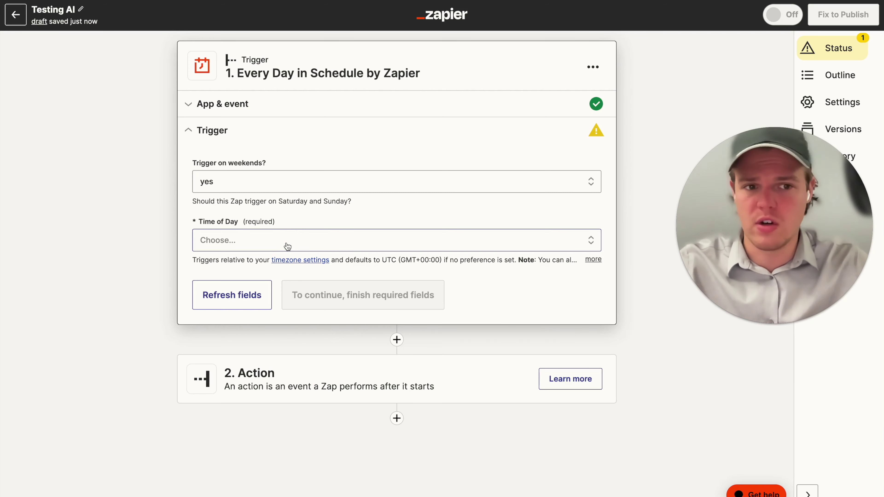
Step: Set the daily trigger's time of day to Noon and continue to the trigger test
click(287, 247)
scroll(323, 382, down, 5)
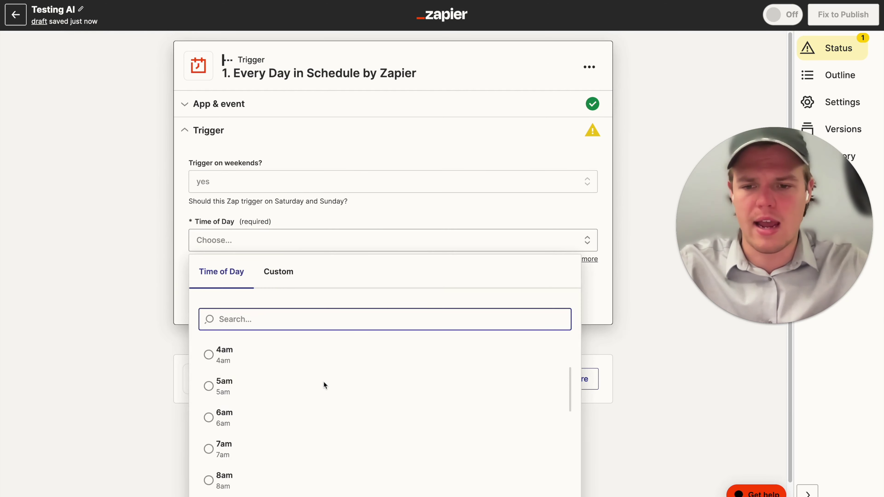
scroll(323, 382, down, 3)
click(309, 412)
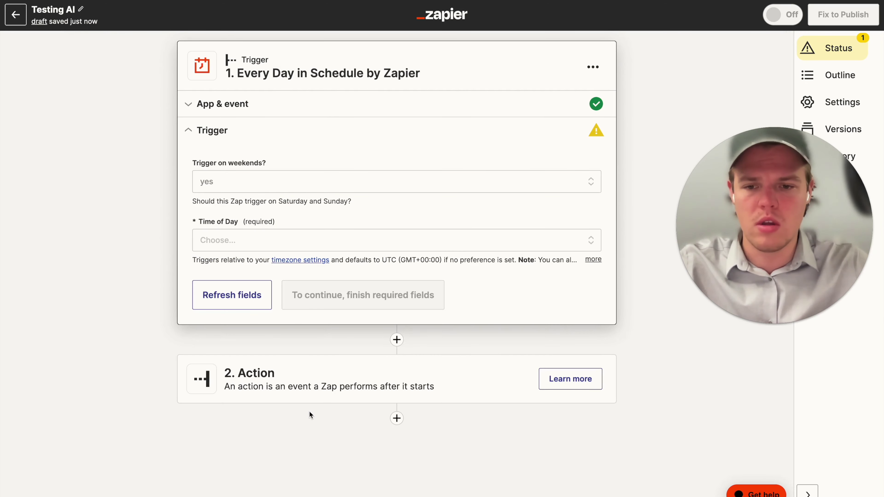
click(290, 251)
scroll(311, 438, down, 6)
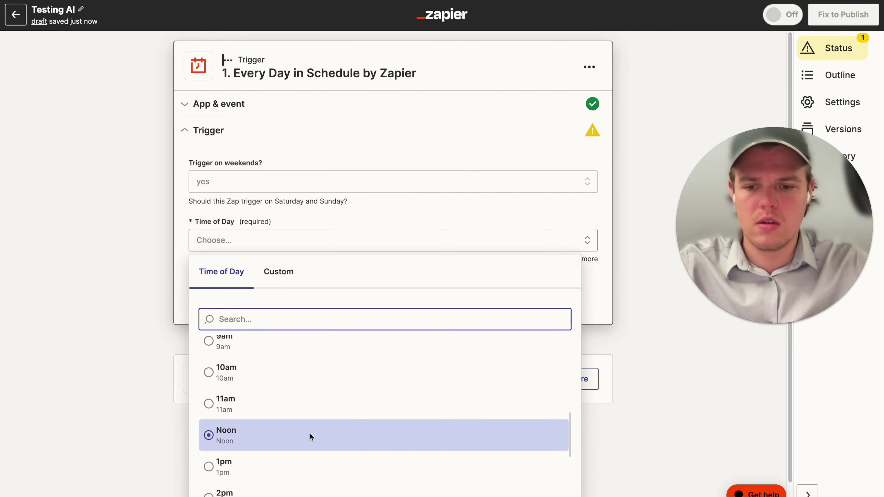
click(311, 437)
click(311, 296)
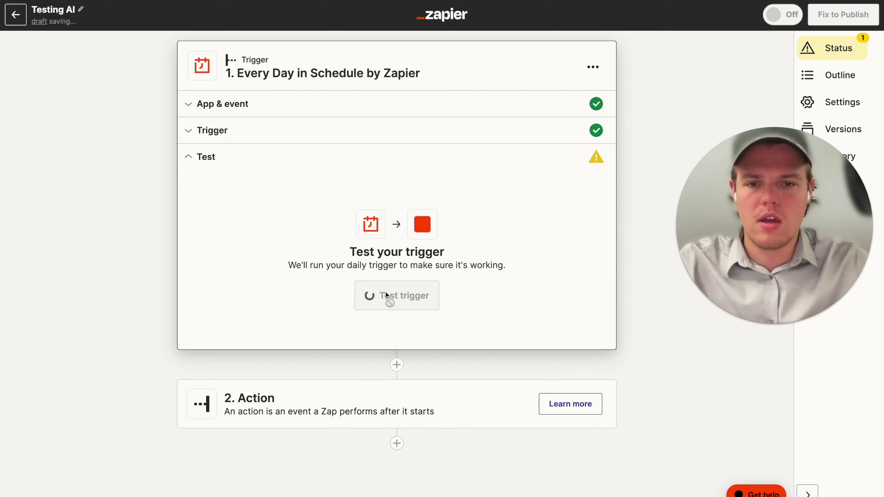
Step: Test the Every Day schedule trigger and review the sample data it returns
click(404, 299)
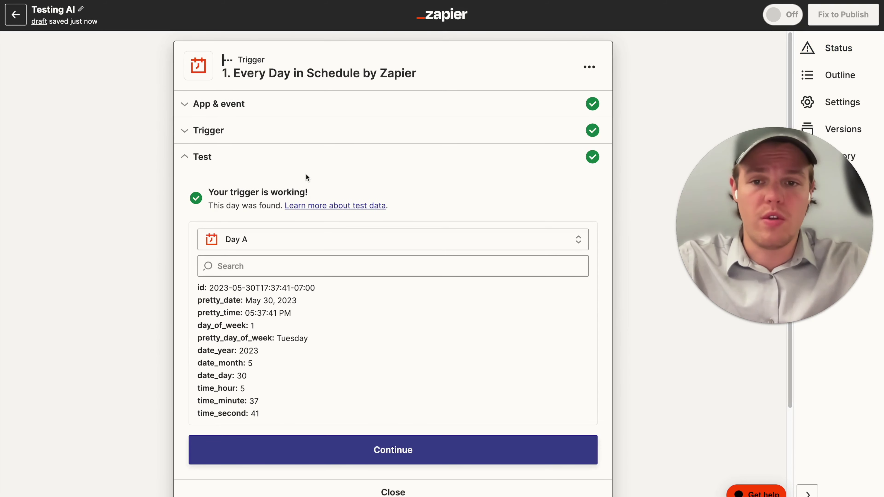
scroll(306, 177, down, 2)
scroll(170, 194, down, 3)
Step: Continue to the action step, search its apps for "openai" and choose OpenAI (GPT-3, DALL·E, Whisper)
click(408, 442)
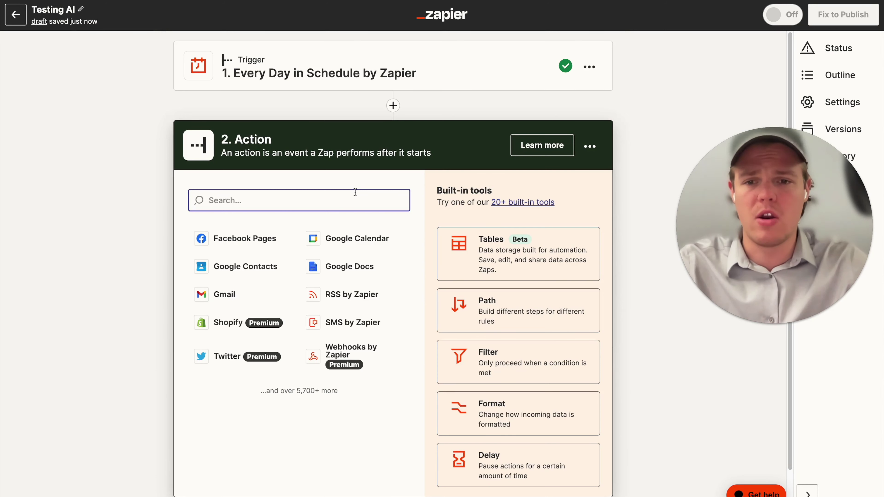
text(openai)
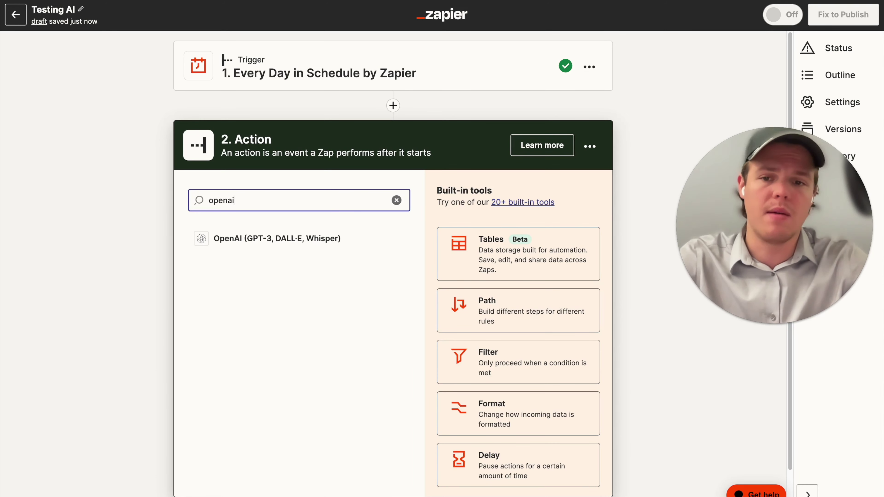
click(349, 237)
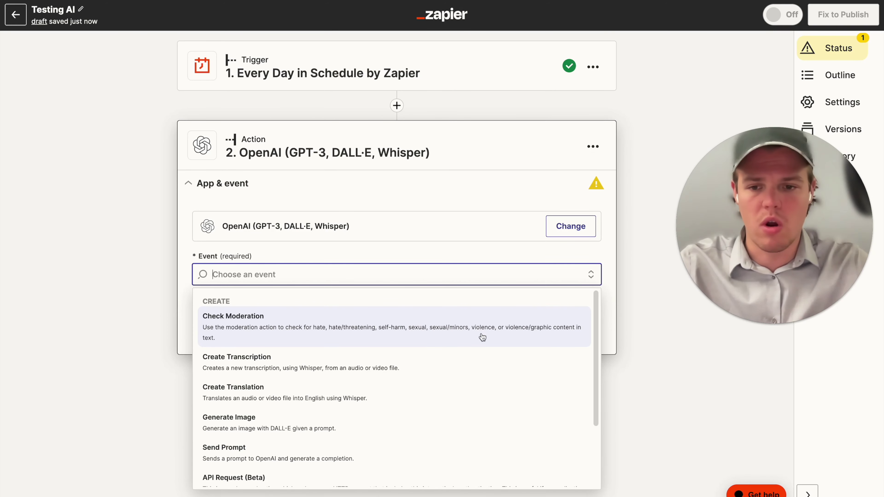
Step: Review the available OpenAI action events, from Check Moderation through API Request (Beta) to Search Embeddings
scroll(480, 334, down, 1)
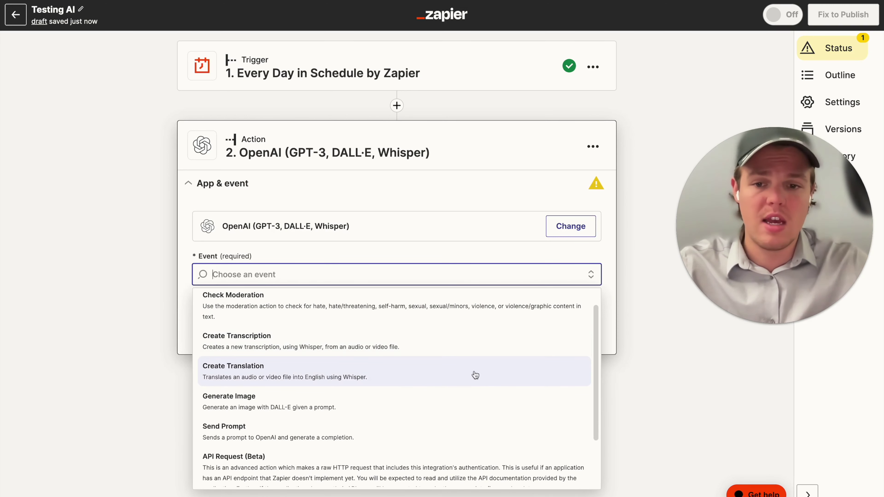
scroll(476, 375, down, 1)
scroll(470, 387, down, 1)
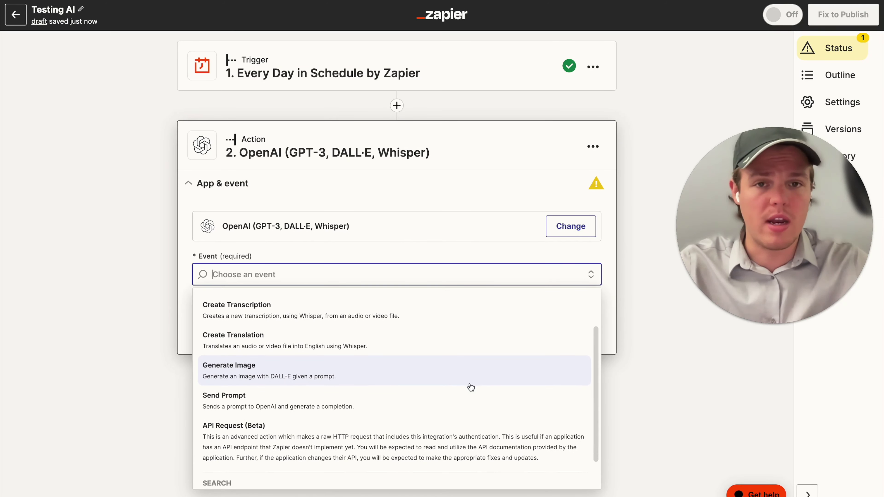
scroll(464, 404, down, 1)
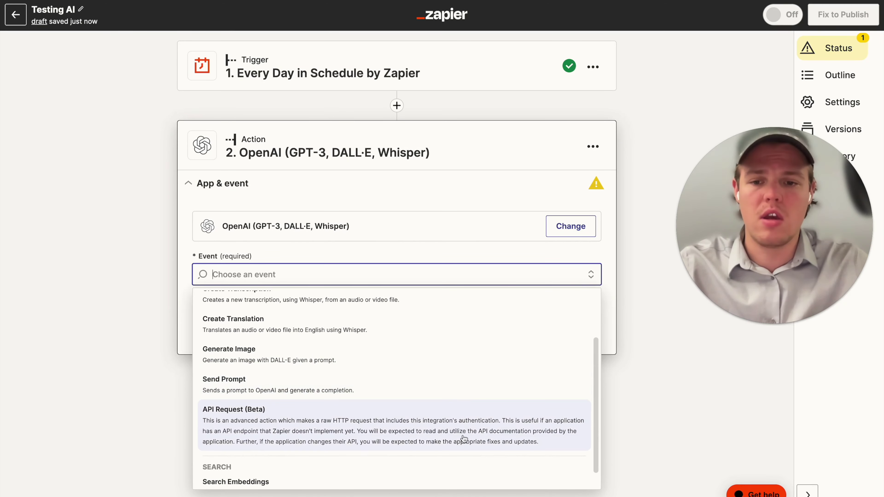
scroll(470, 424, down, 1)
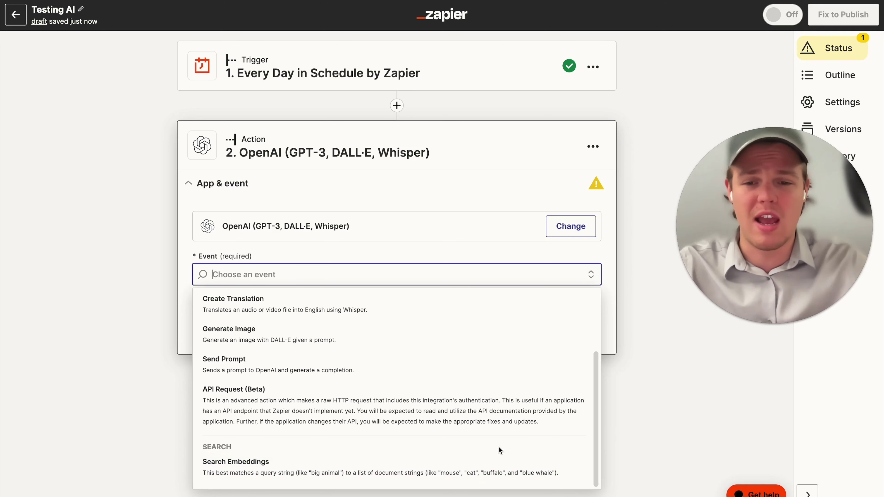
scroll(501, 428, up, 1)
scroll(504, 421, up, 3)
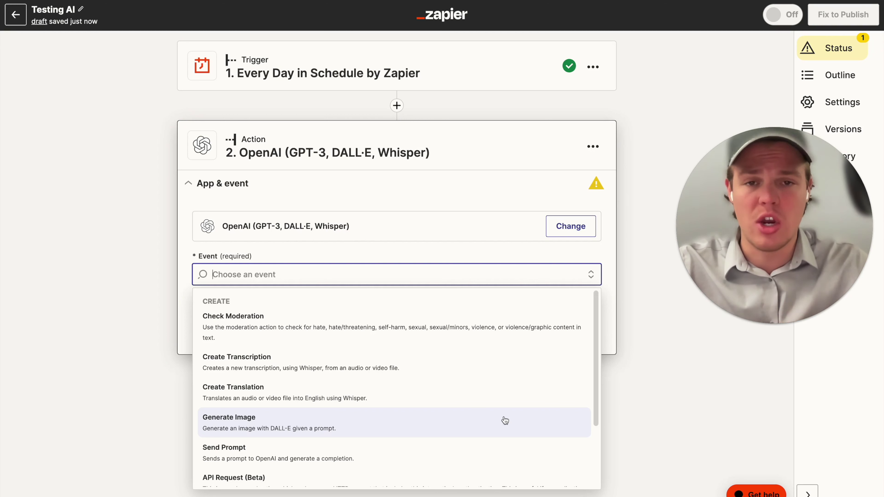
scroll(505, 421, down, 2)
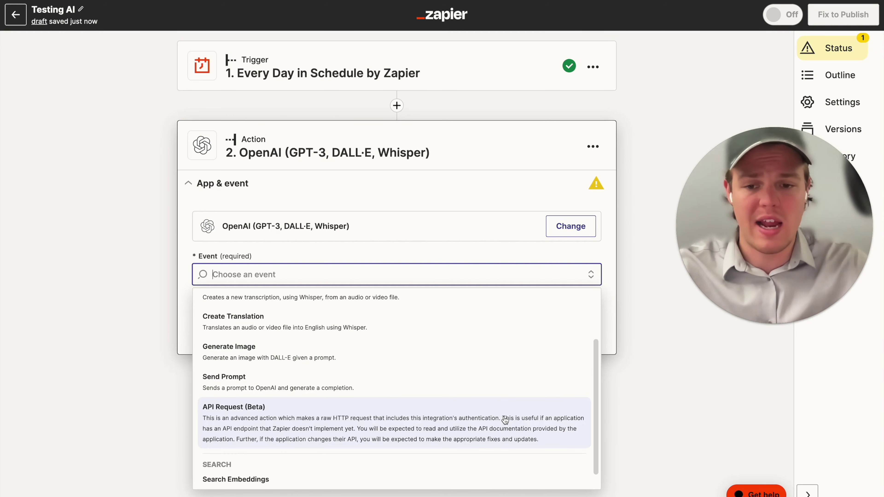
scroll(488, 425, down, 1)
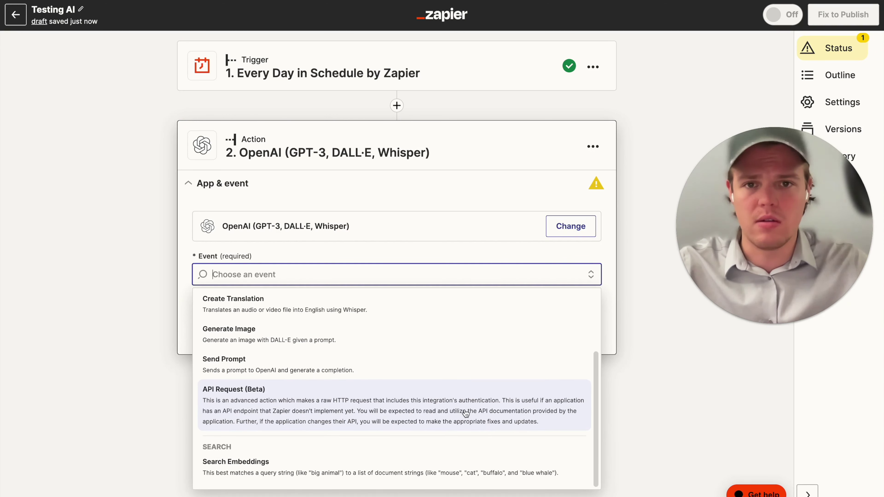
scroll(466, 414, up, 3)
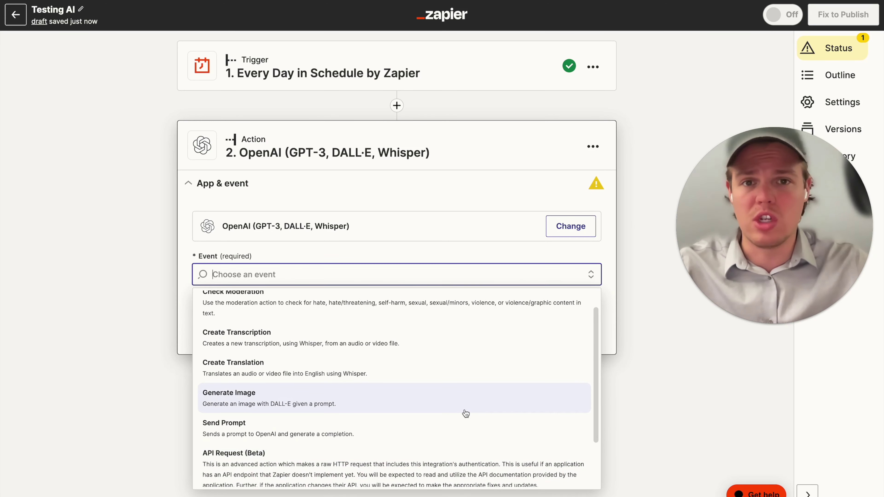
Step: Set the OpenAI action's event to Generate Image and continue to the account settings
click(450, 427)
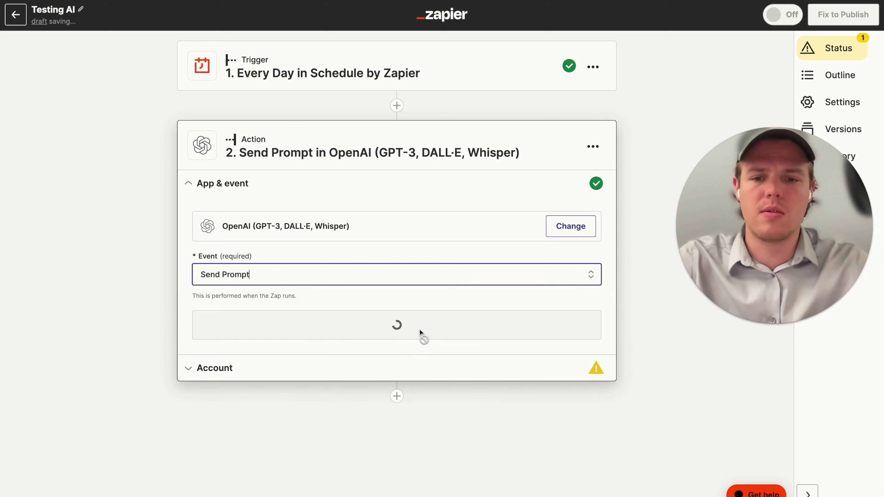
click(391, 278)
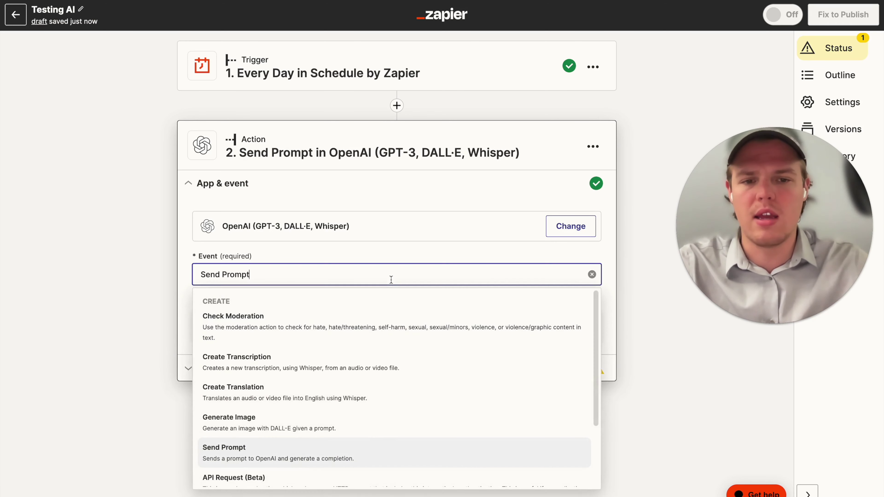
click(310, 417)
click(389, 329)
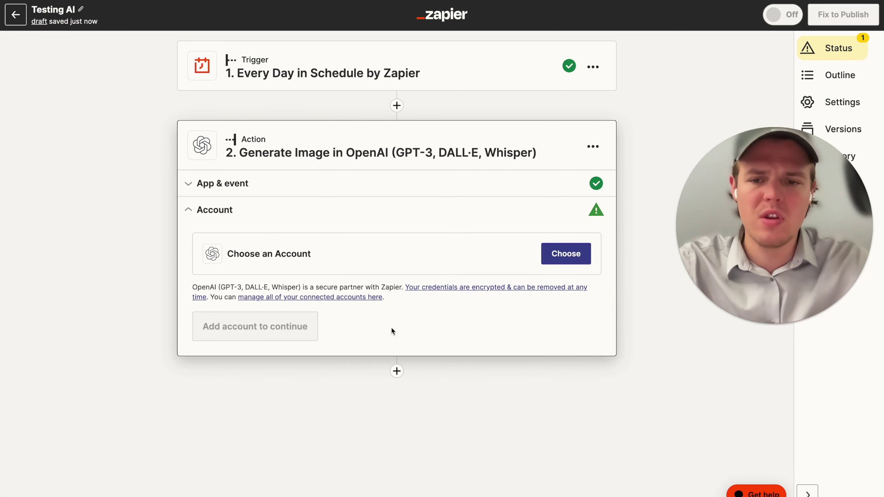
Step: Choose the Test Connect account for the OpenAI action and continue to the action's fields
click(554, 261)
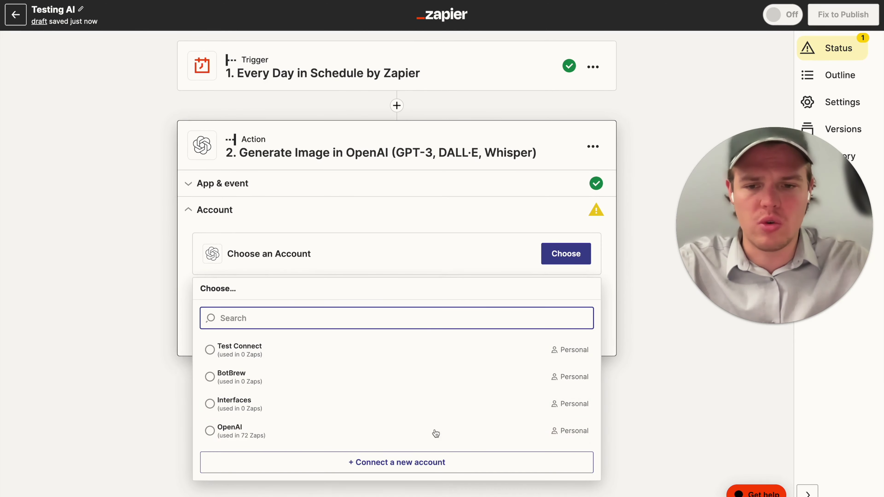
click(390, 351)
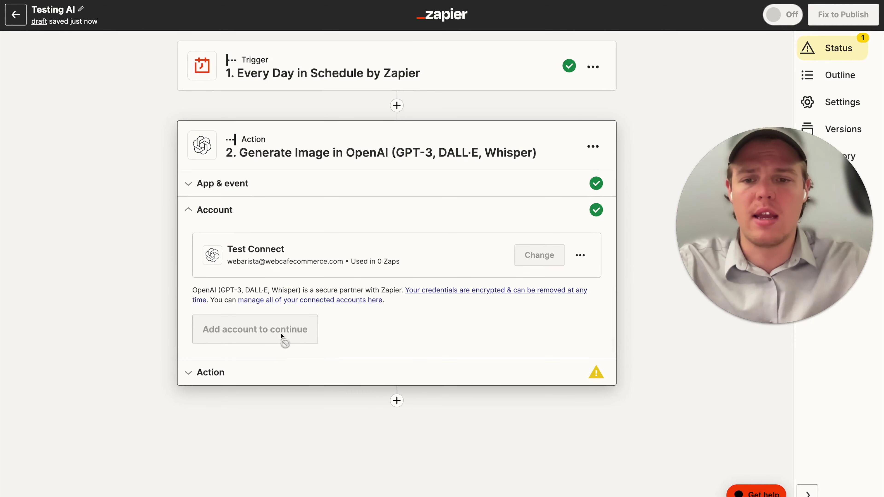
click(226, 327)
Step: Enter "a dog at a beach" as the image generation prompt
click(222, 237)
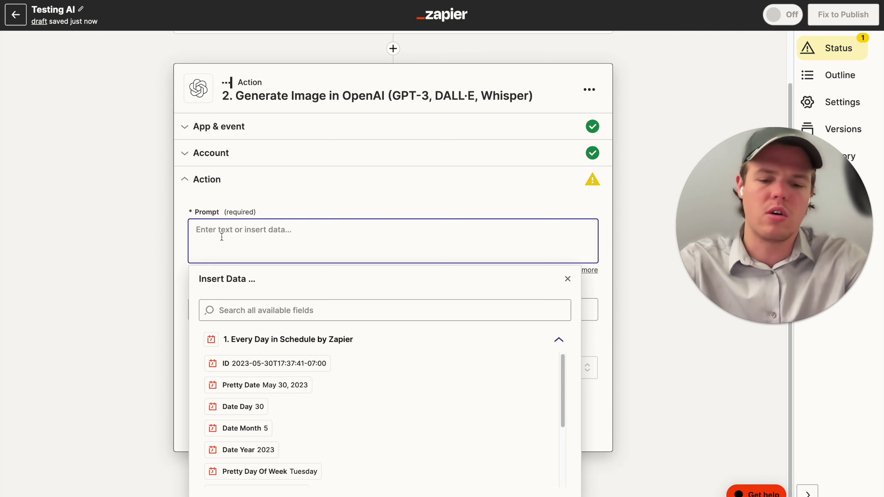
text(a dog)
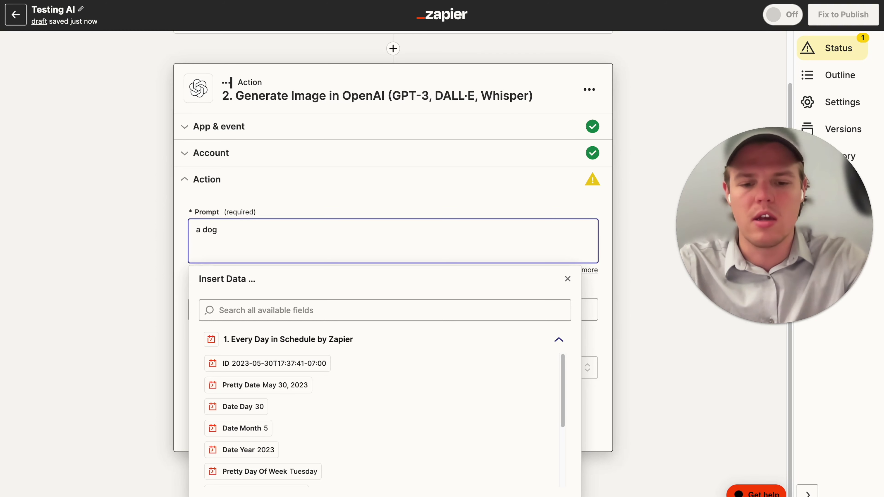
text( at a beach)
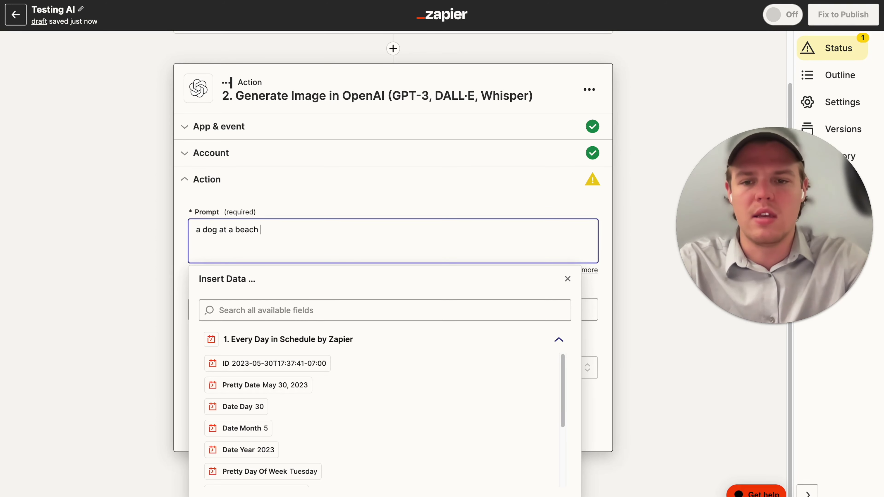
click(122, 220)
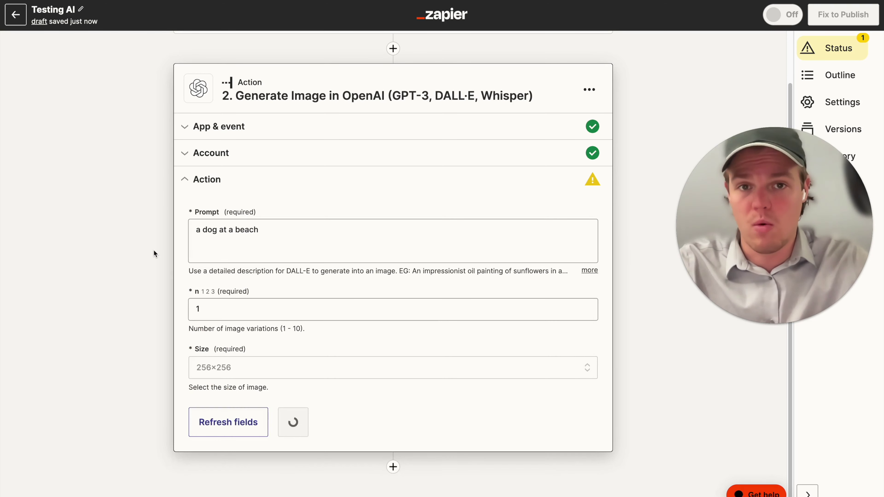
scroll(154, 252, down, 1)
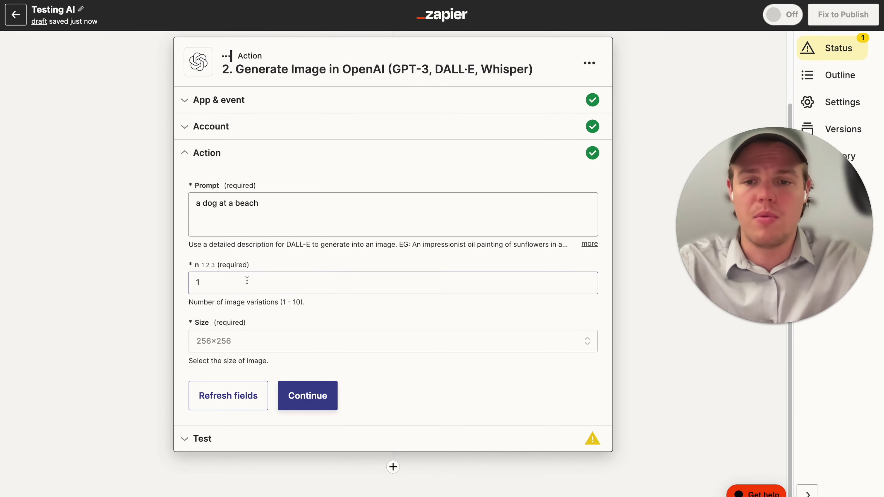
Step: Set the generated image size to 1024×1024, continue, and run the test of the OpenAI Generate Image action
click(221, 281)
click(215, 281)
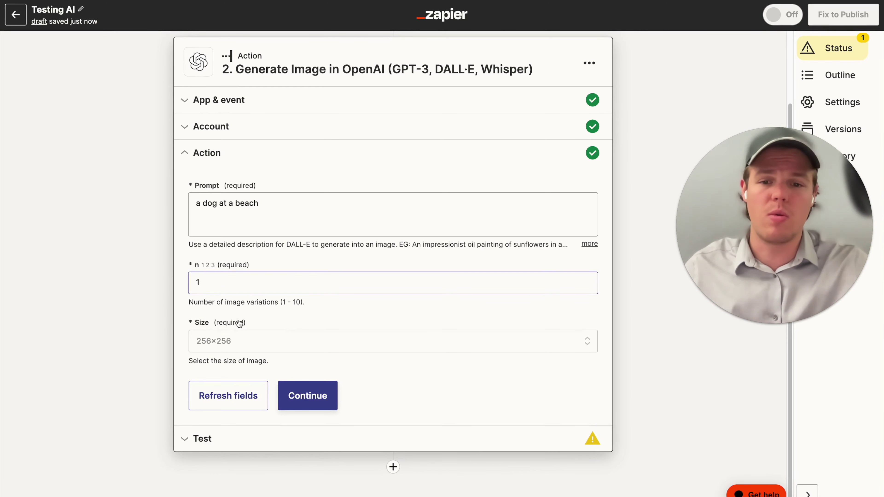
click(263, 345)
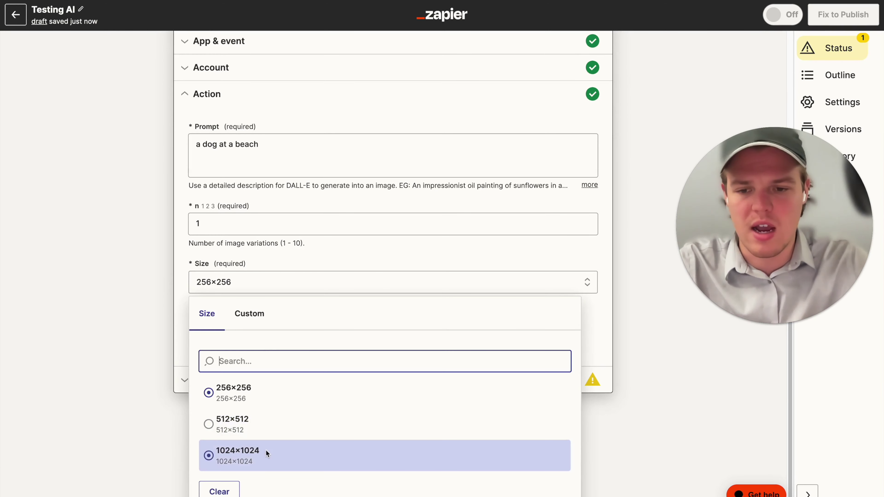
click(266, 450)
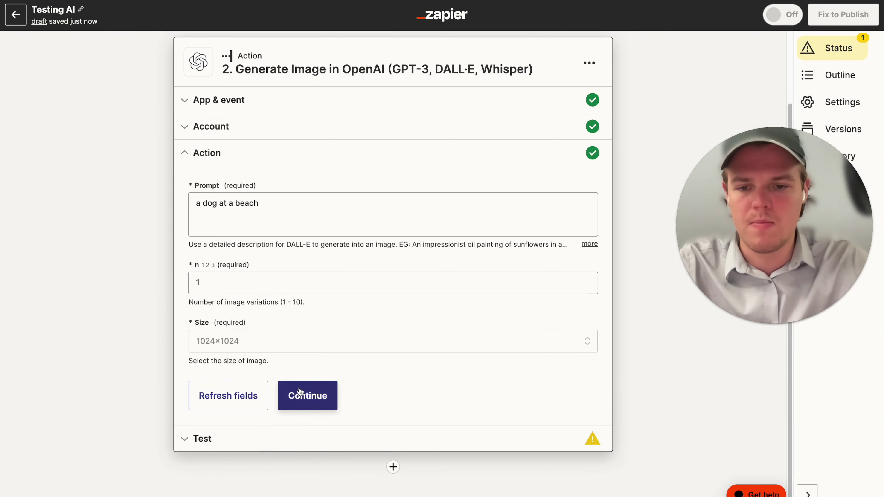
click(302, 396)
click(295, 418)
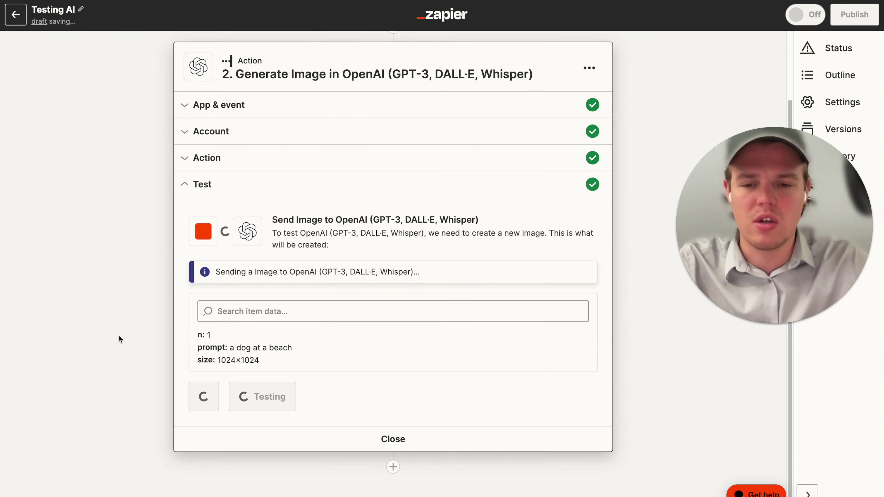
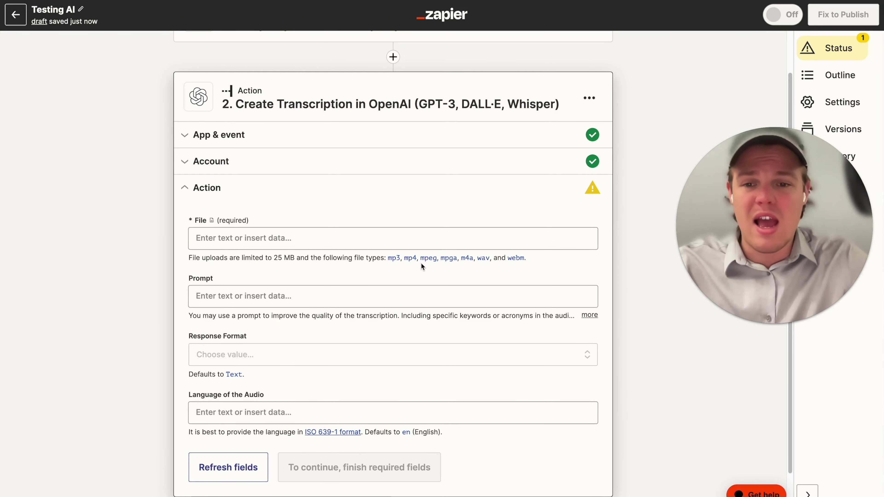
Step: Enter 'Everytime you here ChatGPT spell it as "ChatGPT"' as the prompt of the Create Transcription action
click(406, 244)
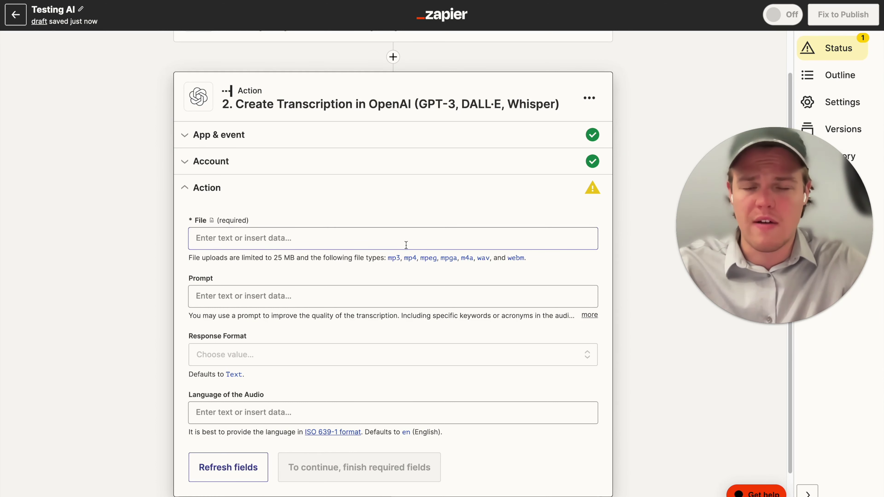
scroll(406, 245, down, 1)
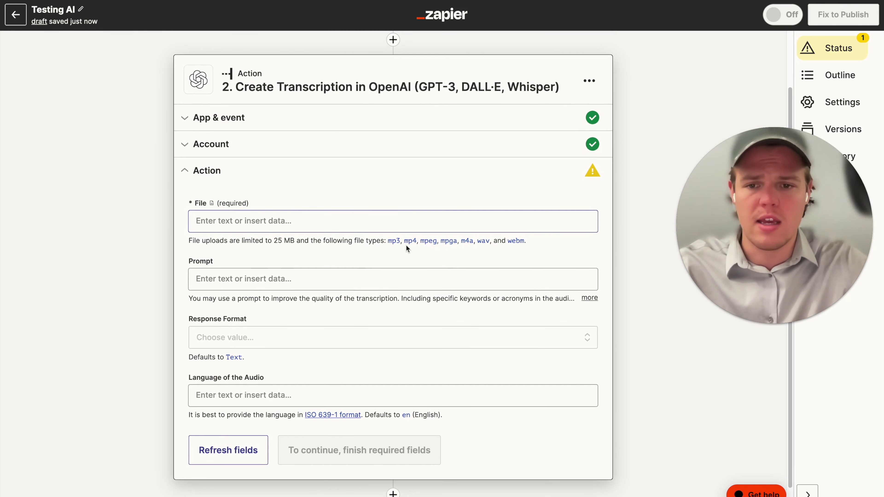
click(367, 279)
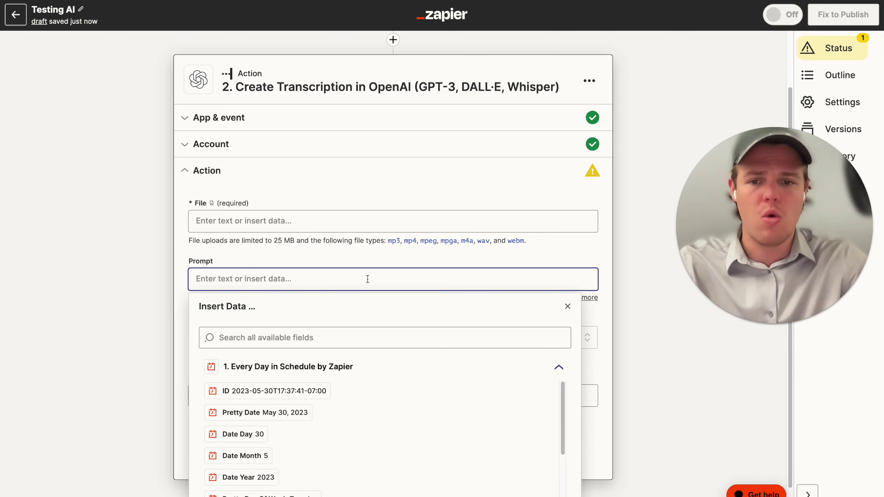
text(Everytime you)
key(BackSpace)
key(BackSpace)
key(BackSpace)
key(BackSpace)
key(BackSpace)
key(BackSpace)
key(BackSpace)
key(BackSpace)
key(BackSpace)
text(time you here Cha)
text(tGPT spe)
text(ll it as )
text("z)
key(BackSpace)
text(ChatGPT")
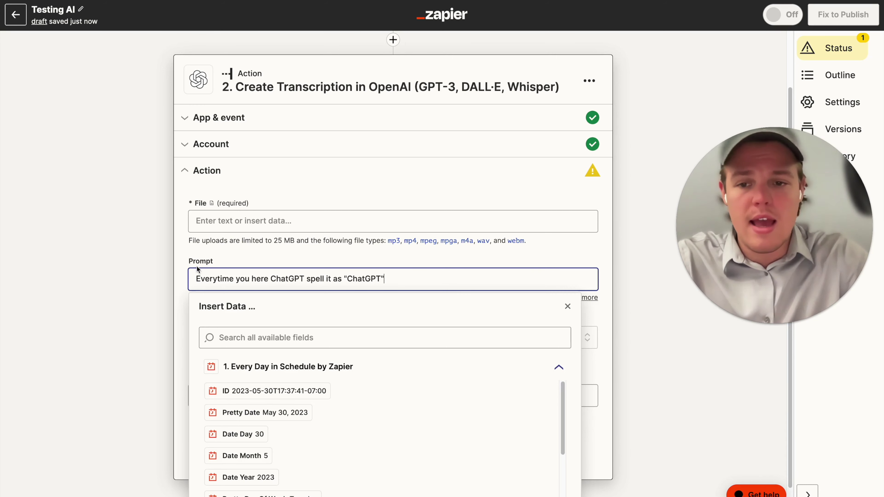
click(136, 271)
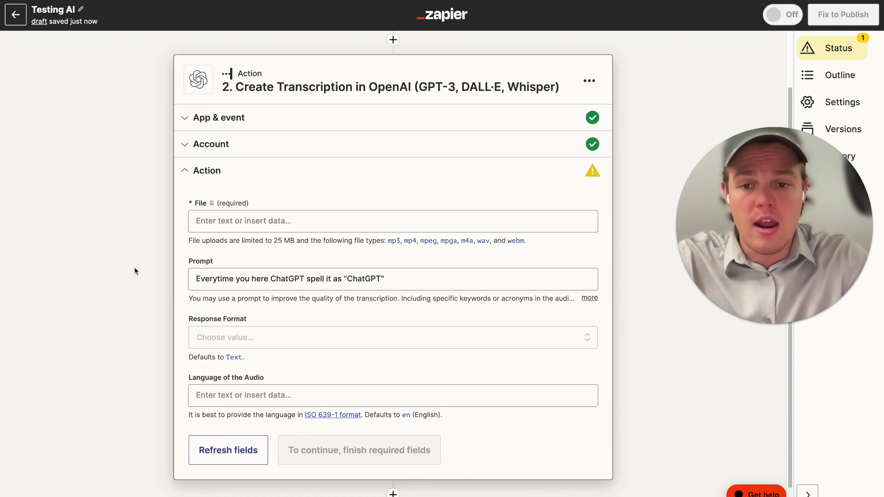
Step: Extend the end of the transcription prompt with a comma and '"Dog'
scroll(156, 319, down, 1)
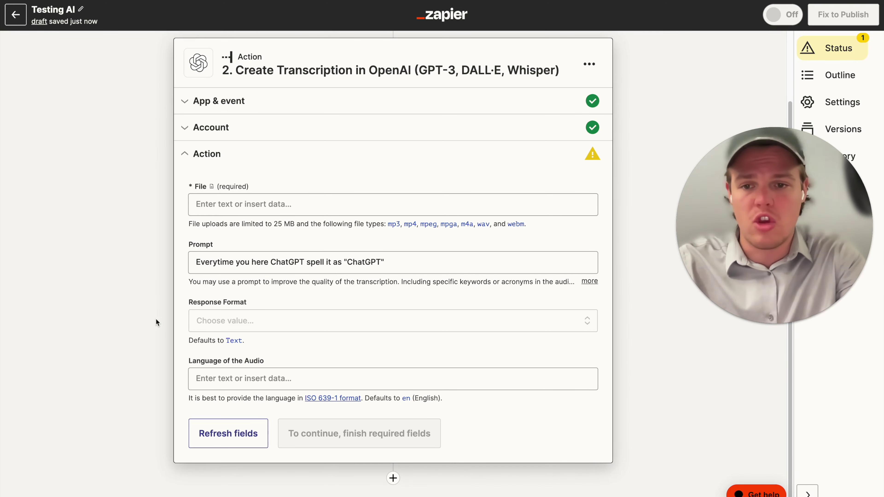
click(397, 262)
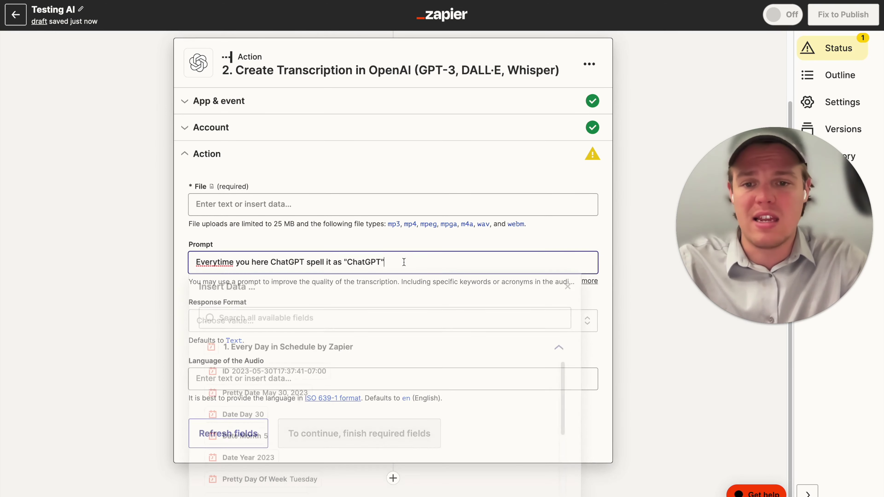
key(Return)
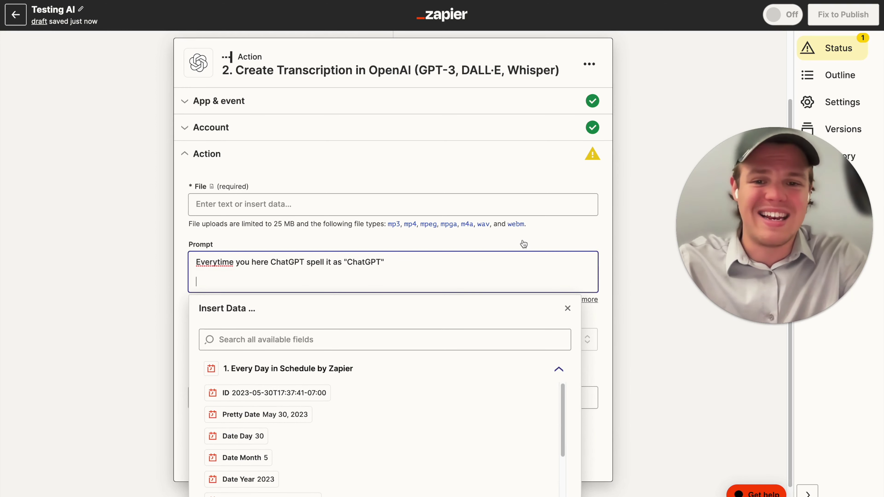
key(BackSpace)
text(, )
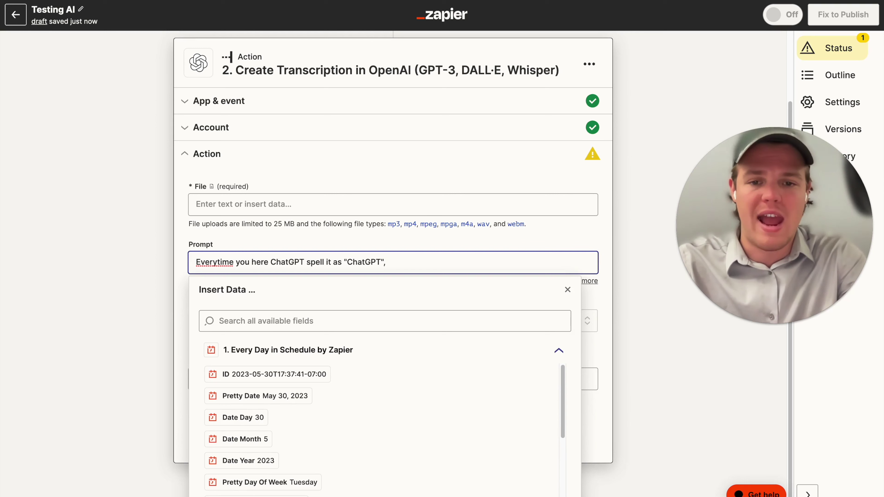
text("Dog)
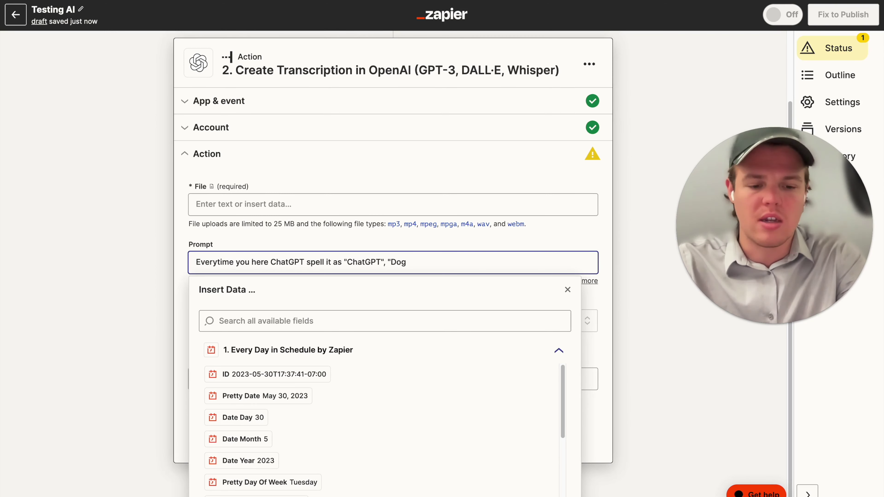
click(167, 259)
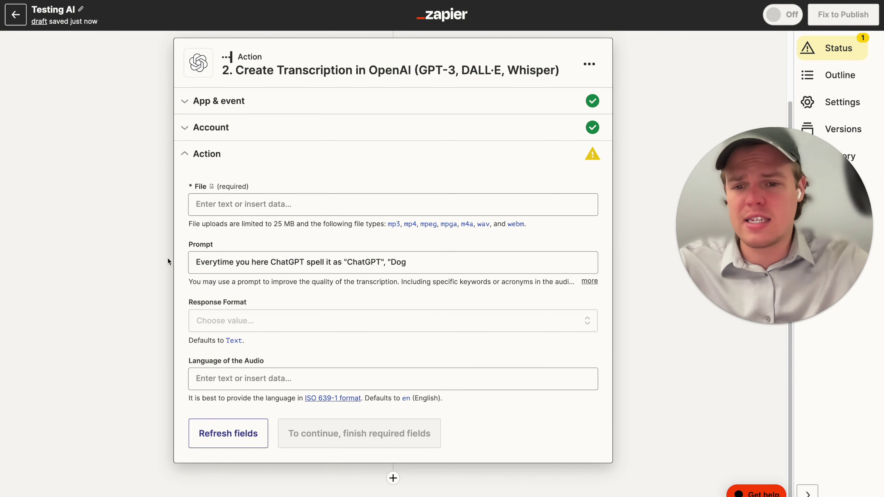
Step: Set the transcription's response format to SubRip Subtitle (SRT) and the language of the audio to "en"
click(292, 320)
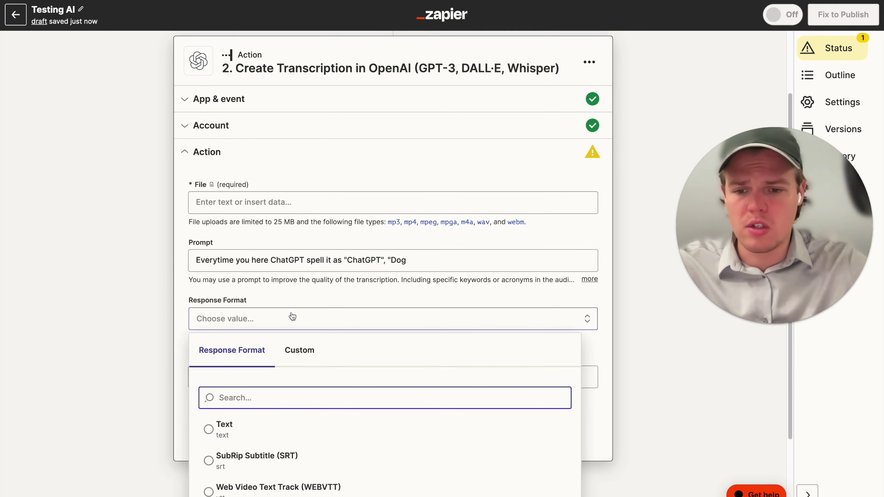
scroll(292, 316, down, 3)
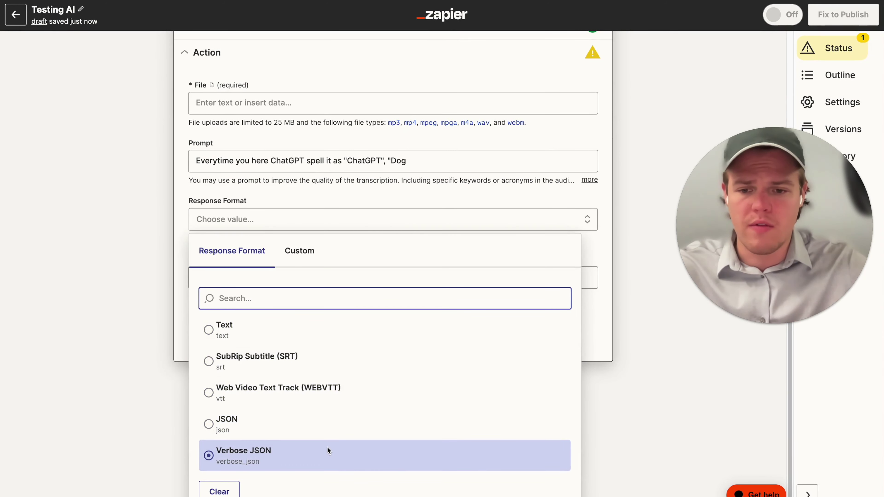
click(294, 359)
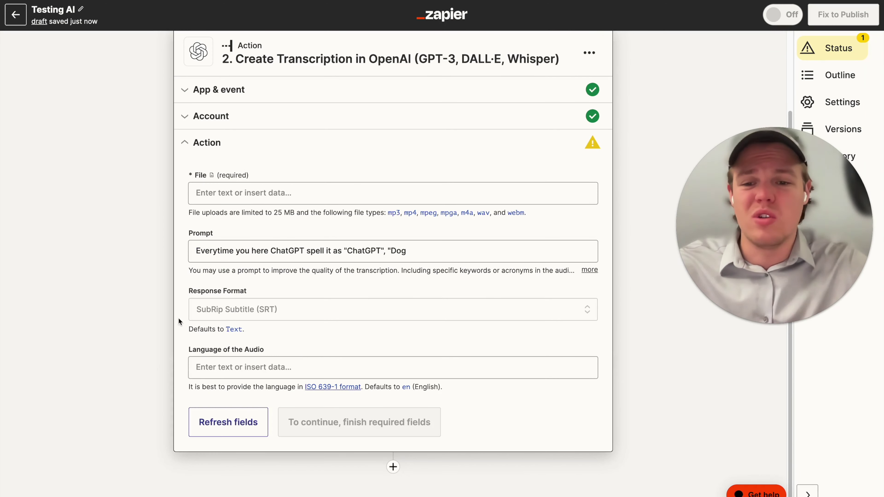
click(281, 376)
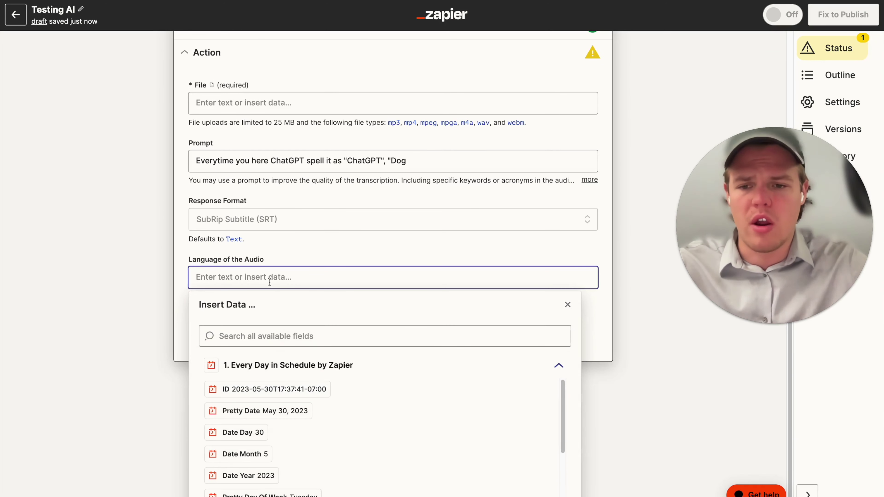
text(en)
click(158, 284)
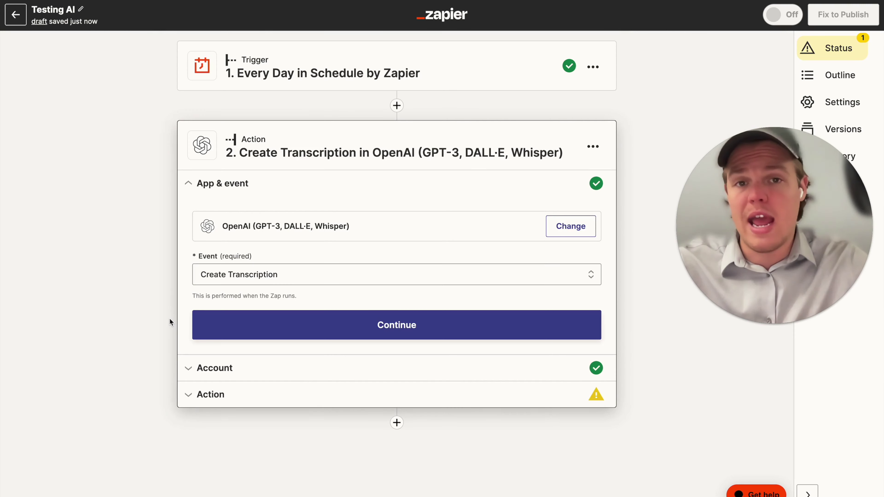
Step: Change the OpenAI action's event to Create Translation and continue through the account settings to the action's fields
click(347, 274)
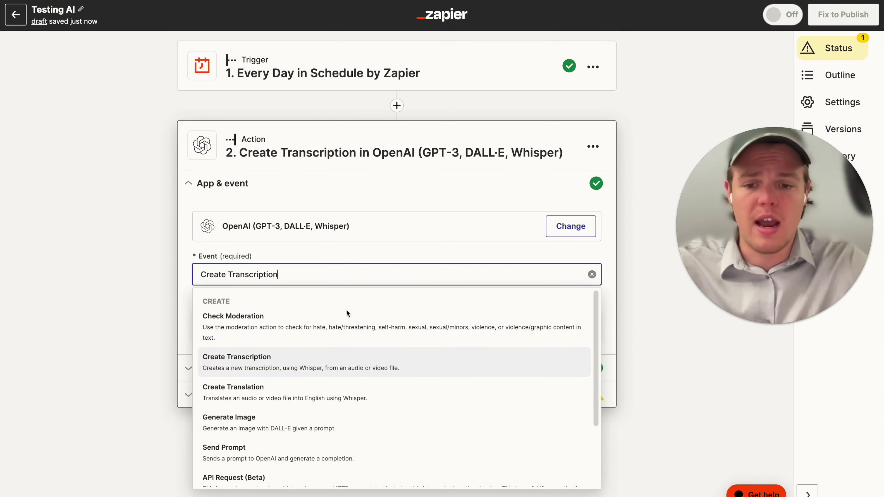
click(341, 384)
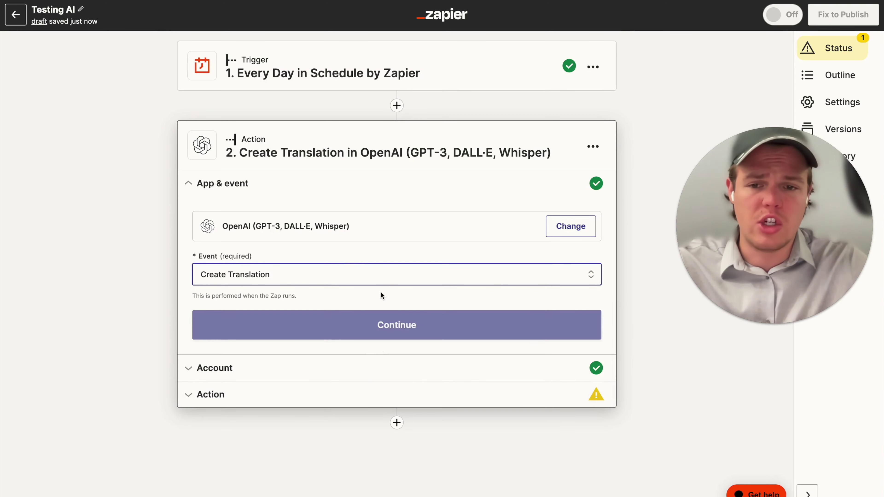
click(357, 326)
click(243, 336)
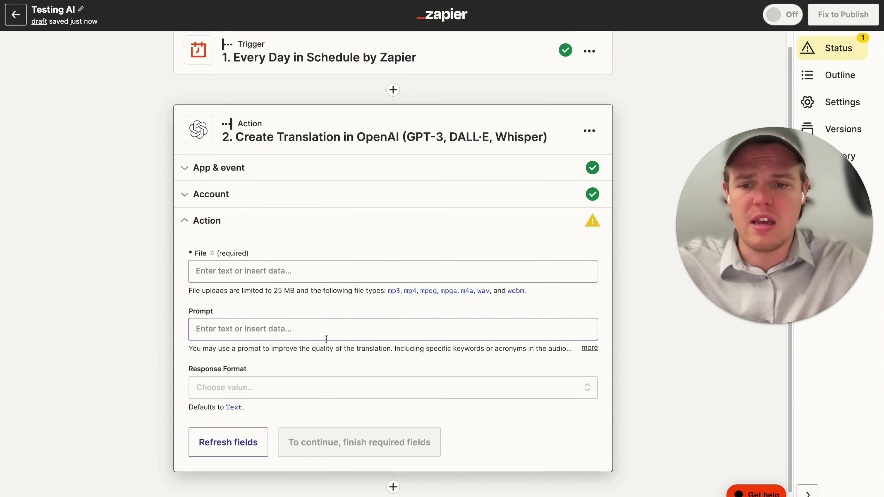
Step: Examine the File and Prompt fields of the Create Translation action
scroll(304, 251, down, 1)
click(303, 252)
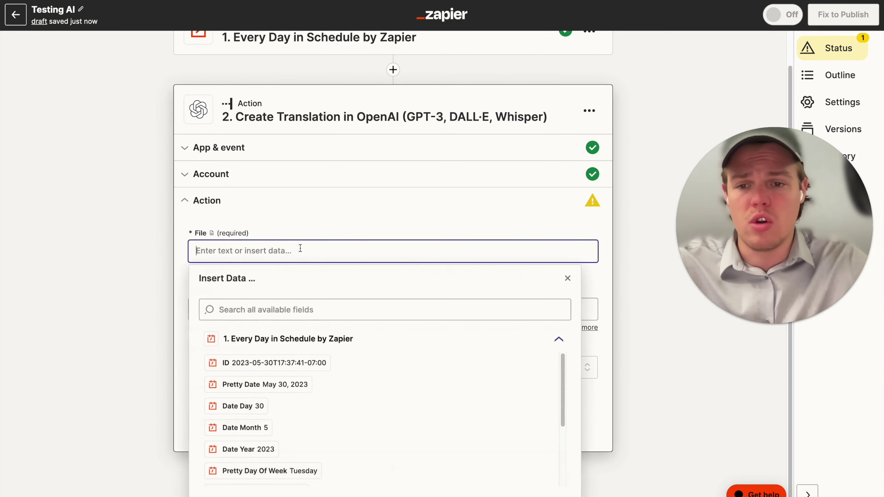
click(164, 258)
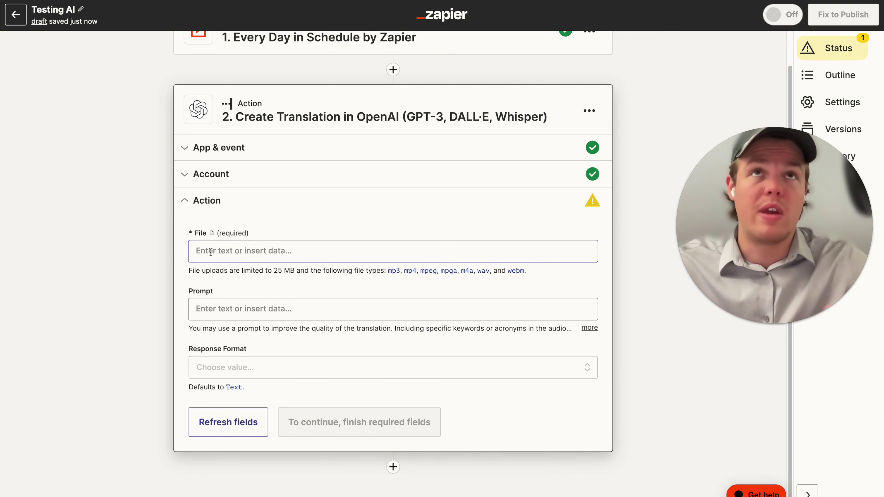
click(251, 309)
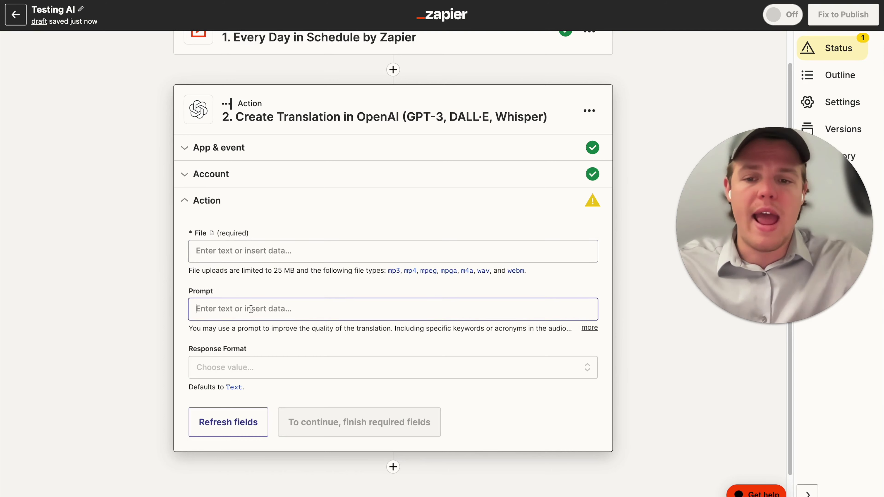
scroll(138, 285, down, 1)
click(140, 284)
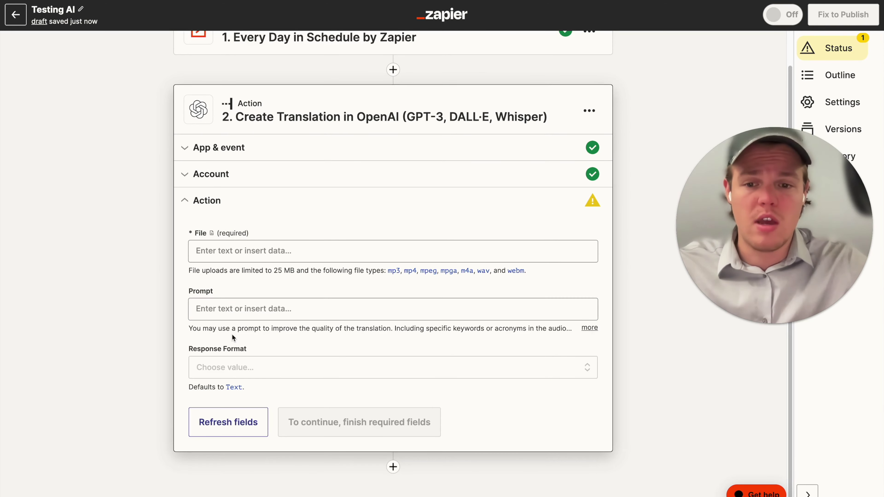
Step: Set the response format of the OpenAI translation step to SubRip Subtitle (SRT)
click(227, 367)
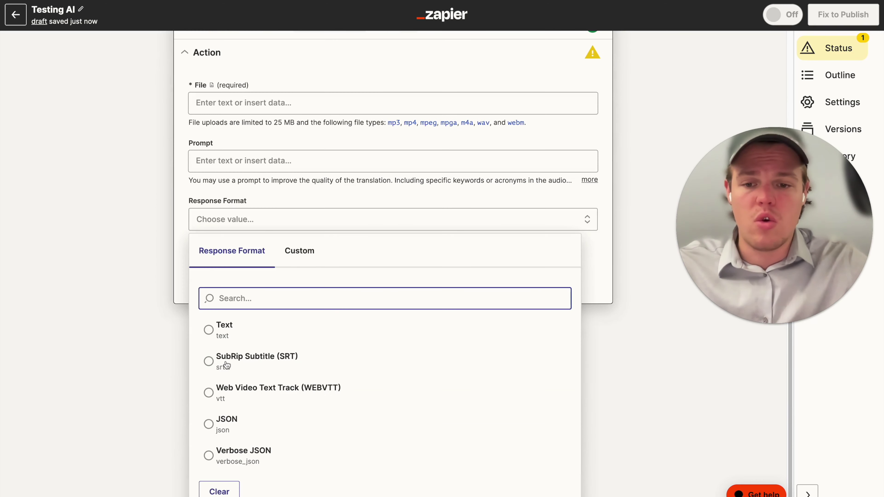
click(272, 366)
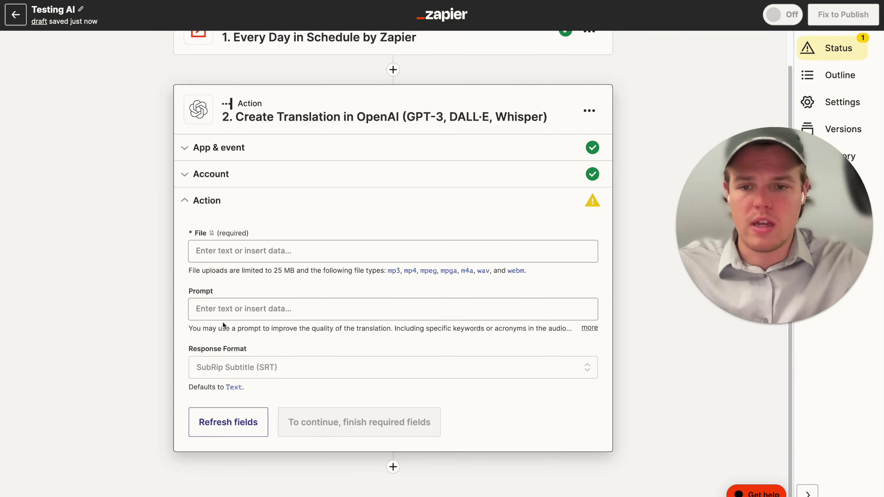
click(242, 307)
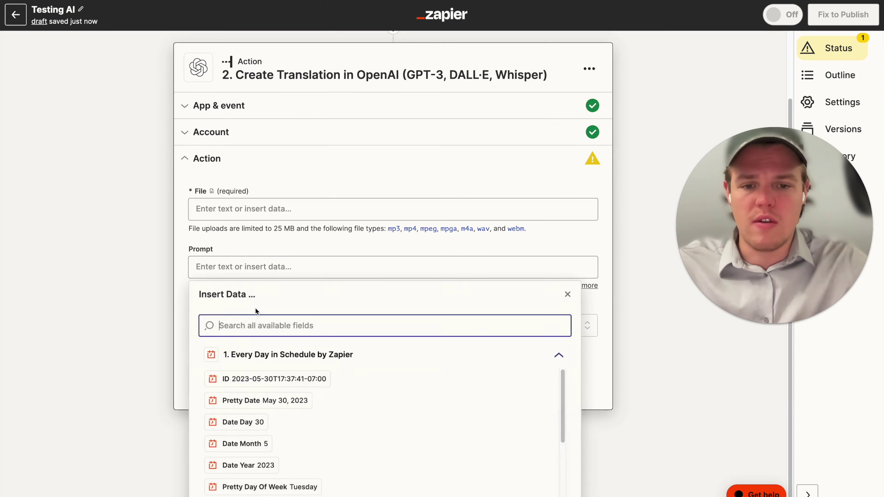
click(159, 275)
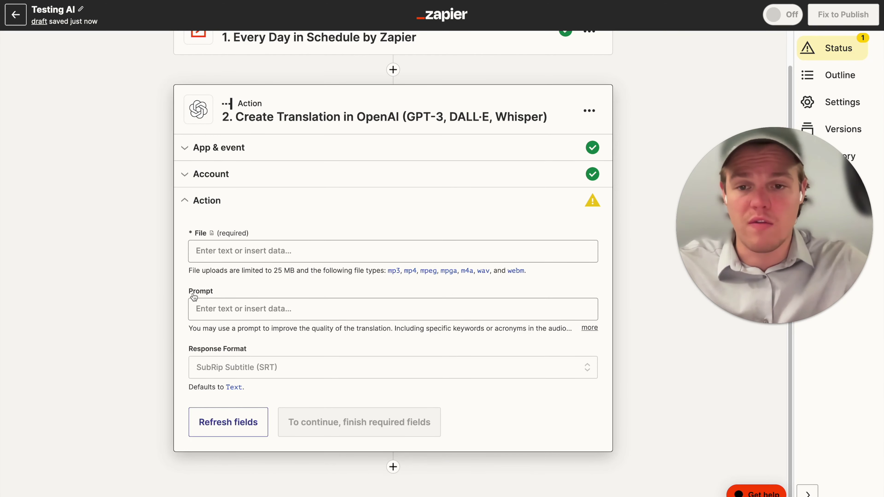
Step: Enter the translation prompt "Please generate in spanish, and make sure these spanish words are spelled like:" followed by empty quotation marks
click(212, 309)
text(p)
key(BackSpace)
click(227, 266)
text(Plea)
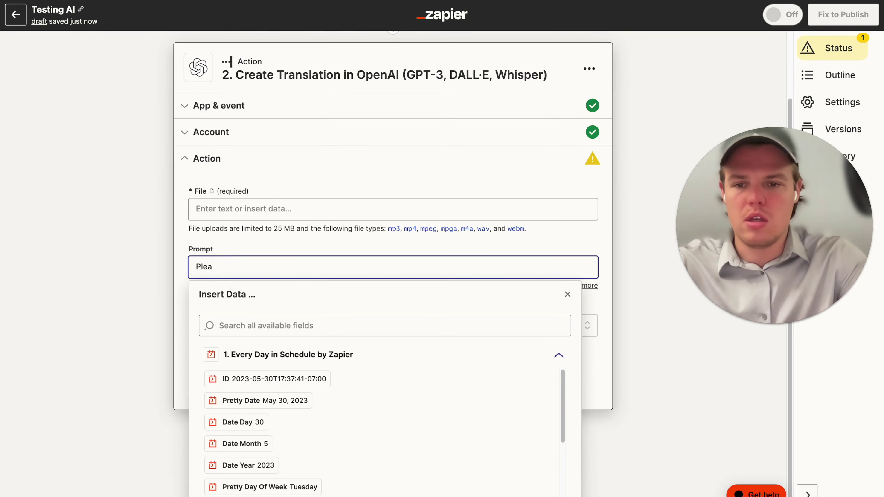
text(se generate in sp)
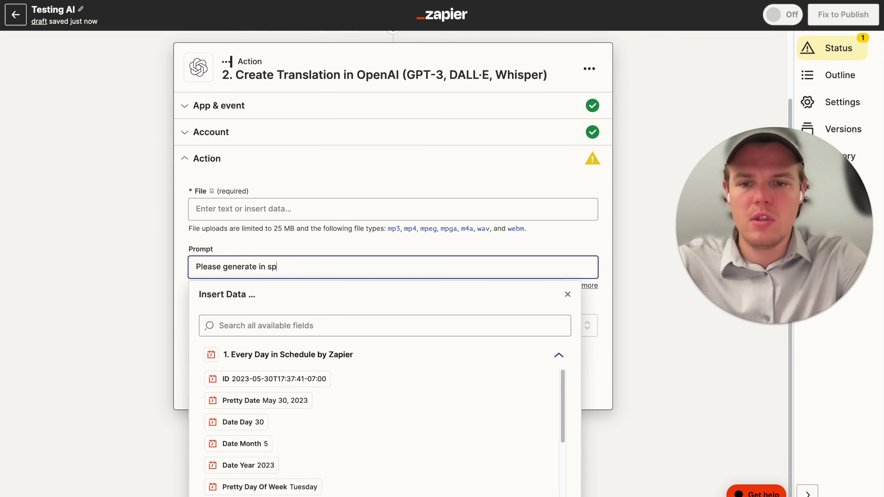
text(anish, and make sure these spanish words are)
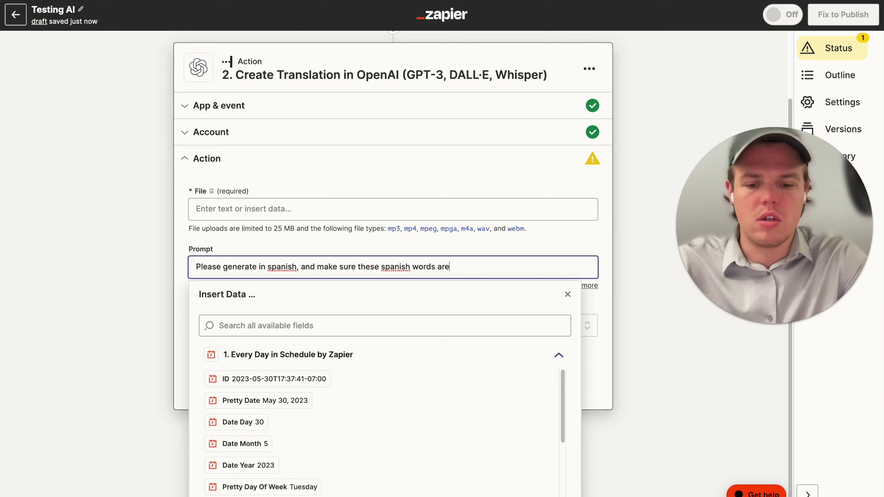
text( spell)
key(BackSpace)
key(BackSpace)
text(lled like: "")
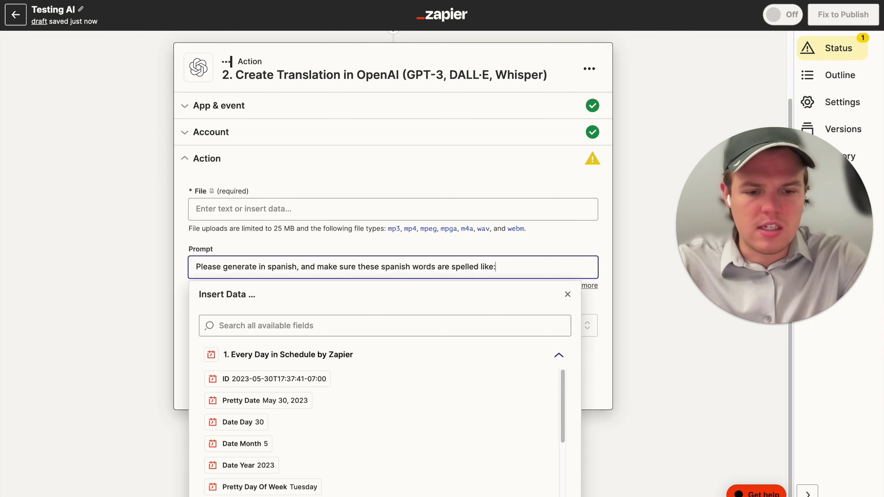
text( "" "")
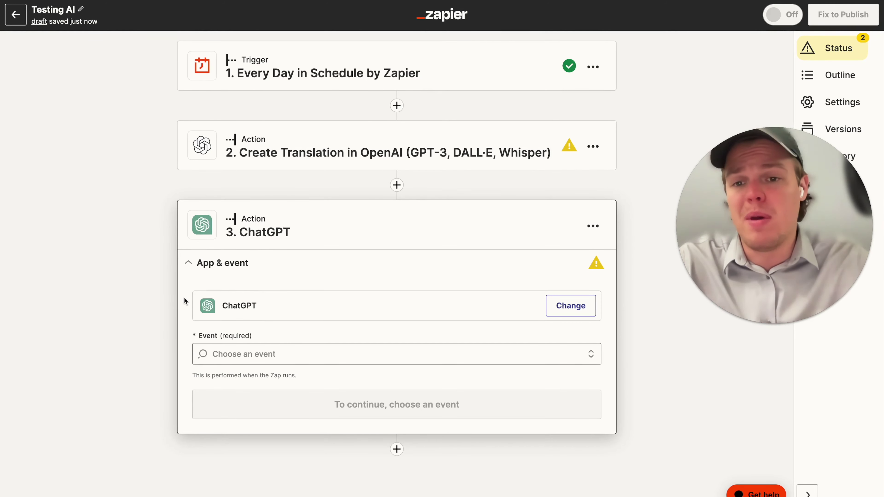
Step: Choose the Conversation event for the ChatGPT step and use the Test GPT account for it
click(337, 347)
click(318, 412)
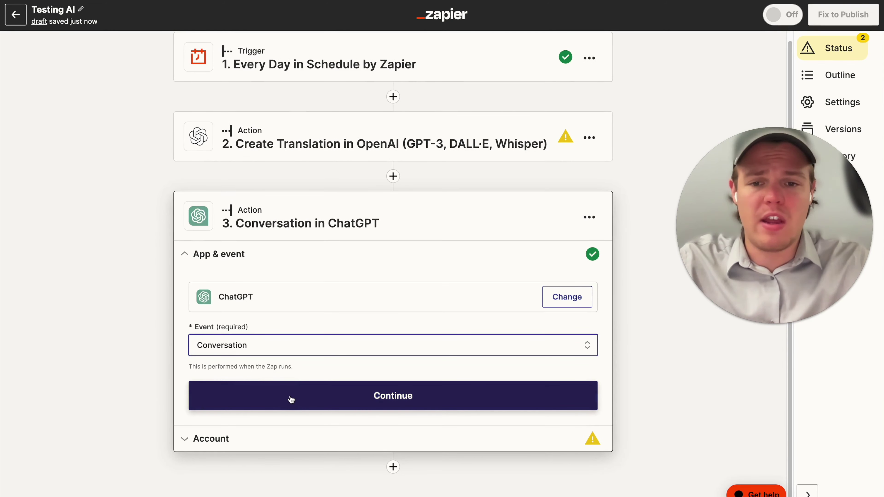
click(290, 400)
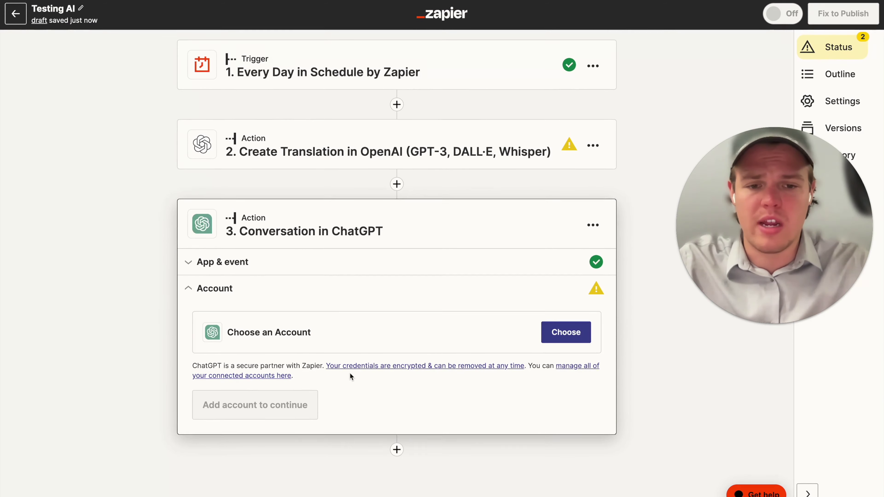
click(548, 338)
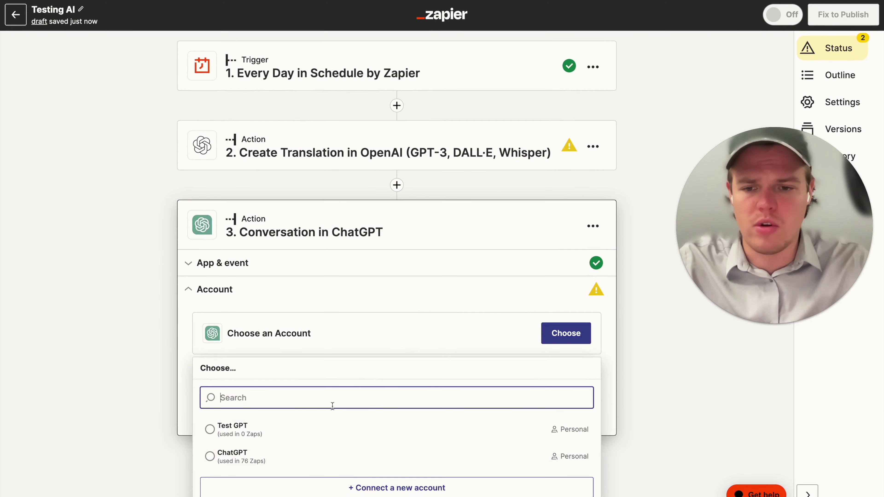
click(315, 425)
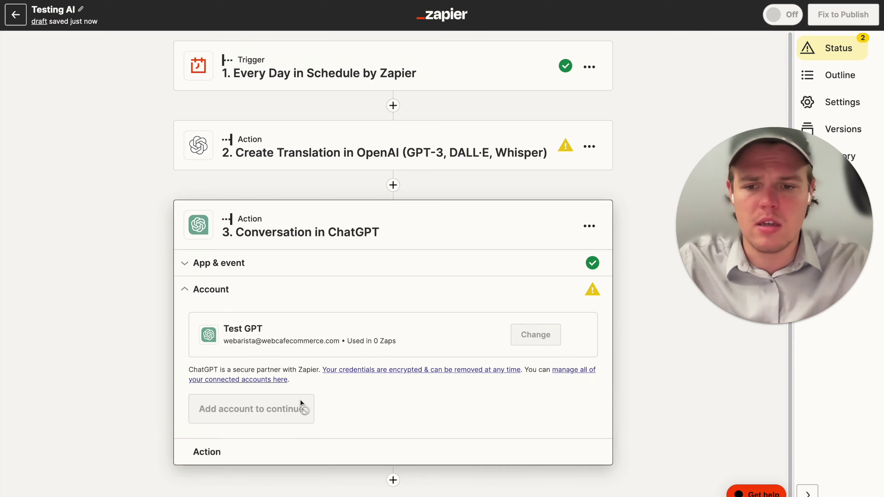
click(248, 414)
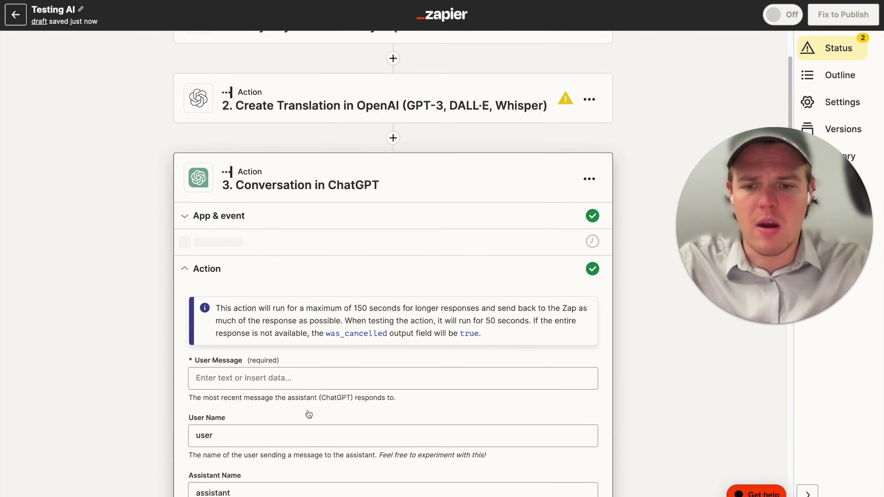
Step: Rename the third step, Conversation in ChatGPT, to "GPT Test"
click(589, 226)
click(560, 253)
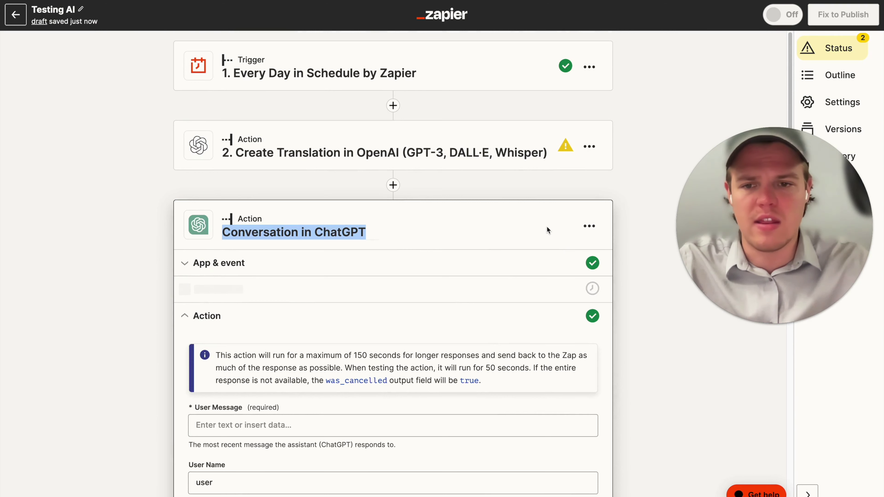
text(GPT)
text(st)
key(Return)
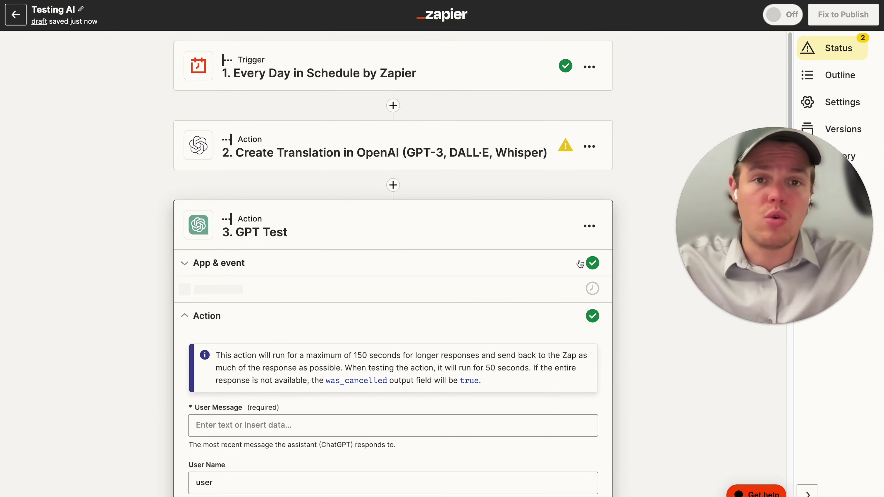
Step: Insert the schedule trigger's Pretty Day Of Week value into the User Message of the ChatGPT action
scroll(584, 268, down, 6)
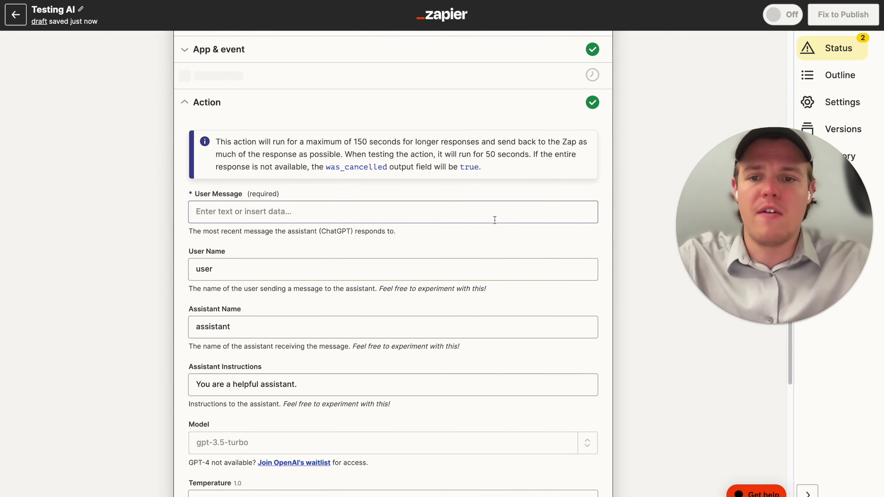
scroll(444, 227, down, 5)
scroll(444, 229, down, 2)
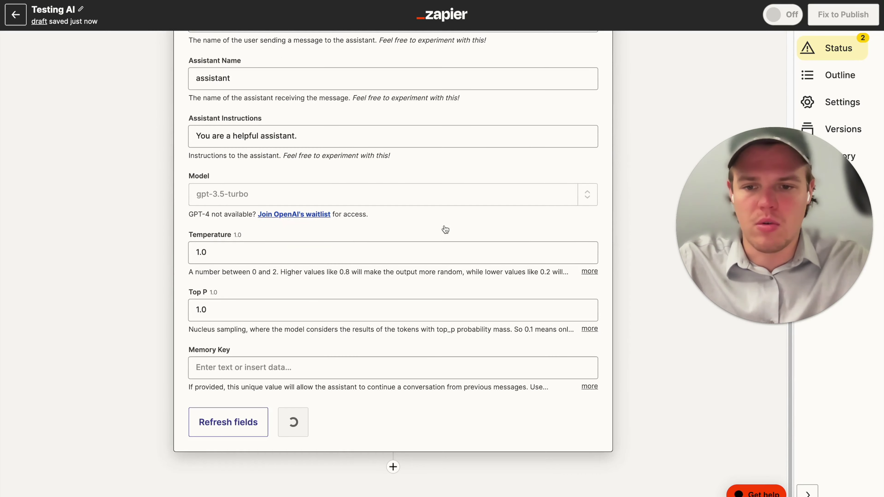
scroll(445, 226, up, 6)
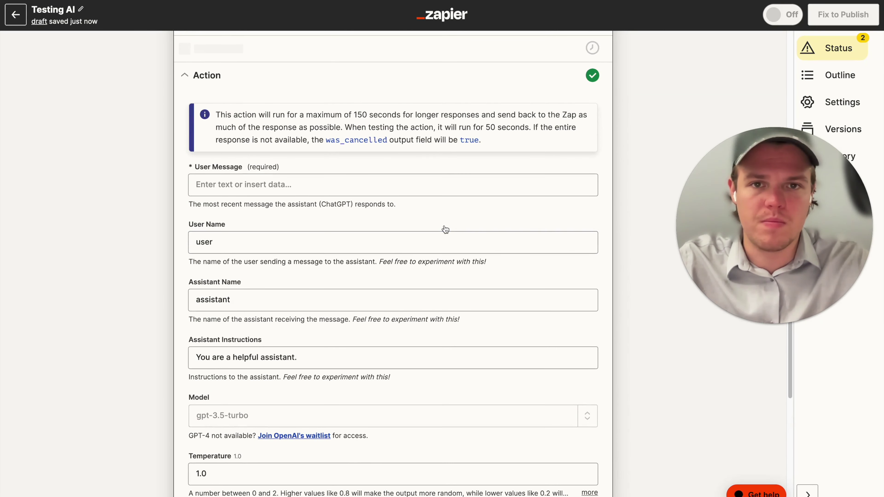
scroll(444, 229, up, 1)
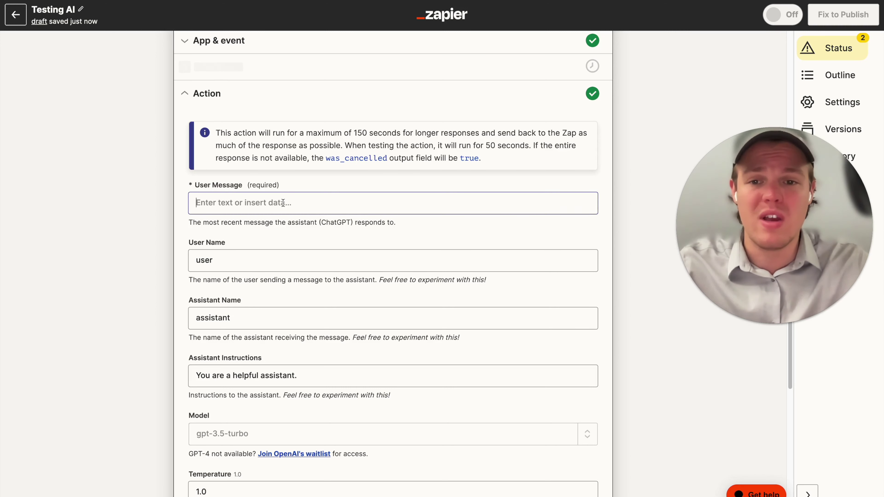
click(285, 201)
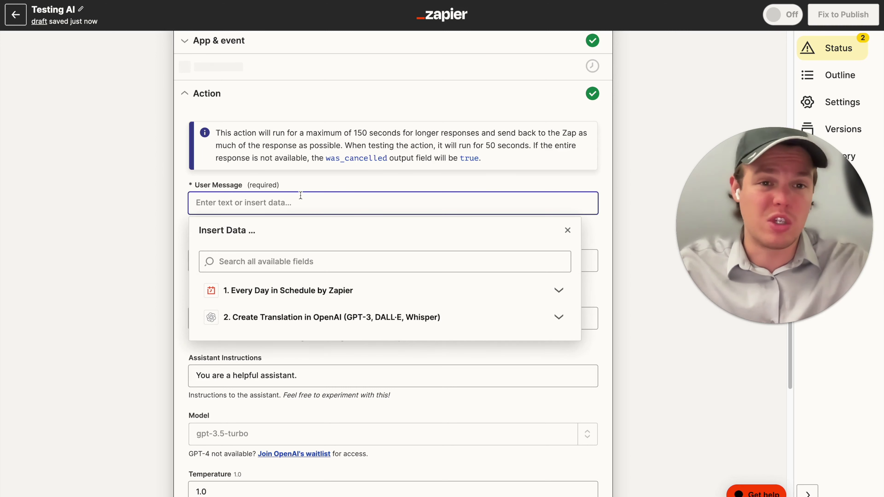
click(330, 289)
scroll(345, 352, down, 1)
click(316, 399)
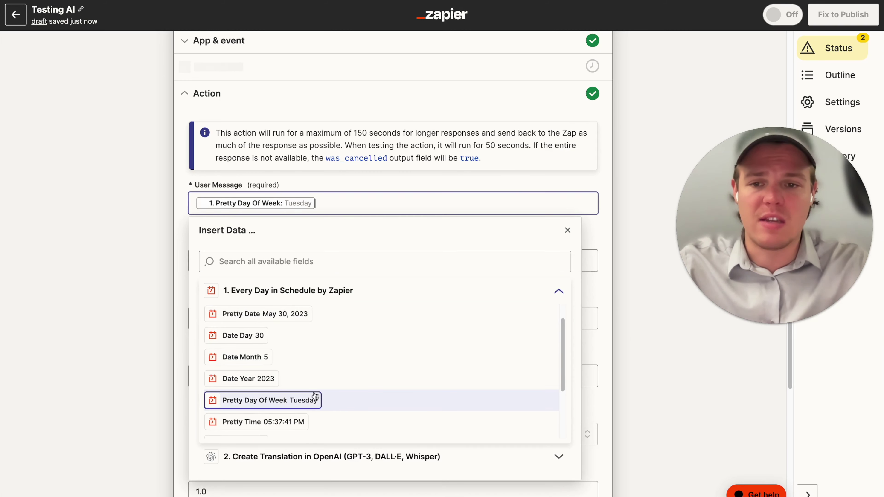
Step: Remove the Pretty Day Of Week value from the User Message, leaving the field empty
click(114, 203)
click(337, 202)
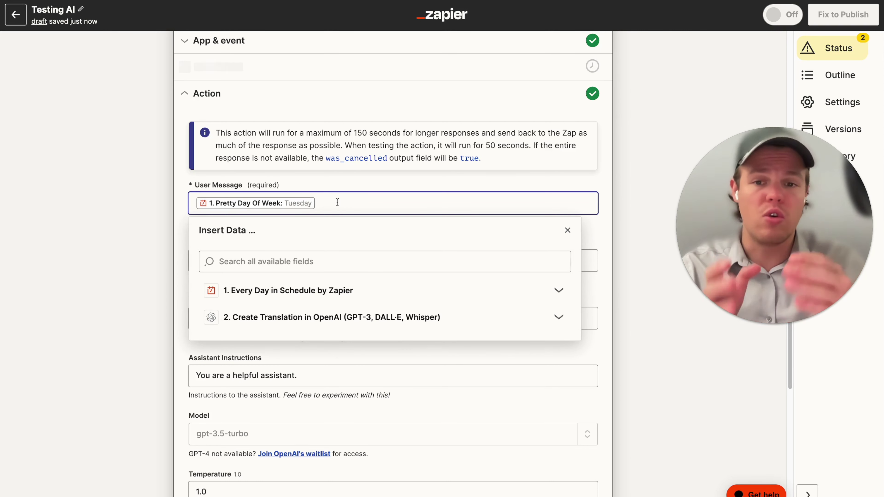
key(BackSpace)
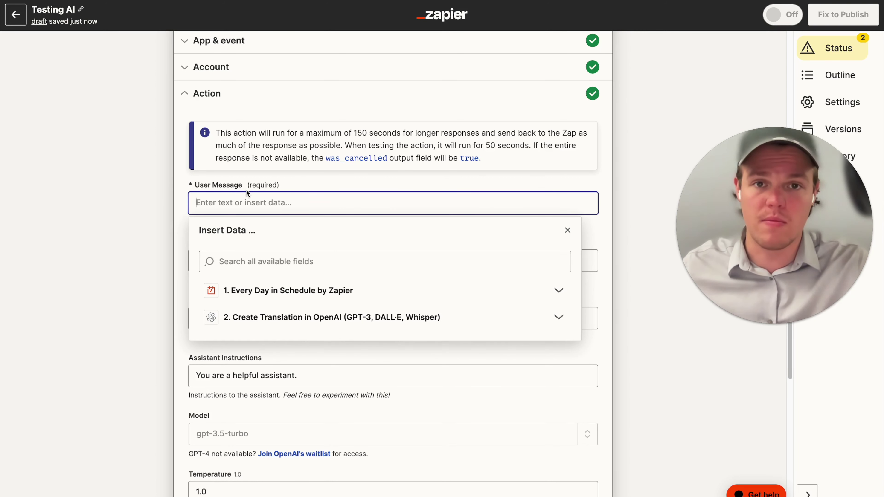
click(154, 204)
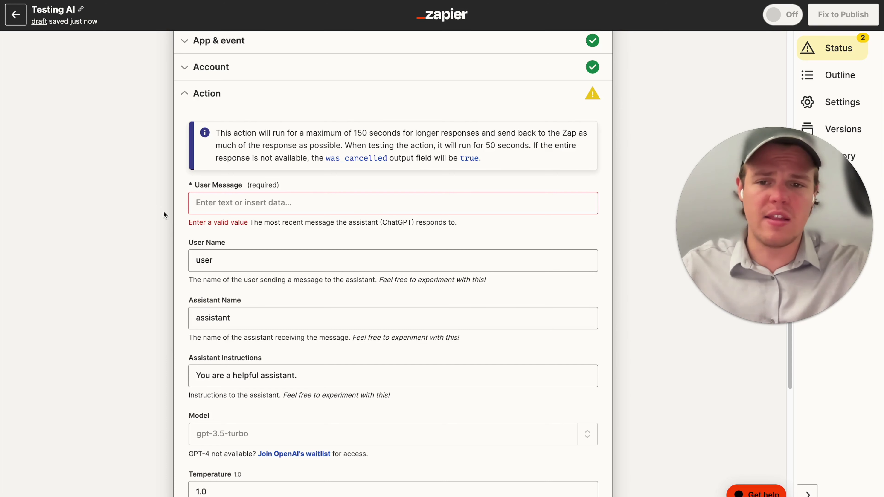
Step: Examine the User Name and Assistant Name settings of the ChatGPT action
scroll(177, 241, down, 1)
click(242, 241)
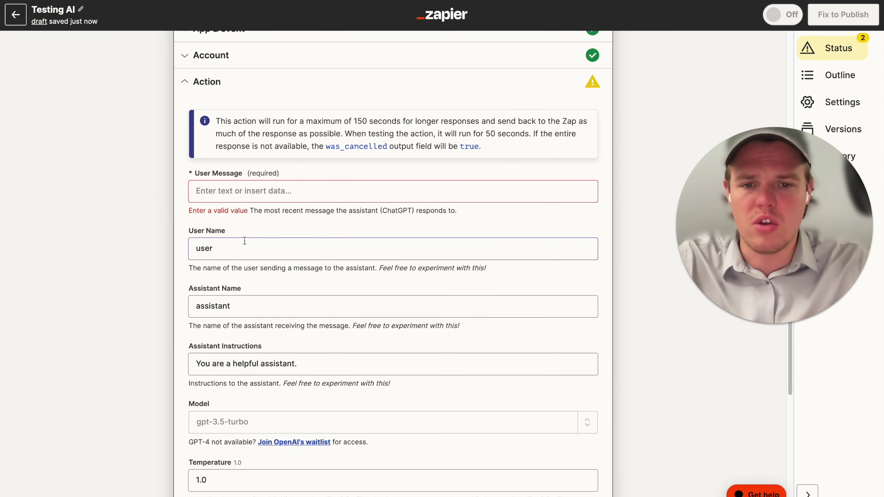
click(148, 244)
scroll(160, 252, down, 1)
scroll(160, 251, down, 1)
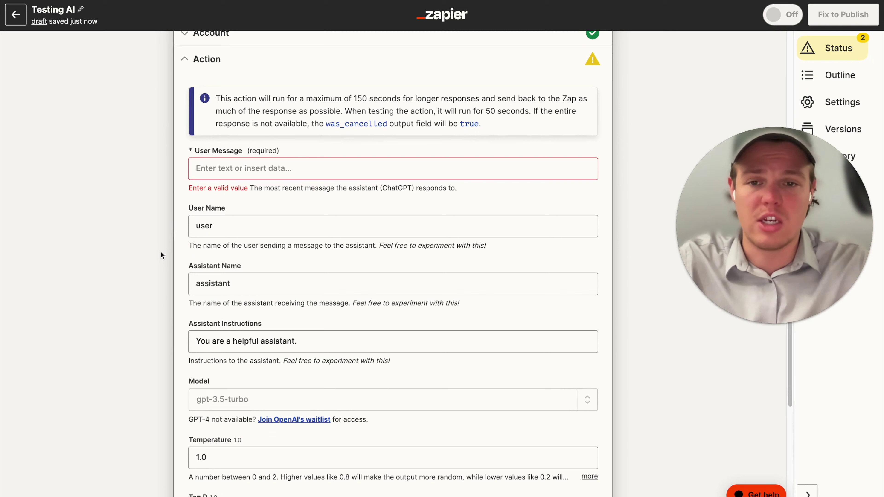
scroll(161, 254, down, 1)
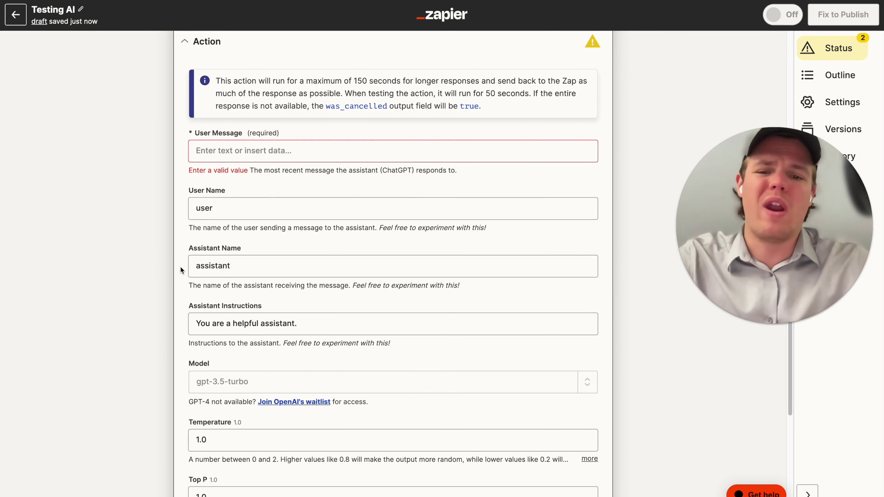
click(195, 269)
click(212, 214)
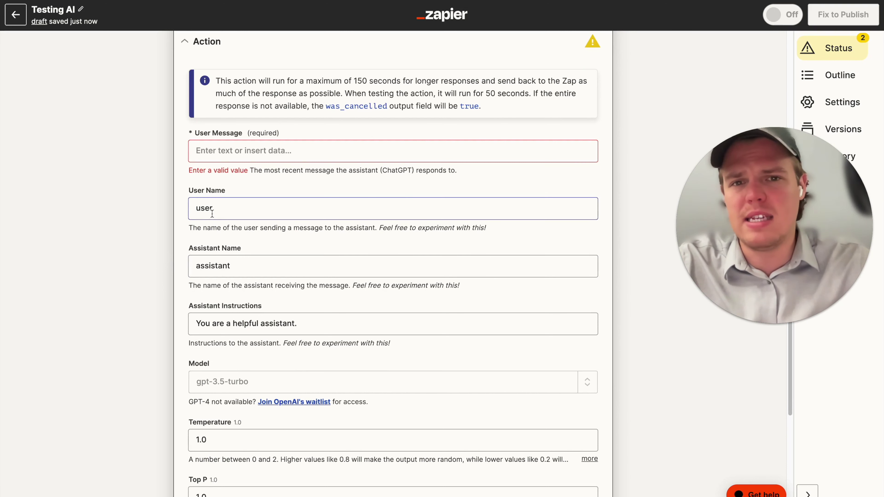
Step: Replace the Assistant Name with "bot 1"
click(214, 268)
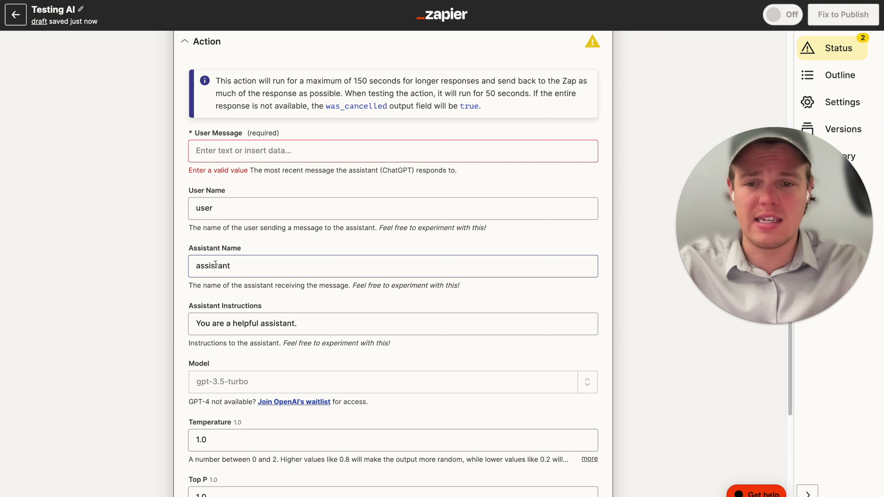
double_click(221, 268)
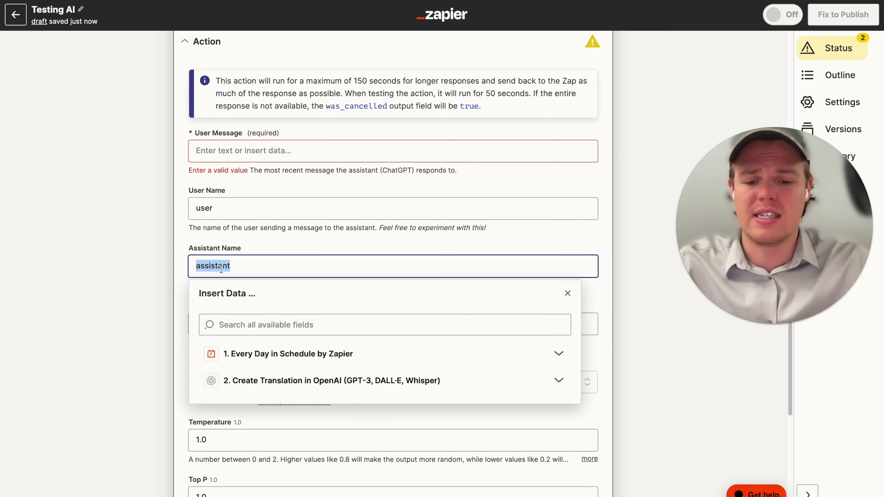
text(bot 1)
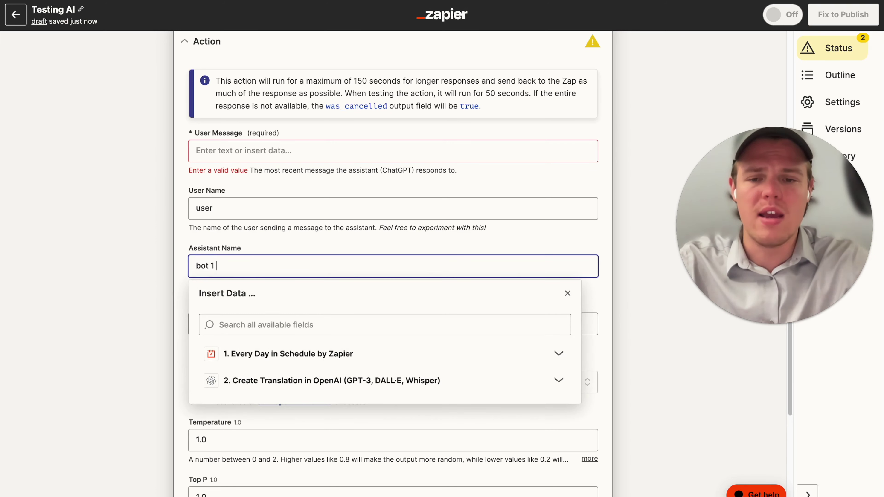
click(106, 292)
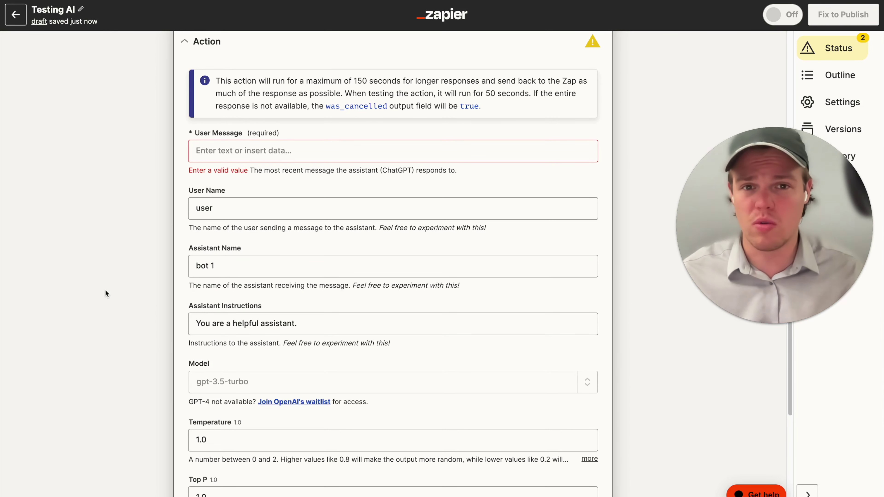
Step: Replace the Assistant Name with "assistant", correcting its spelling with the suggested word
triple_click(208, 268)
text(assitant)
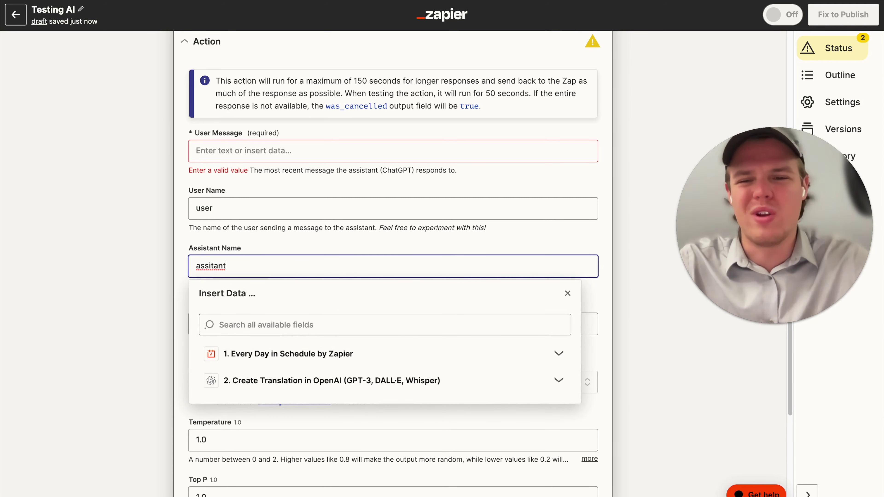
right_click(210, 259)
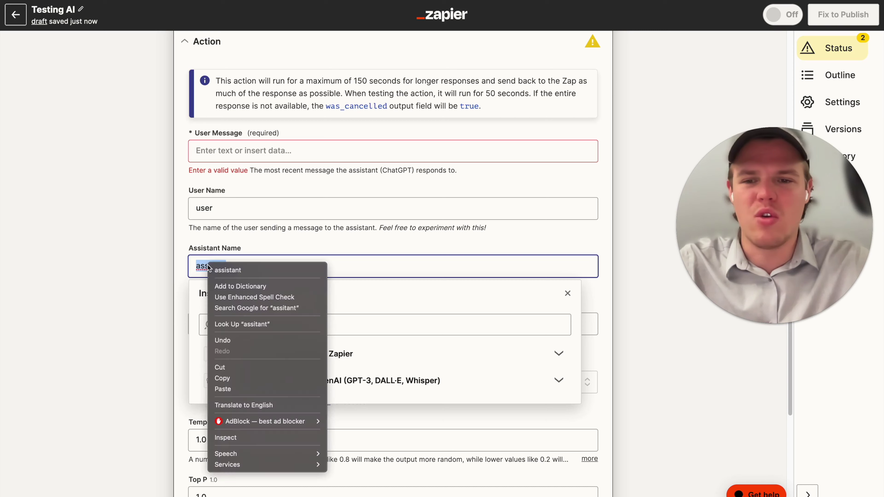
click(223, 270)
Step: Change the Assistant Instructions of the ChatGPT action to "You are a SEO blog writer."
scroll(150, 267, down, 3)
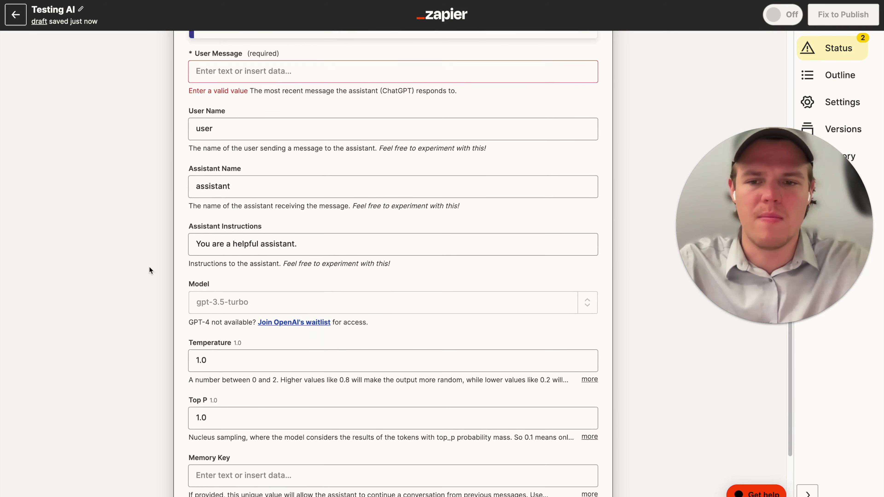
click(315, 247)
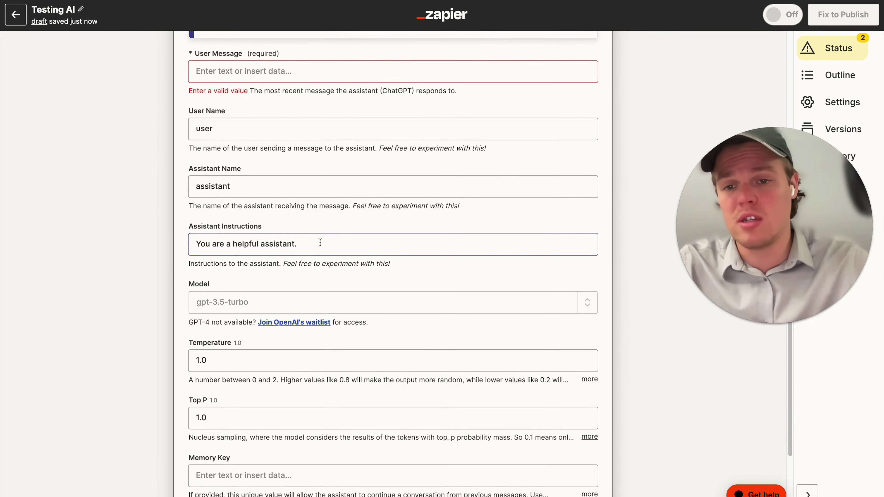
click(320, 243)
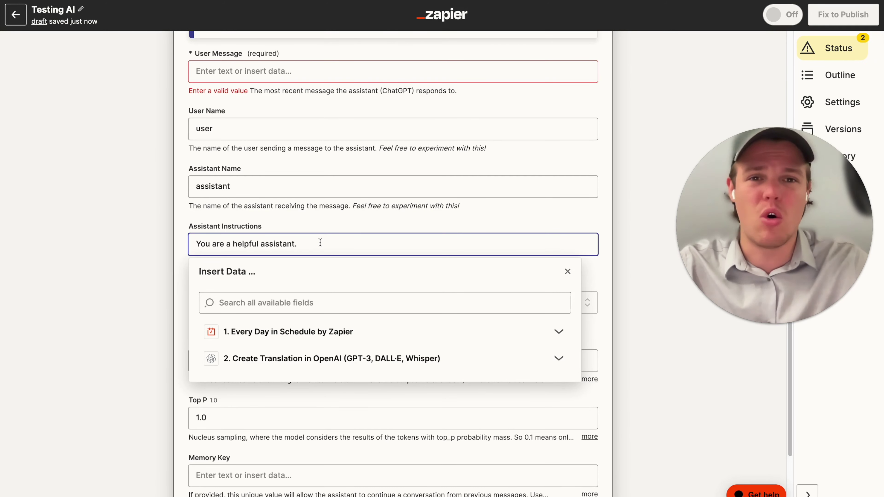
scroll(313, 237, up, 2)
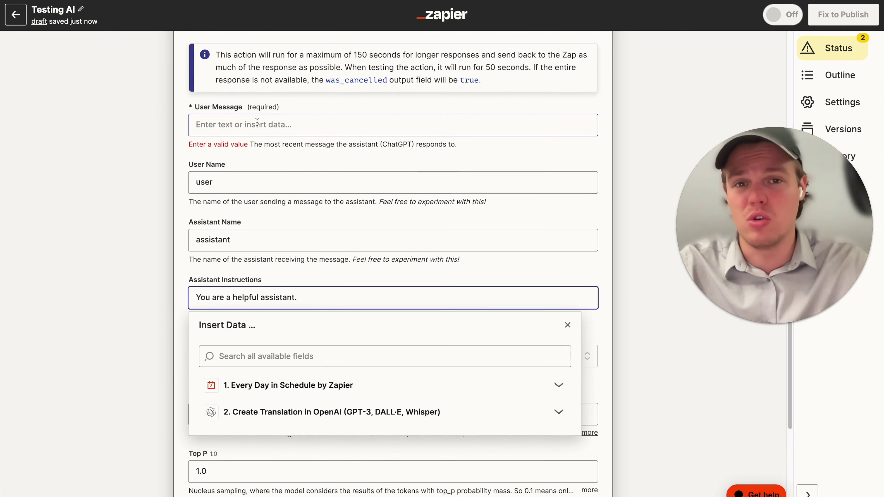
click(159, 152)
scroll(160, 152, down, 3)
click(318, 219)
scroll(315, 224, up, 1)
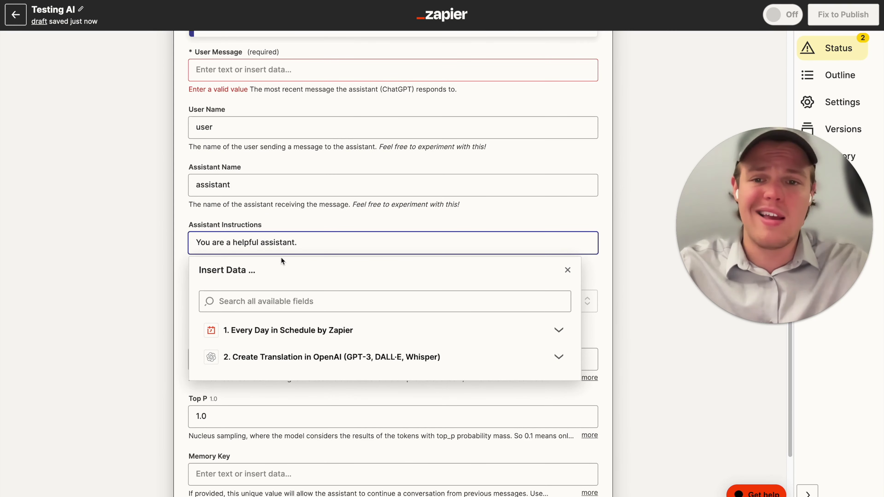
drag(303, 244, 235, 243)
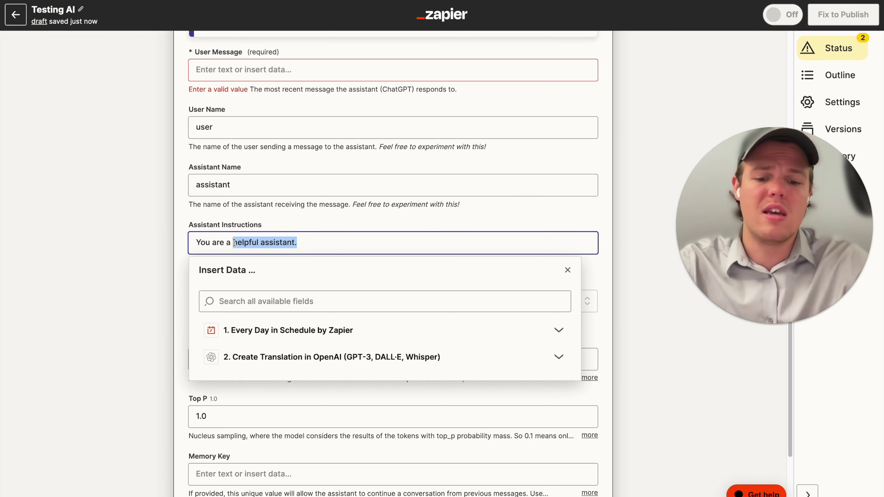
text(SEO blog w)
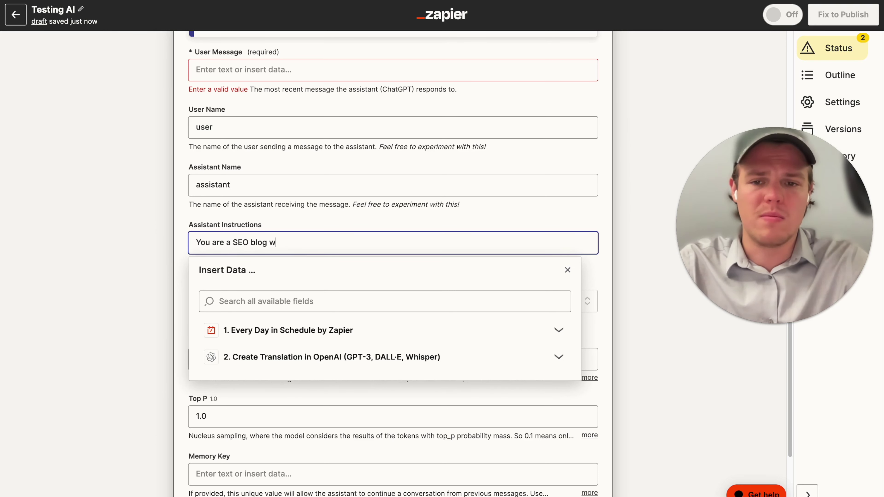
text(riter.)
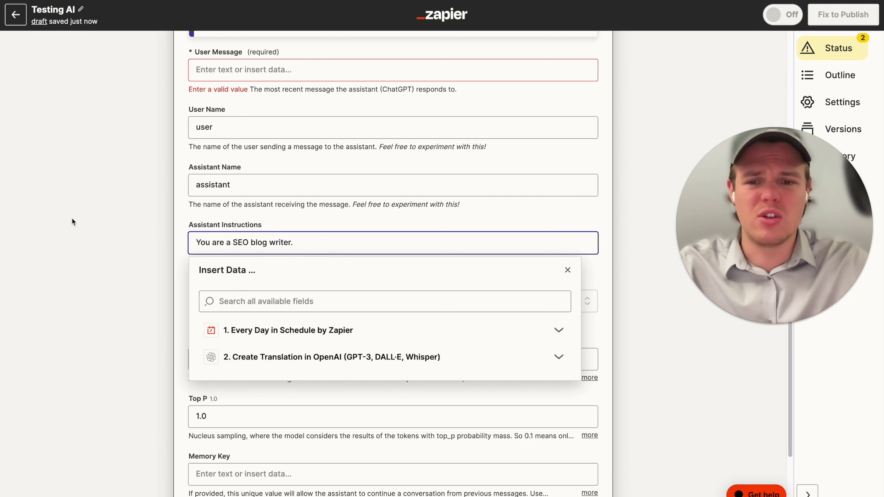
click(99, 223)
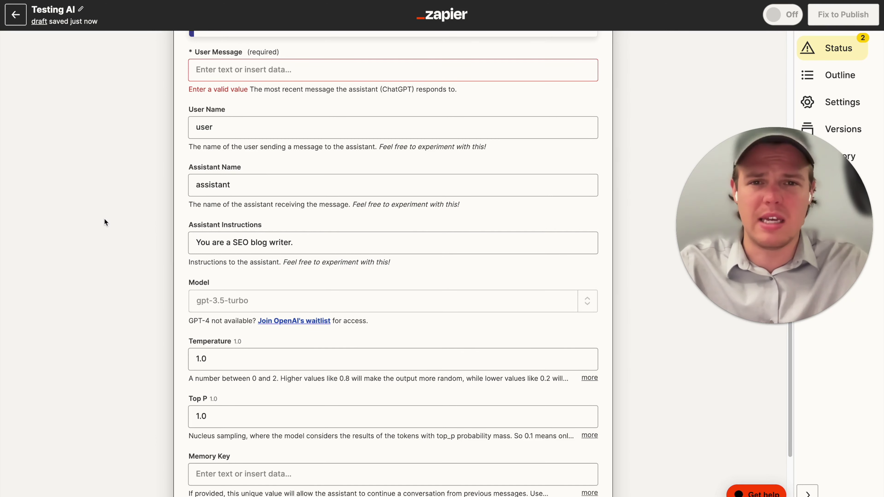
Step: Examine the Assistant Instructions, Model and Temperature settings of the ChatGPT action
scroll(105, 218, up, 2)
scroll(169, 183, down, 4)
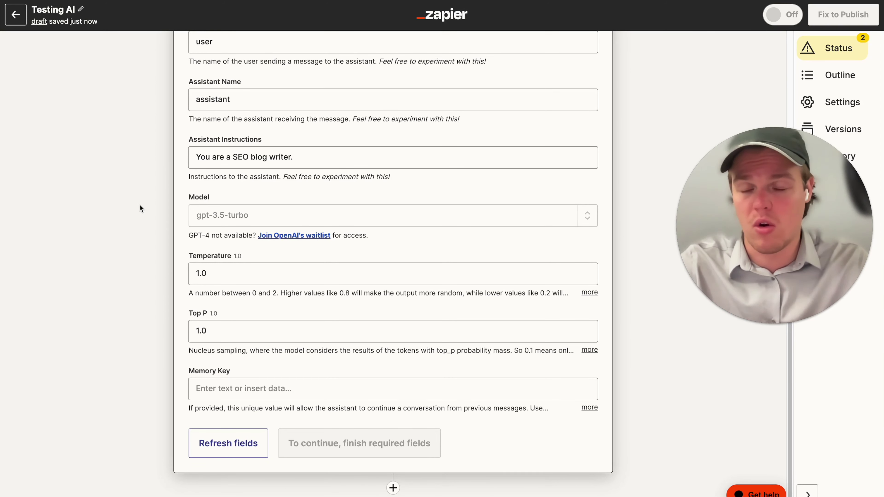
scroll(139, 206, up, 4)
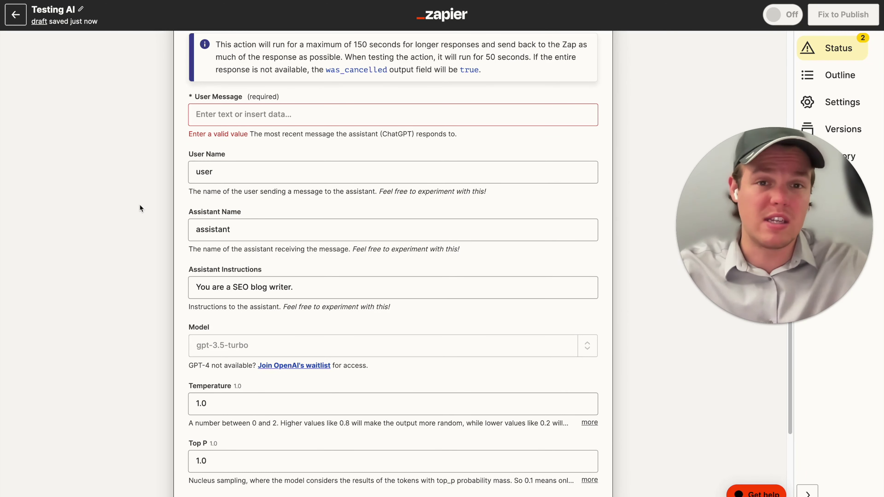
scroll(139, 208, down, 3)
click(239, 203)
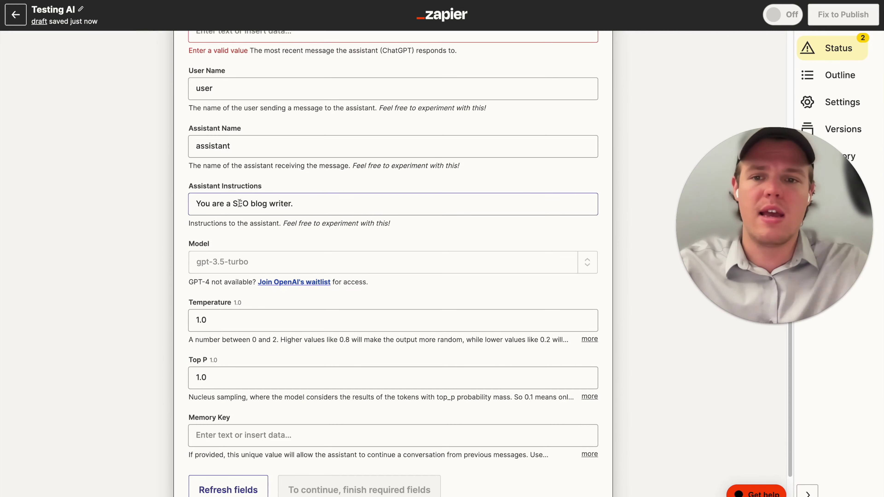
scroll(75, 236, down, 2)
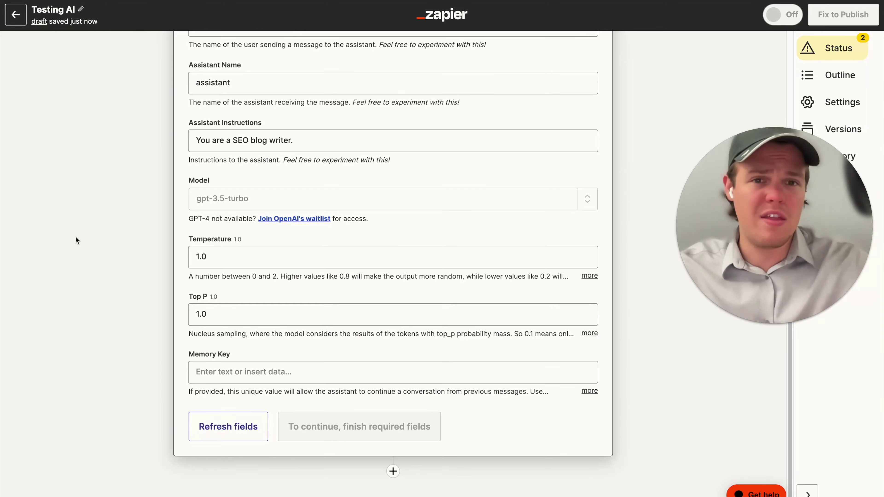
scroll(75, 237, down, 1)
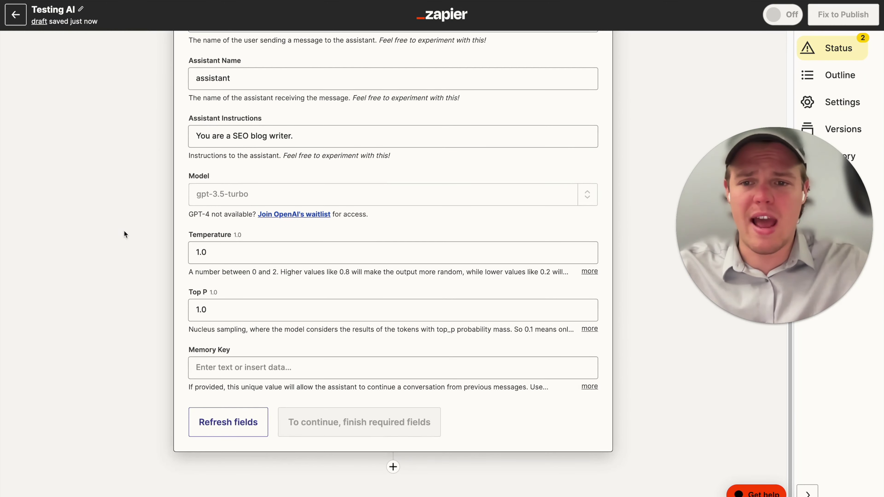
click(253, 194)
click(211, 227)
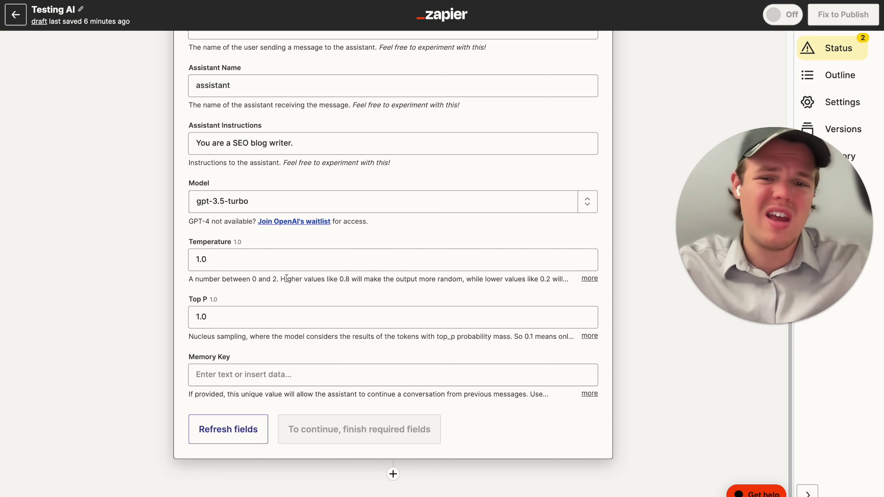
Step: Expand the full Top P description and inspect the Memory Key field's insertable data from the earlier Zap steps
scroll(148, 293, down, 1)
scroll(148, 292, down, 1)
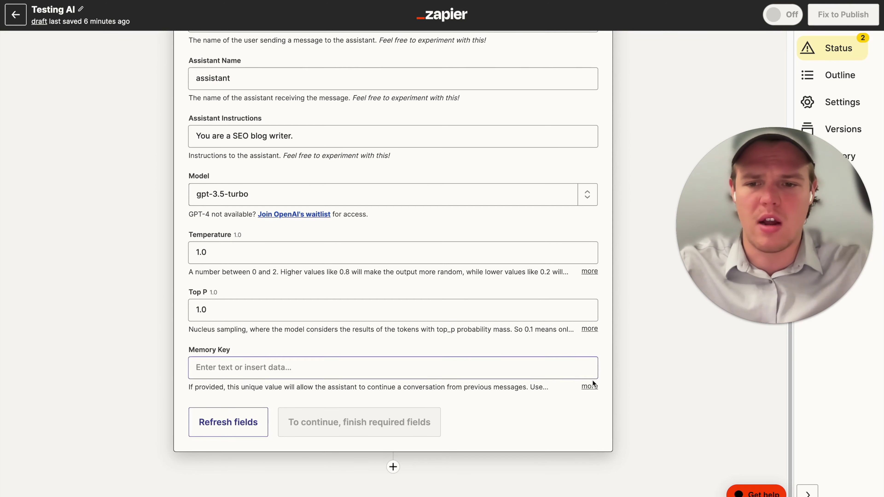
click(590, 329)
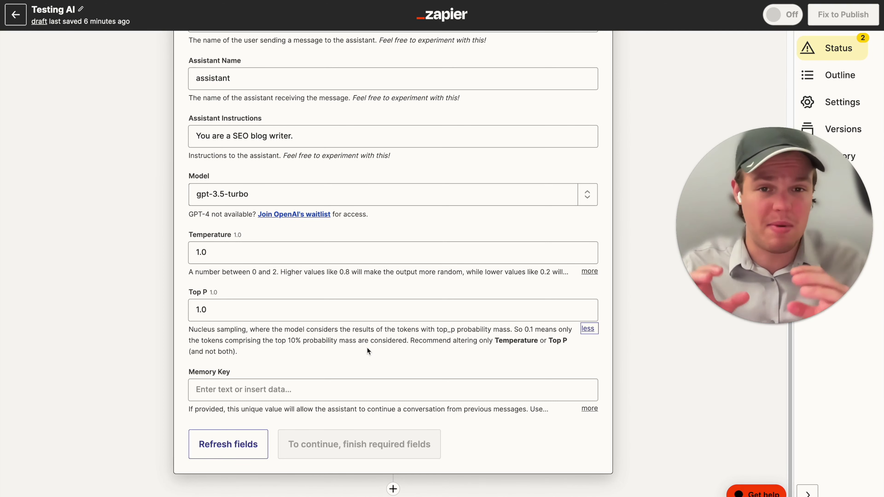
scroll(366, 347, down, 1)
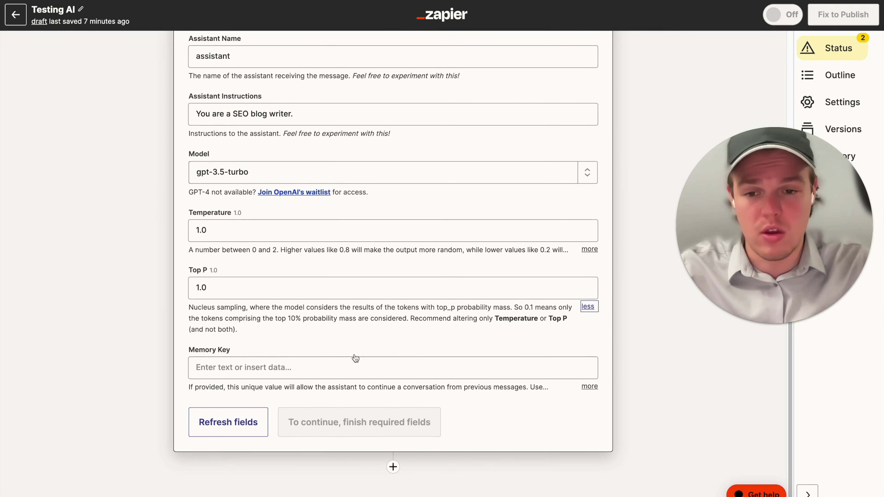
click(346, 369)
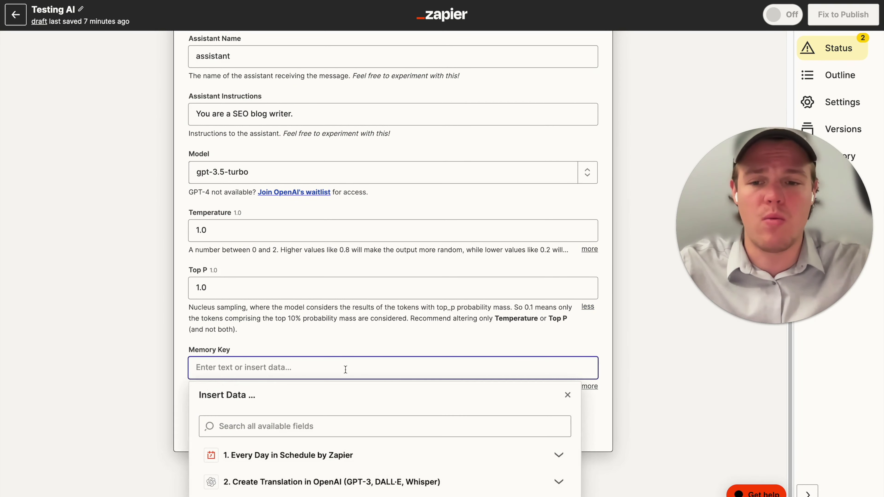
scroll(345, 360, up, 15)
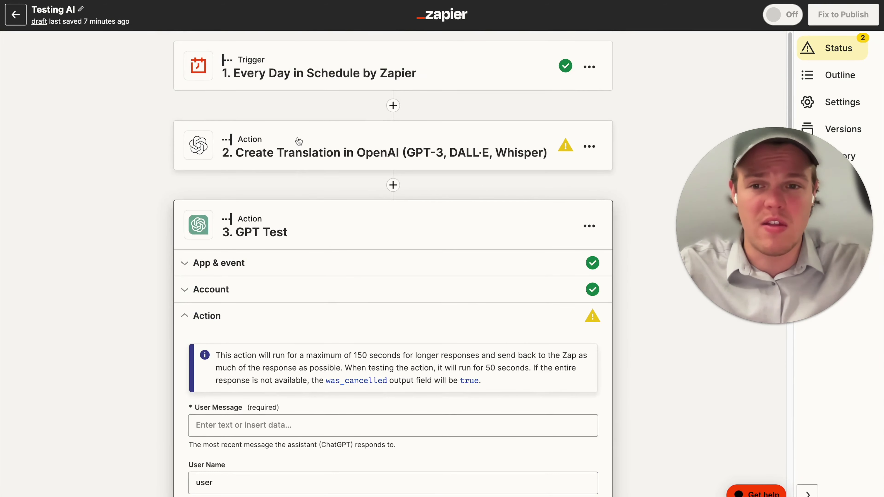
scroll(335, 245, down, 15)
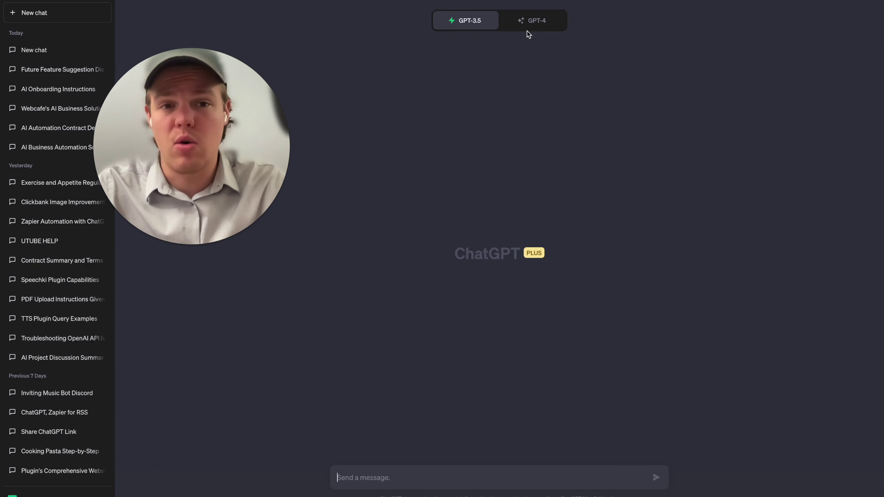
Step: Switch to a new ChatGPT chat and send the prompt "Generate 5 captions for a compnay that sells dog products"
click(366, 475)
text(Gner)
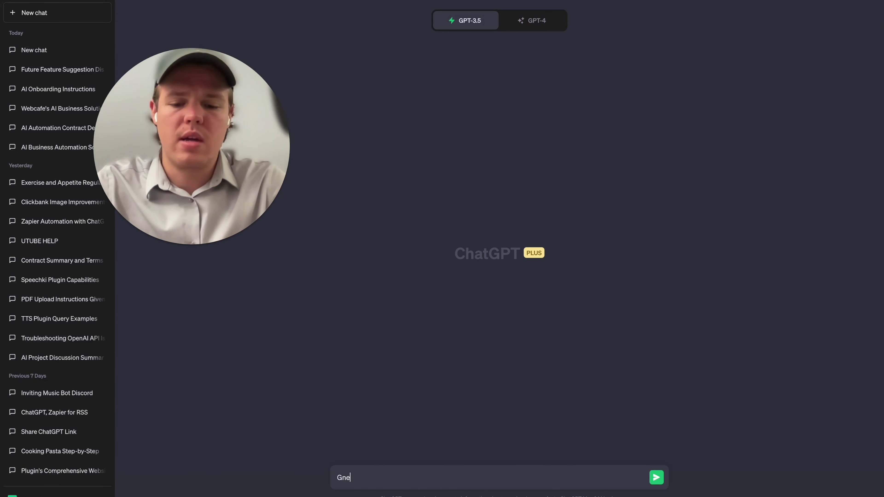
key(BackSpace)
key(BackSpace)
key(BackSpace)
text(ener)
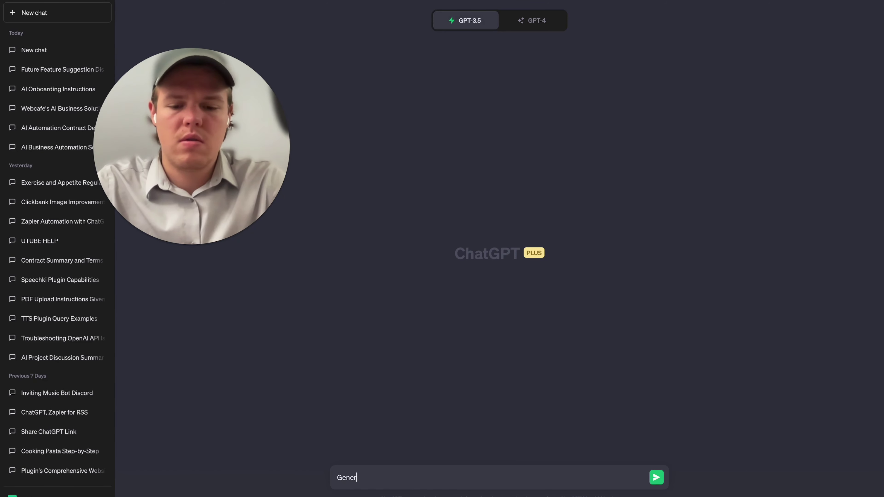
text(ate 5 c)
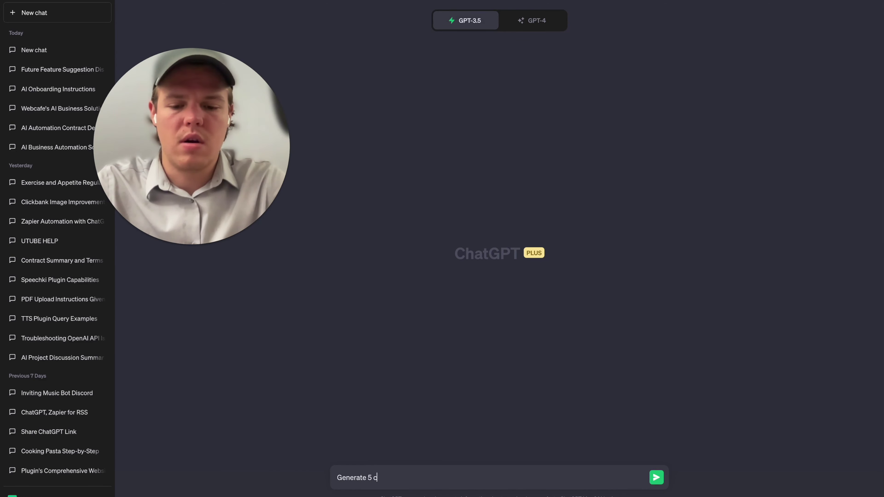
text(aptions for a comp)
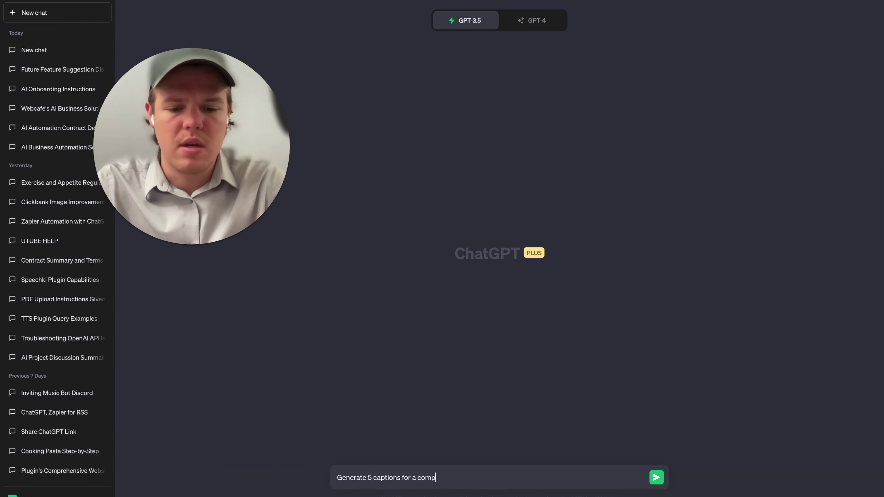
text(nay that sells dog products)
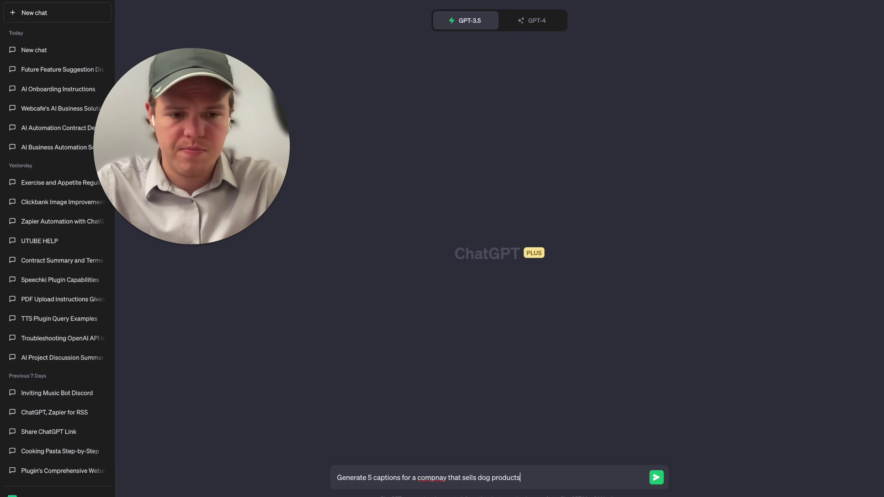
key(Return)
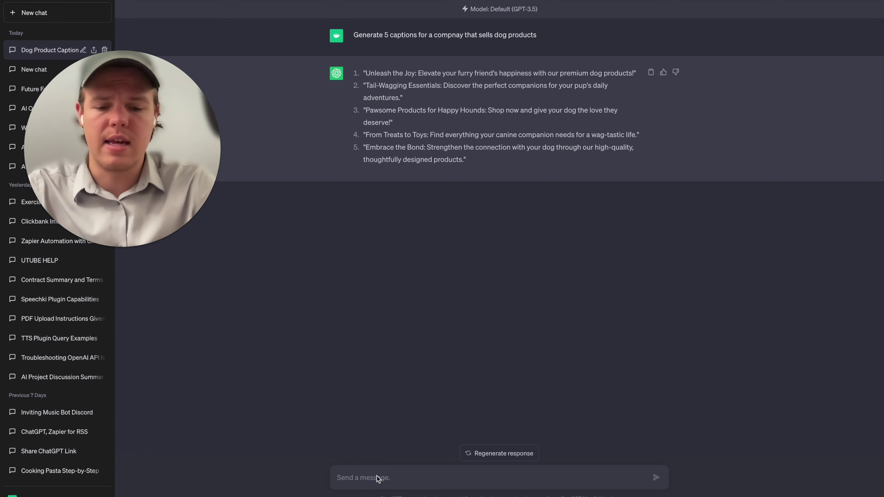
Step: Send the follow-up message "Each caption have emoji" in the dog products conversation
text(Each captio)
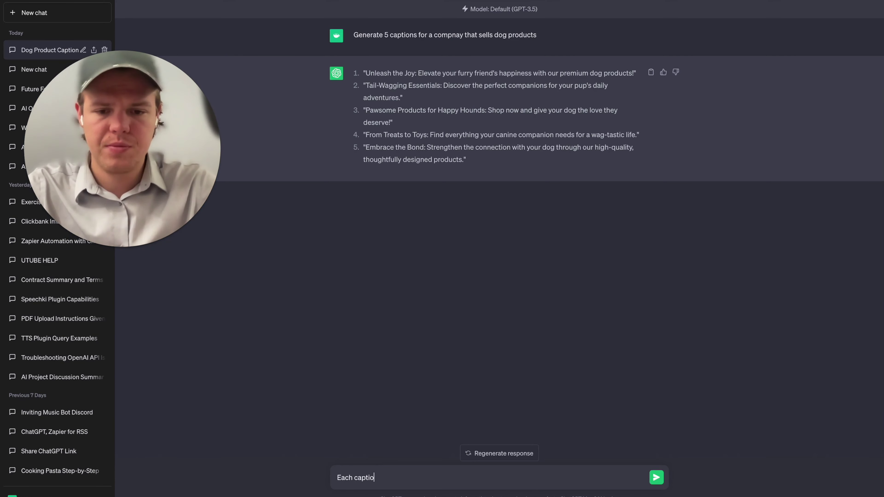
text(n have emoji)
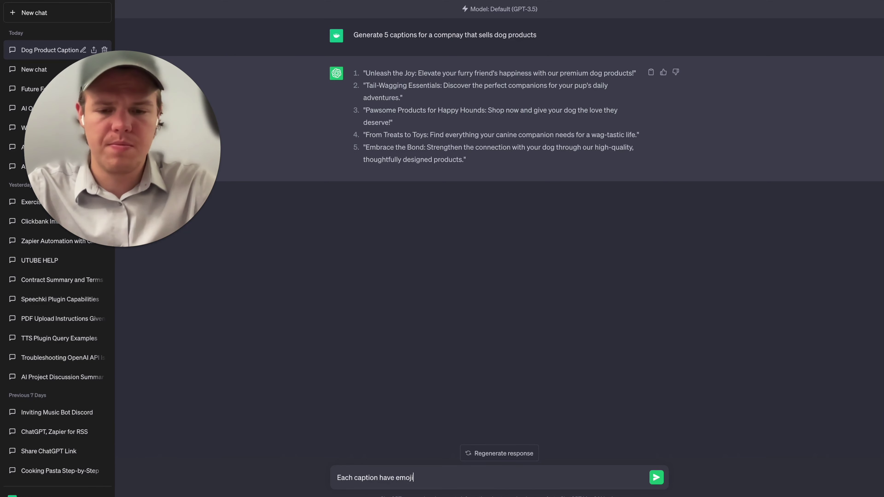
key(Return)
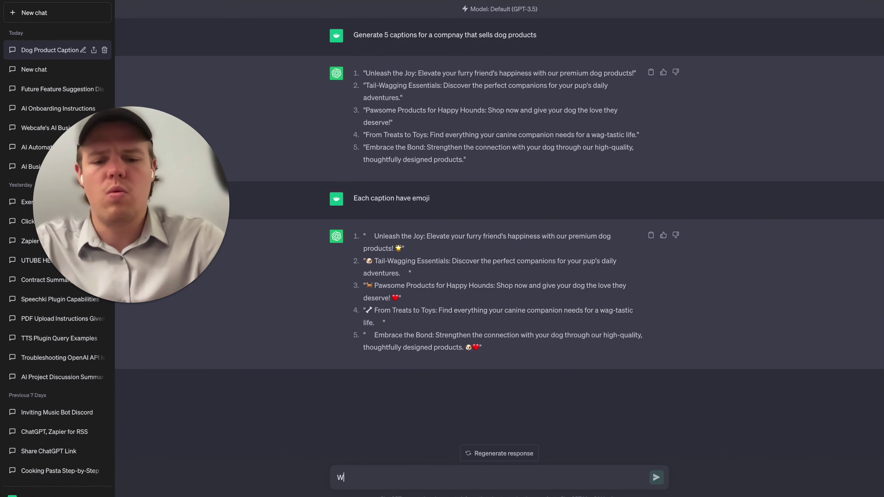
Step: Ask ChatGPT "What was the first caption you generated" in the same conversation
click(442, 487)
text(What was the f)
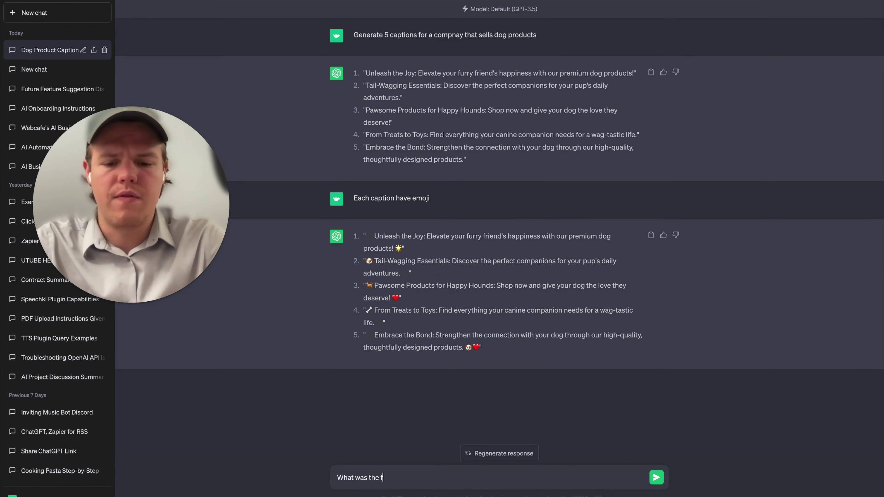
text(irst caption you )
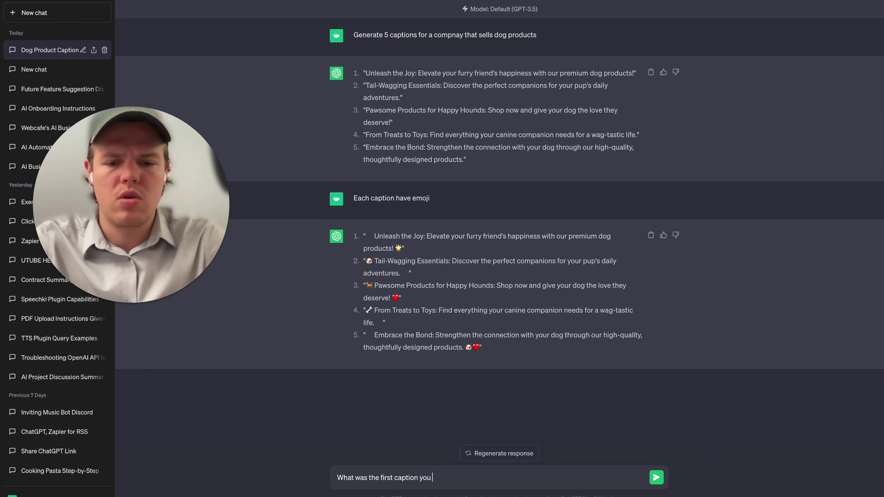
text(generated)
key(Return)
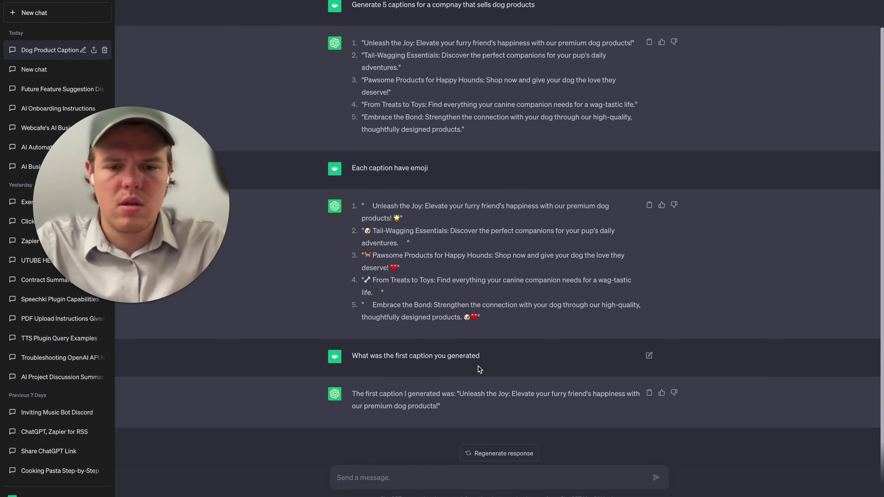
Step: Review the dog products conversation, comparing the first generated caption with ChatGPT's answer to the last question
scroll(479, 367, up, 2)
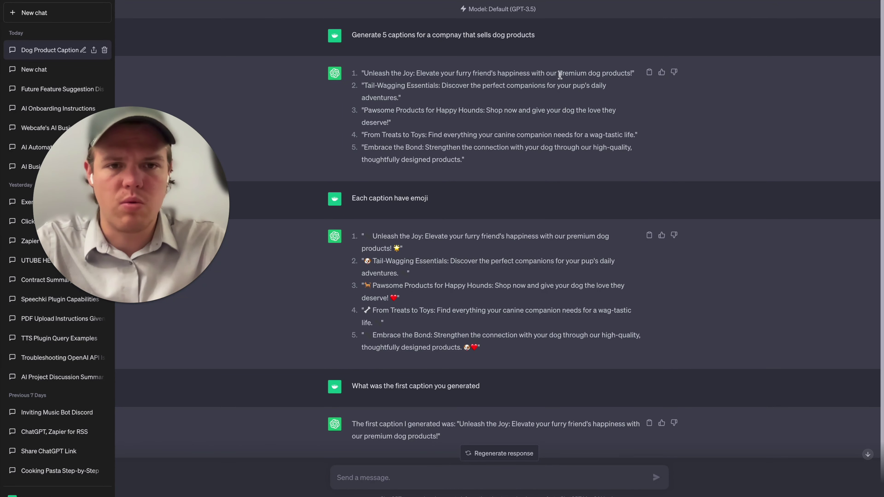
scroll(606, 81, down, 1)
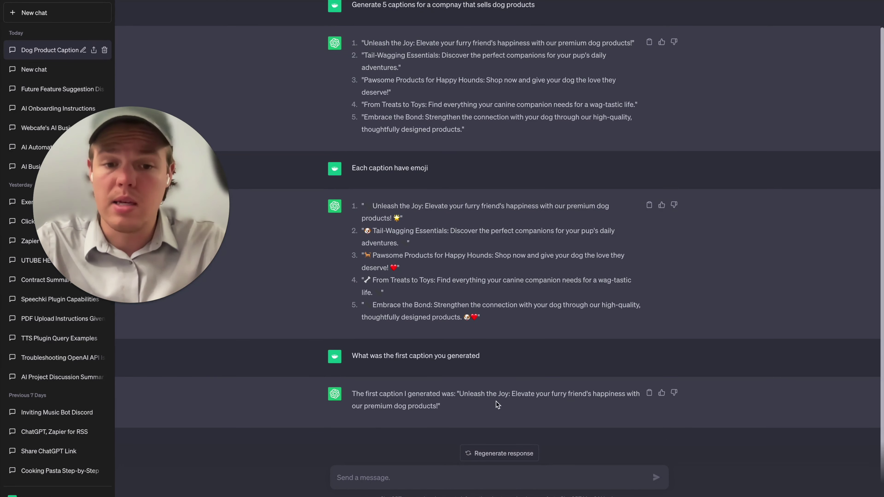
scroll(511, 397, up, 1)
scroll(518, 399, down, 1)
scroll(517, 399, up, 1)
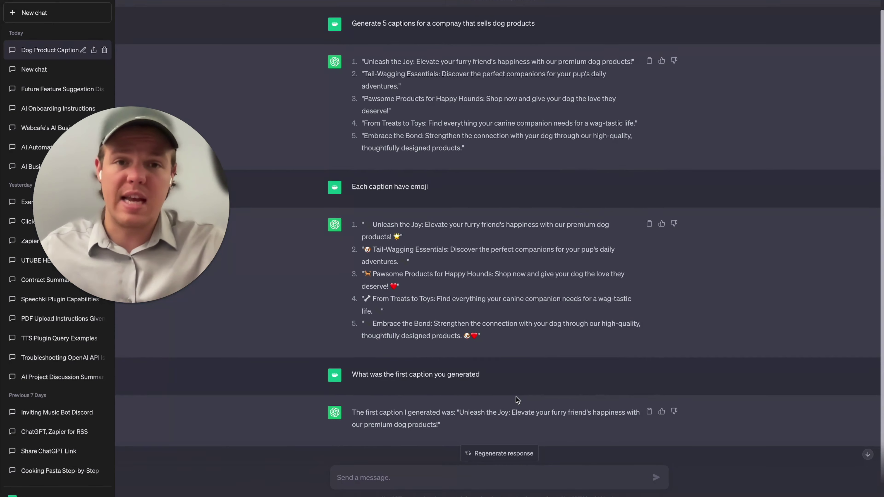
scroll(518, 399, up, 1)
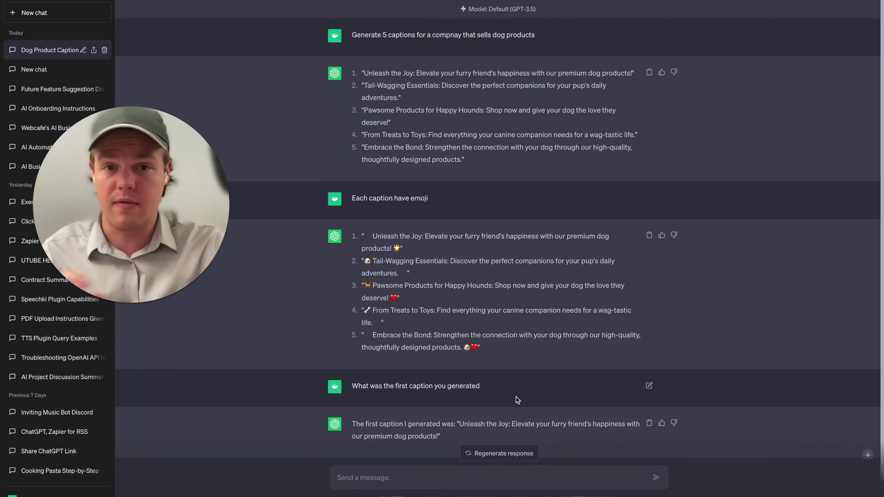
scroll(517, 400, down, 1)
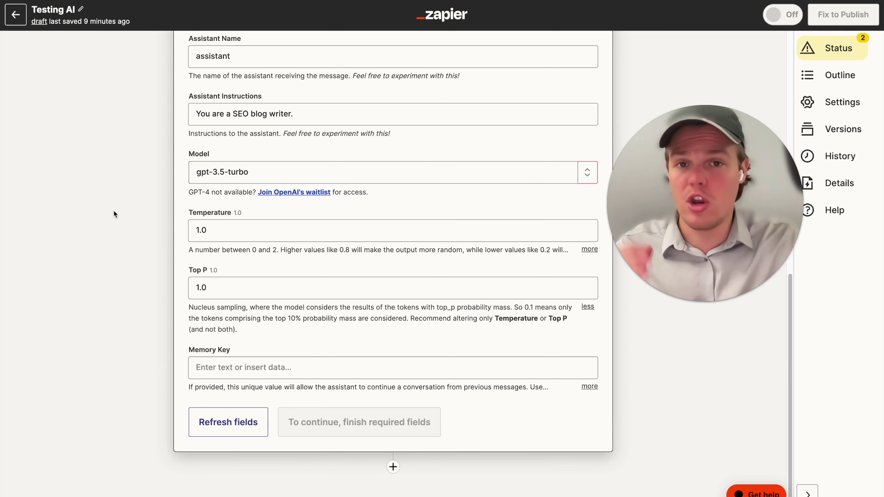
Step: Switch to the Zapier Zap, set the Memory Key to cap10 and expand that field's full description
click(282, 369)
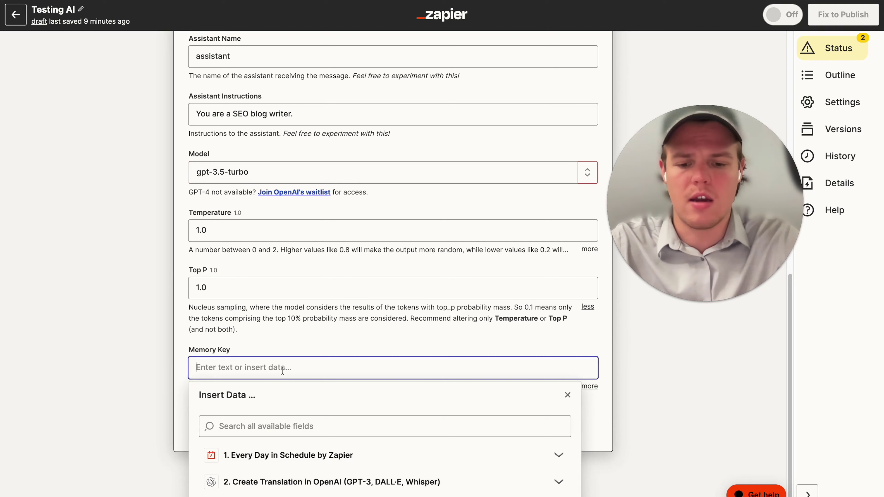
text(cap10)
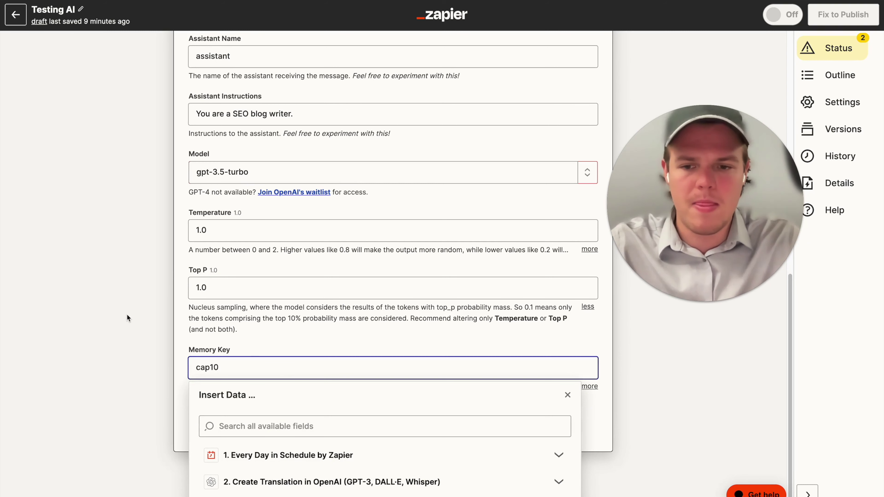
click(128, 316)
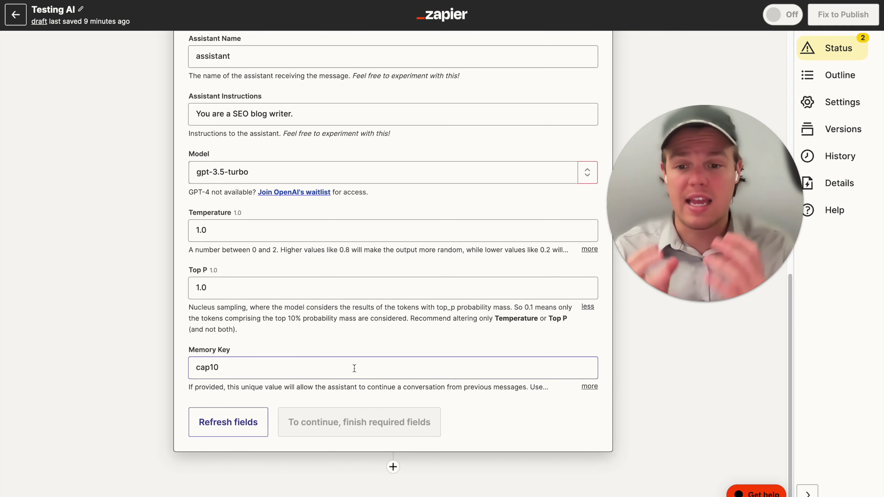
scroll(355, 368, up, 10)
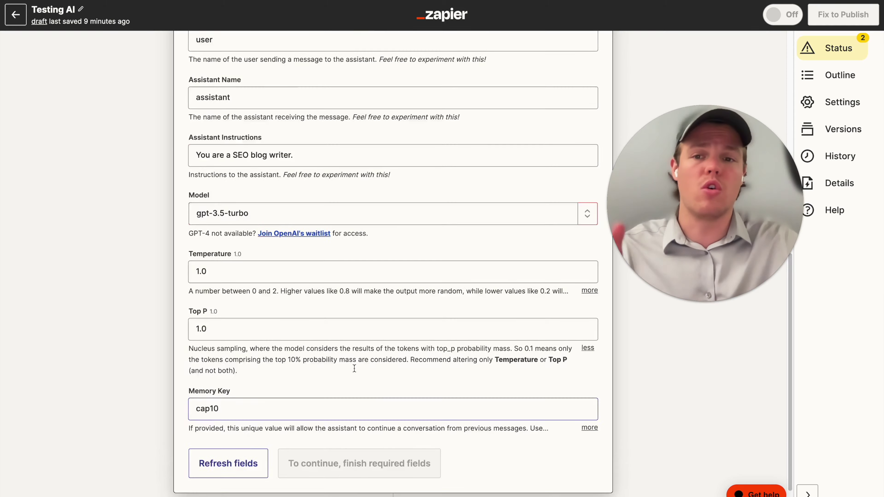
scroll(516, 361, down, 9)
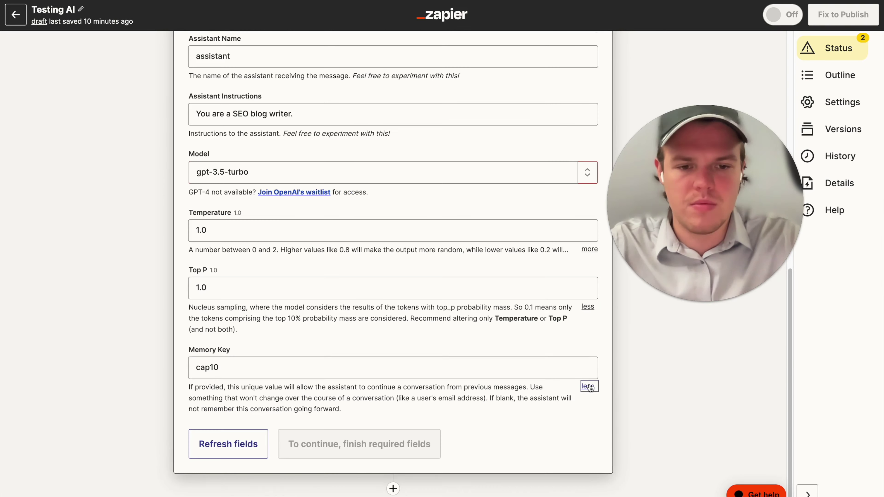
Step: Replace the Memory Key value with socialcap01
click(394, 352)
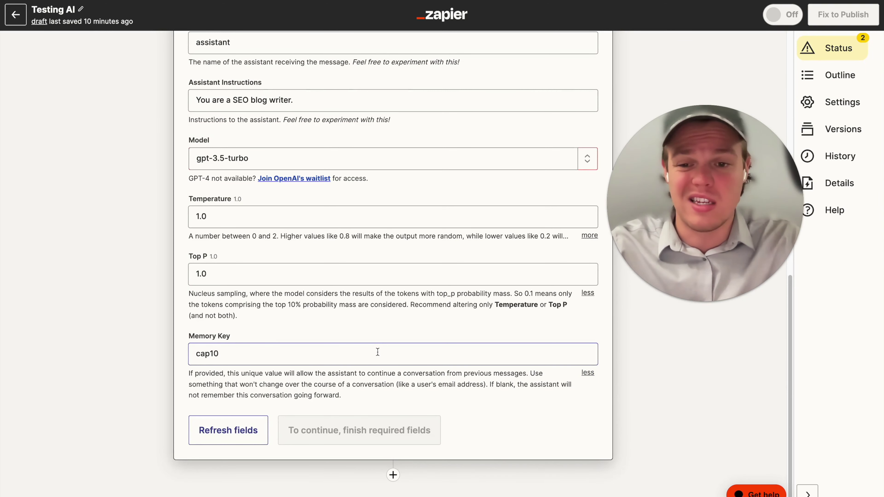
double_click(368, 355)
text(3432343)
key(ctrl+a)
key(BackSpace)
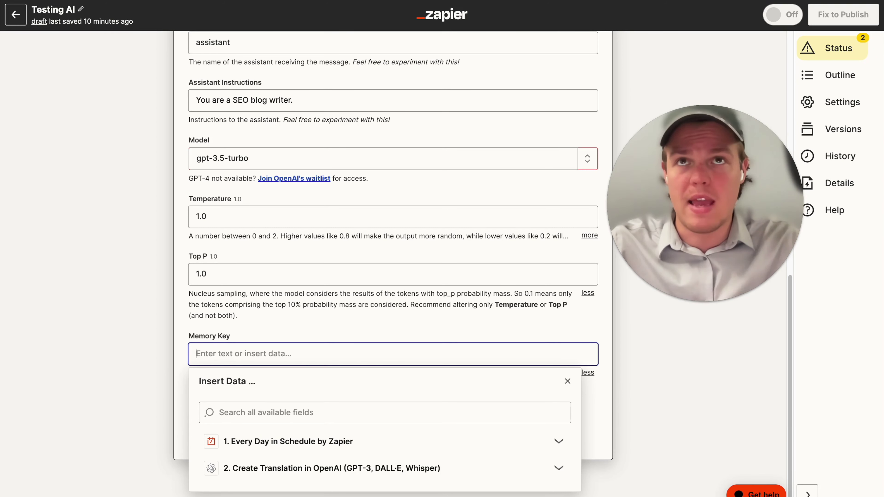
text(social)
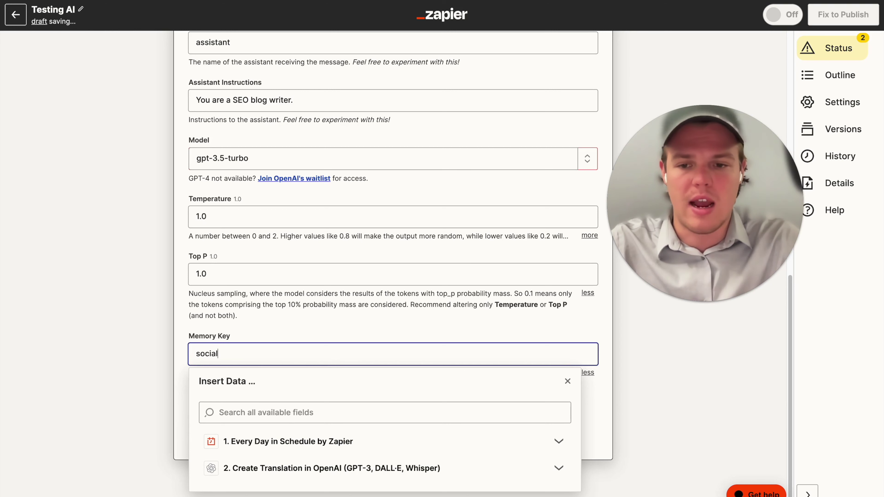
text(c)
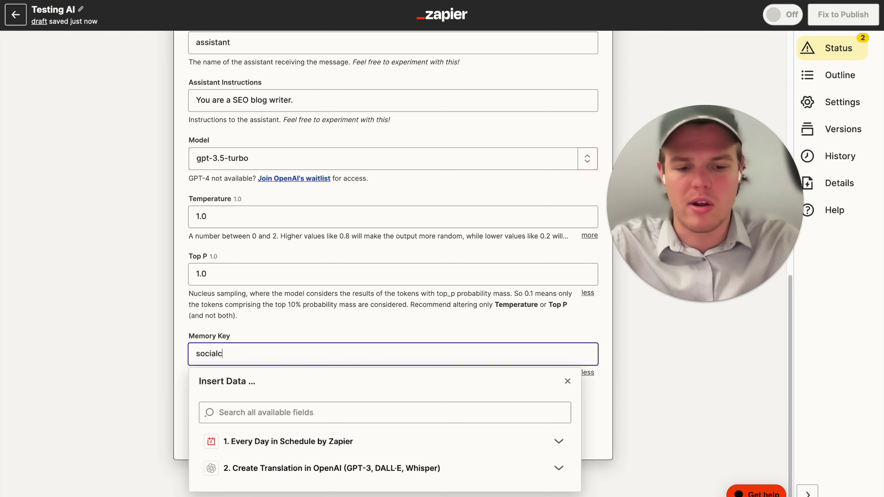
text(ap01)
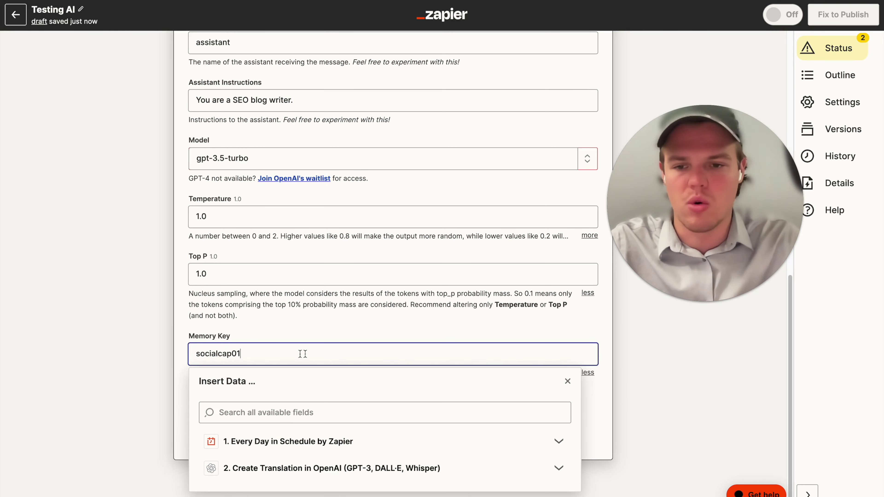
click(129, 325)
Step: Select gpt-3.5-turbo from the available options for the action's Model
scroll(112, 365, up, 1)
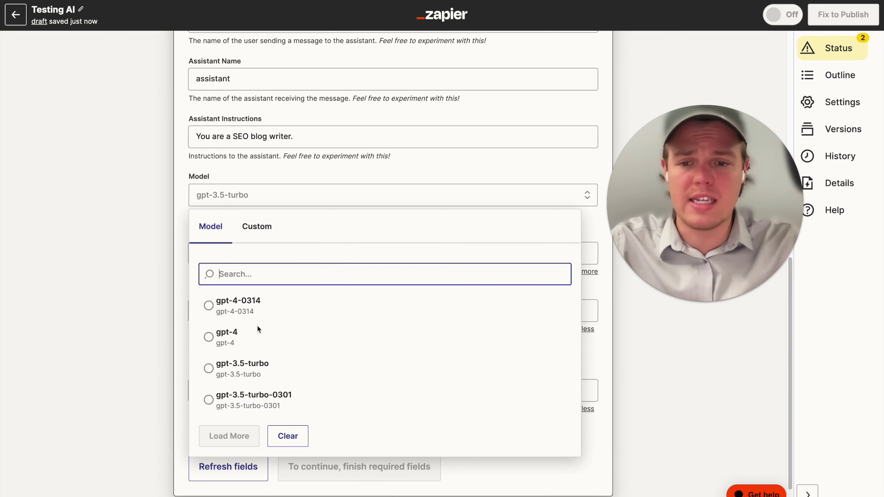
scroll(315, 341, down, 1)
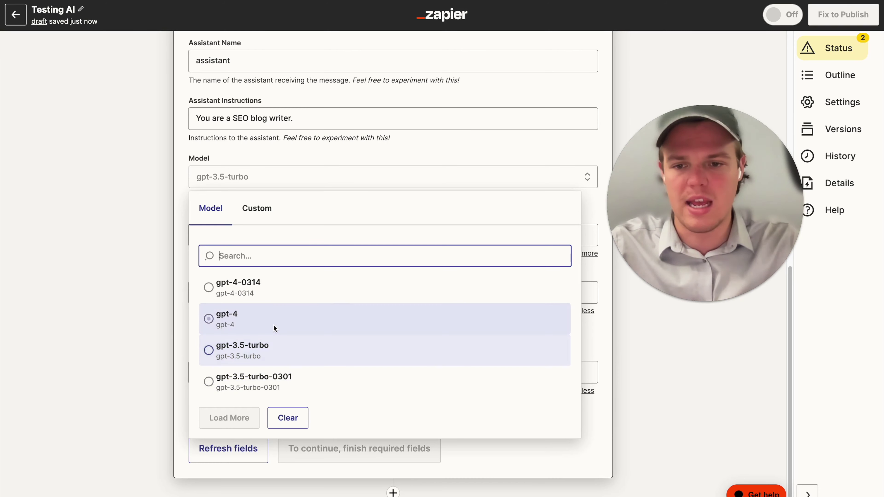
click(267, 348)
Step: Begin the User Message with the line "Context: ( )", leaving the parentheses empty, and add a new line below it
scroll(137, 234, up, 8)
scroll(138, 231, down, 2)
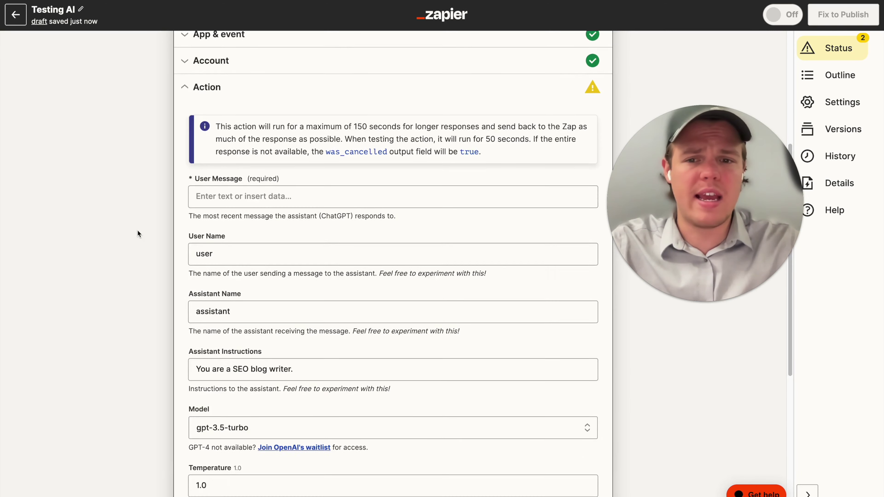
click(393, 180)
scroll(136, 285, up, 2)
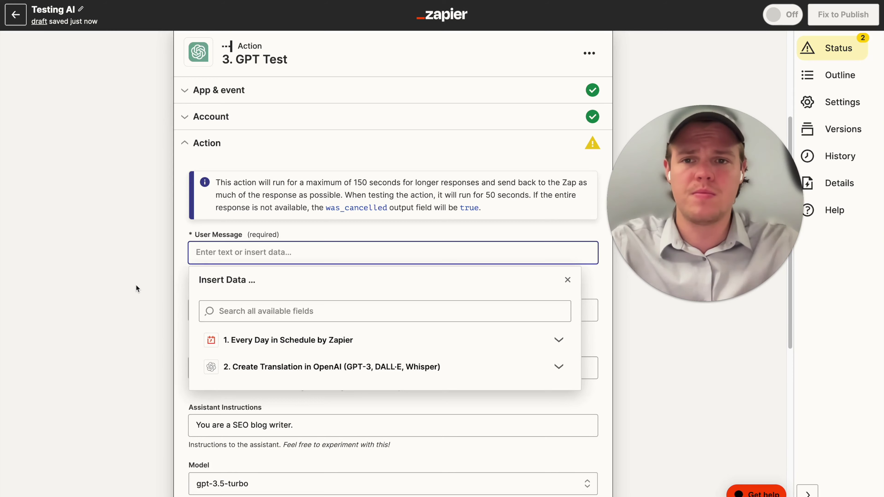
scroll(136, 288, up, 8)
scroll(136, 284, down, 6)
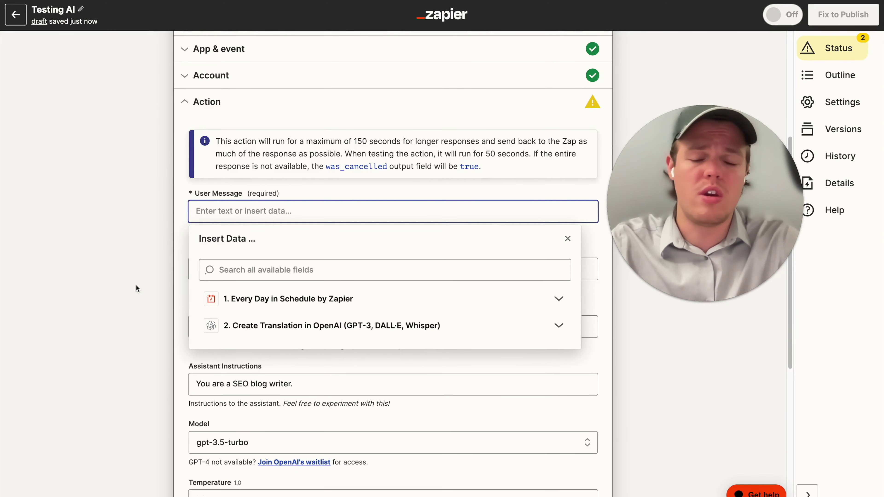
text(Context)
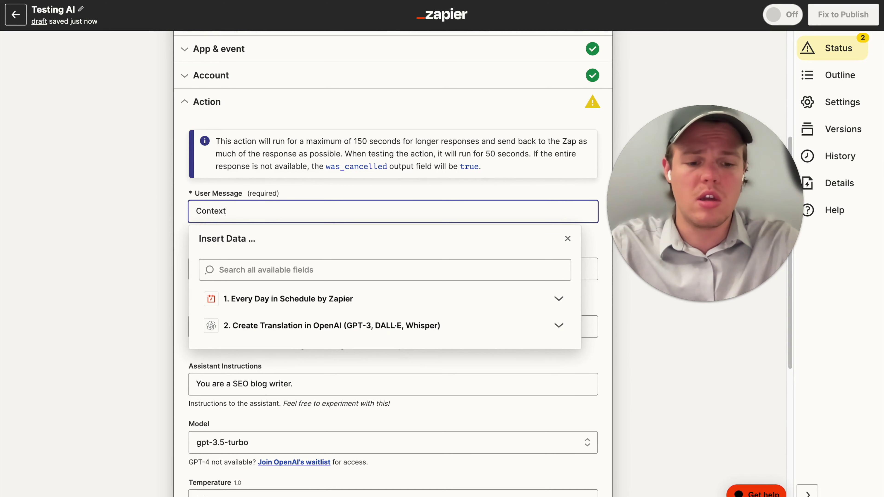
text(: ())
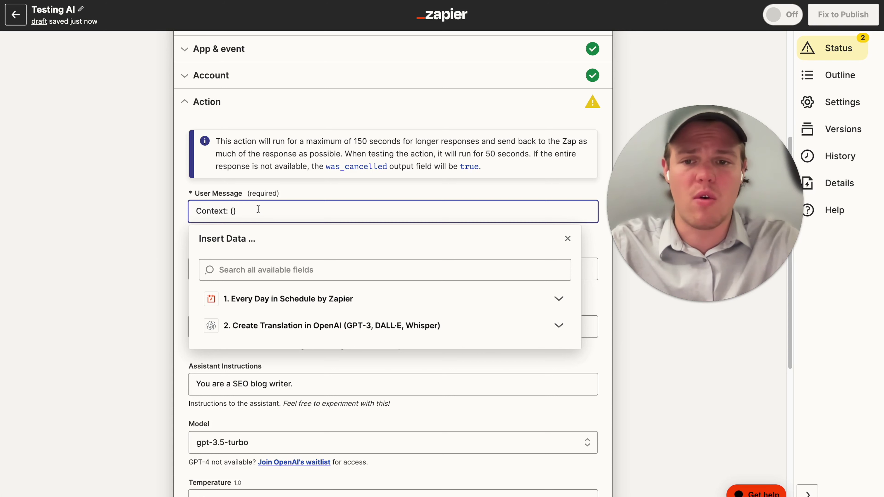
text(.)
key(BackSpace)
key(BackSpace)
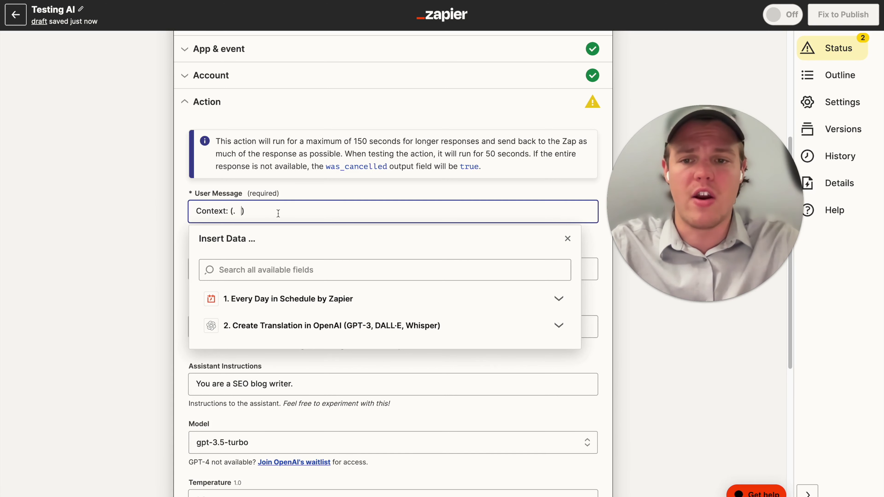
key(Return)
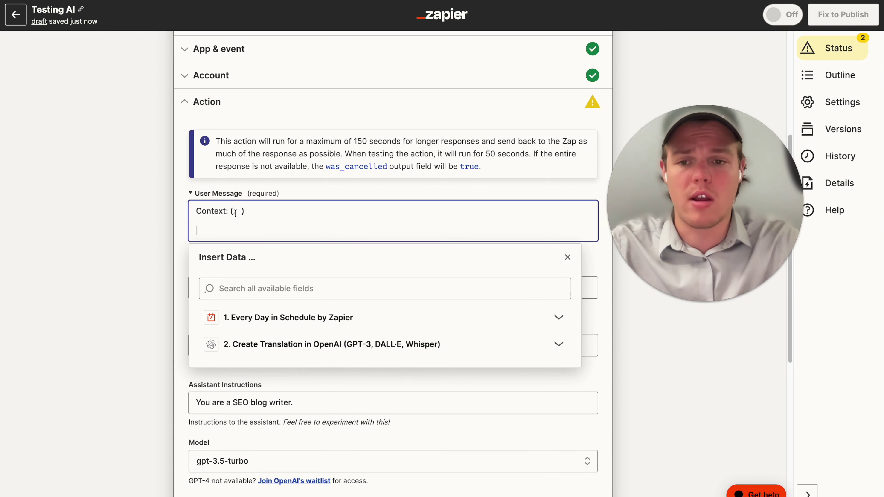
key(BackSpace)
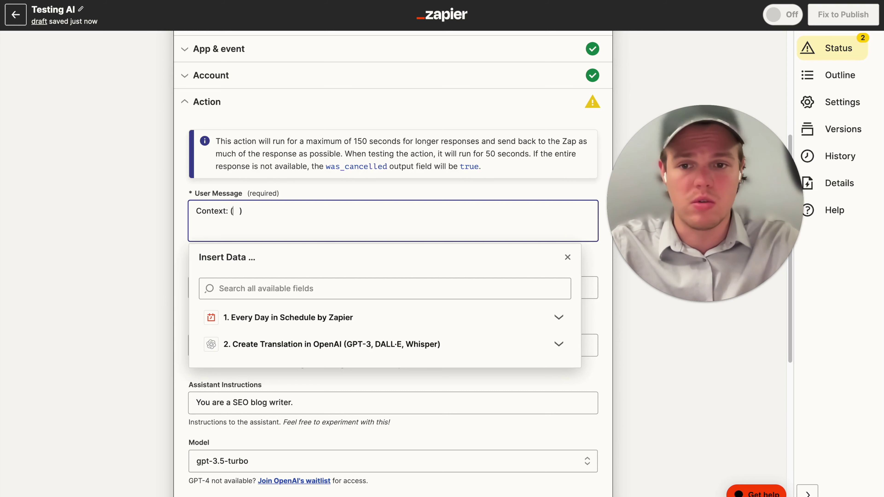
Step: Fill the Context parentheses in the User Message with "You are a customer support agent for Webcafe AI"
text(YUou)
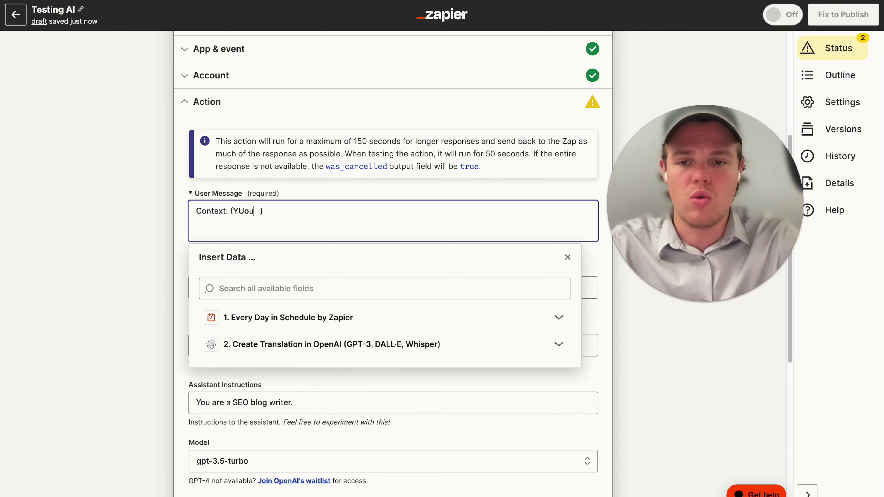
key(BackSpace)
key(BackSpace)
text(ou are a)
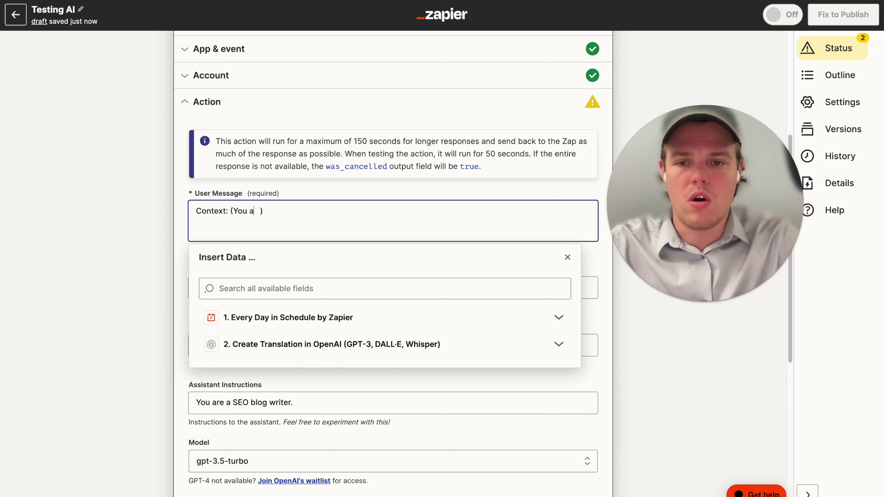
text( secu)
key(BackSpace)
key(BackSpace)
key(BackSpace)
key(BackSpace)
text(customer)
key(BackSpace)
key(BackSpace)
key(BackSpace)
key(BackSpace)
key(BackSpace)
text(tomer support agen)
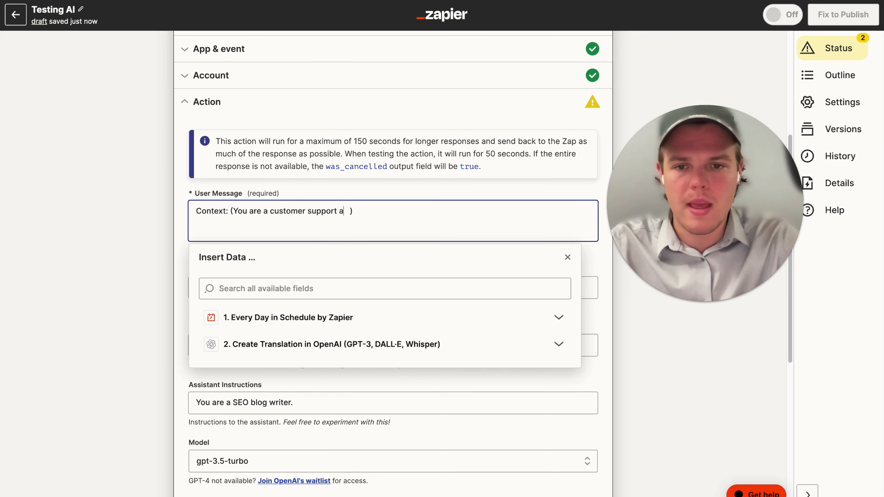
text(t for Web)
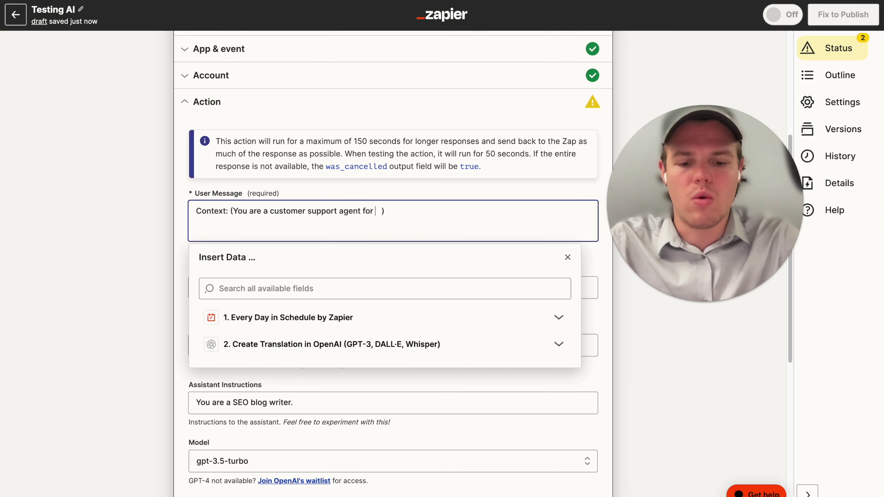
text(cafe AI)
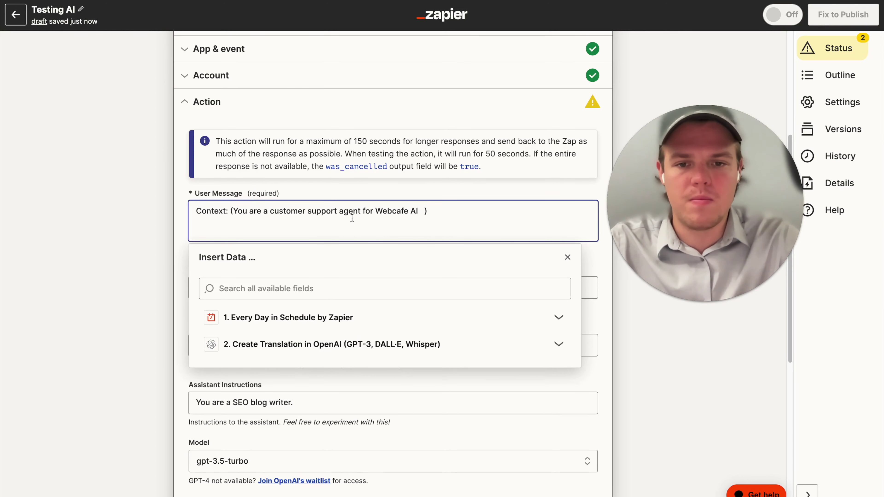
key(Delete)
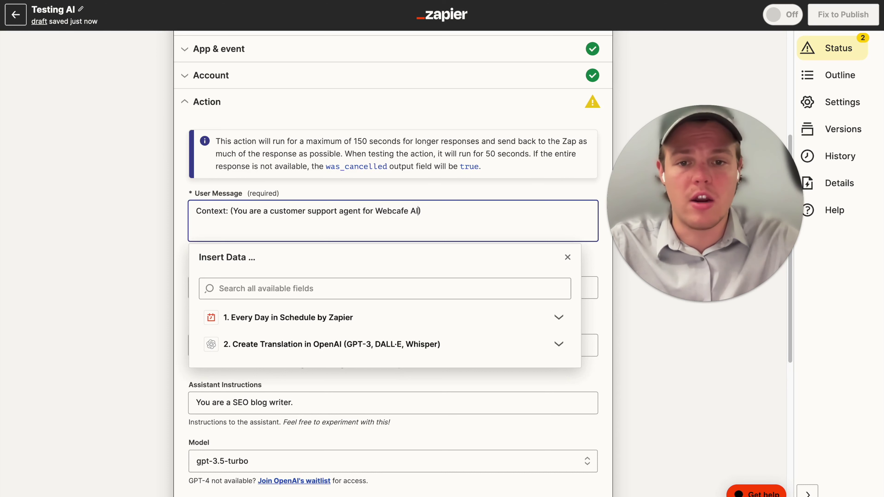
Step: Add "Generate an email template for a customer" to the User Message, followed by the line "Parameter: (Max use 2 sentences)"
text(G)
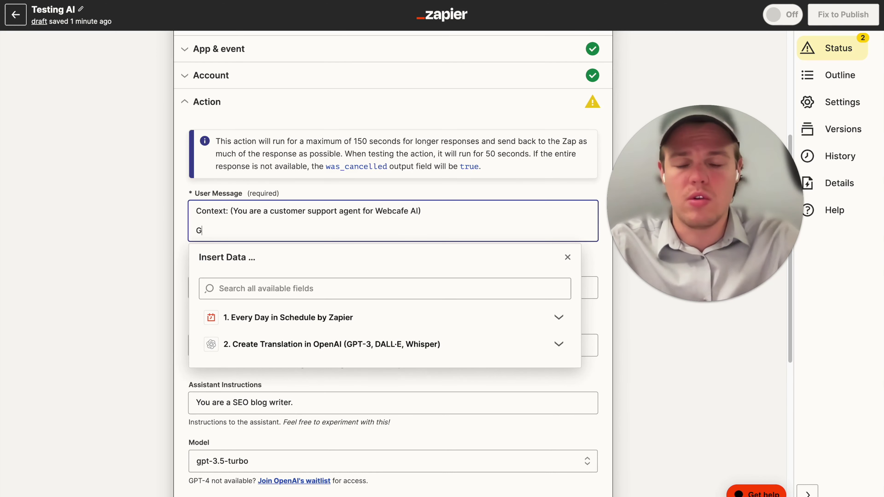
text(enerate an email template for a customer)
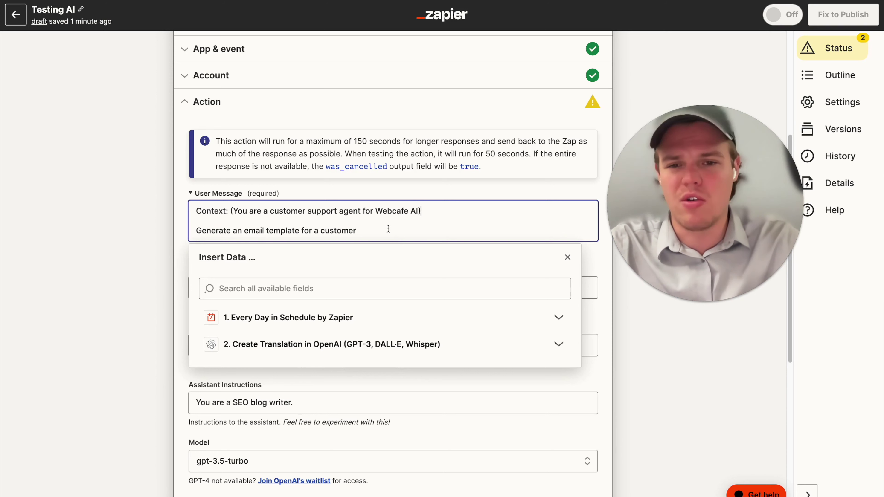
key(Return)
text(Para)
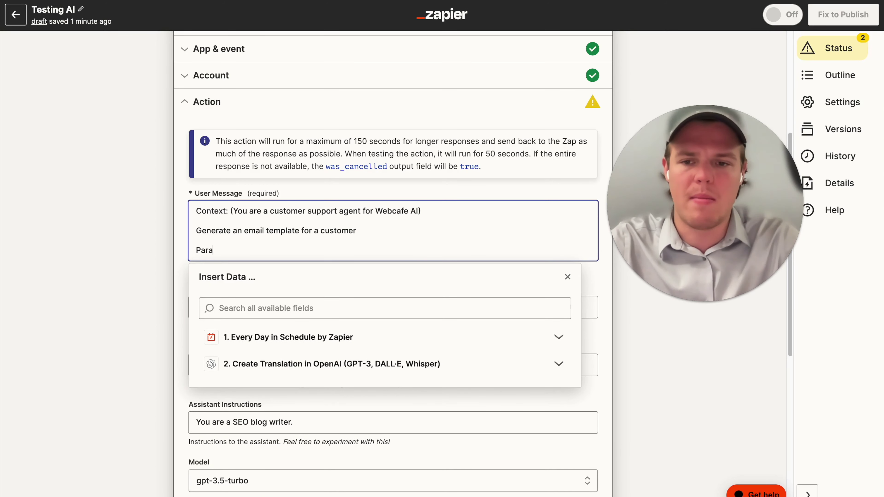
text(meter: ()
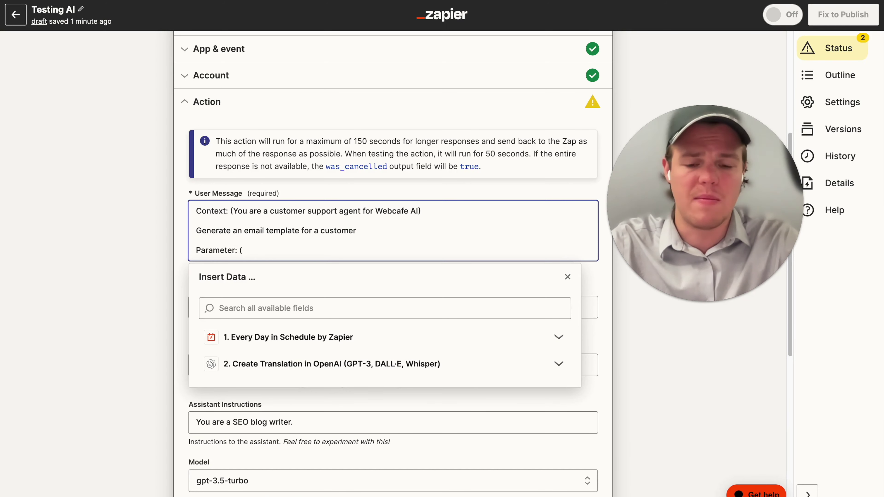
text(Ma)
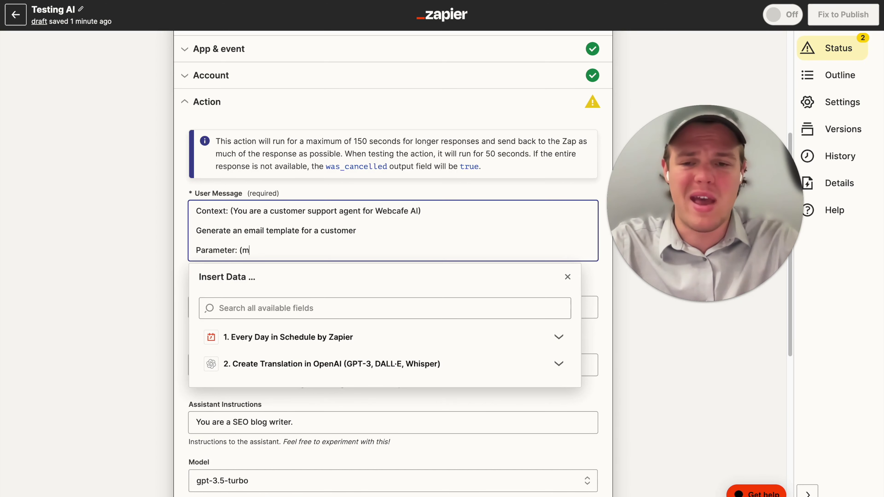
text(x use 2 s)
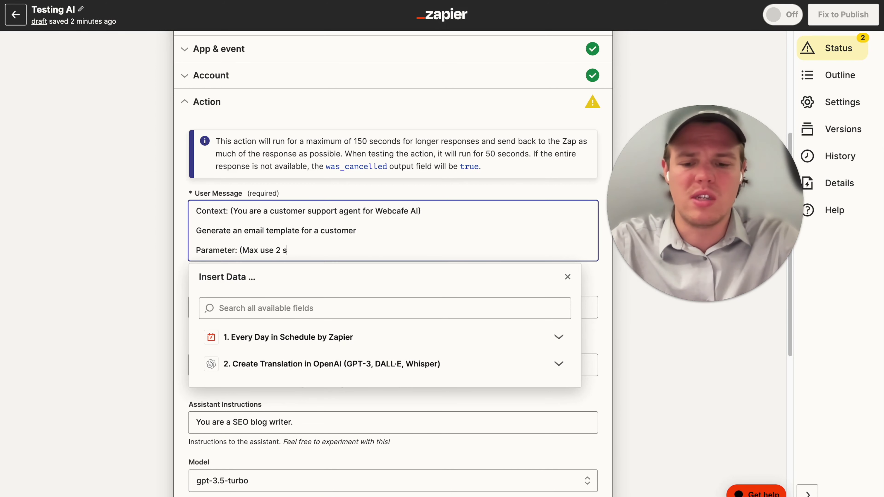
text(entences))
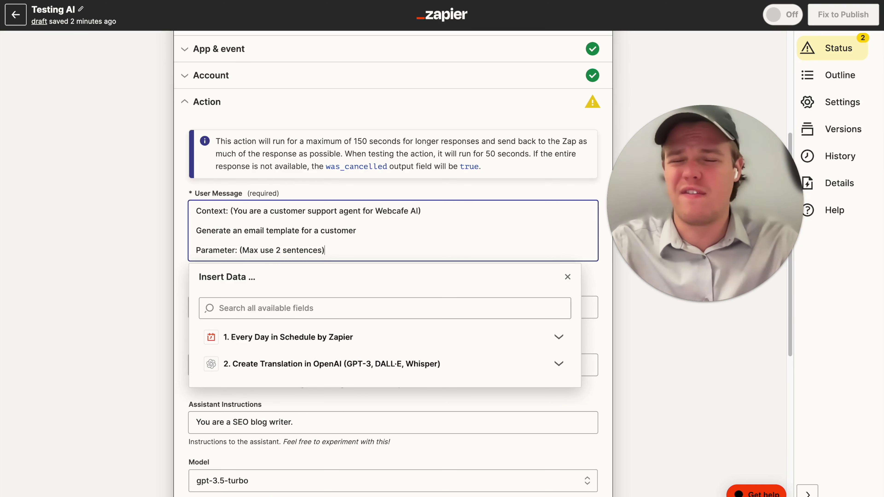
Step: Insert the line "Format: (Have the output in HTML, bold important parts)" above the Parameter line in the User Message
click(376, 232)
key(Return)
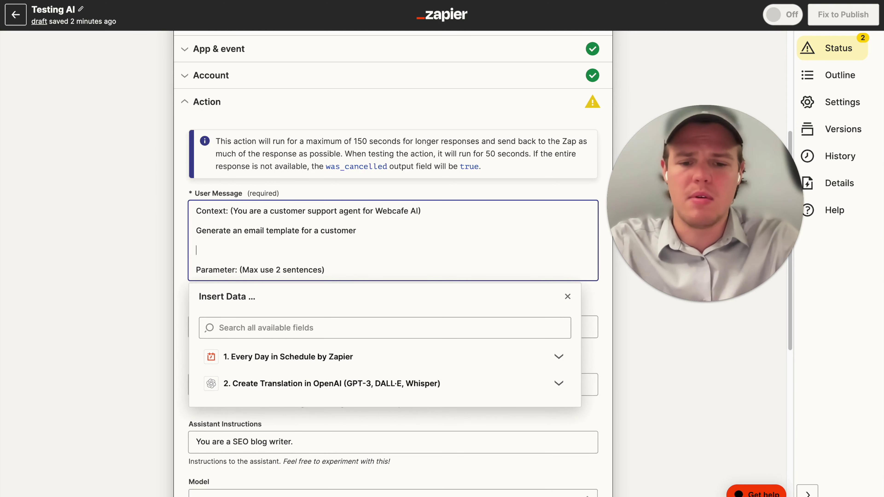
text(Format)
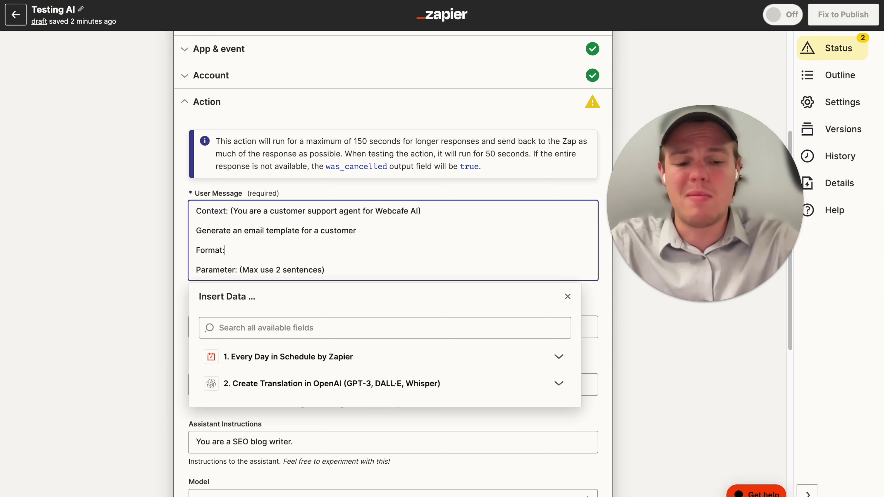
text(: ()
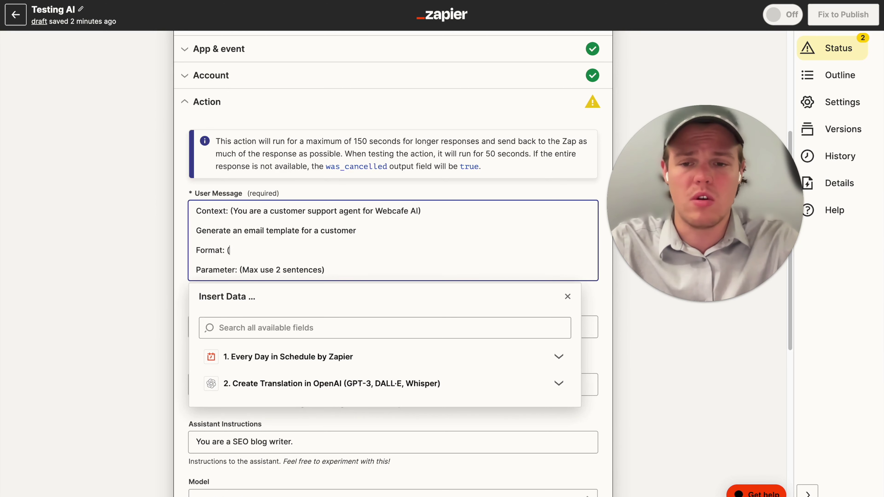
text(Have the output in HTML))
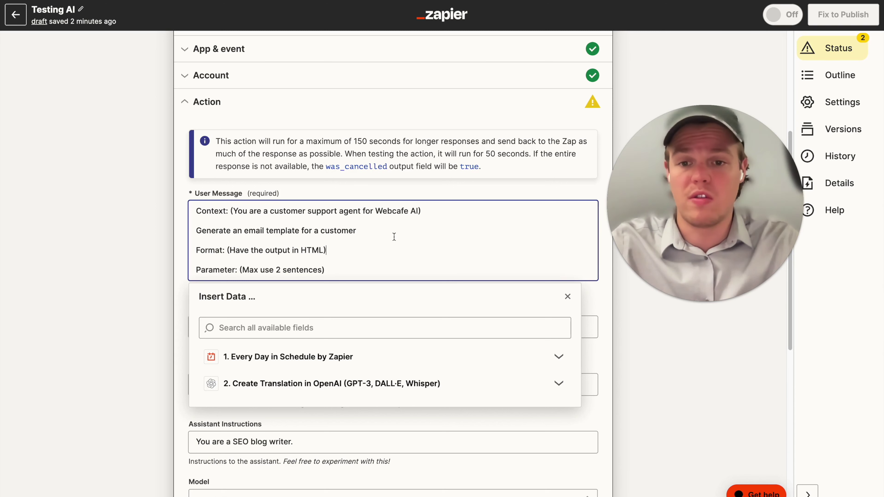
key(Left)
text(, )
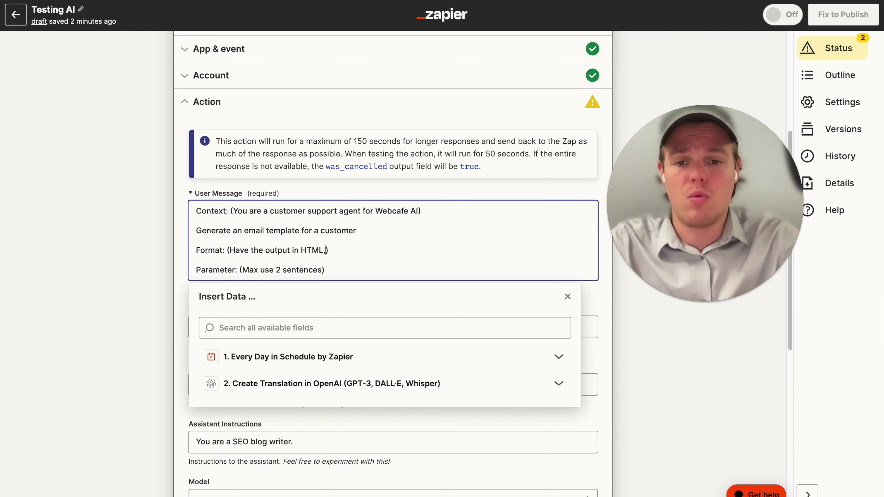
text(bold impo)
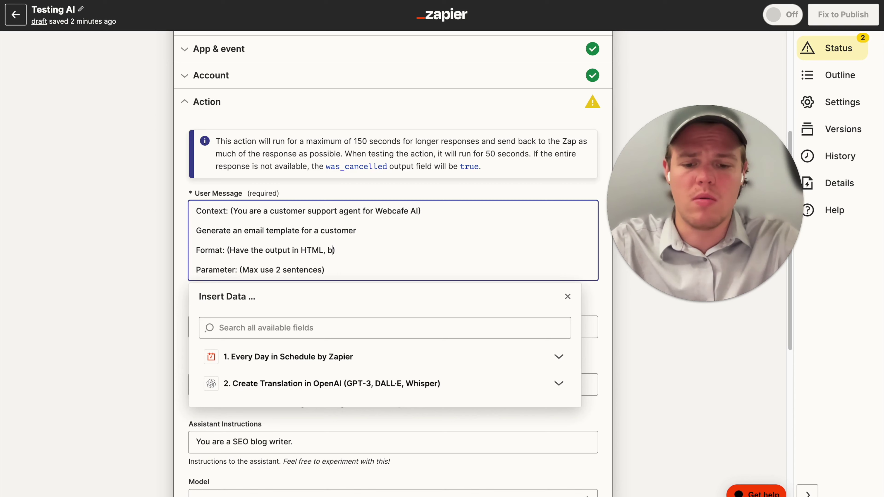
text(rtant parts)
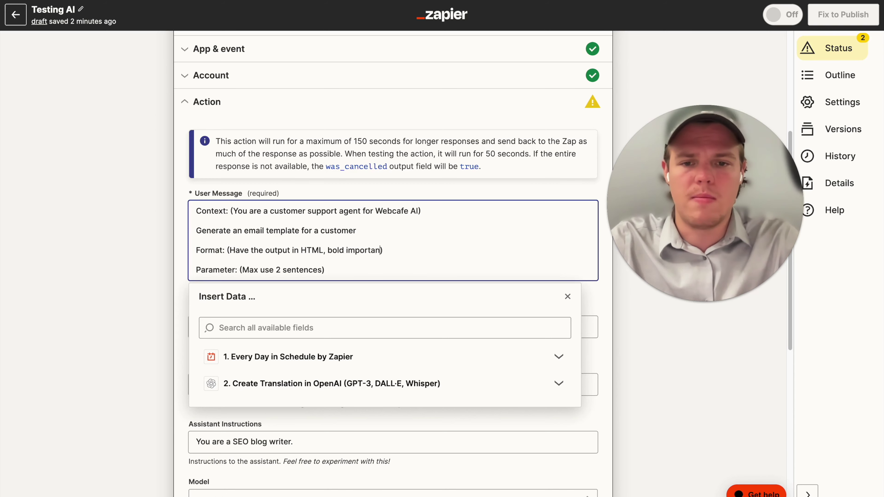
click(124, 247)
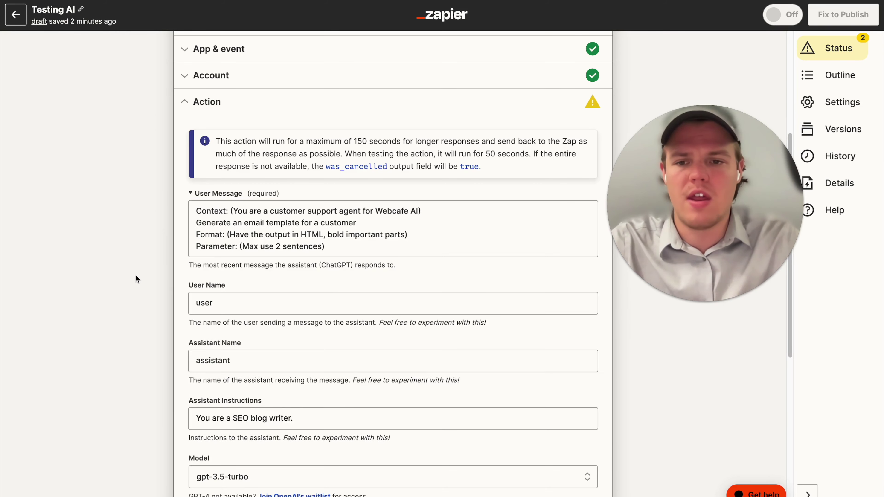
Step: Continue from the action's field setup and test it by sending the conversation to ChatGPT
scroll(136, 278, down, 5)
scroll(329, 165, up, 1)
click(337, 167)
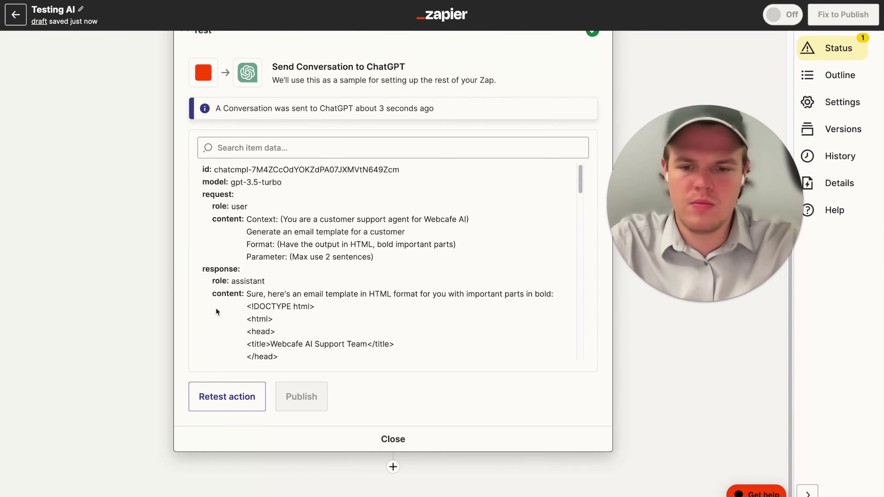
Step: Examine the test's response content, checking the introductory sentence and the HTML email template against the prompt
scroll(271, 309, down, 6)
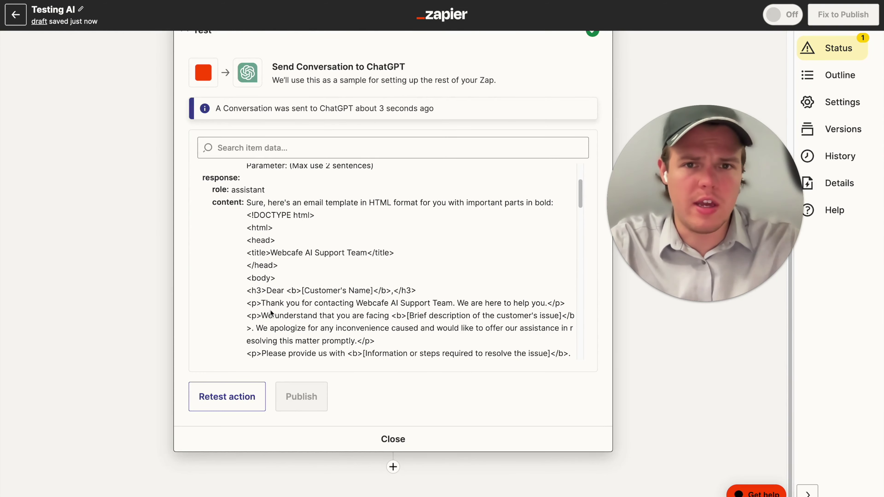
scroll(270, 310, down, 2)
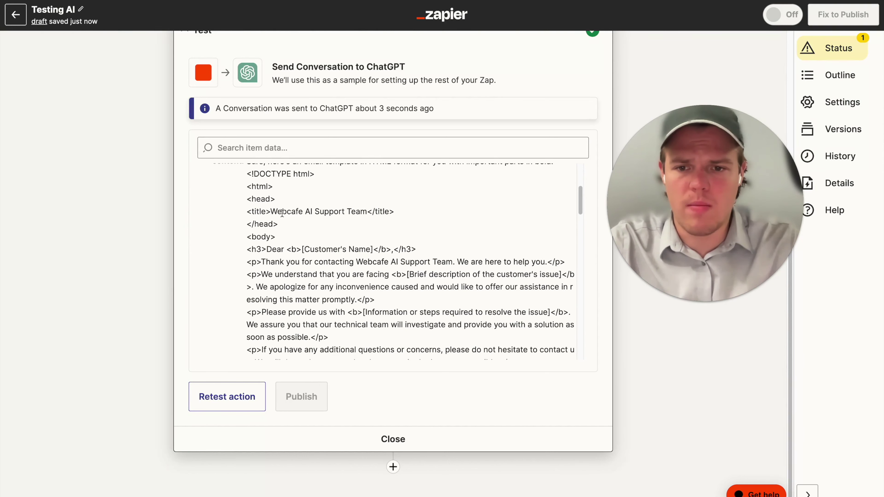
scroll(283, 214, down, 7)
scroll(283, 214, up, 8)
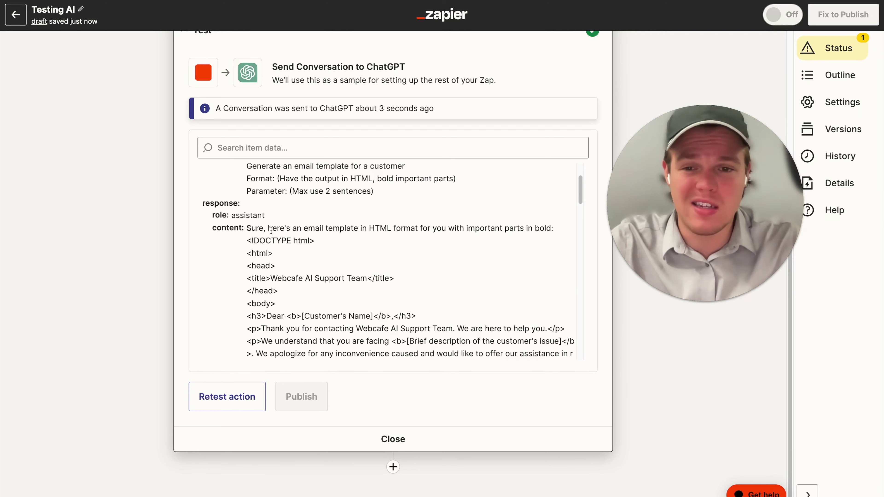
drag(248, 226, 500, 230)
click(496, 283)
scroll(493, 284, down, 5)
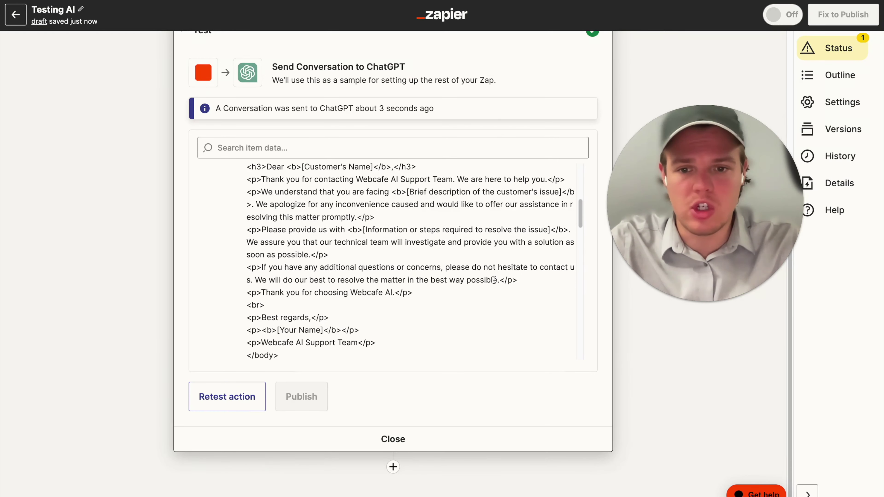
scroll(166, 235, up, 5)
click(221, 175)
Step: Append ", no text before or after" to the email template line in the GPT Test action's User Message
scroll(255, 192, up, 4)
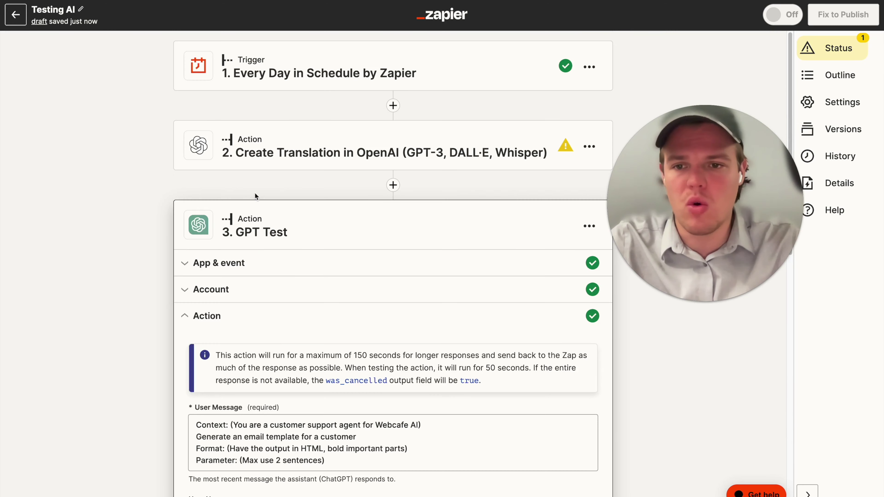
scroll(303, 257, down, 3)
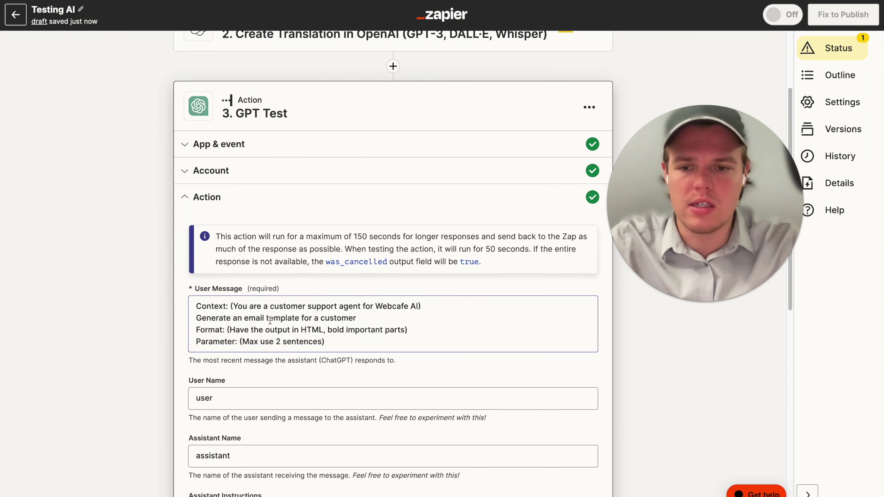
click(366, 319)
text(, no text before or after)
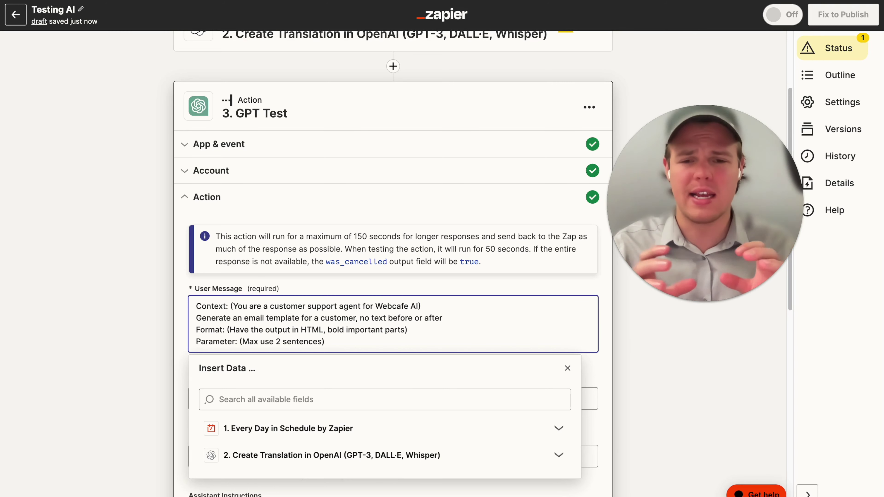
click(119, 249)
Step: Add a new action after the GPT Test step, search for "form", and choose Formatter by Zapier
scroll(119, 249, down, 10)
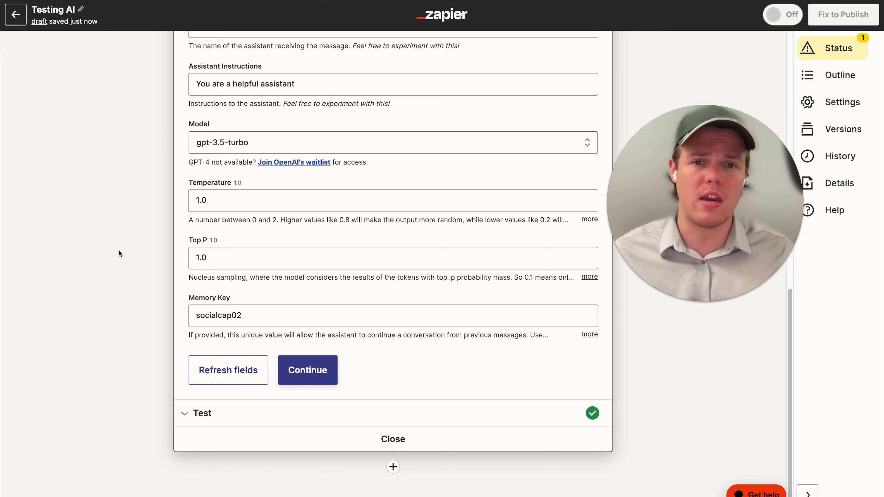
click(392, 466)
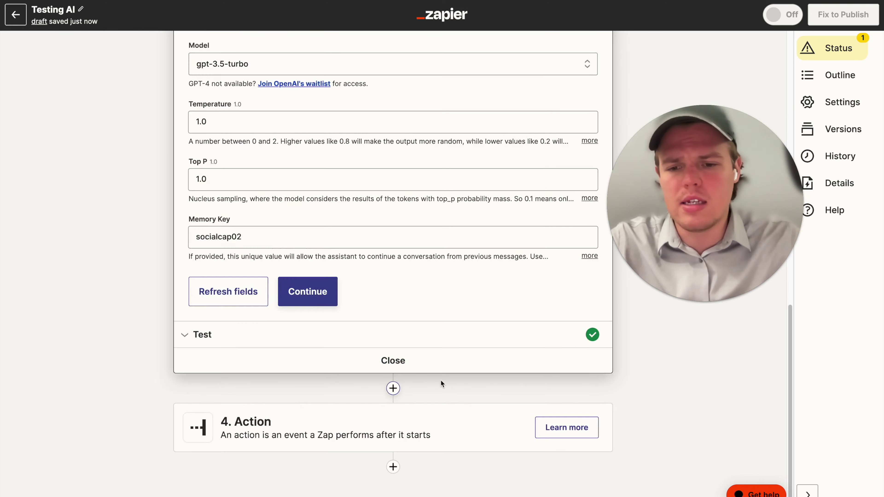
click(441, 380)
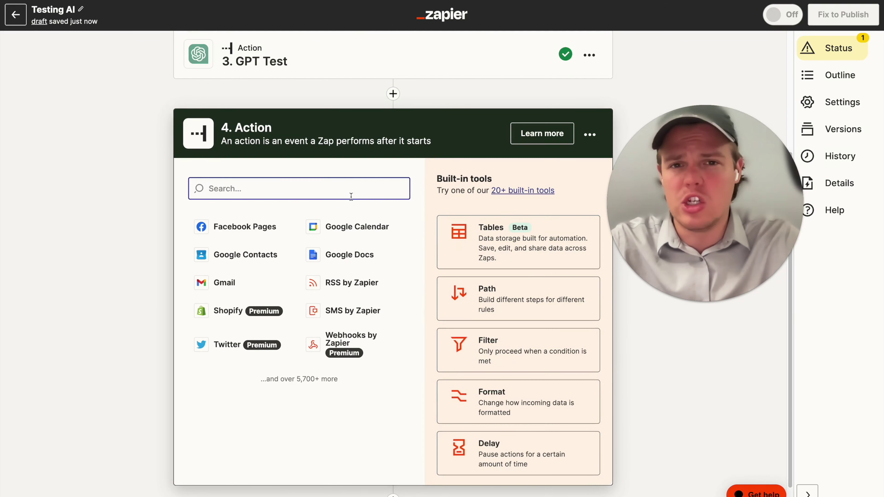
text(form)
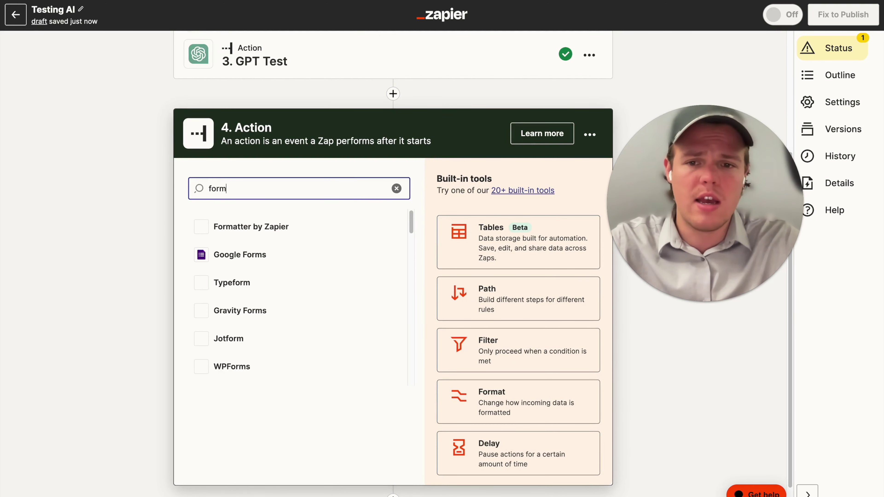
click(321, 227)
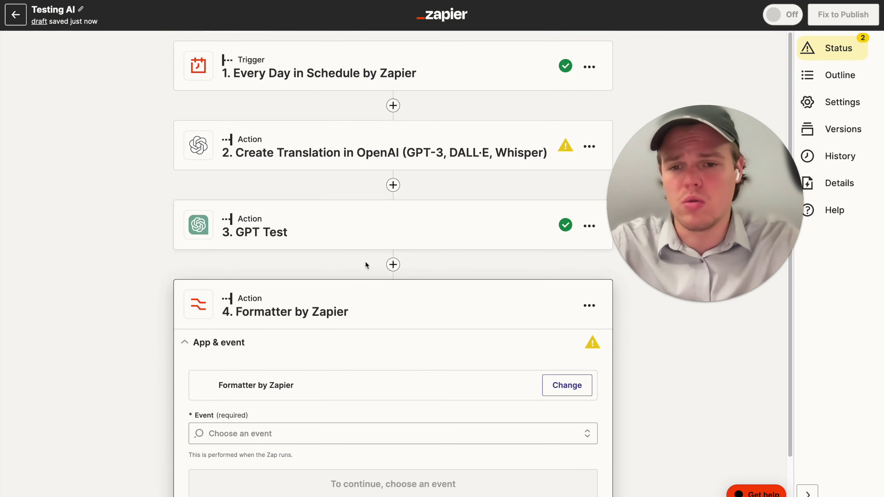
Step: Set the Formatter action's Event to Text and continue to its action setup
click(332, 378)
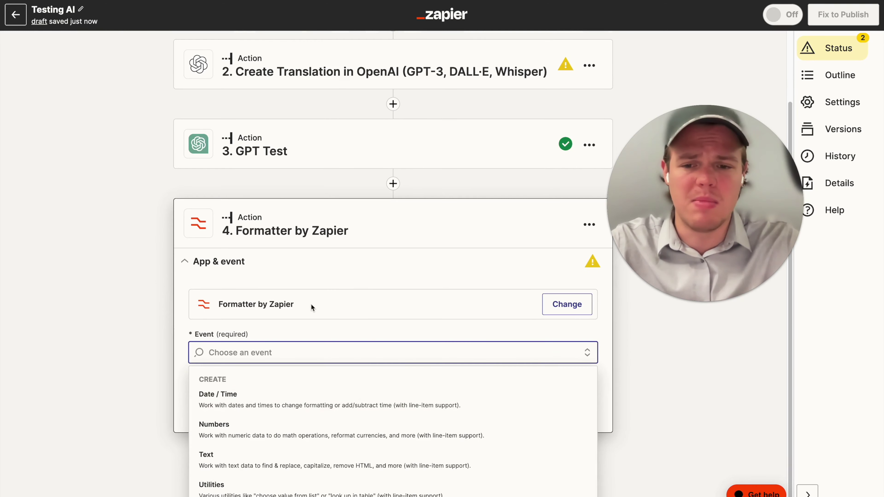
click(238, 461)
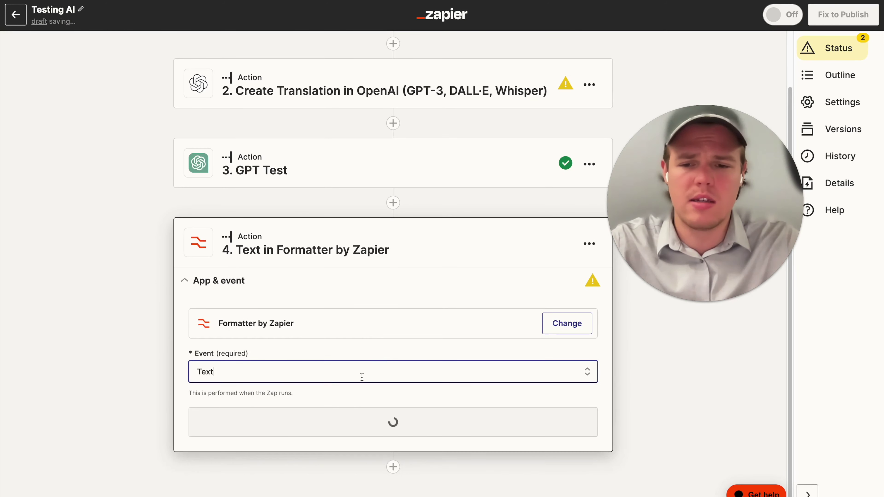
click(367, 424)
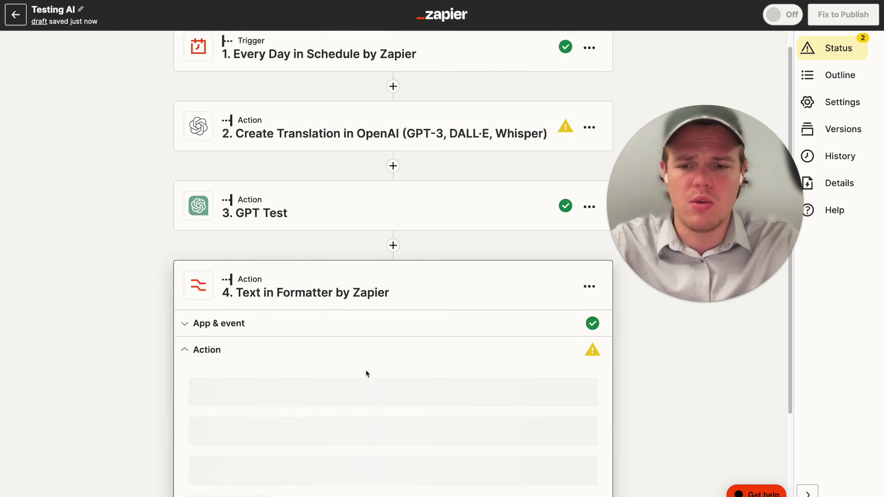
Step: Search the Formatter's transforms for "repl" and select Replace as the Transform
click(327, 373)
scroll(330, 366, down, 5)
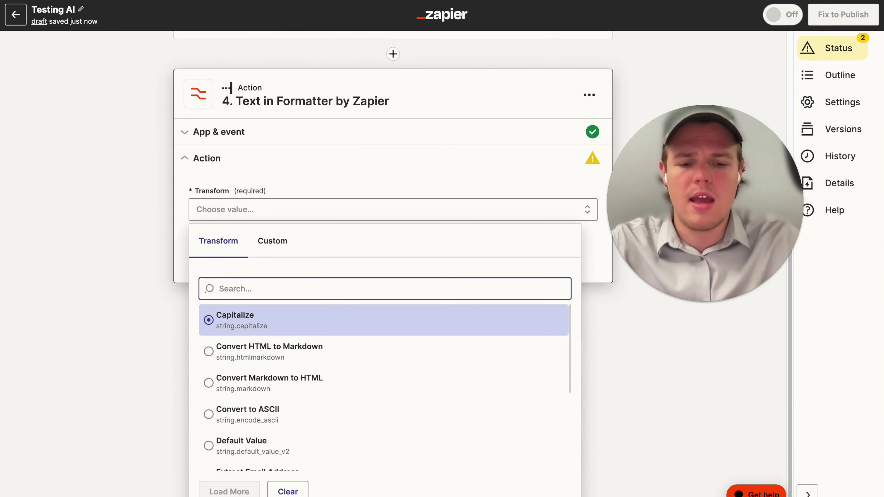
text(repl)
click(234, 452)
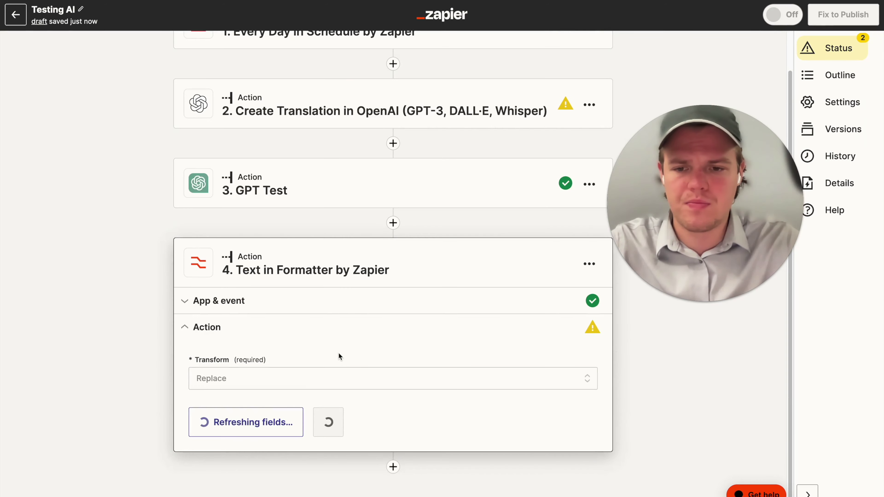
Step: Set the Formatter action's Input to the Assistant Response Message from the GPT Test step
scroll(331, 453, down, 4)
click(311, 320)
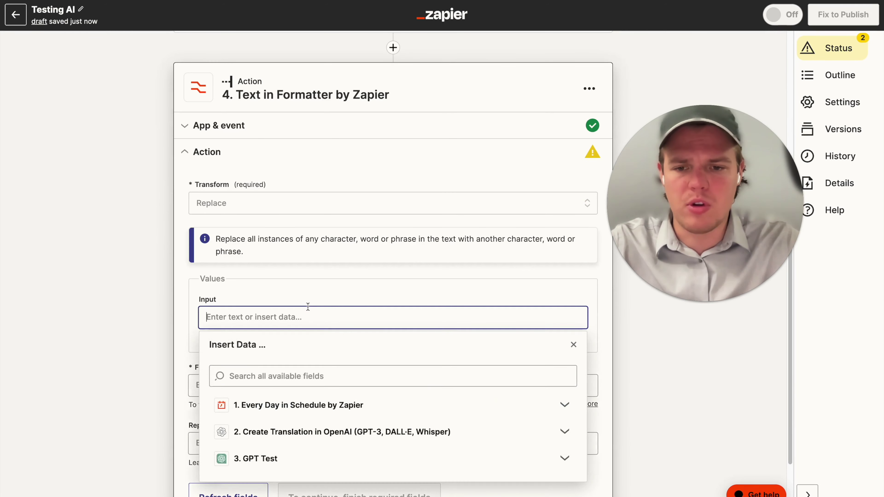
click(311, 458)
scroll(370, 427, down, 3)
scroll(370, 427, down, 3)
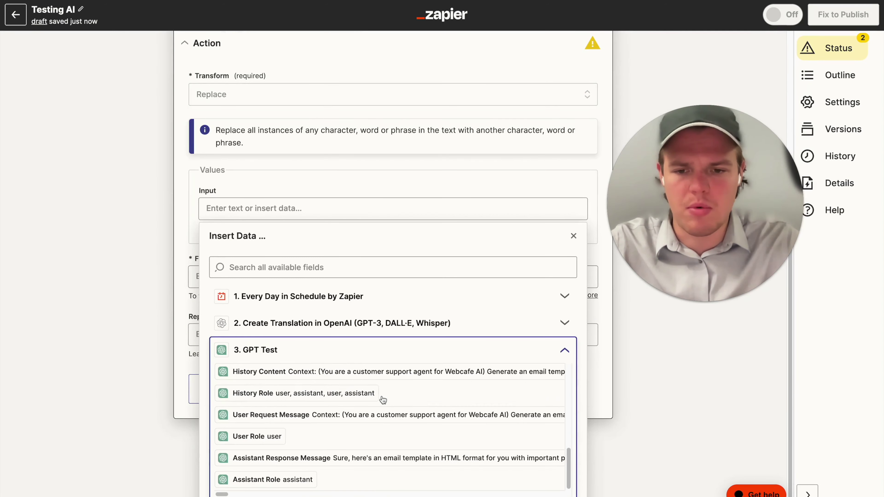
click(410, 459)
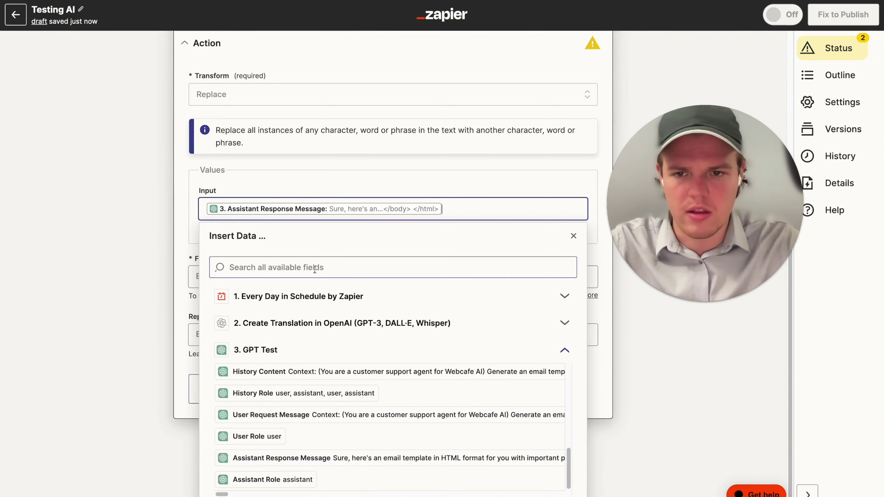
Step: Review the response content in the GPT Test step's test results to identify the characters to replace
scroll(217, 270, up, 7)
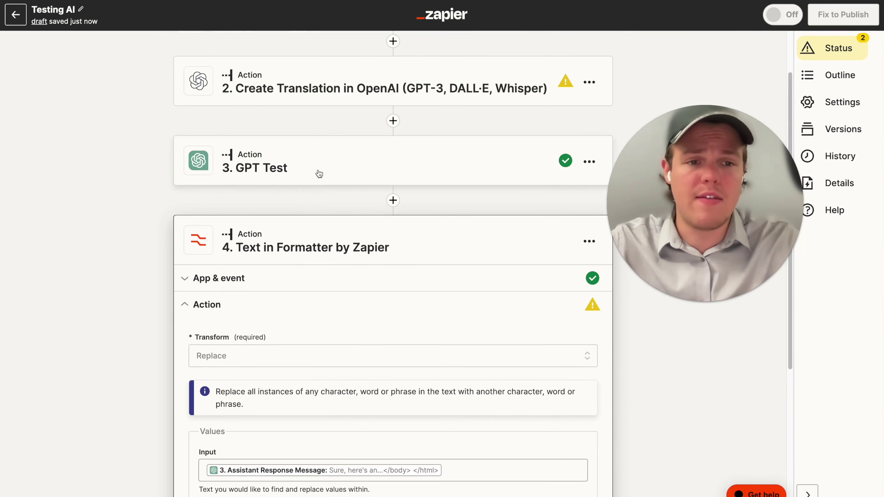
click(321, 172)
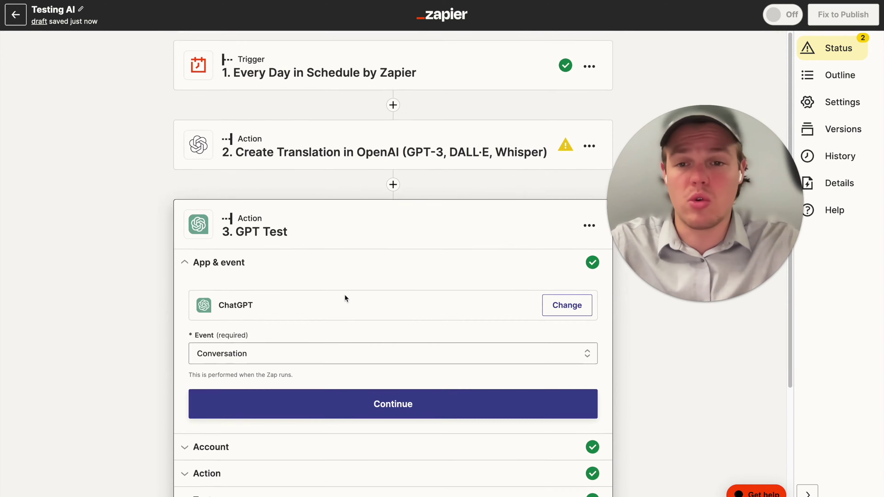
click(330, 309)
scroll(348, 319, down, 10)
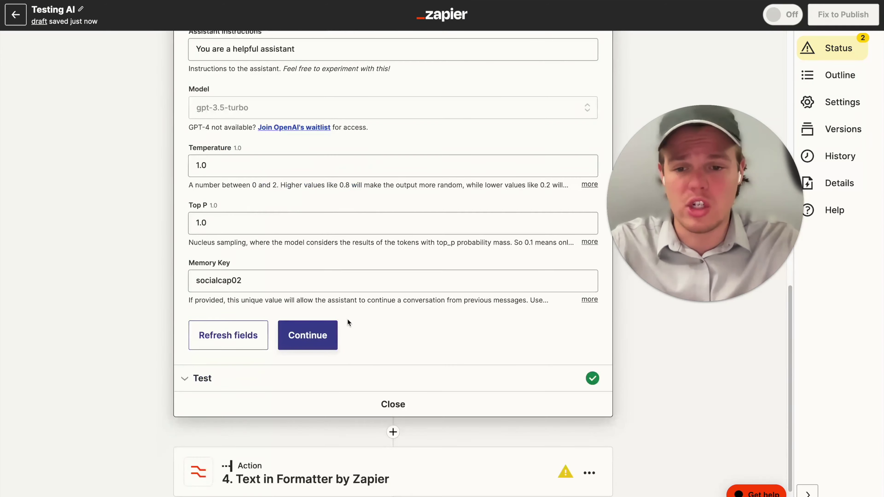
click(322, 381)
scroll(367, 240, down, 3)
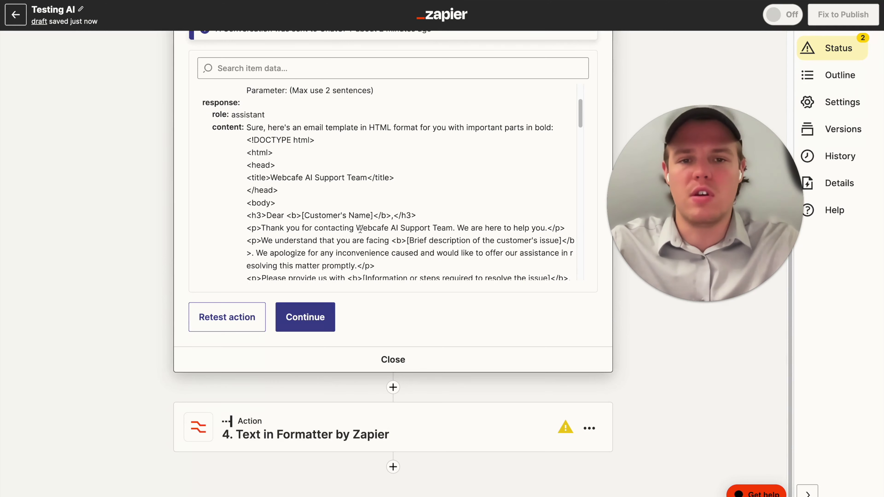
scroll(360, 228, down, 1)
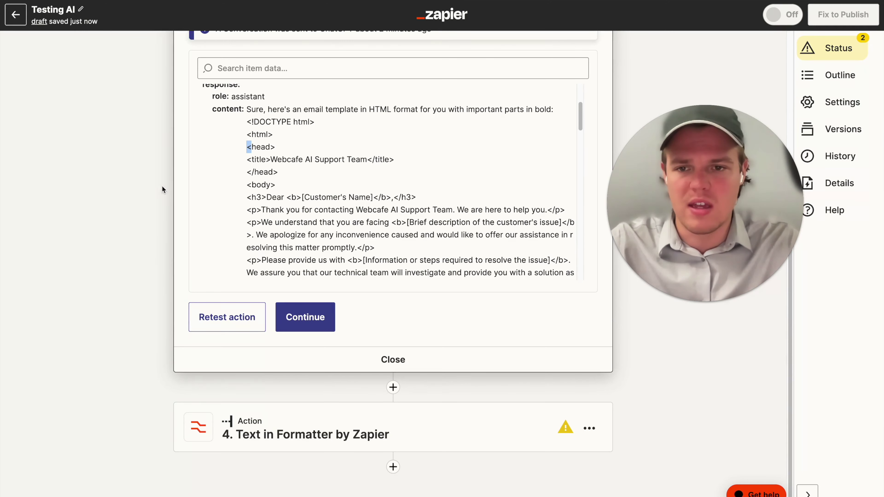
Step: Set the Formatter action's Find value to "<" with Replace left blank, and continue to its test
click(348, 432)
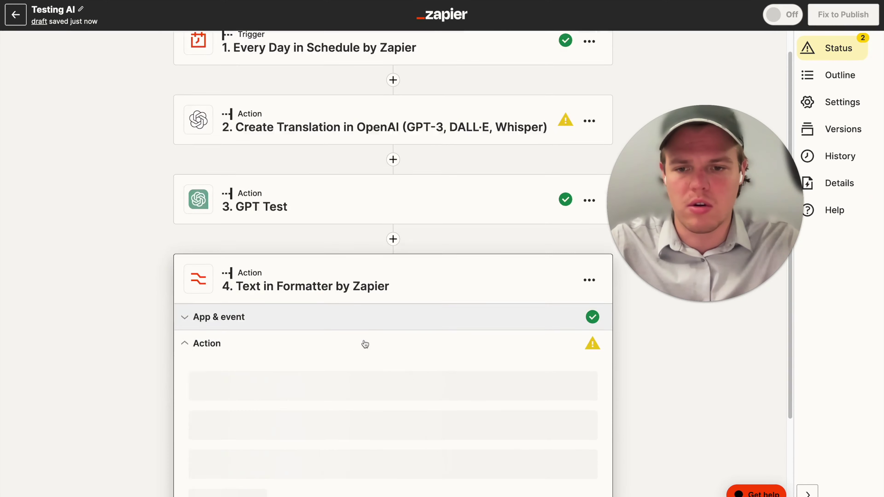
scroll(366, 322, down, 4)
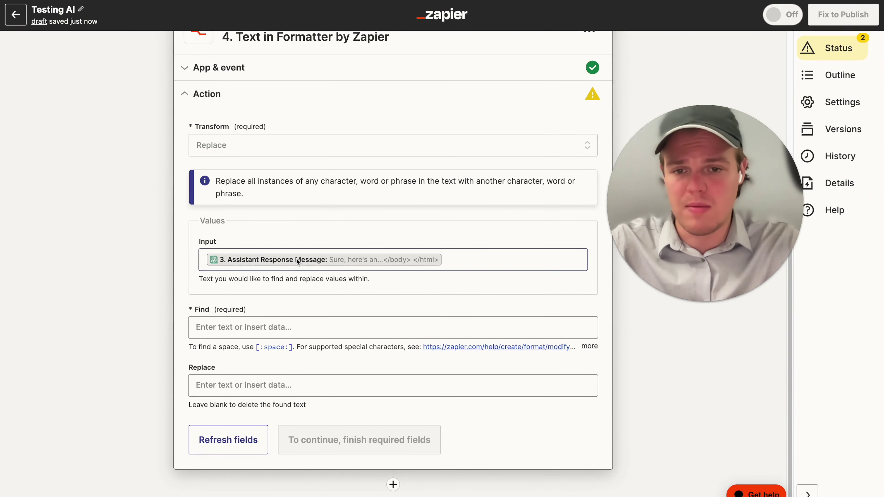
click(286, 327)
text(<)
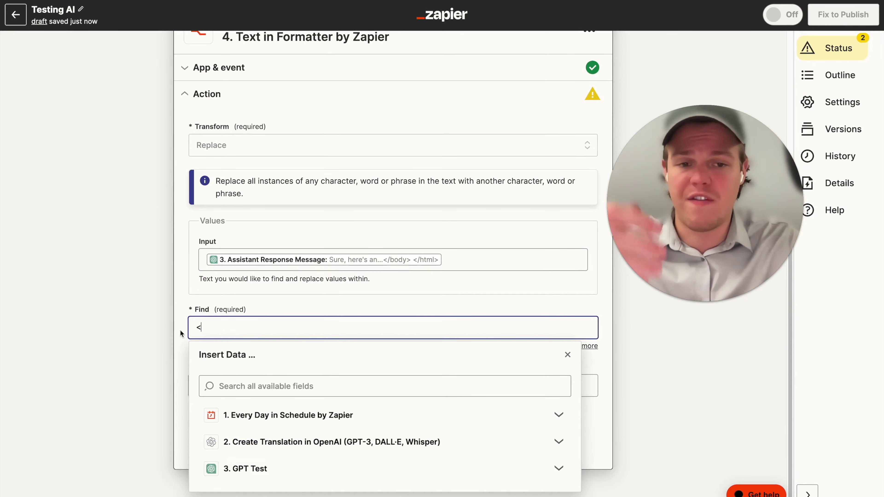
click(112, 331)
click(319, 438)
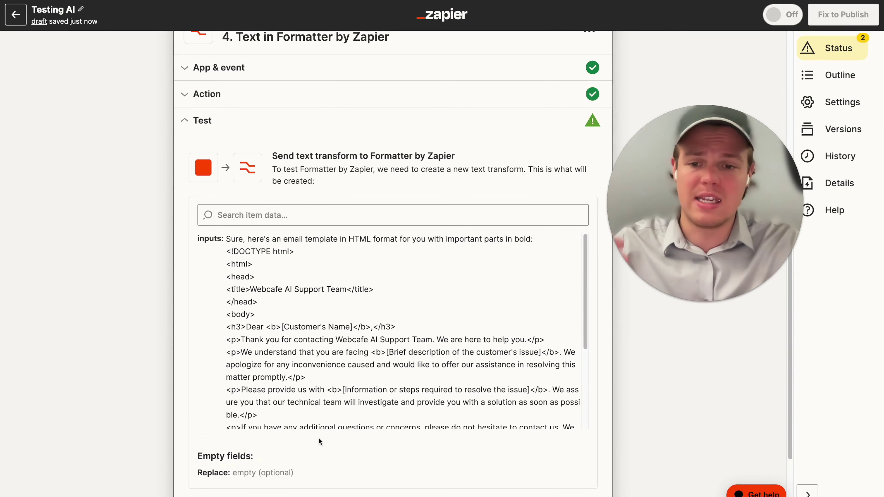
Step: Test the Formatter action and review its whole output from start to end
click(319, 496)
scroll(397, 338, down, 2)
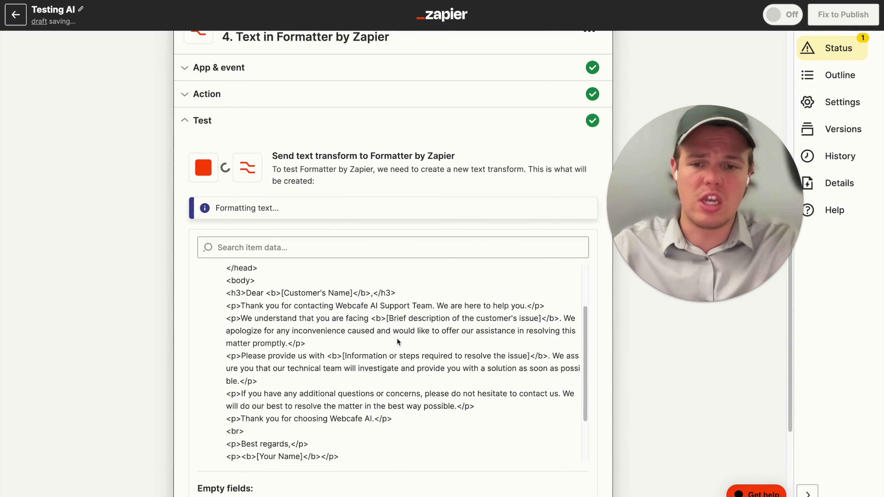
scroll(396, 337, down, 2)
scroll(389, 349, down, 2)
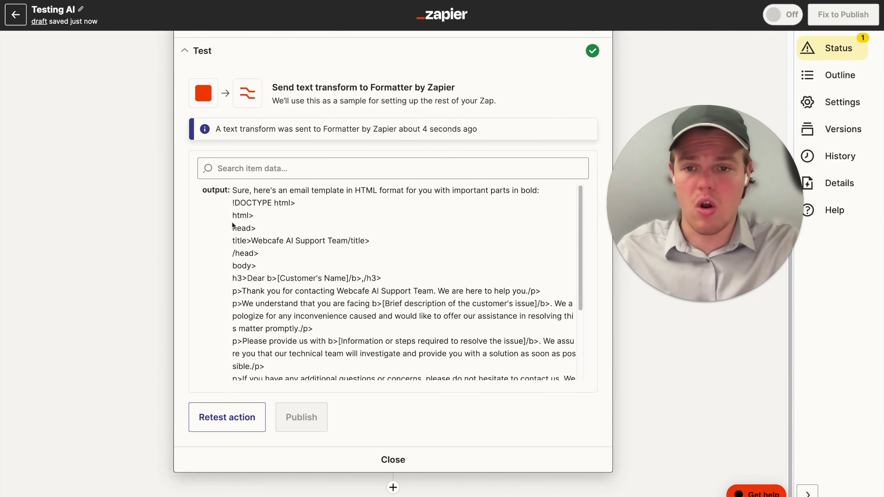
scroll(227, 329, down, 3)
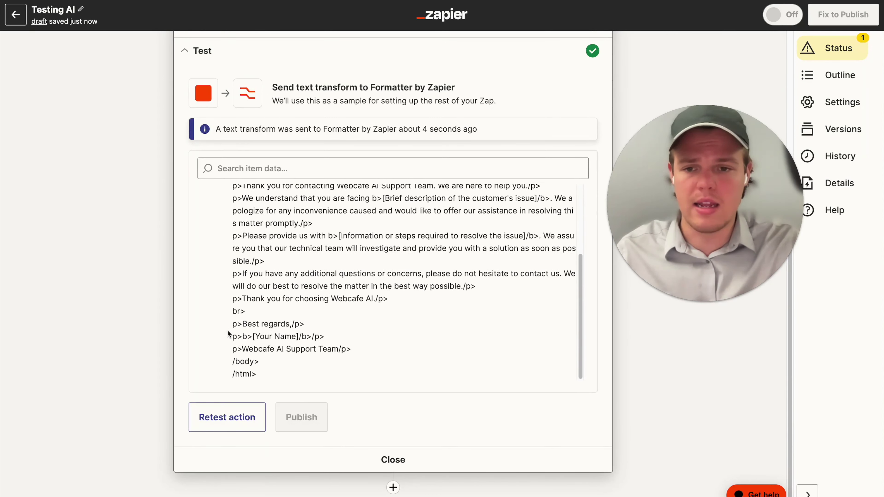
scroll(138, 323, up, 3)
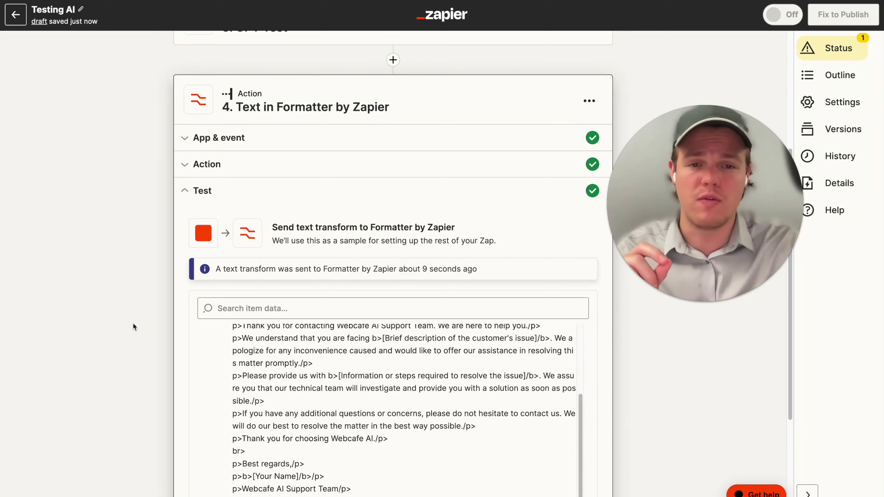
scroll(133, 327, down, 1)
scroll(256, 369, up, 10)
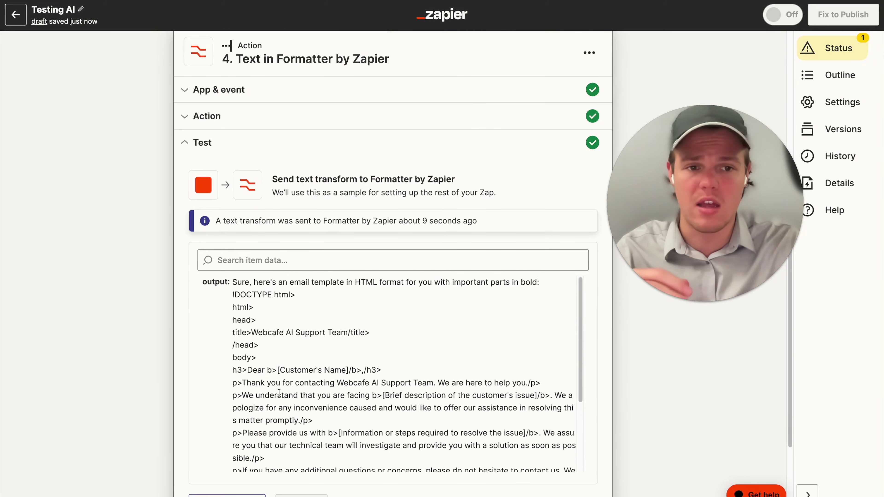
Step: Add the lines "Customer:", "Name:()", "Location:()" and "Service Wanted:()" below the email template line in the GPT Test action's User Message
click(310, 246)
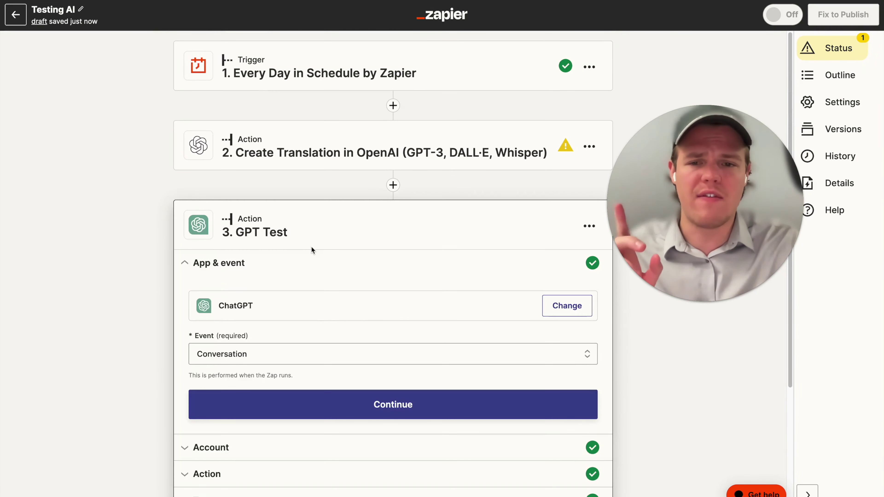
click(320, 318)
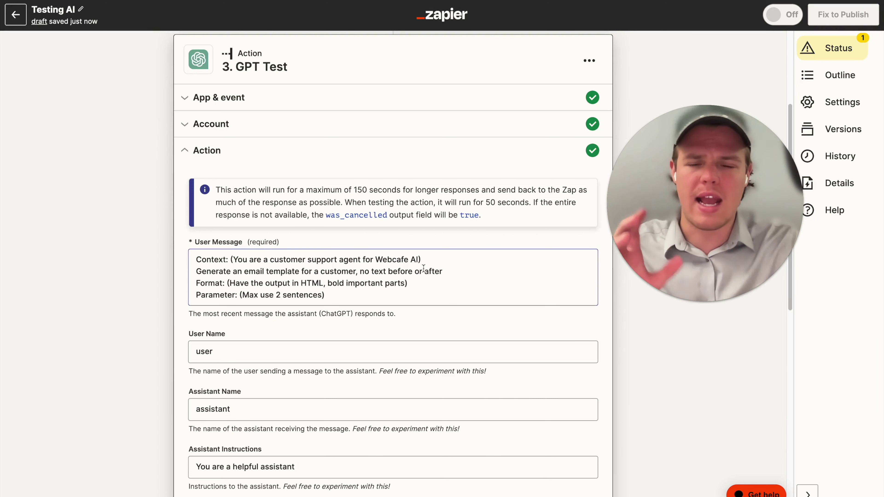
click(445, 276)
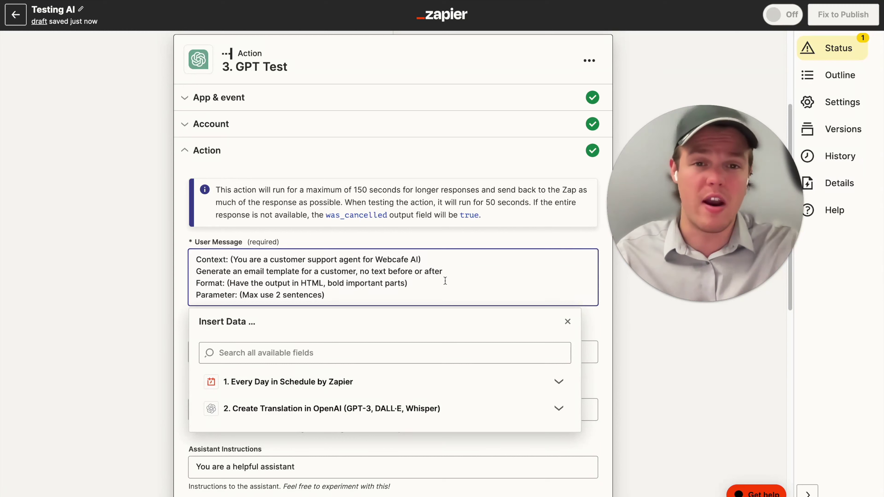
click(443, 259)
key(Return)
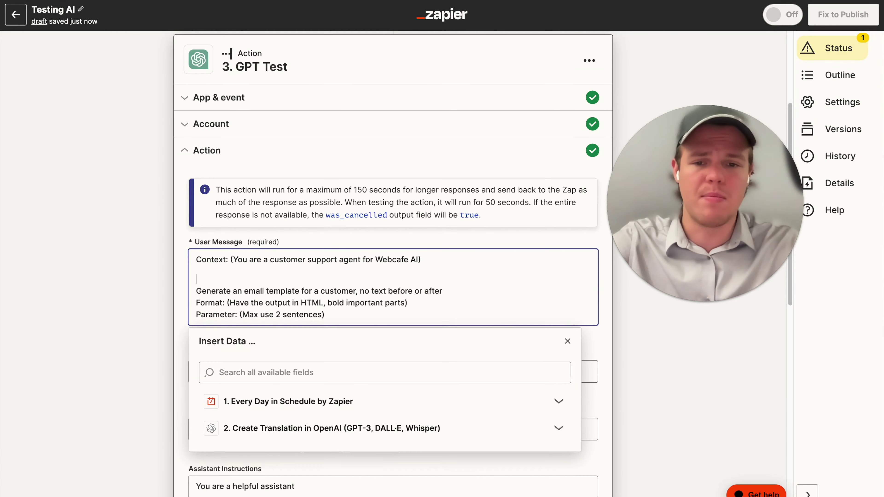
key(BackSpace)
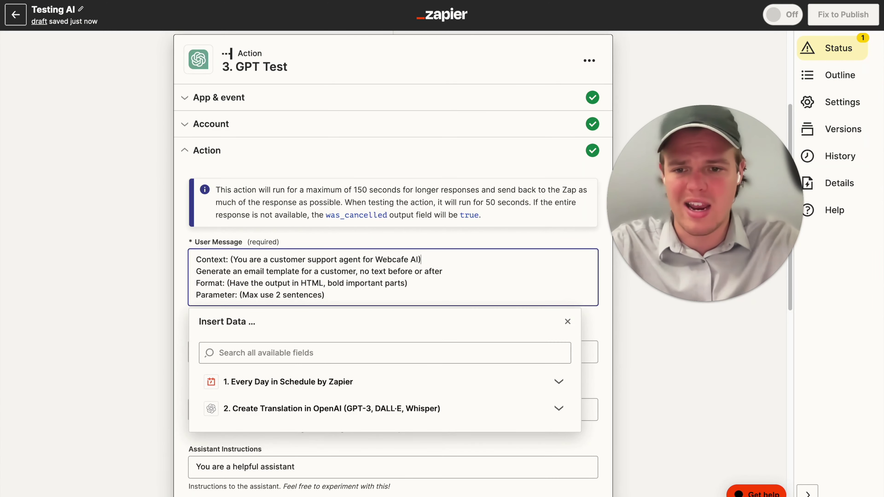
key(Return)
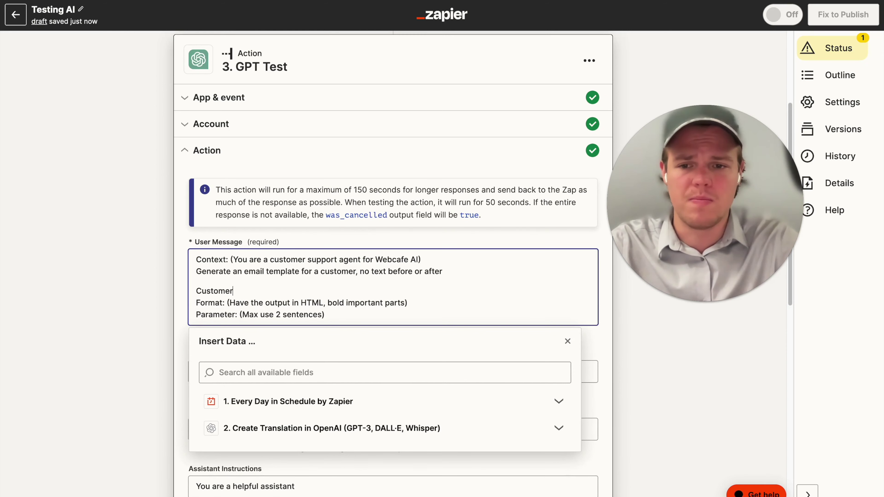
key(Return)
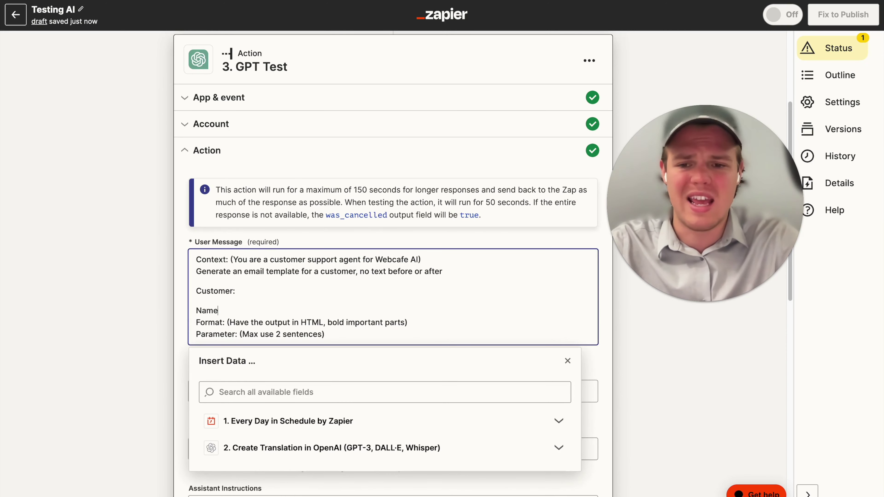
key(Return)
text(Locati)
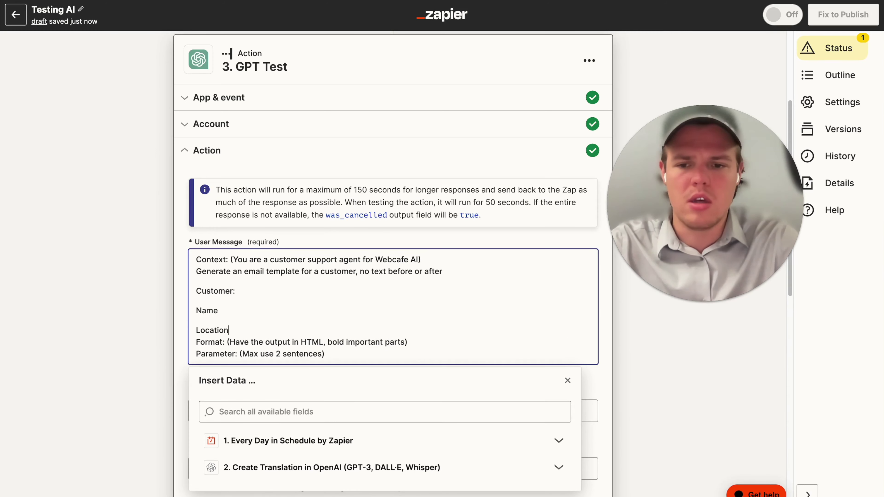
text(on)
key(Return)
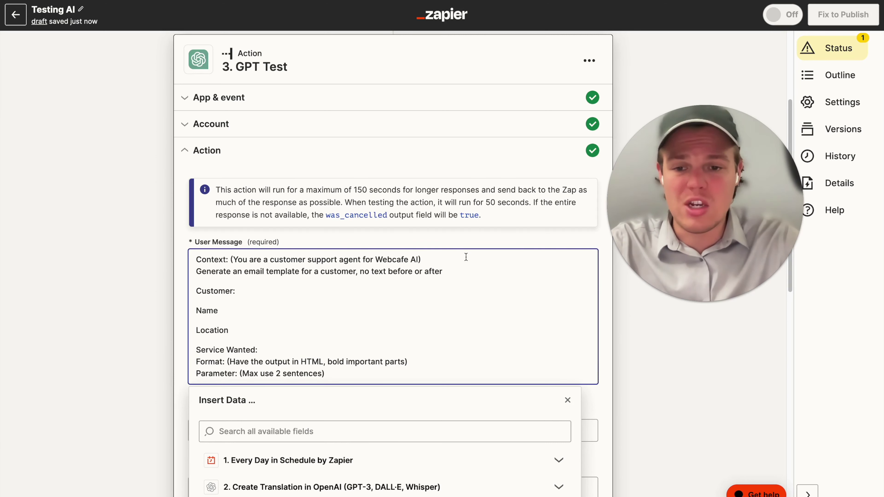
key(shift+Home)
click(278, 313)
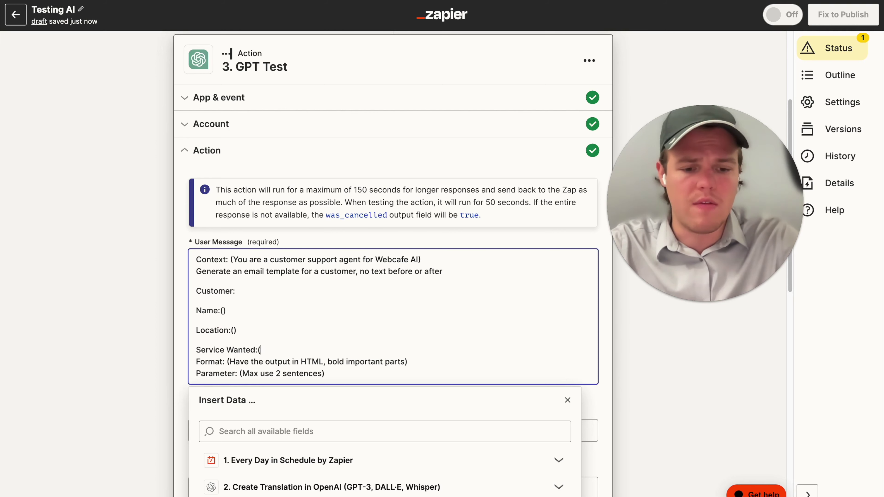
Step: Insert the Schedule trigger's Pretty Day Of Week field between the Name parentheses in the User Message
scroll(248, 324, down, 5)
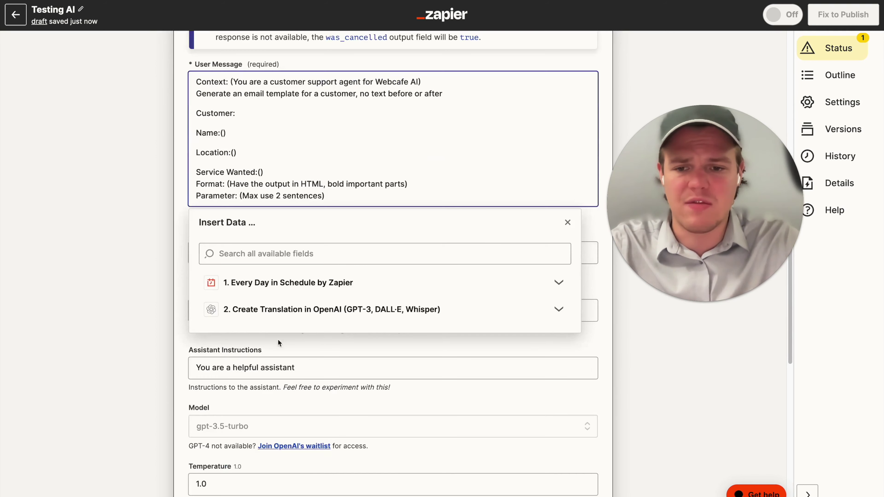
click(325, 286)
click(224, 133)
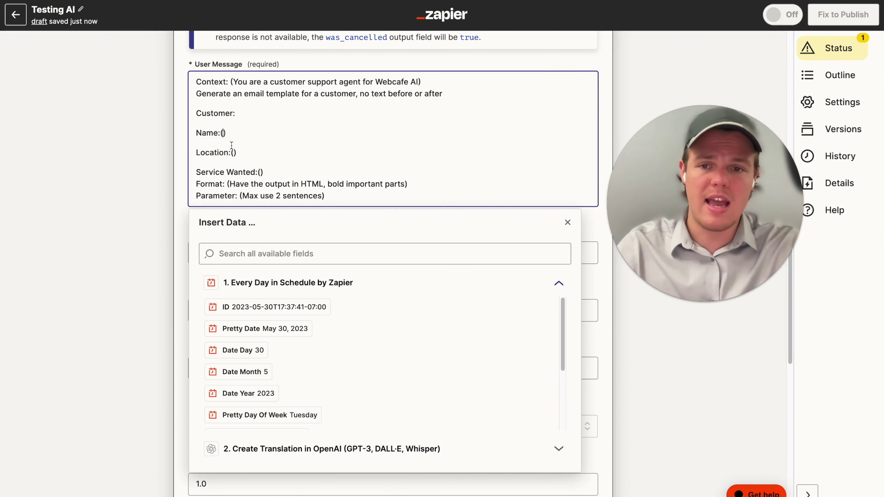
scroll(320, 326, down, 3)
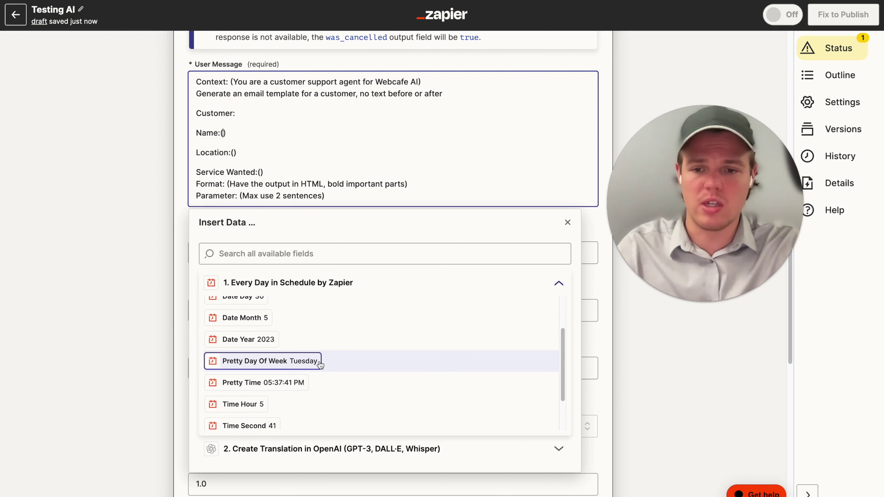
click(320, 362)
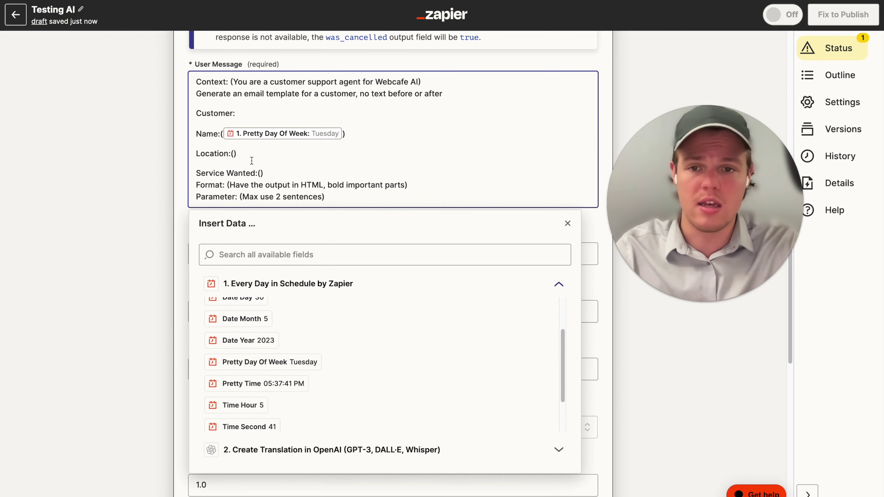
Step: Insert the Schedule trigger's Pretty Time between the Location parentheses and Time Second between the Service Wanted parentheses
scroll(323, 314, down, 1)
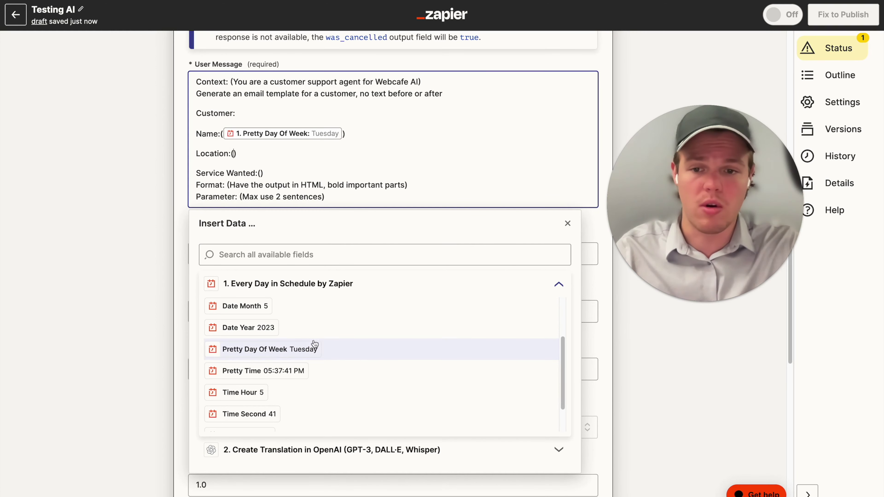
click(311, 350)
key(BackSpace)
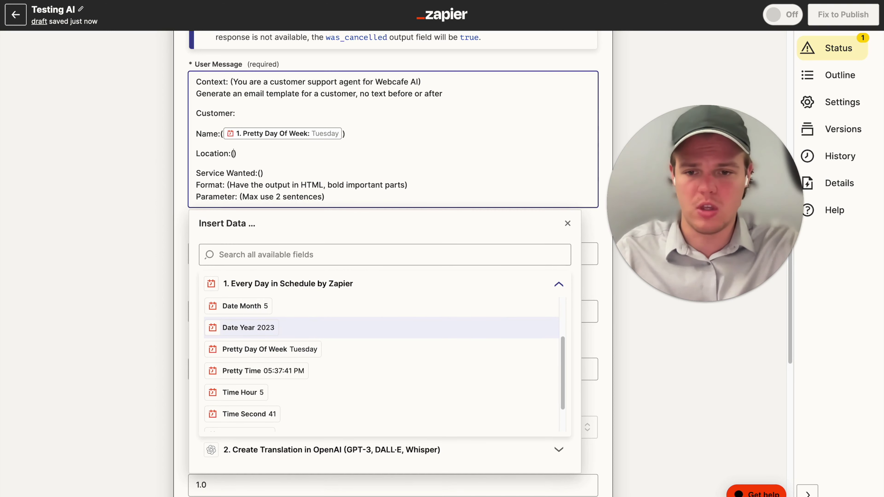
click(293, 372)
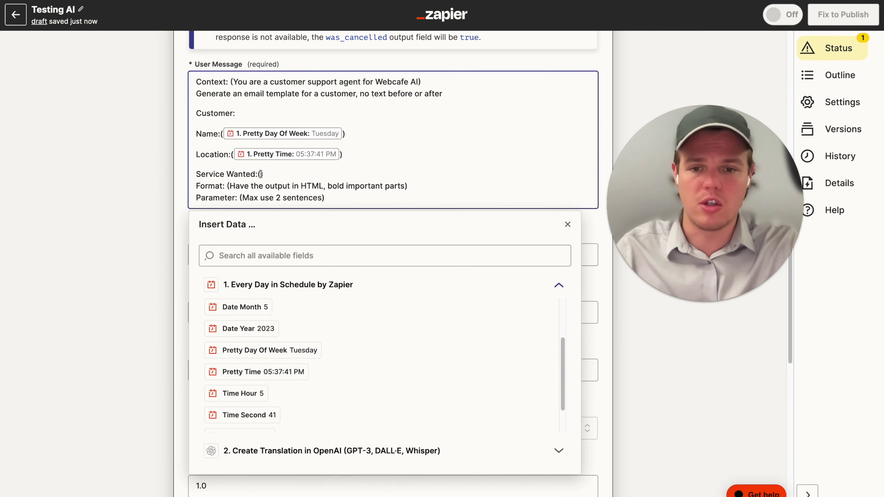
scroll(330, 314, down, 3)
click(265, 379)
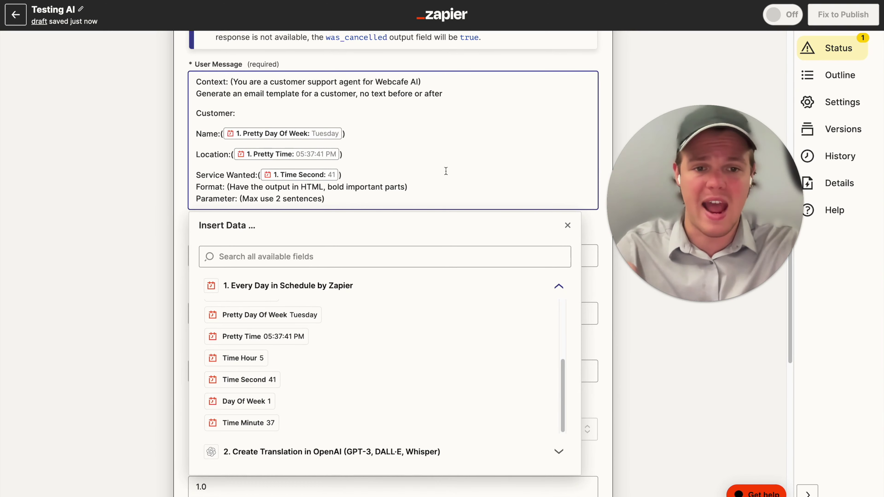
Step: Close the data picker and review the completed User Message of the GPT Test action together with the Zap's other steps
click(568, 225)
scroll(429, 102, up, 8)
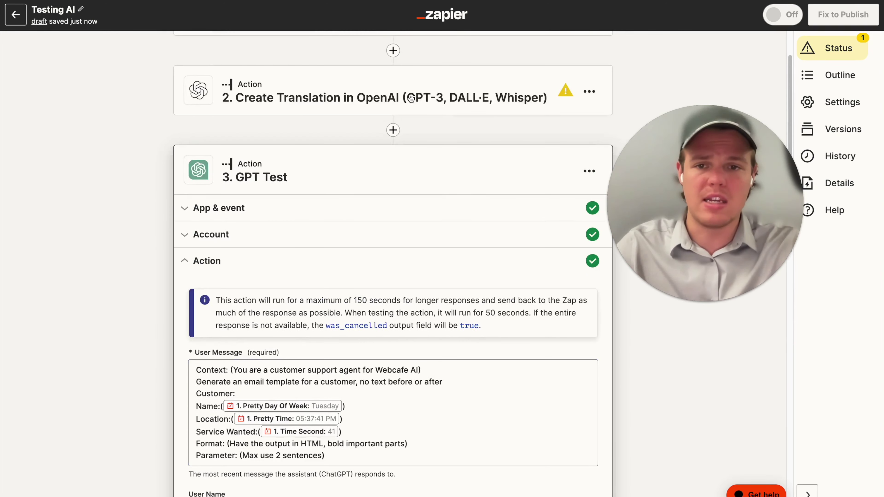
scroll(429, 102, up, 2)
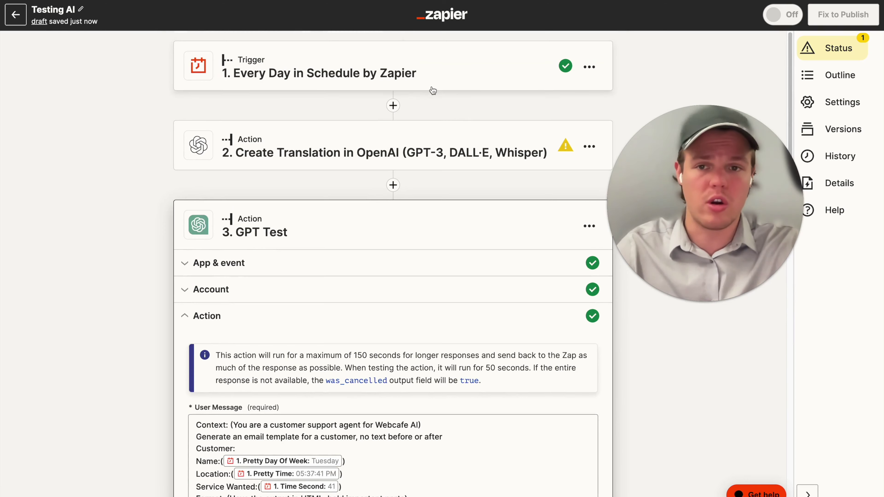
scroll(433, 90, down, 6)
scroll(410, 302, up, 6)
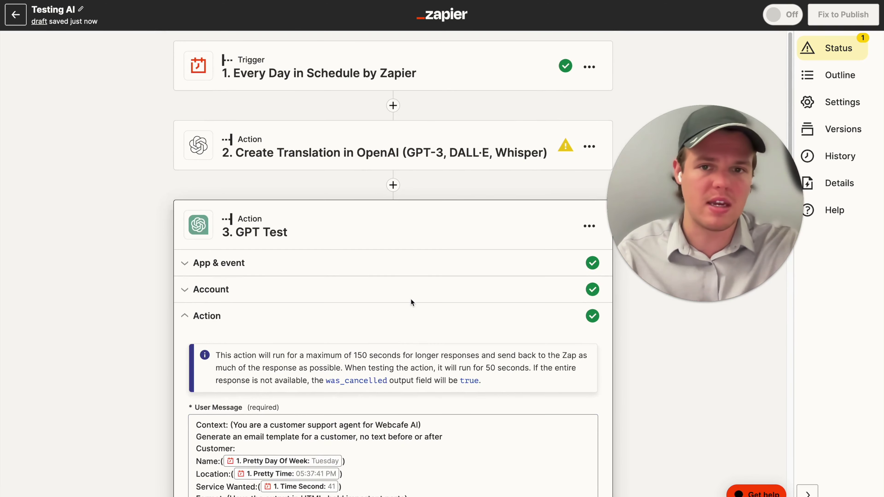
scroll(446, 265, down, 2)
scroll(446, 217, up, 3)
scroll(446, 271, down, 4)
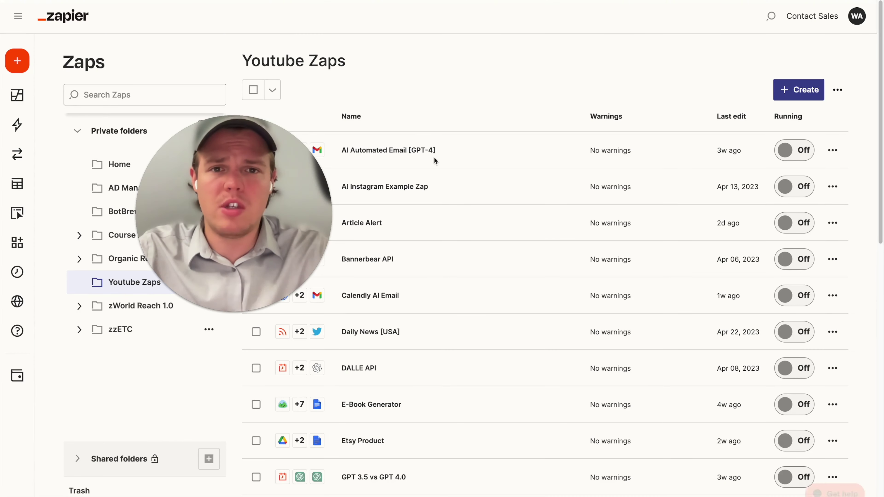
Step: Try to share the Testing AI Zap from the Youtube Zaps folder as a template
scroll(460, 209, down, 15)
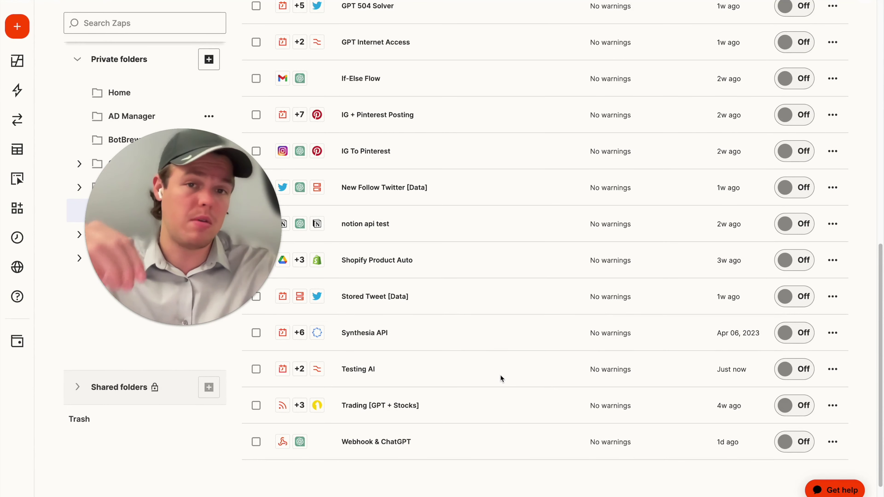
scroll(495, 371, down, 2)
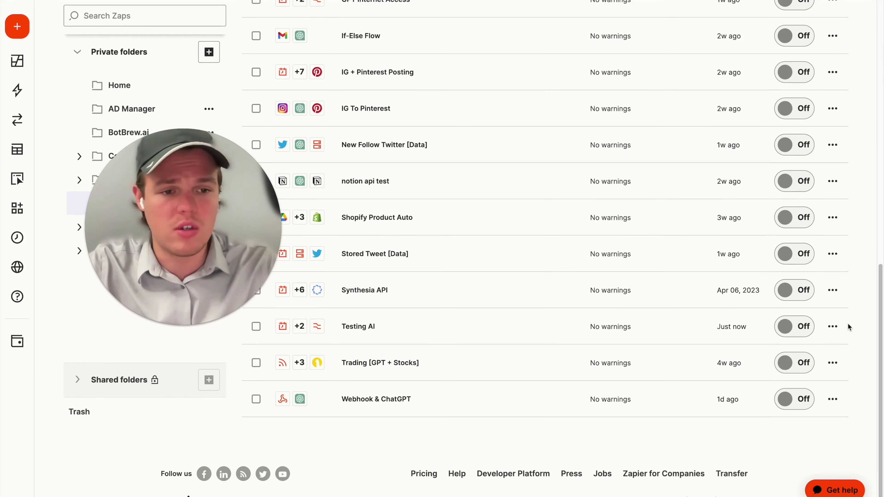
click(832, 326)
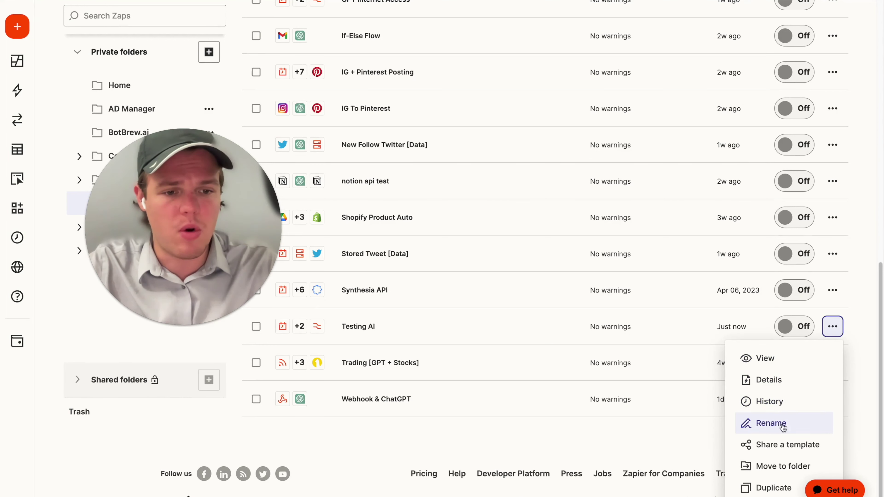
click(779, 445)
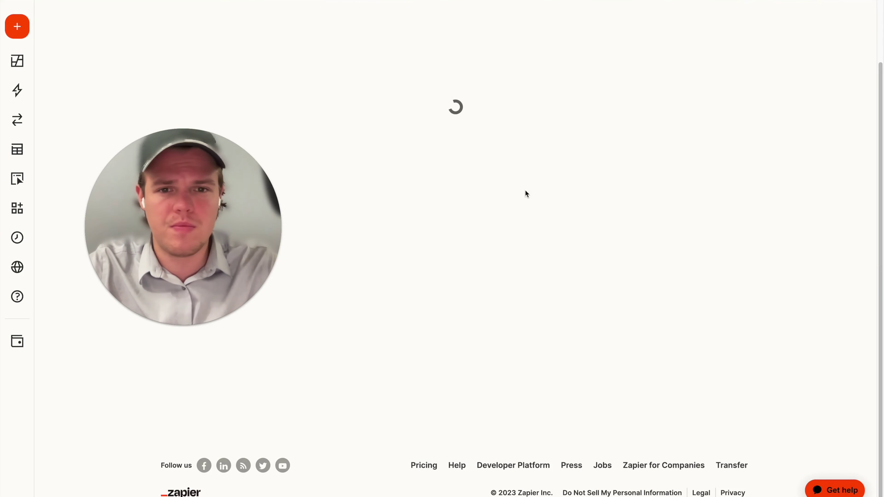
drag(224, 213, 179, 153)
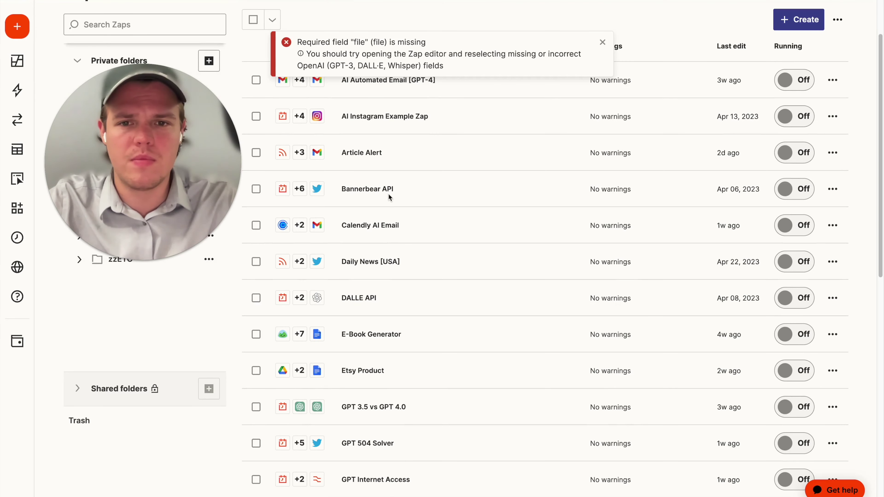
Step: Reopen the Testing AI Zap and change the event of the OpenAI action in step 2 to Generate Image
scroll(422, 196, down, 10)
scroll(422, 200, down, 3)
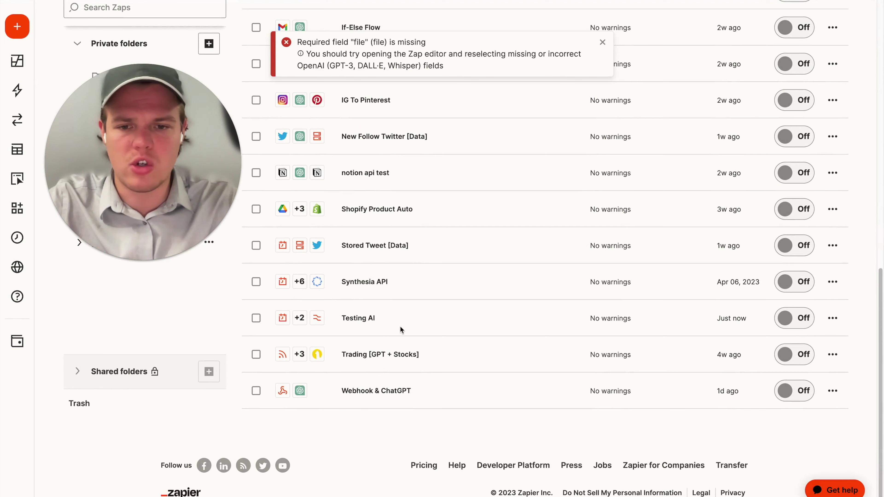
click(358, 318)
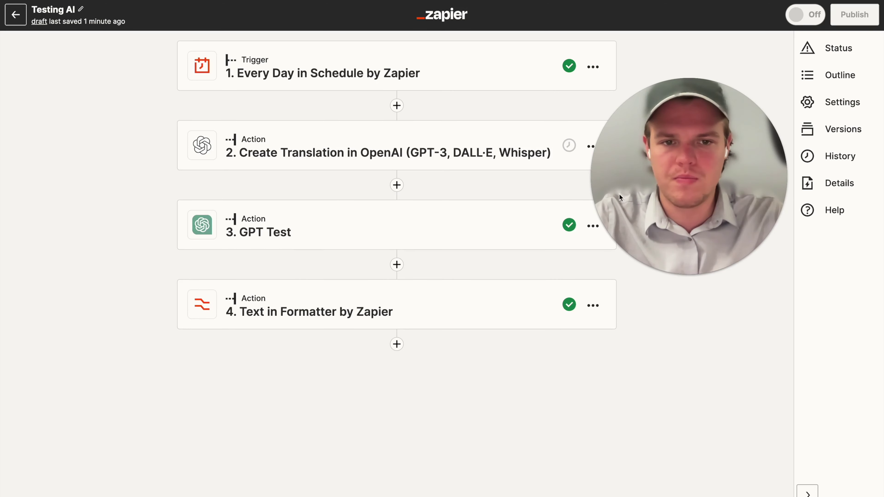
click(438, 154)
scroll(415, 190, down, 1)
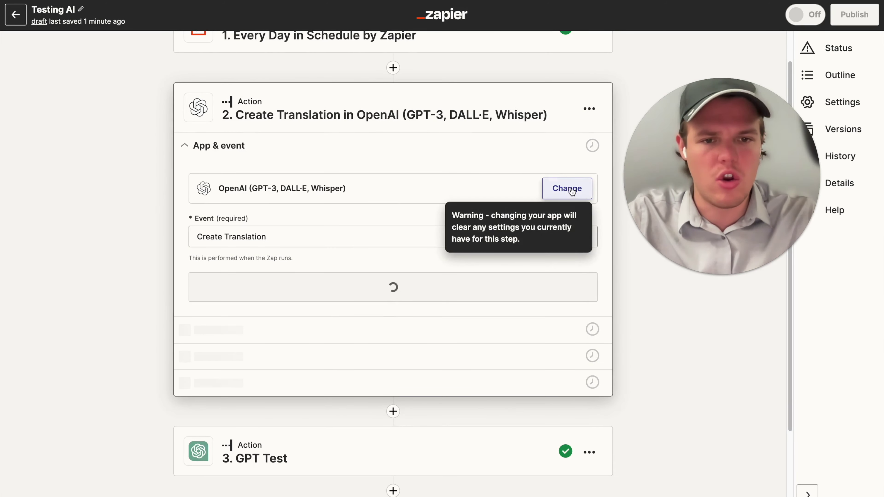
click(470, 234)
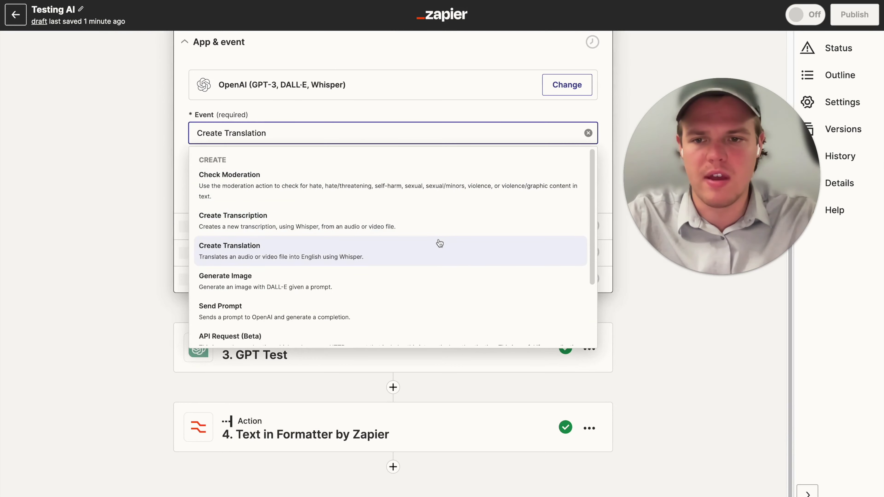
click(392, 310)
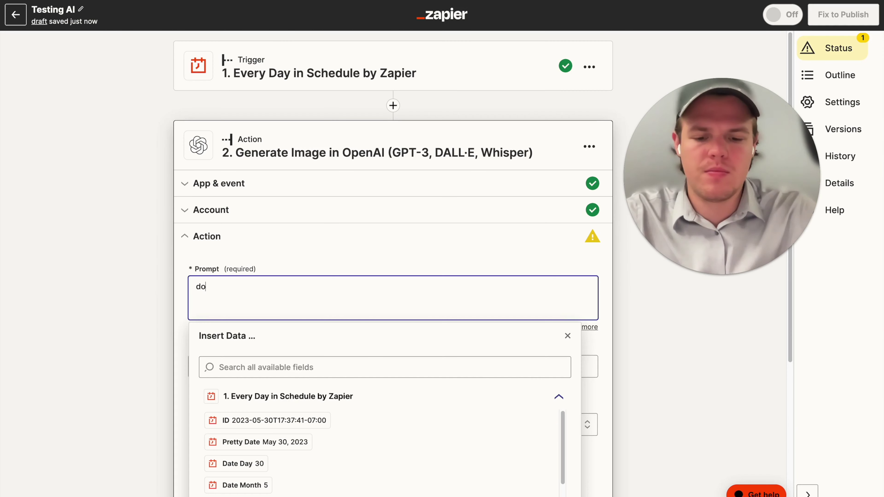
Step: Configure the Generate Image action with the prompt "dog running on beach" and size 1024×1024, and skip its test
text(g running on beach)
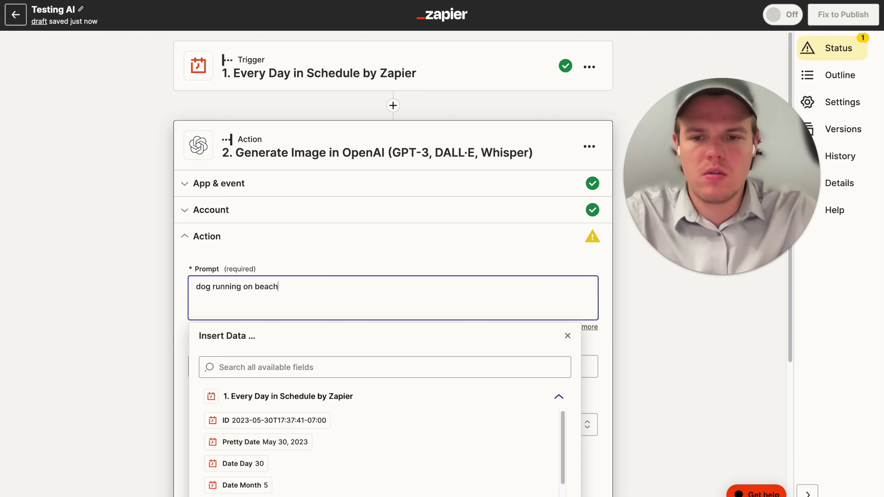
click(300, 258)
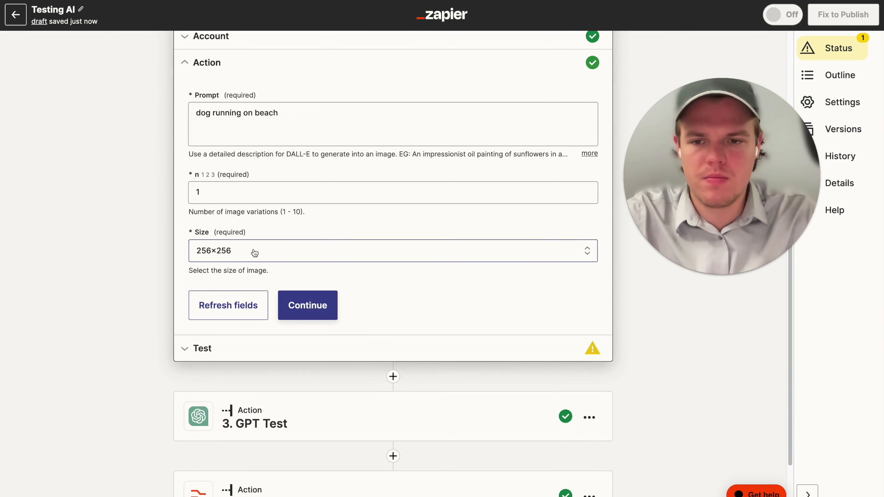
click(253, 251)
click(222, 421)
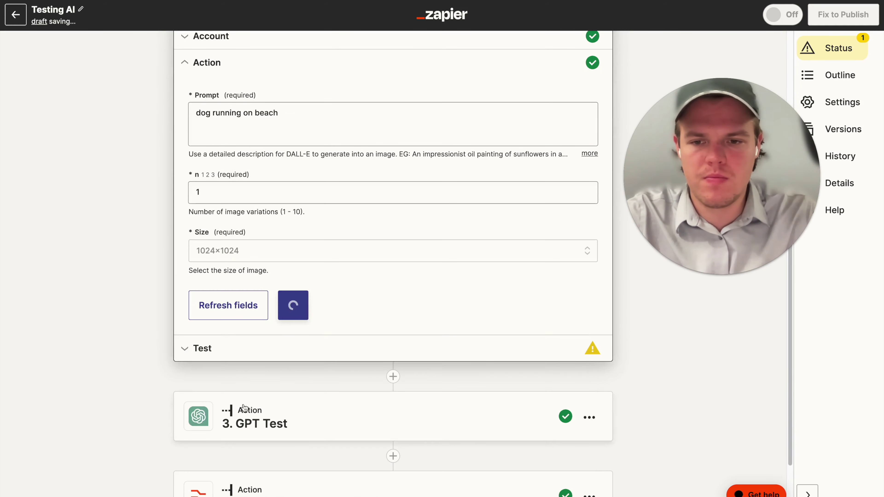
click(311, 309)
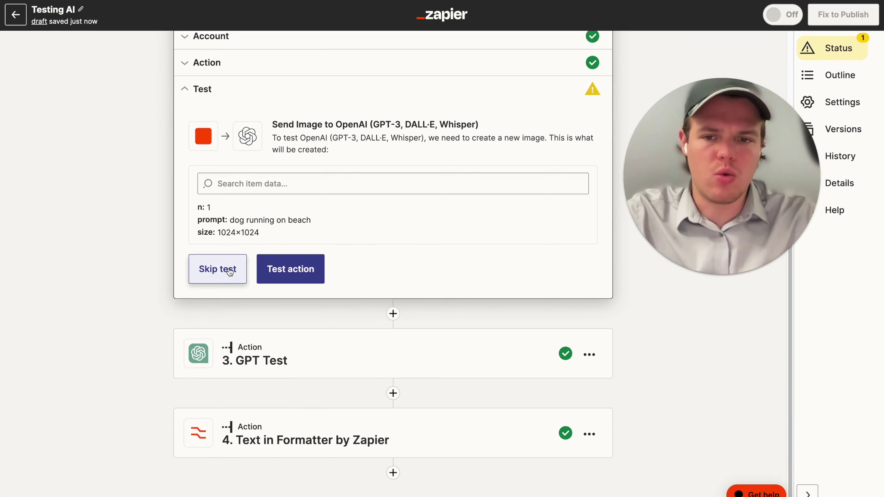
click(221, 271)
click(460, 278)
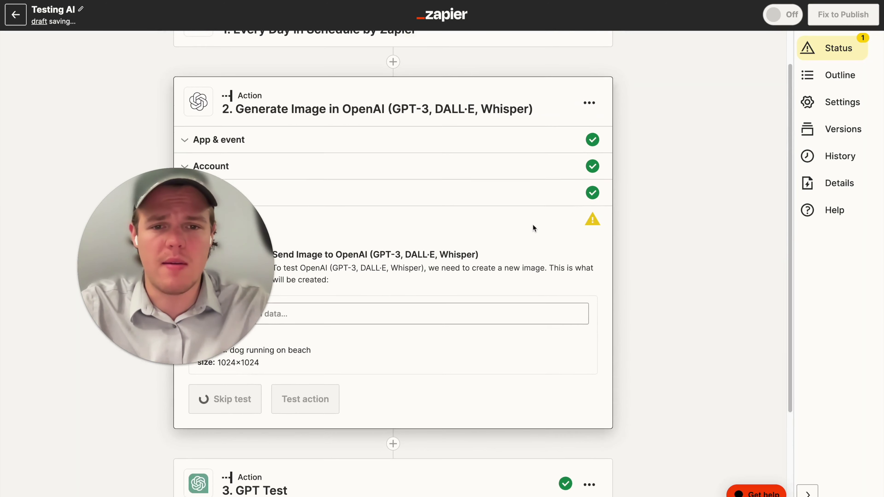
drag(249, 260, 633, 274)
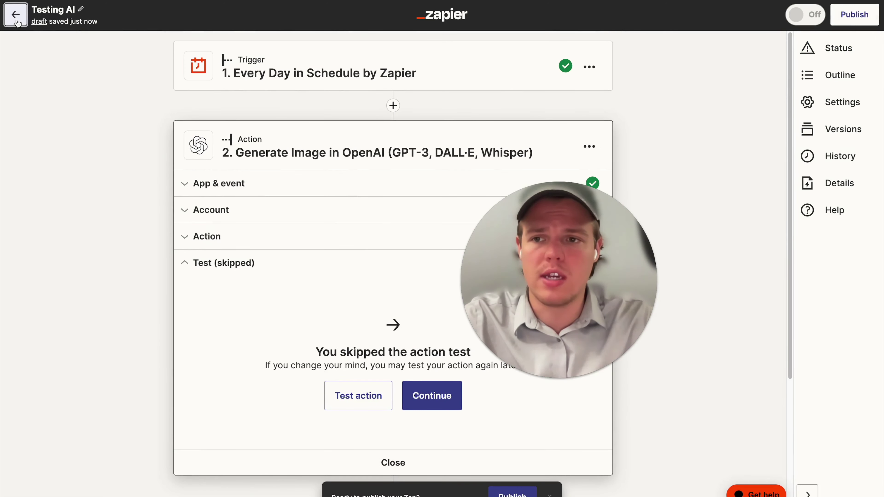
Step: Return to the Zaps list, share the Testing AI Zap as a template under its default title and description, and copy its URL
drag(596, 227, 286, 238)
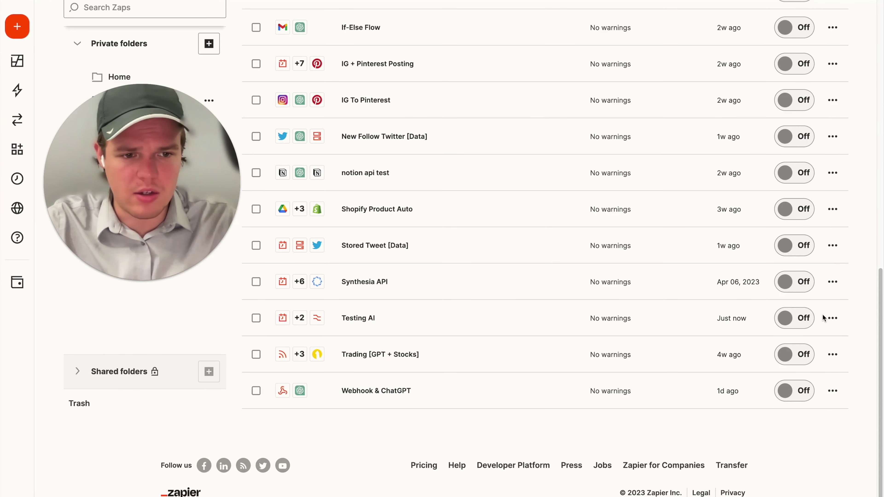
click(836, 322)
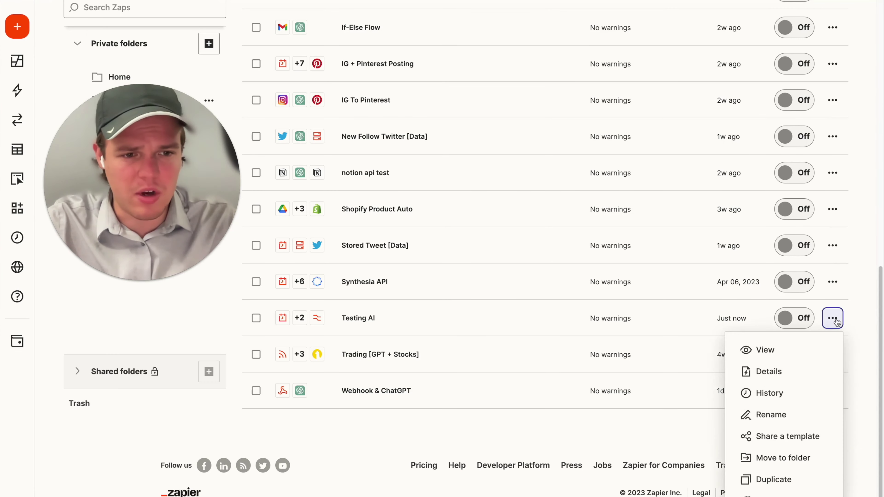
click(790, 435)
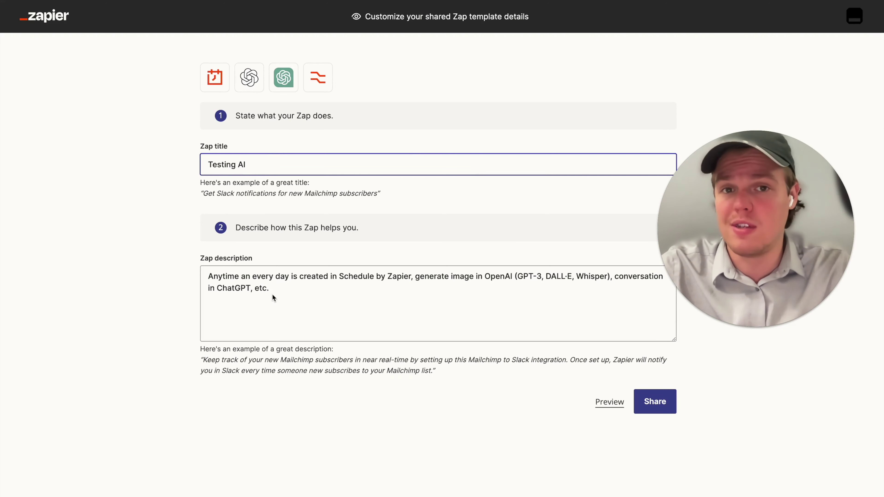
click(665, 407)
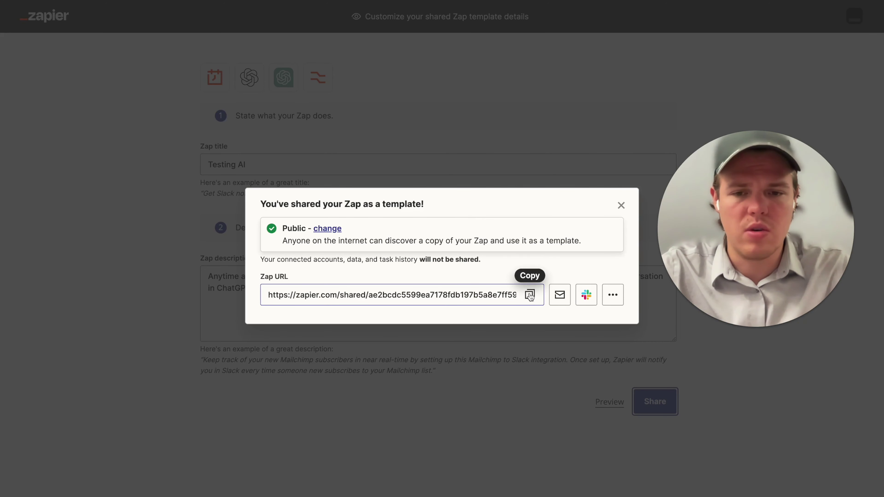
click(530, 295)
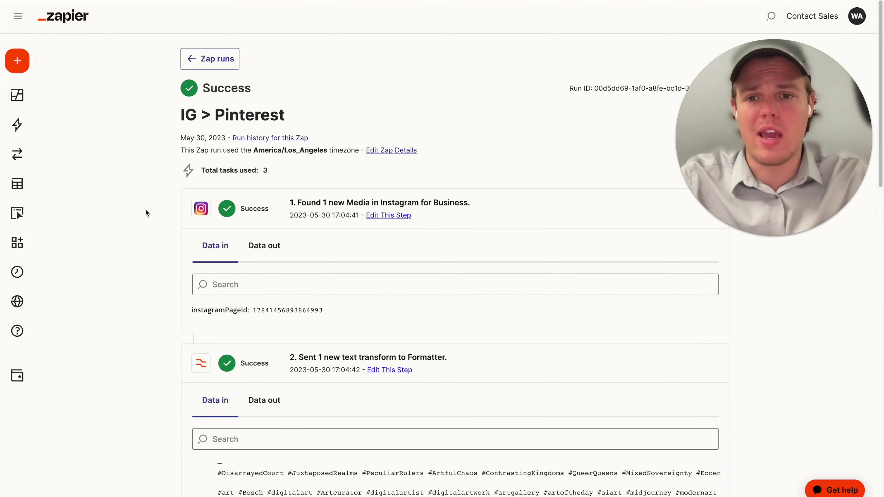
Step: Examine the input and output data of the ChatGPT conversation step in the IG > Pinterest Zap run, including its token usage
scroll(146, 211, down, 5)
scroll(314, 250, down, 20)
scroll(314, 251, down, 1)
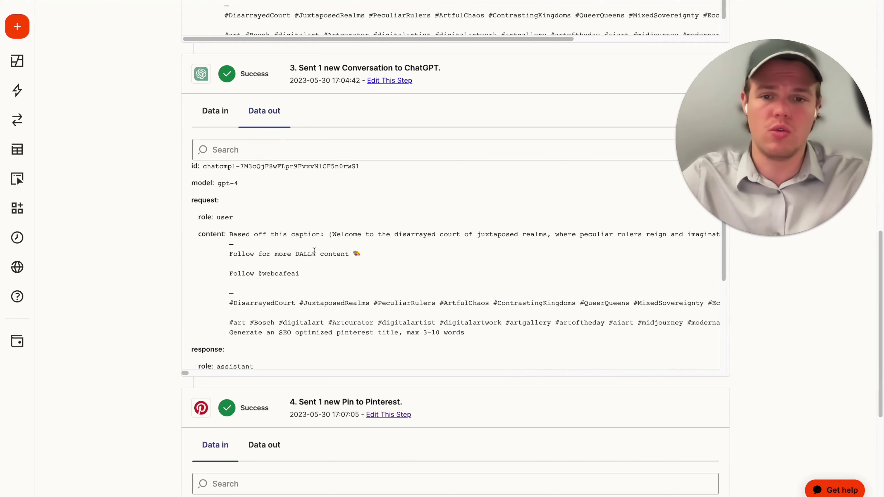
click(215, 111)
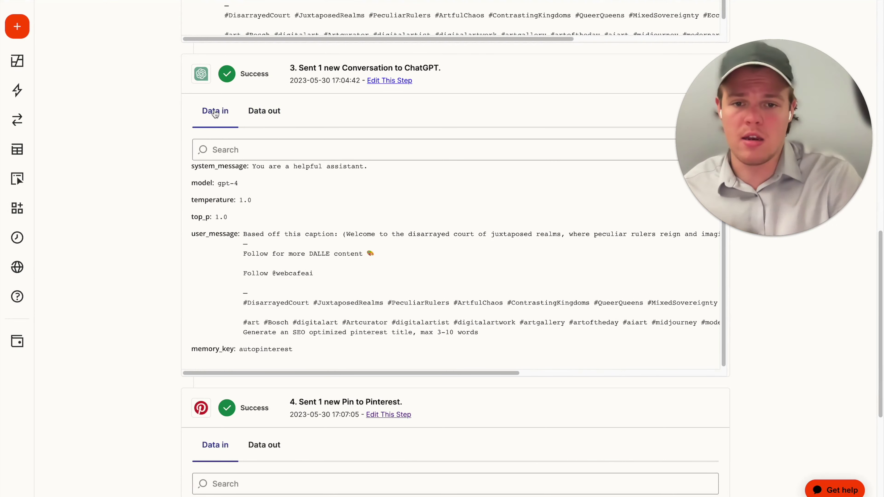
click(275, 119)
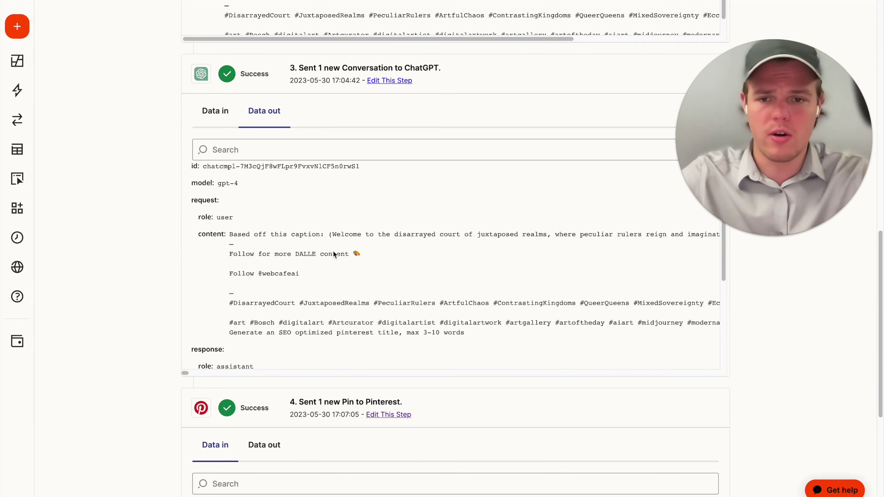
scroll(336, 251, down, 1)
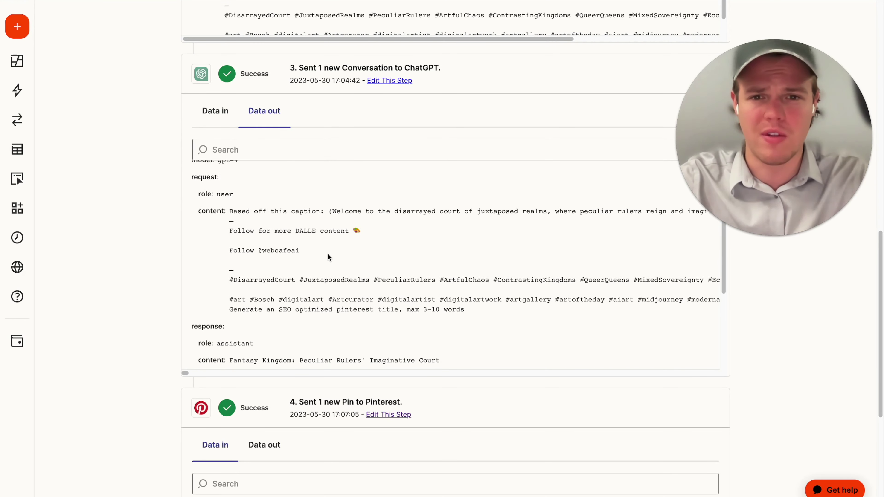
scroll(328, 258, down, 7)
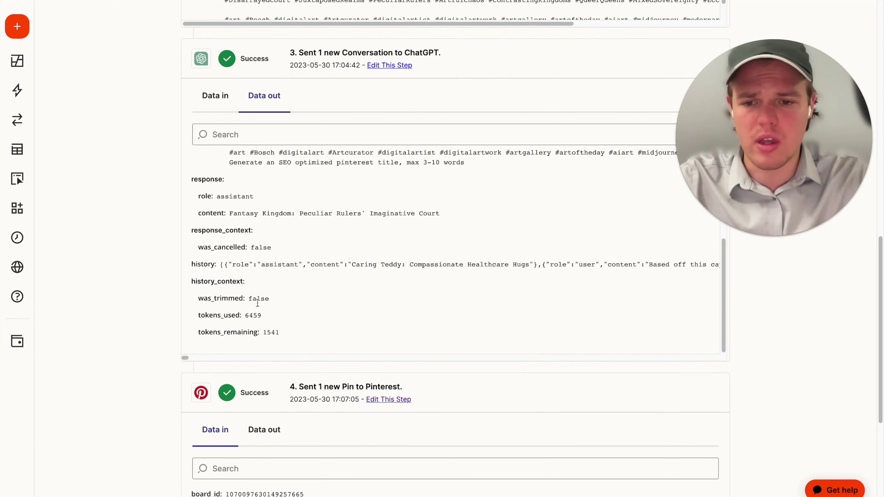
click(147, 304)
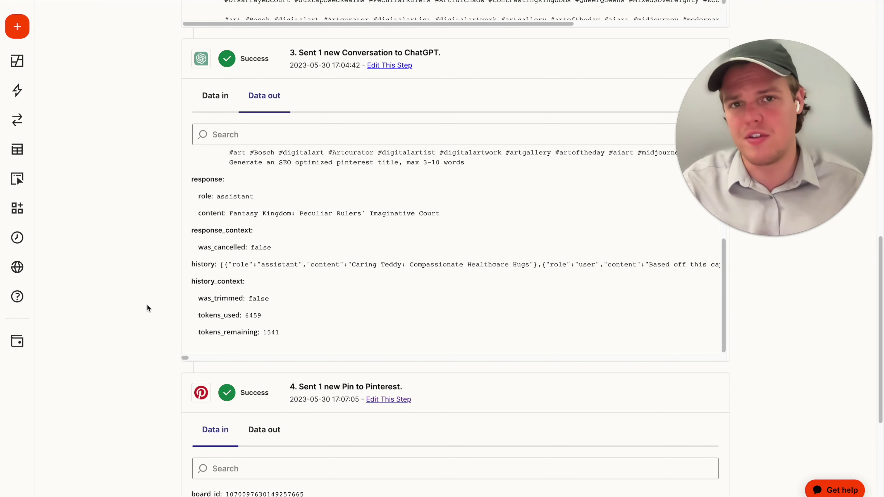
Step: Select all shown runs of the IG > Pinterest Zap in the run history, down to the end of the page
click(195, 96)
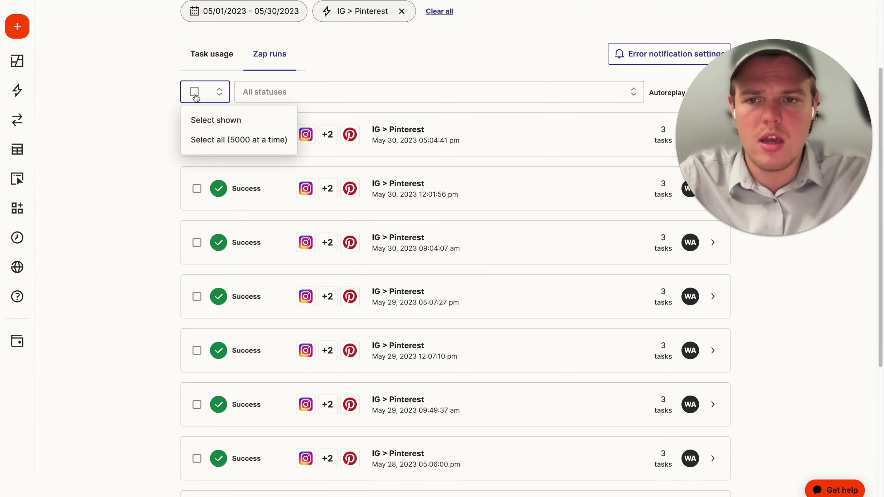
click(212, 122)
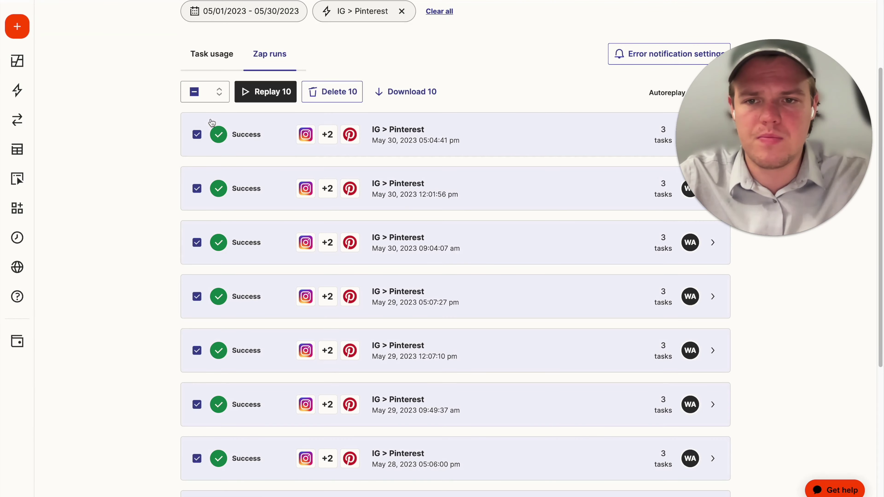
click(194, 93)
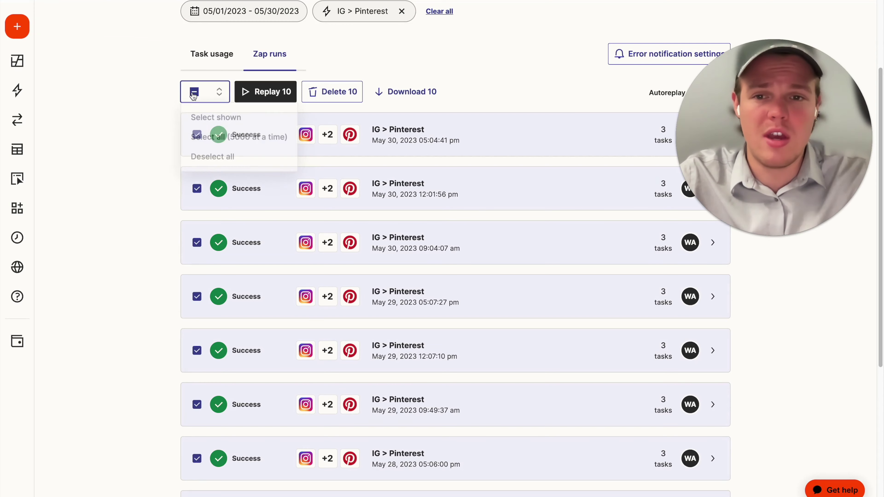
click(197, 118)
scroll(160, 138, down, 5)
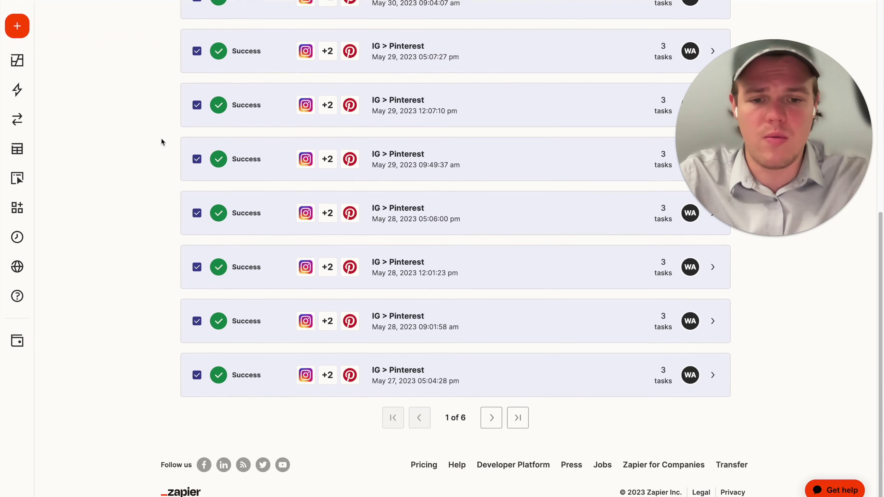
Step: Switch to Google's online calculator and divide 6549 by 60 to get the average token usage per run
scroll(161, 137, up, 10)
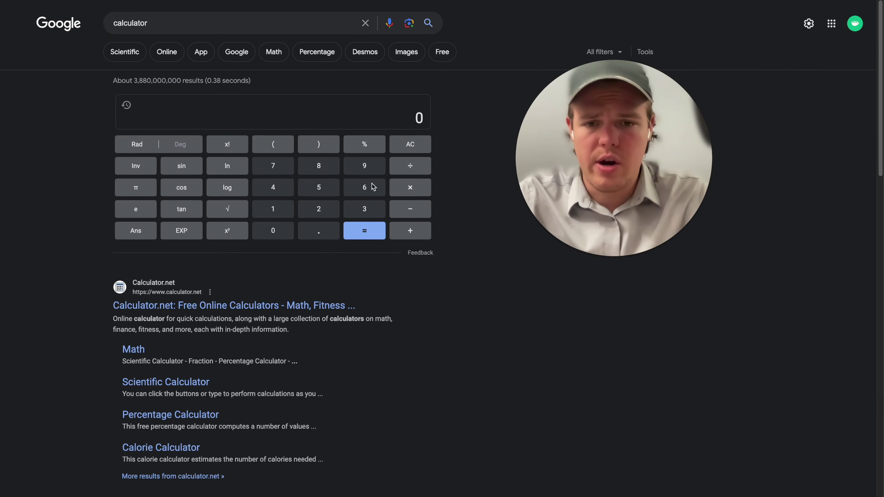
click(351, 194)
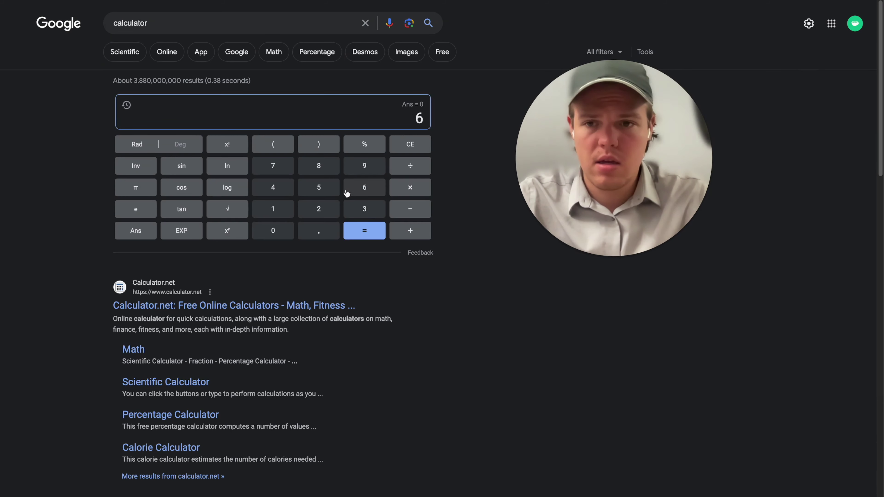
click(333, 191)
click(282, 191)
click(365, 168)
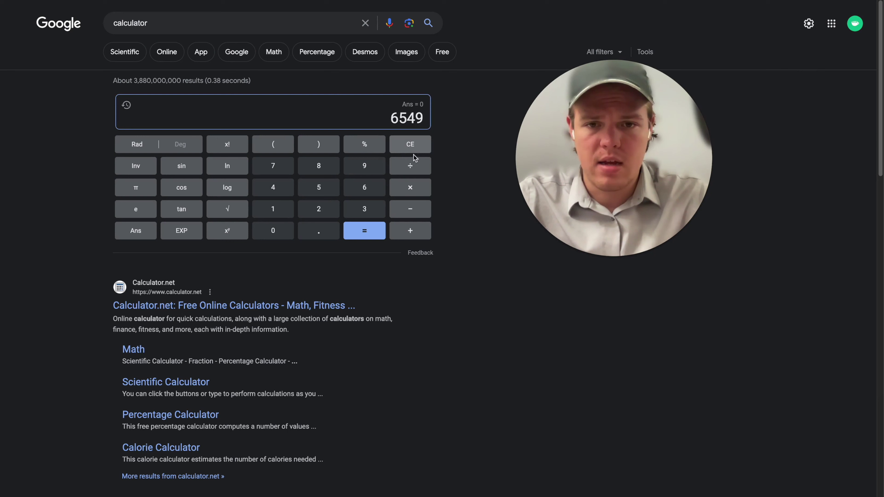
click(411, 168)
click(370, 195)
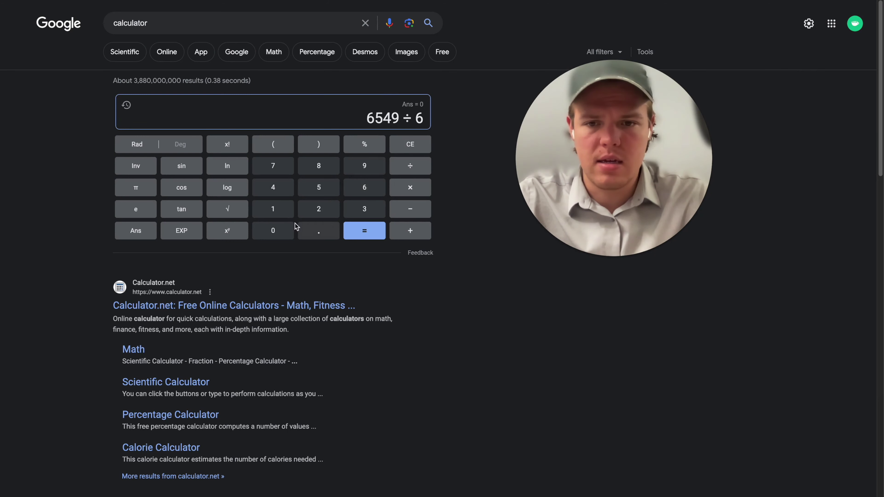
click(275, 230)
click(368, 233)
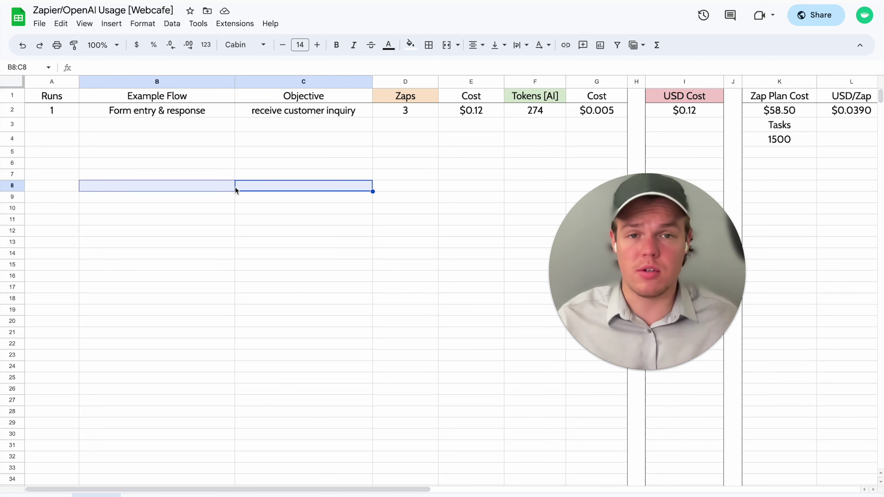
Step: In the Zapier/OpenAI Usage Google Sheet, examine the columns from the example flow and objective through plan cost, USD per Zap and OpenAI rate
drag(624, 233, 299, 241)
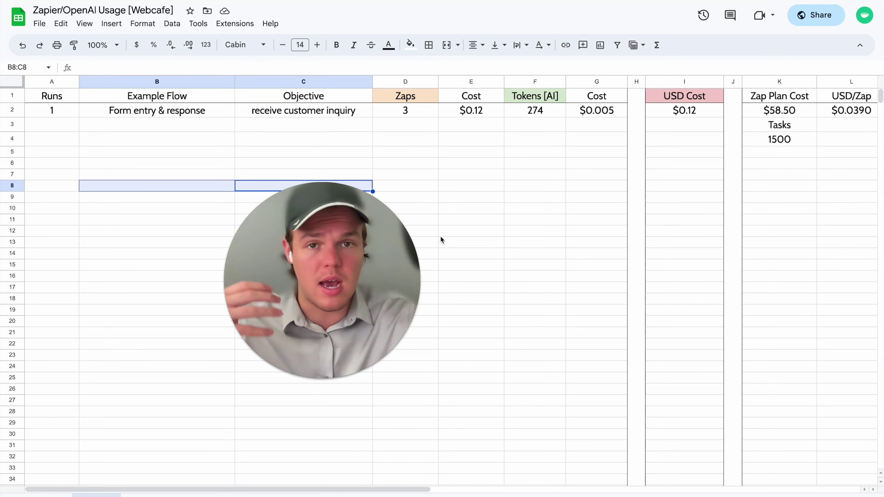
scroll(449, 174, right, 6)
scroll(449, 174, left, 6)
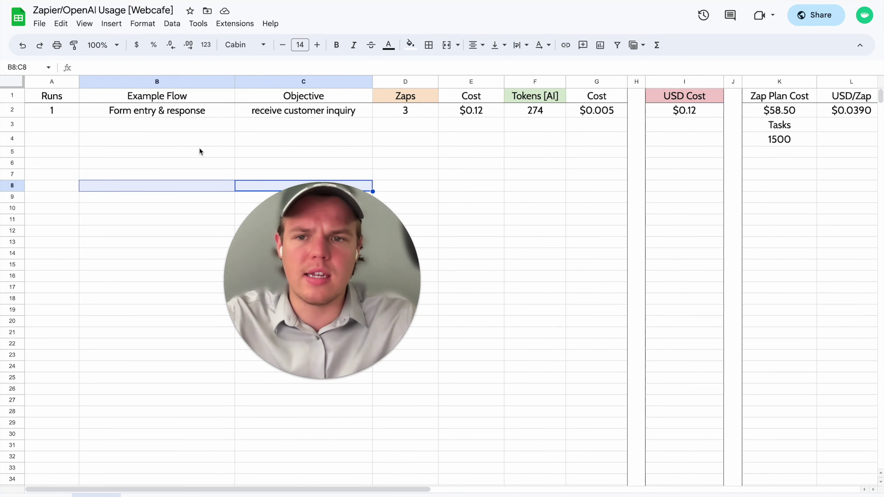
click(180, 127)
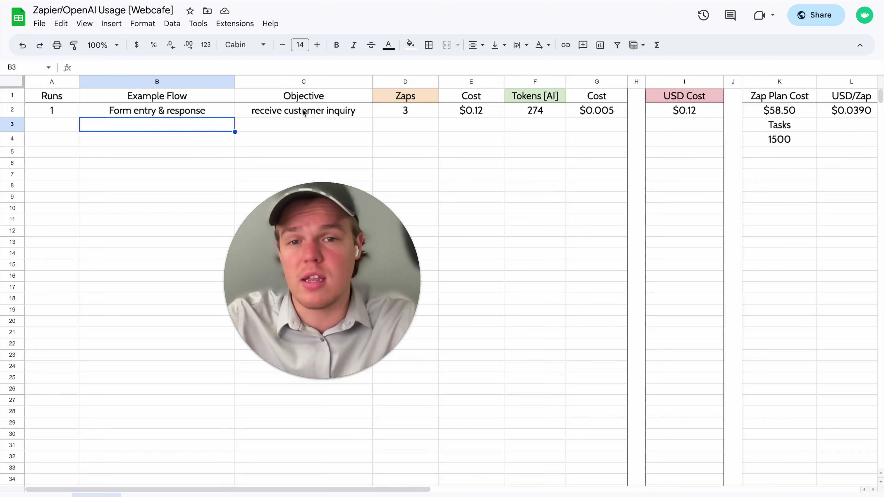
click(342, 155)
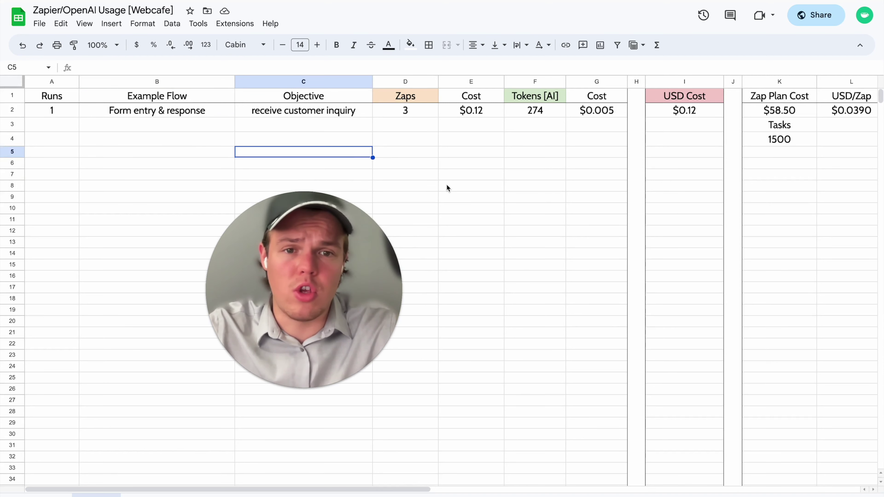
scroll(446, 187, right, 5)
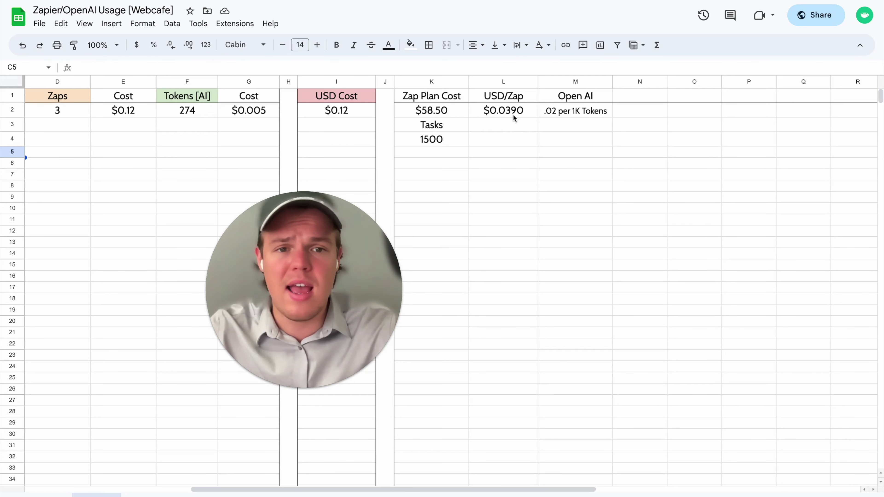
click(571, 111)
click(565, 123)
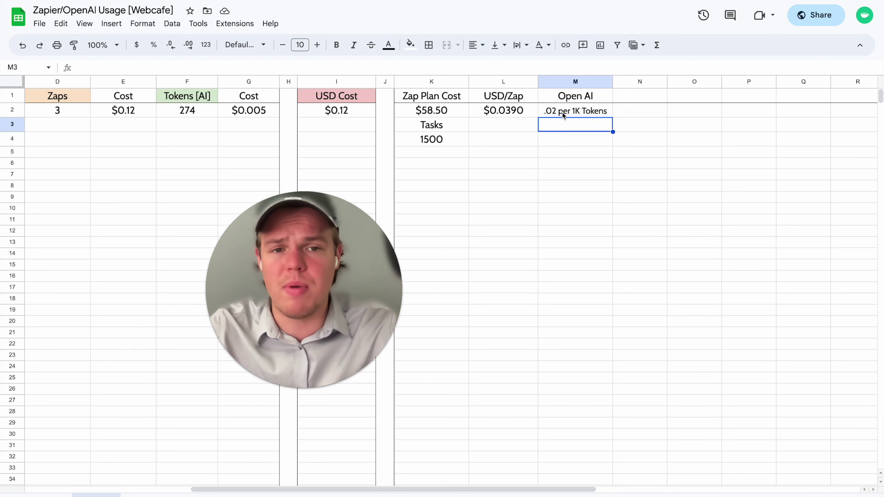
Step: Change the token cost formula in G2 to =F2 * 0.00003
scroll(524, 151, left, 10)
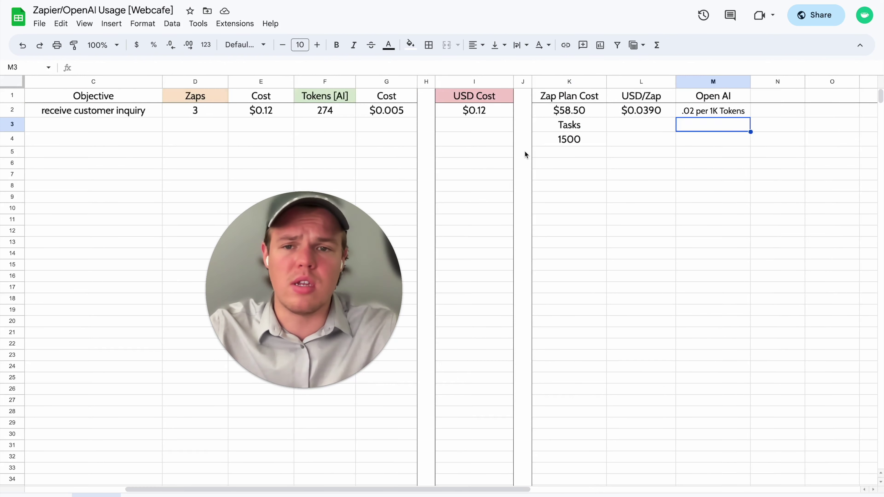
scroll(525, 152, right, 5)
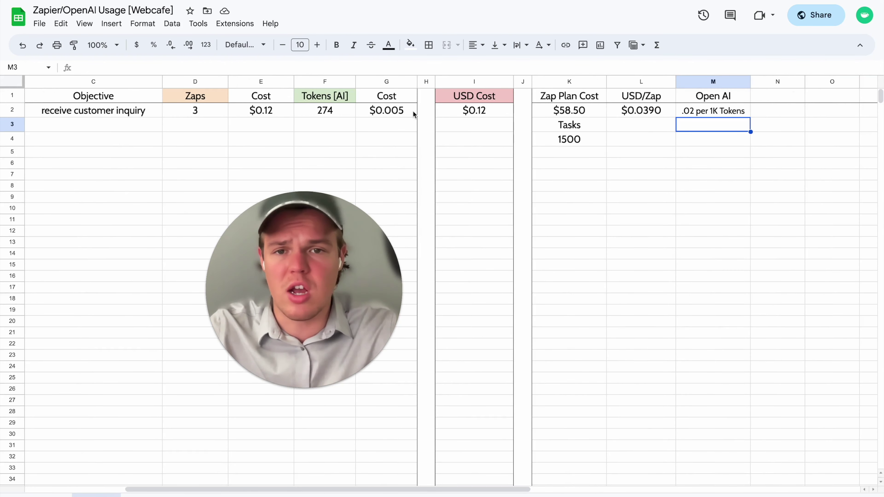
click(397, 113)
double_click(414, 112)
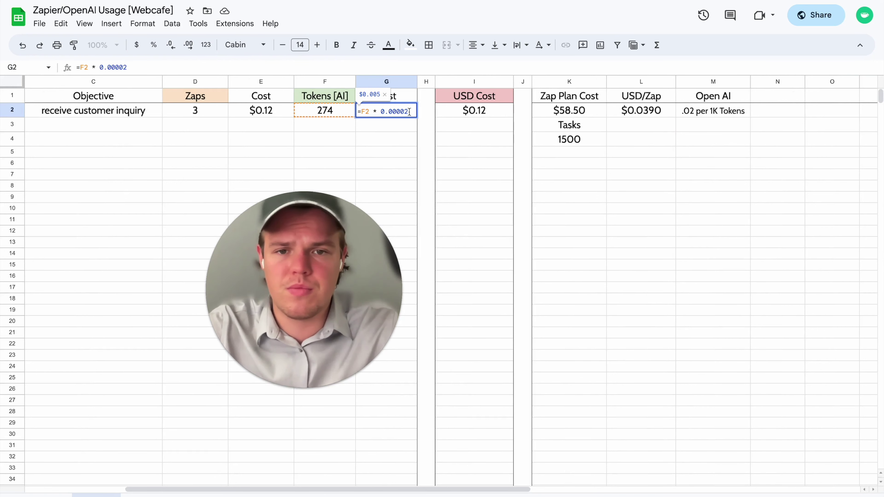
key(BackSpace)
text(3)
scroll(555, 127, left, 2)
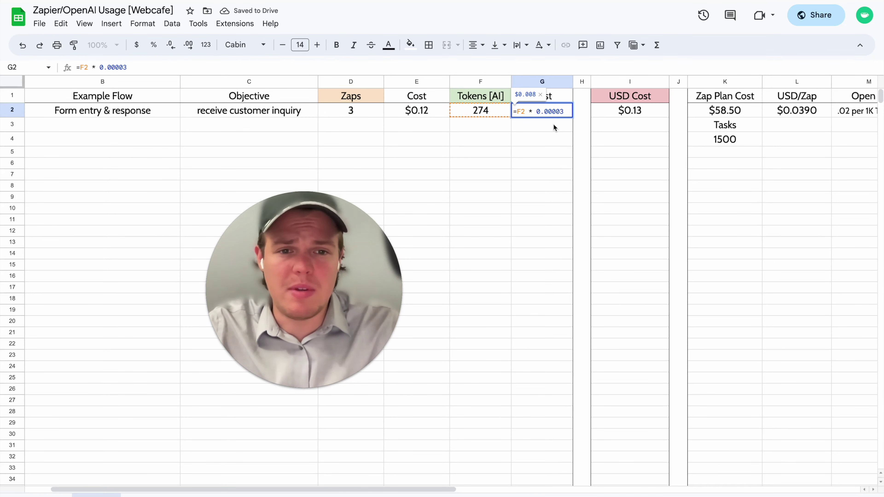
click(547, 174)
Step: Check the token cost formula in G2 alongside the sheet's OpenAI rate and other cost columns, leaving it unedited
scroll(547, 174, right, 6)
scroll(547, 174, left, 6)
scroll(548, 174, left, 2)
scroll(548, 175, right, 6)
scroll(547, 174, left, 2)
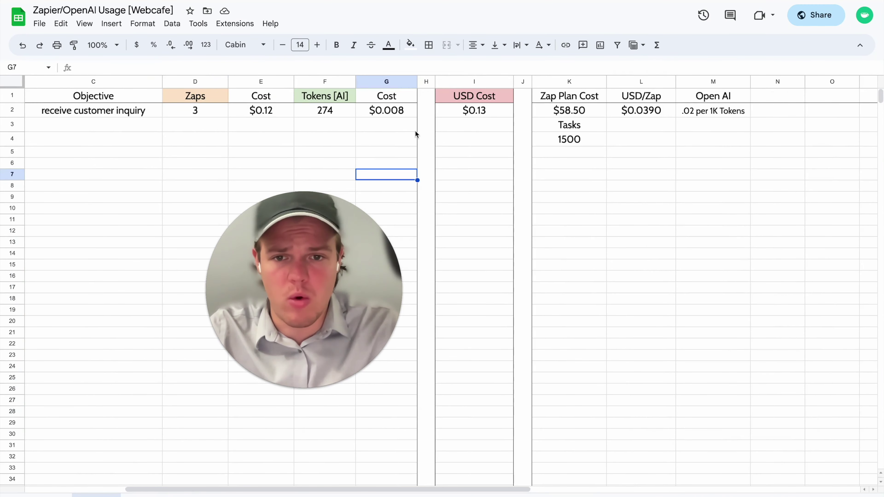
double_click(400, 112)
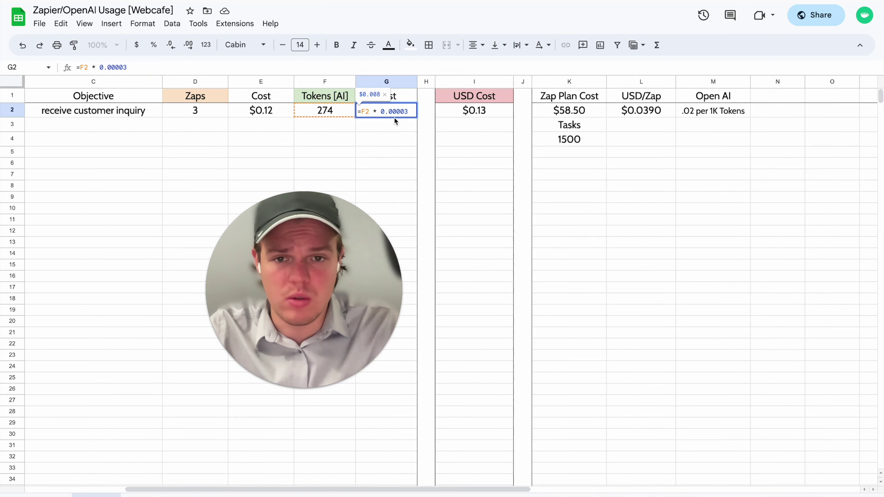
click(399, 139)
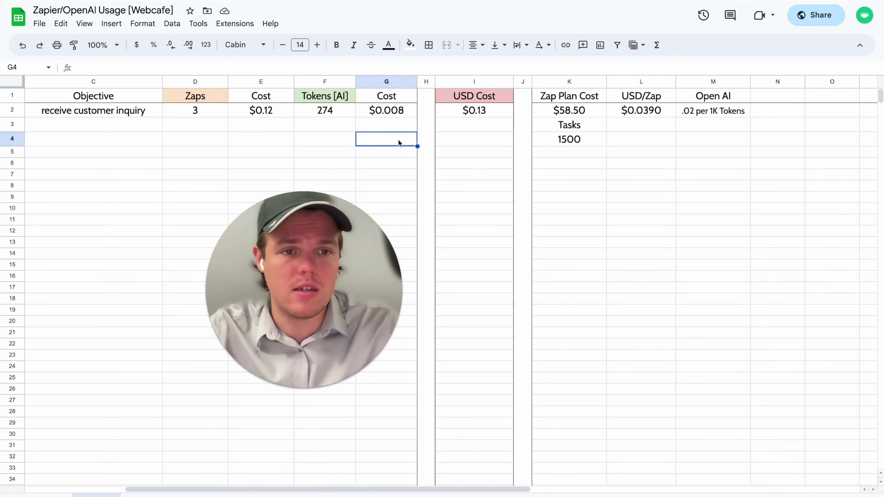
scroll(399, 139, left, 2)
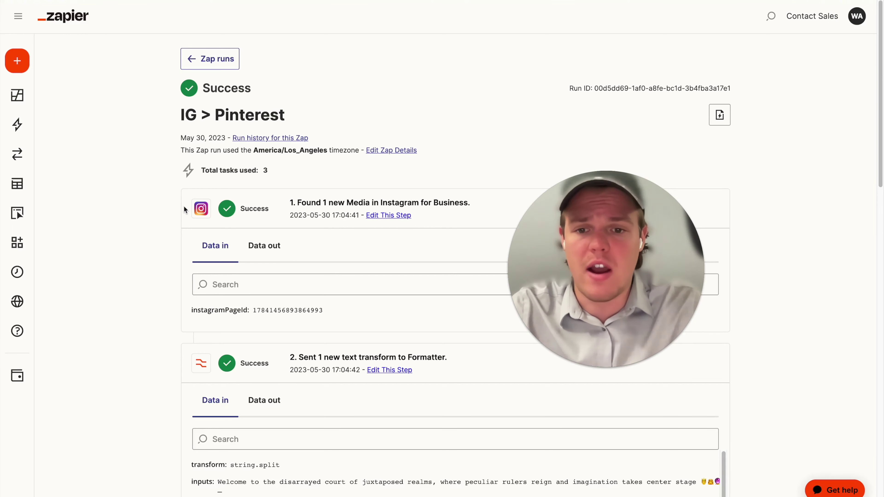
Step: Review the IG > Pinterest run details in Zapier, and set the sheet's AI token formula in F2 to =109 *A2
scroll(183, 205, down, 5)
scroll(184, 205, up, 5)
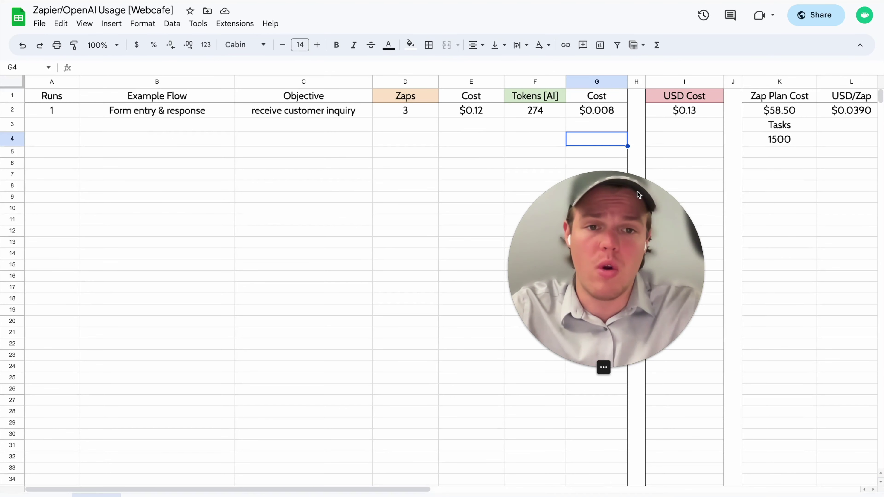
double_click(540, 112)
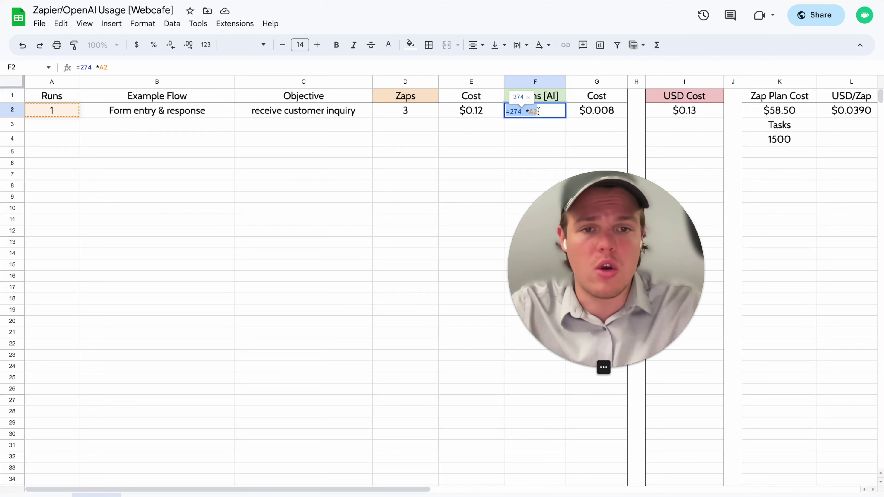
double_click(515, 111)
text(109)
click(440, 202)
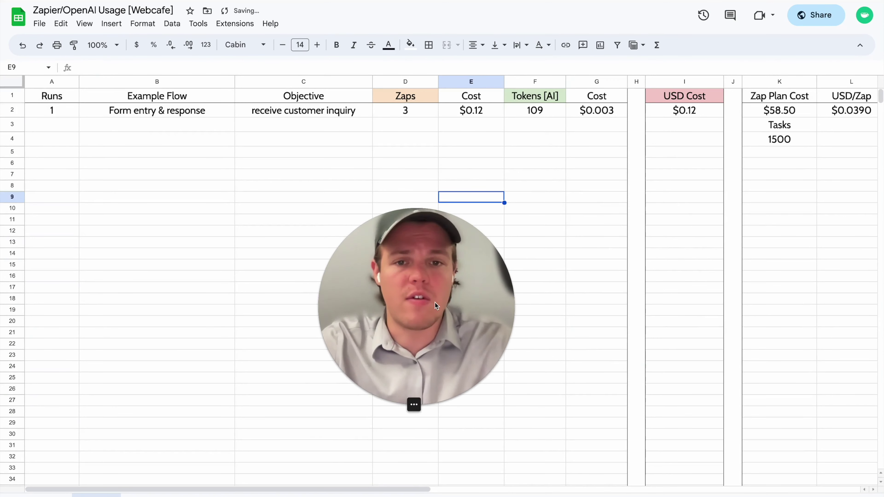
Step: Inspect the total USD Cost formula in I2 without editing it
scroll(132, 174, right, 5)
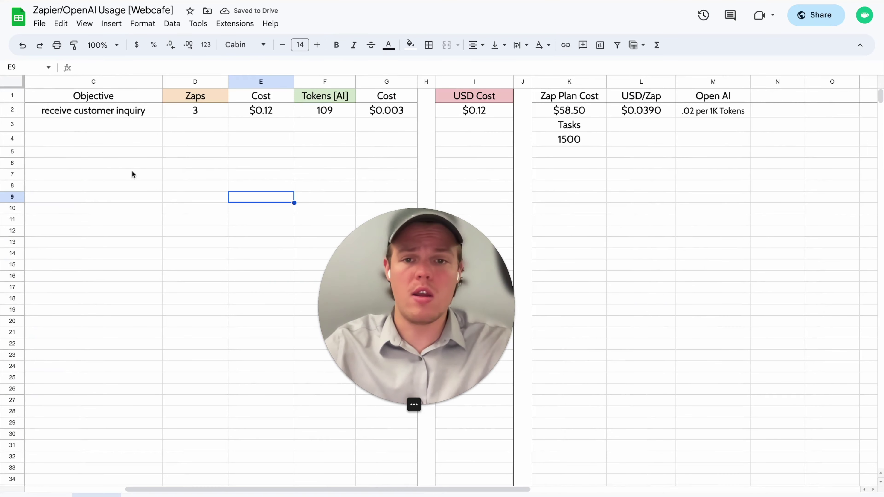
click(466, 112)
double_click(467, 111)
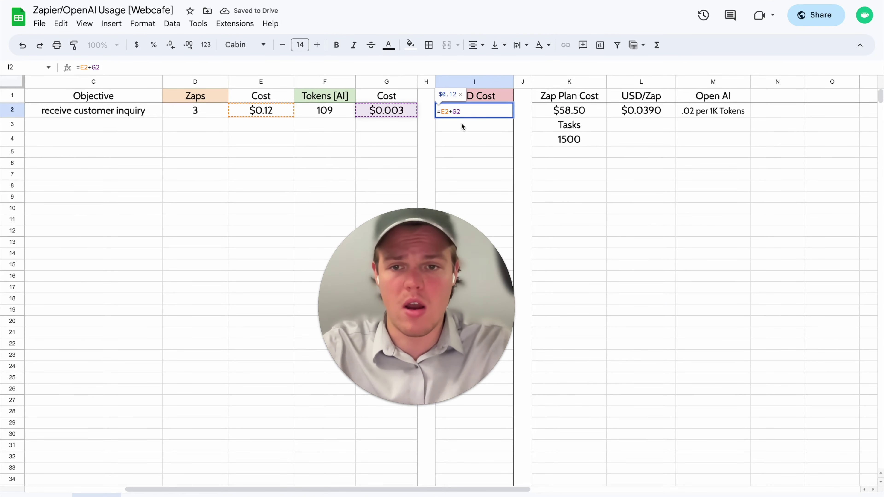
click(400, 152)
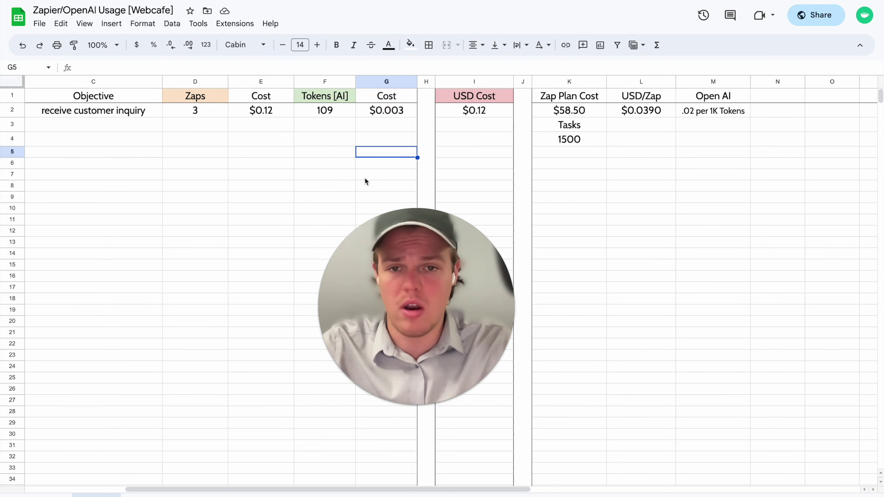
Step: Set the number of runs in A2 to 100 to recalculate the row's usage and costs
scroll(365, 182, left, 3)
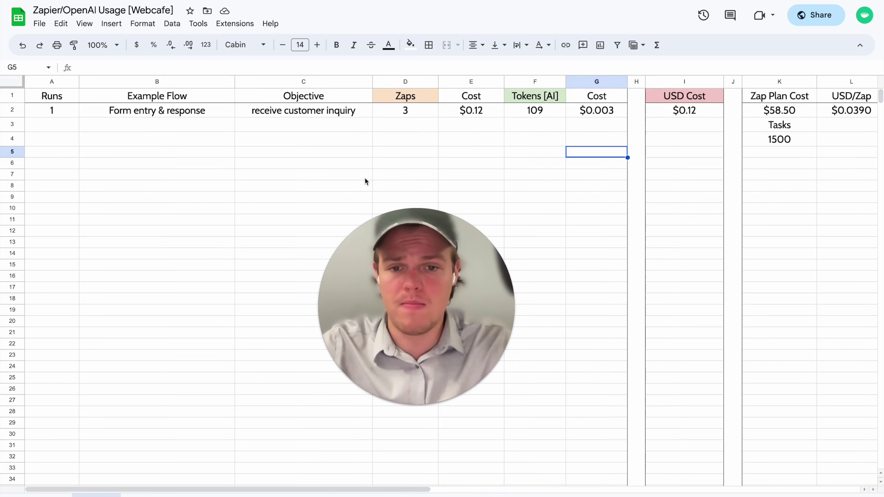
double_click(60, 114)
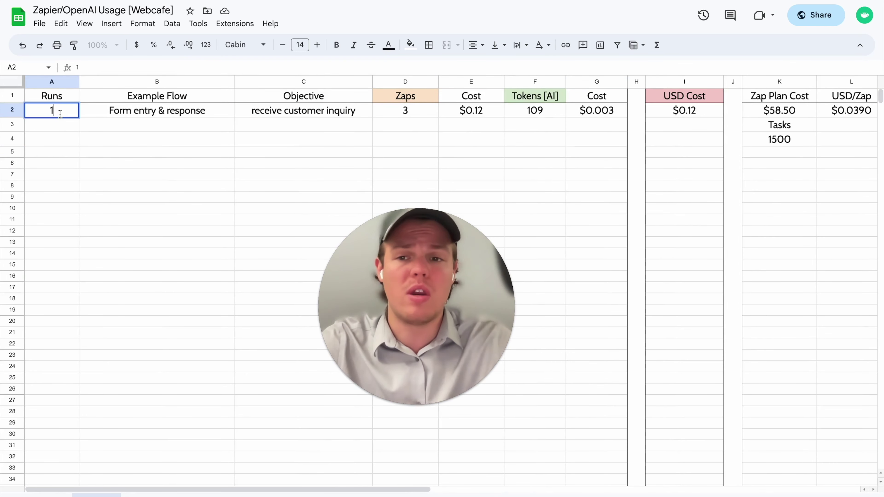
text(00)
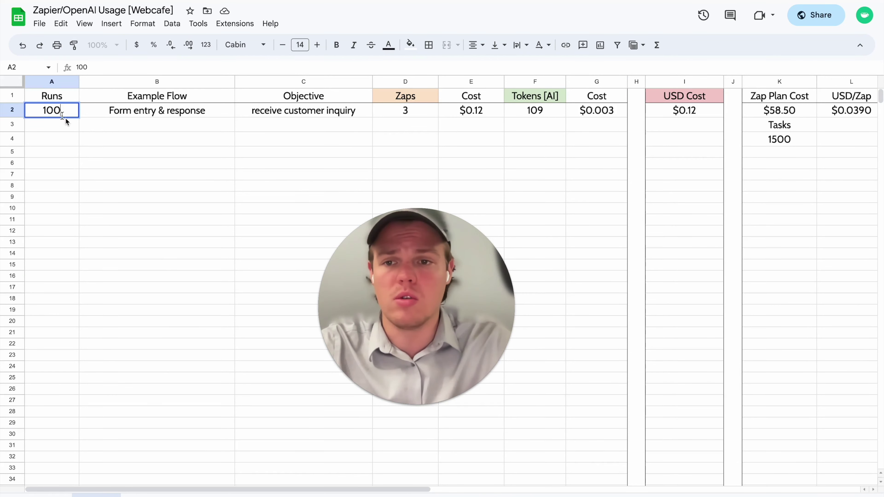
click(112, 178)
scroll(111, 179, right, 2)
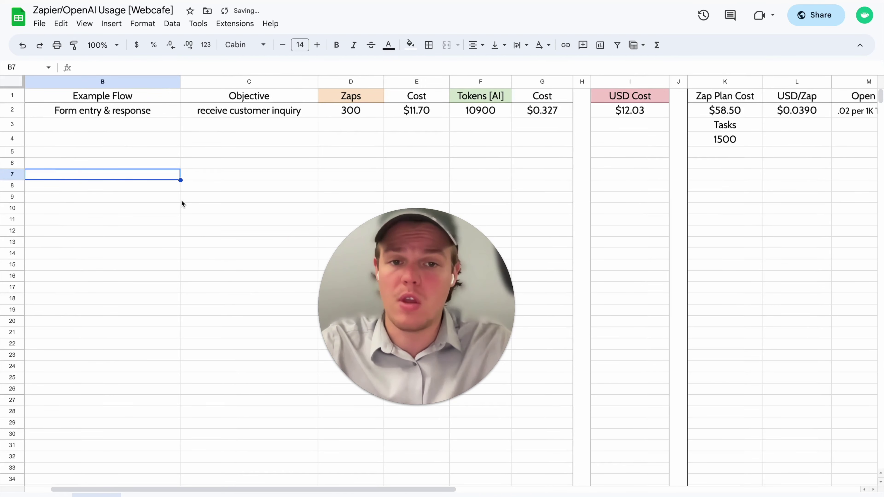